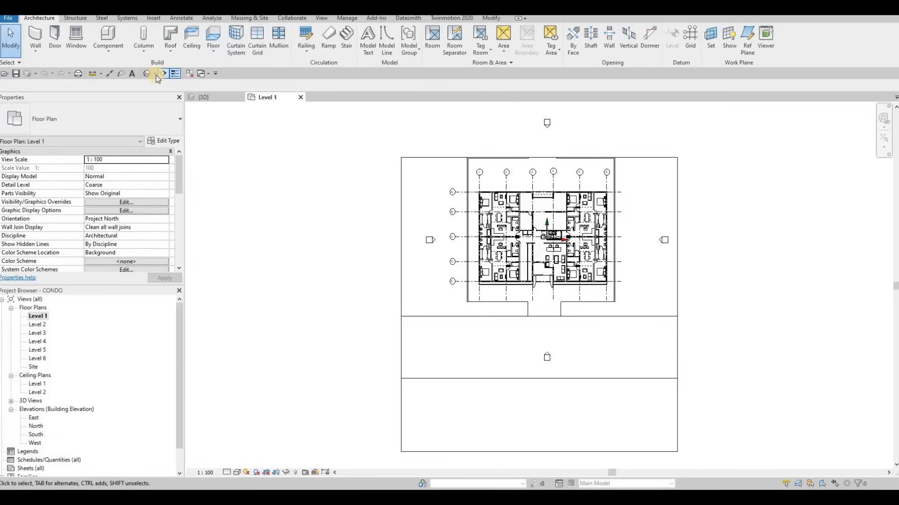
# Place a perspective camera in front of the building's entrance on Level 1, aimed through the building to its rear site boundary.
pyautogui.click(156, 74)
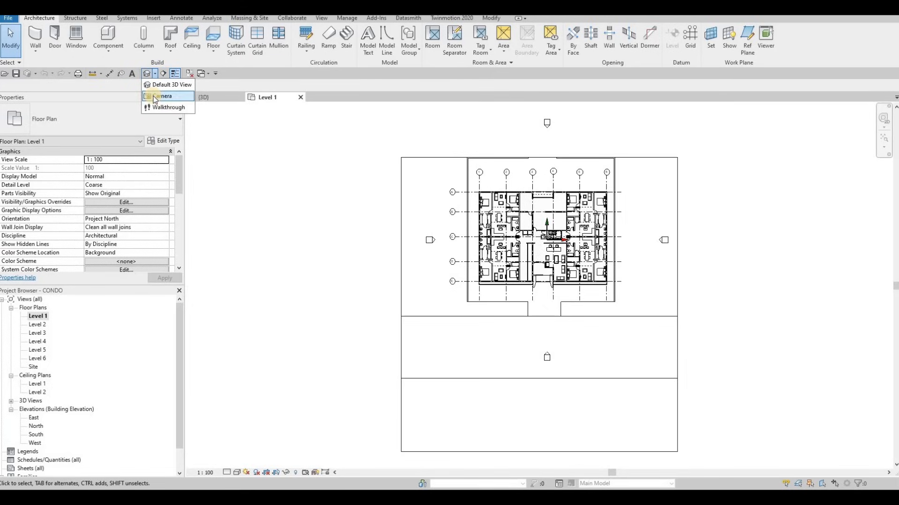
pyautogui.click(155, 96)
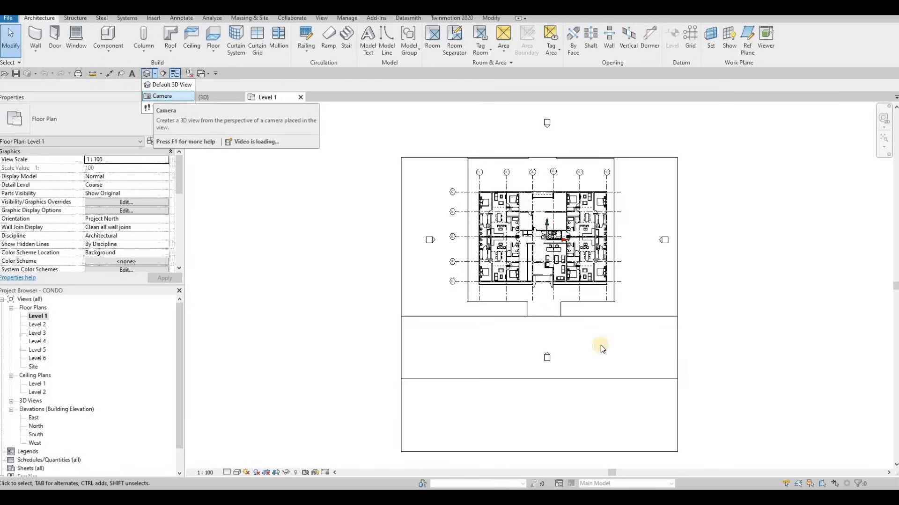
pyautogui.click(544, 347)
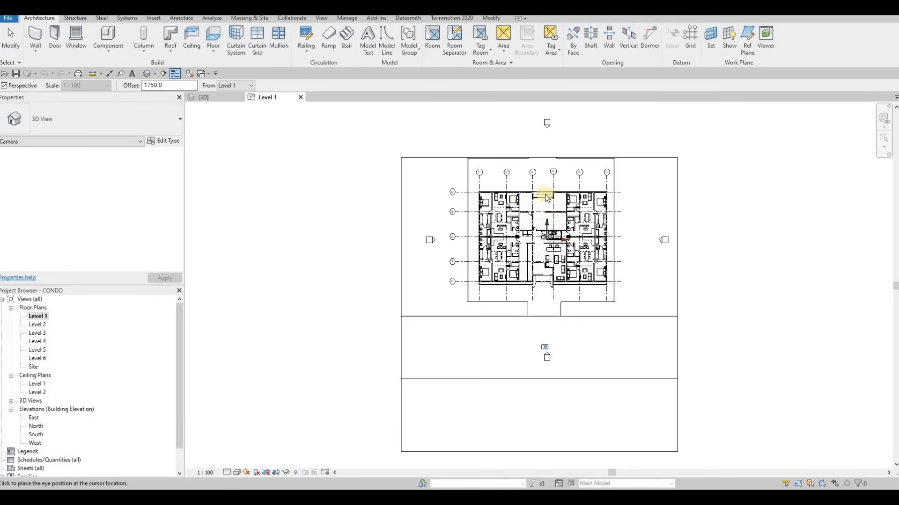
pyautogui.click(547, 156)
pyautogui.scroll(-4, 540, 214)
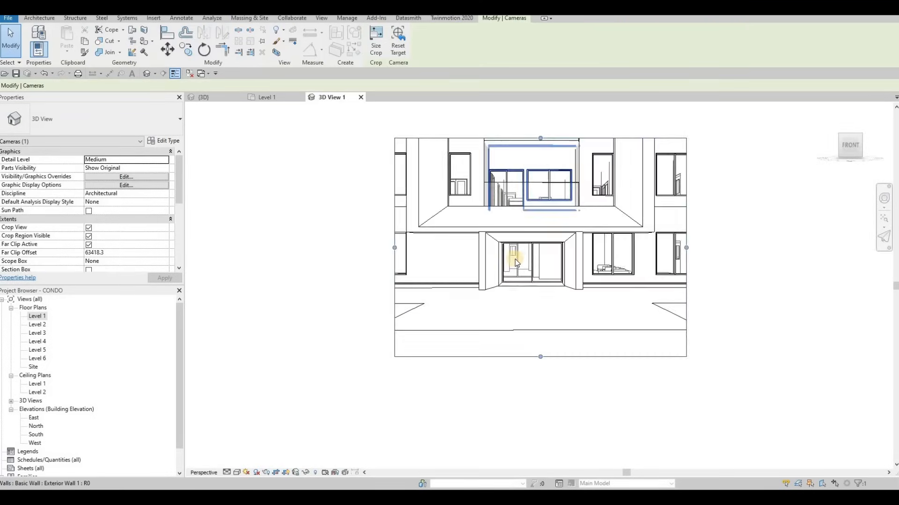
# Enlarge the camera view's crop region upward and to both sides until the whole front facade fits inside it.
pyautogui.scroll(-2, 516, 233)
pyautogui.moveTo(514, 235); pyautogui.dragTo(518, 138)
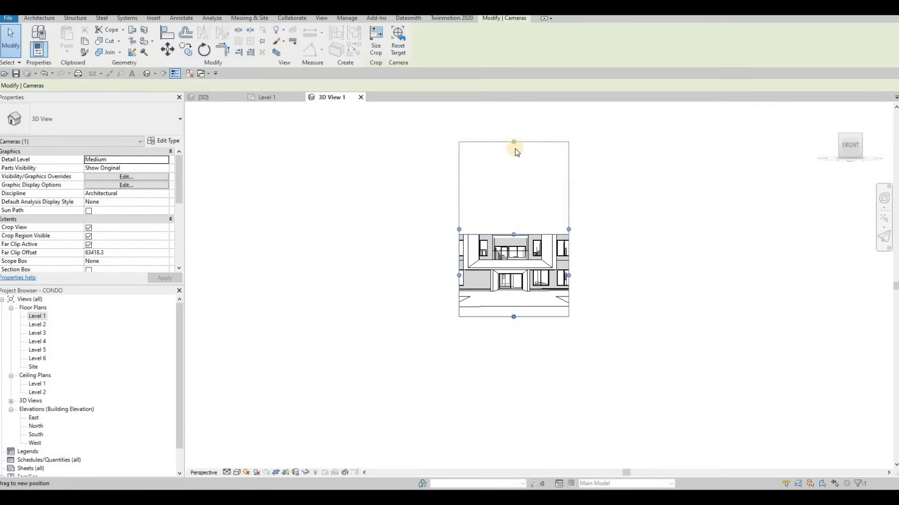
pyautogui.moveTo(515, 166); pyautogui.dragTo(516, 223, button='middle')
pyautogui.moveTo(515, 197); pyautogui.dragTo(513, 171)
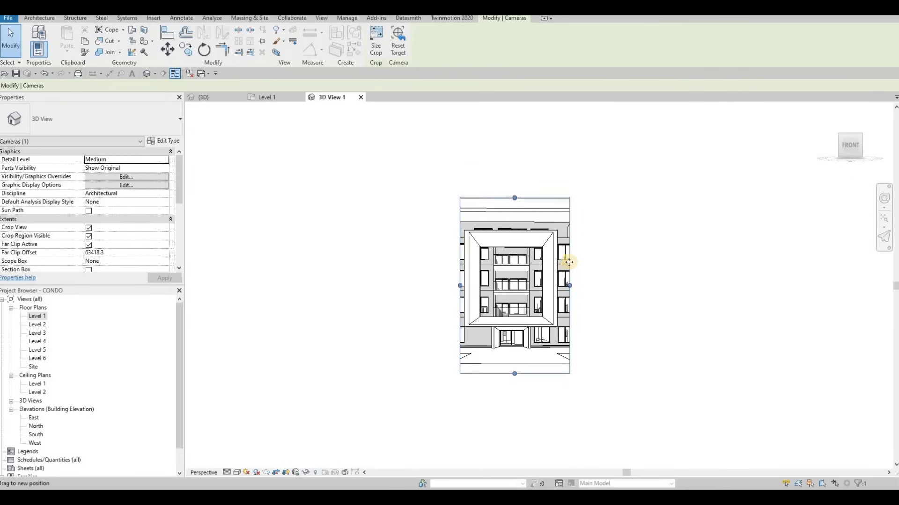
pyautogui.moveTo(571, 276); pyautogui.dragTo(615, 277)
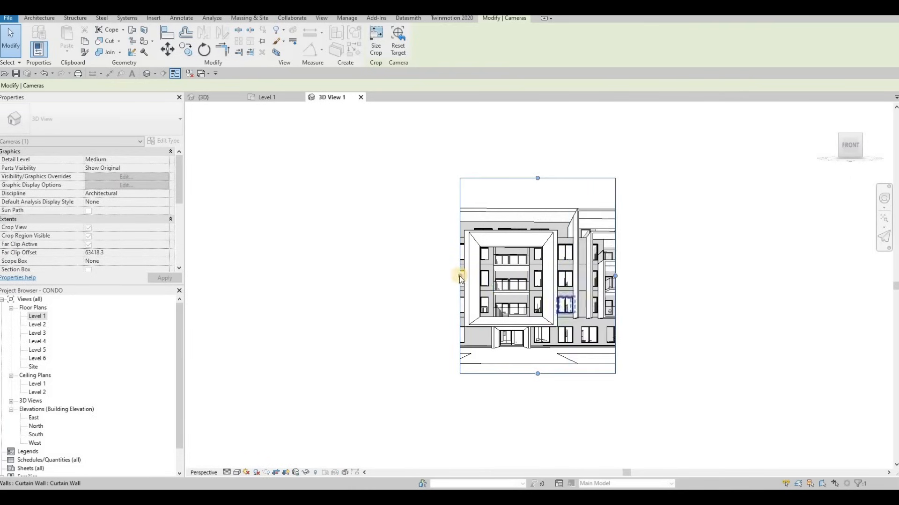
pyautogui.moveTo(396, 271); pyautogui.dragTo(362, 275)
pyautogui.moveTo(615, 276); pyautogui.dragTo(623, 196)
pyautogui.moveTo(438, 230); pyautogui.dragTo(468, 234)
# Set the camera view's detail level to Fine and its visual style to Realistic.
pyautogui.click(227, 473)
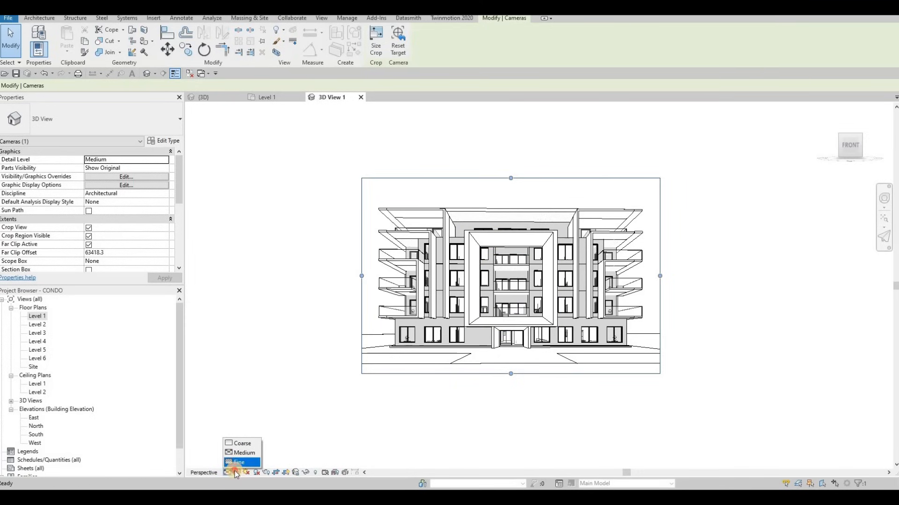
pyautogui.click(239, 463)
pyautogui.click(237, 472)
pyautogui.click(249, 453)
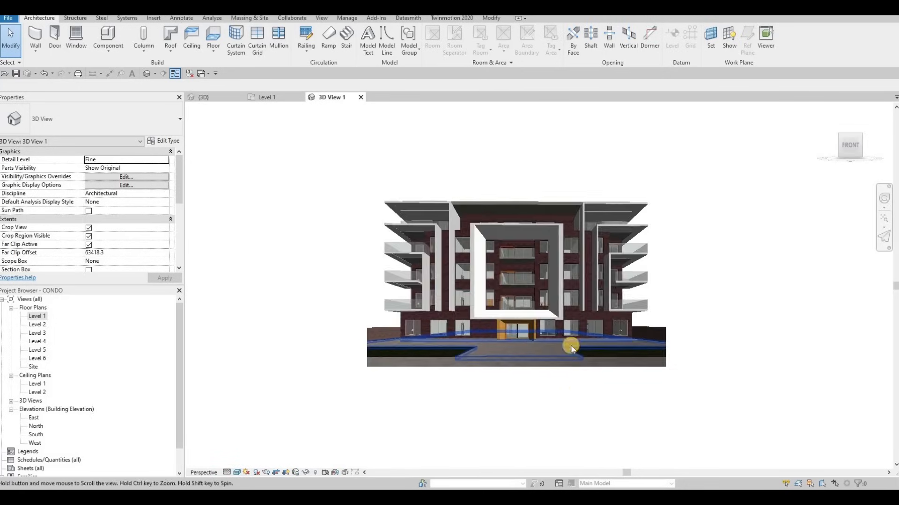
pyautogui.scroll(2, 561, 304)
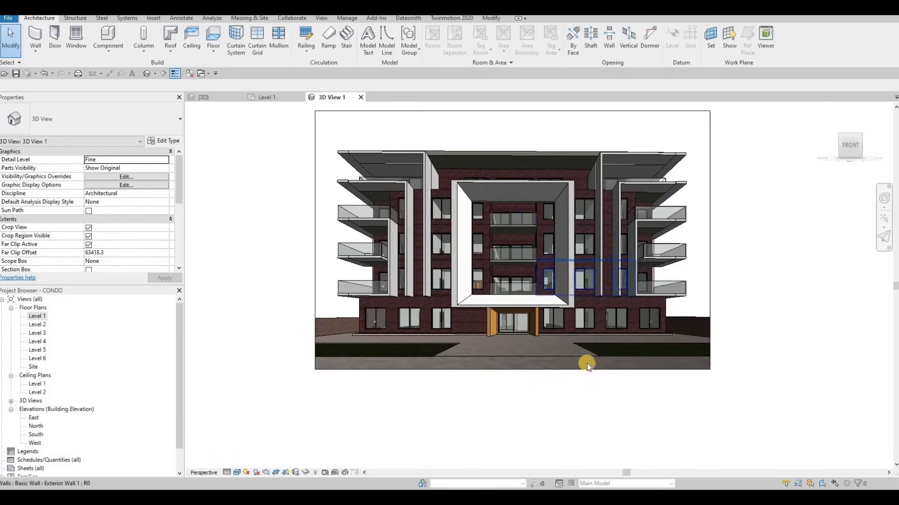
pyautogui.scroll(-2, 599, 338)
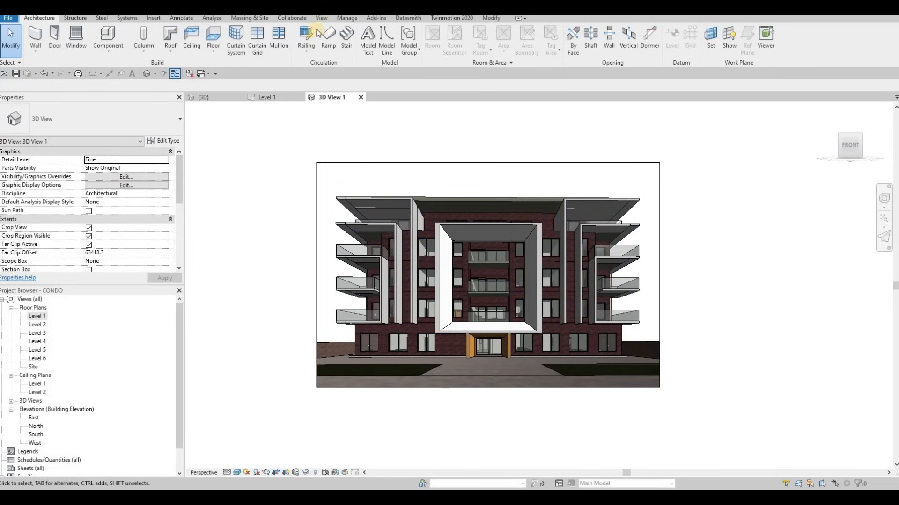
# Set the project's starting view to 3D View: 3D View 1.
pyautogui.click(324, 20)
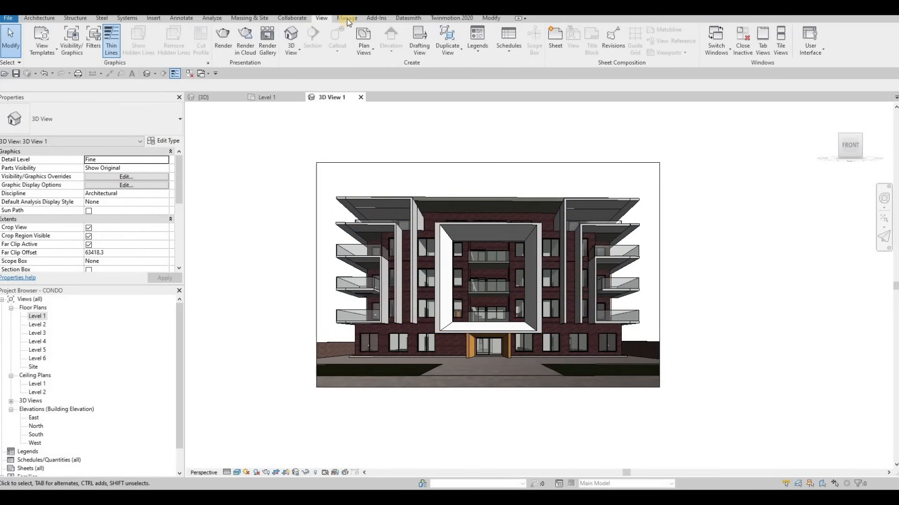
pyautogui.click(348, 19)
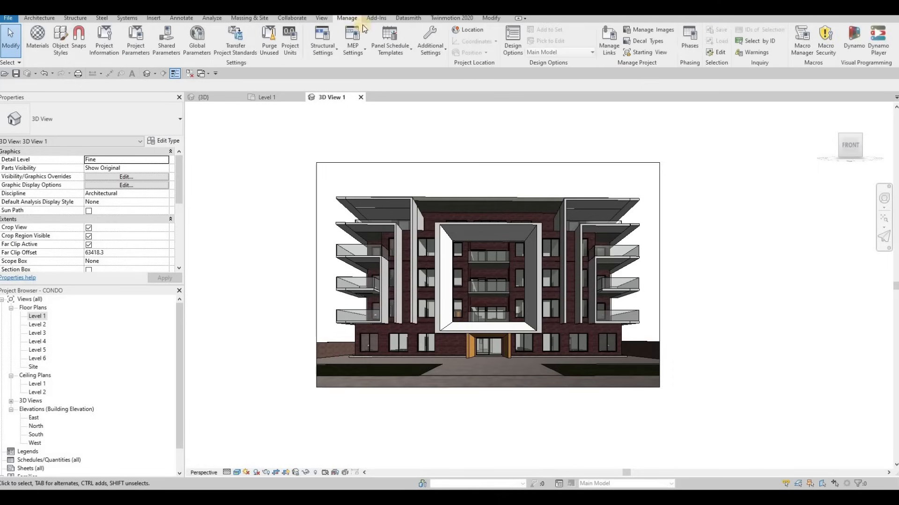
pyautogui.click(650, 53)
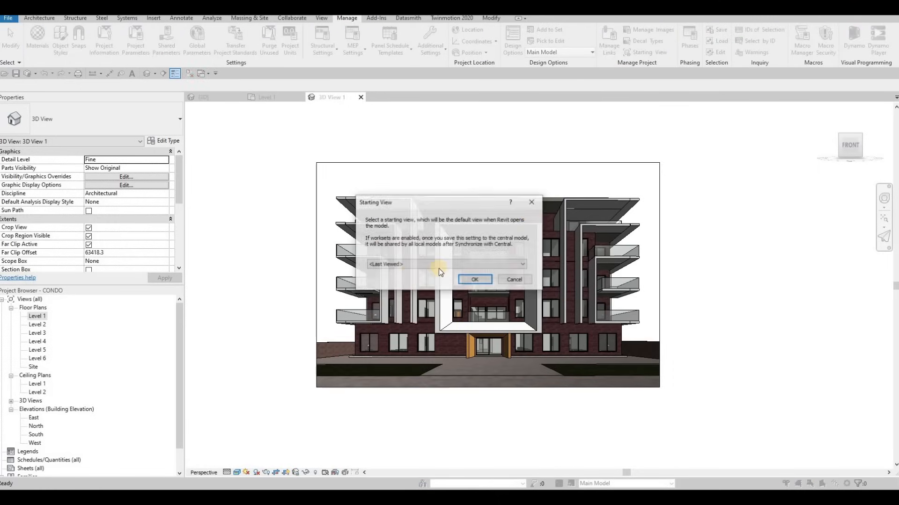
pyautogui.click(412, 264)
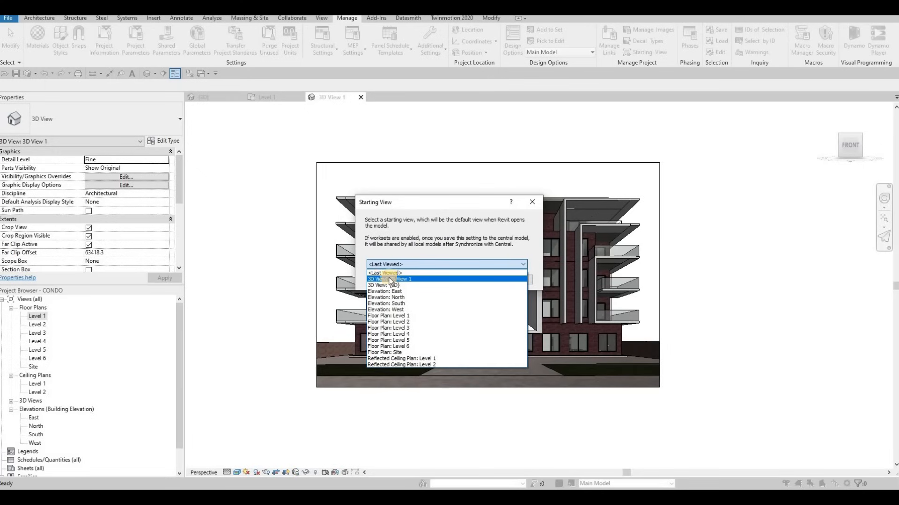
pyautogui.press('Up')
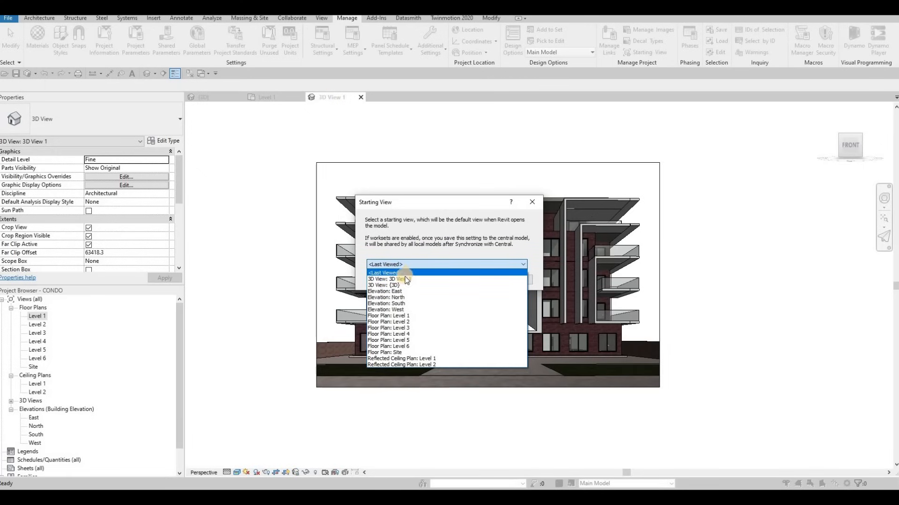
pyautogui.click(478, 280)
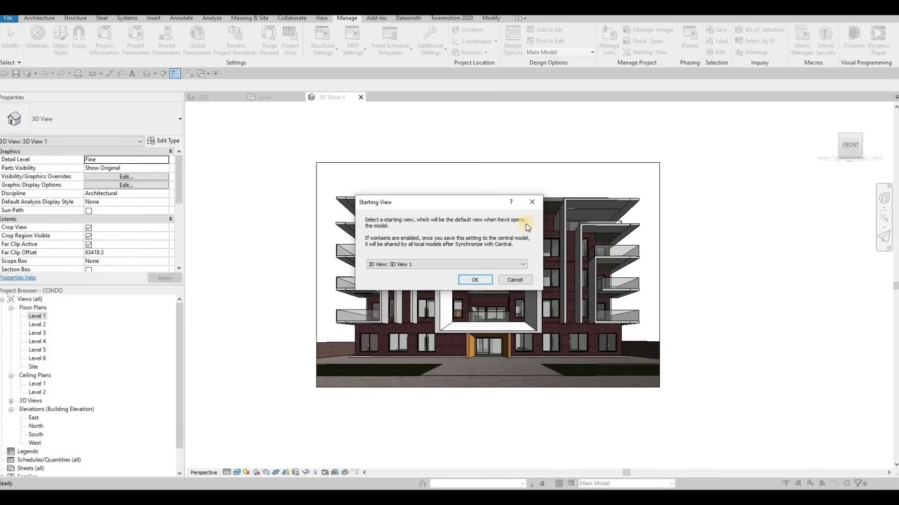
pyautogui.press('Return')
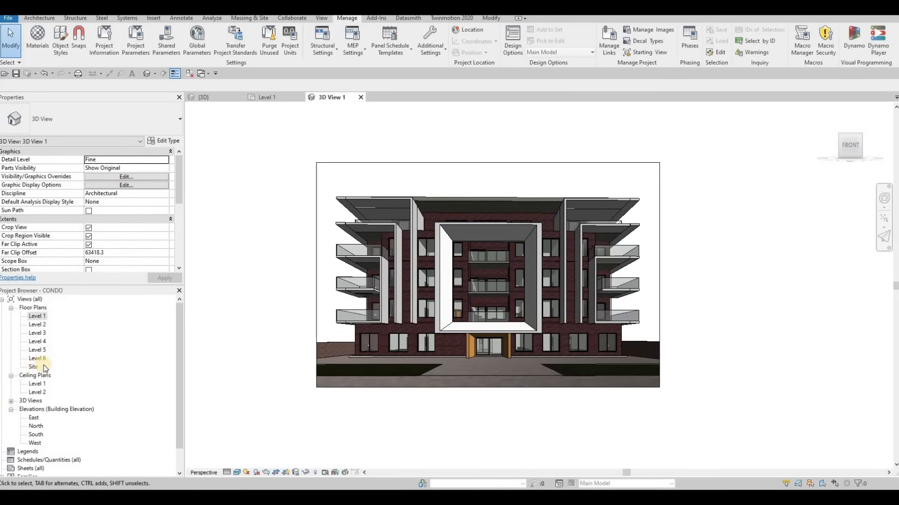
# Create a new sheet with the A0 metric titleblock, checking the Titleblocks library folder without loading another family.
pyautogui.scroll(-1, 32, 453)
pyautogui.scroll(-1, 35, 456)
pyautogui.click(29, 443)
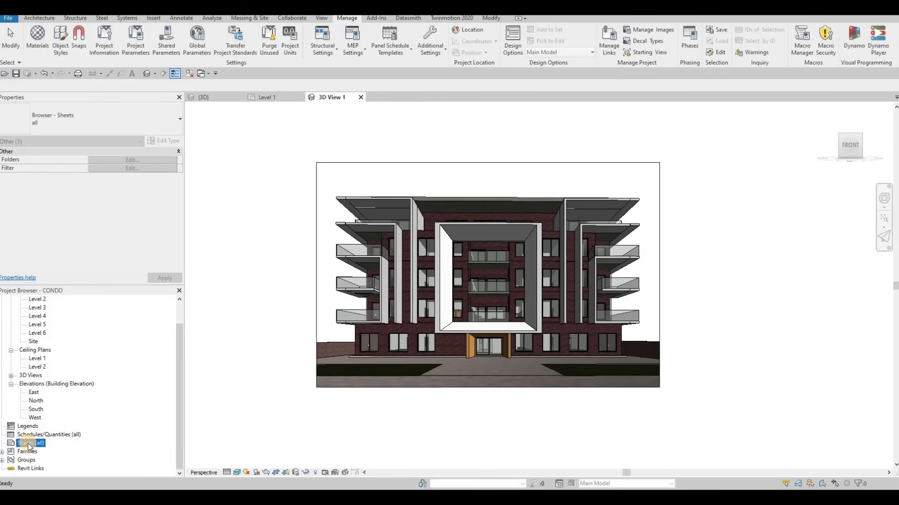
pyautogui.rightClick(37, 439)
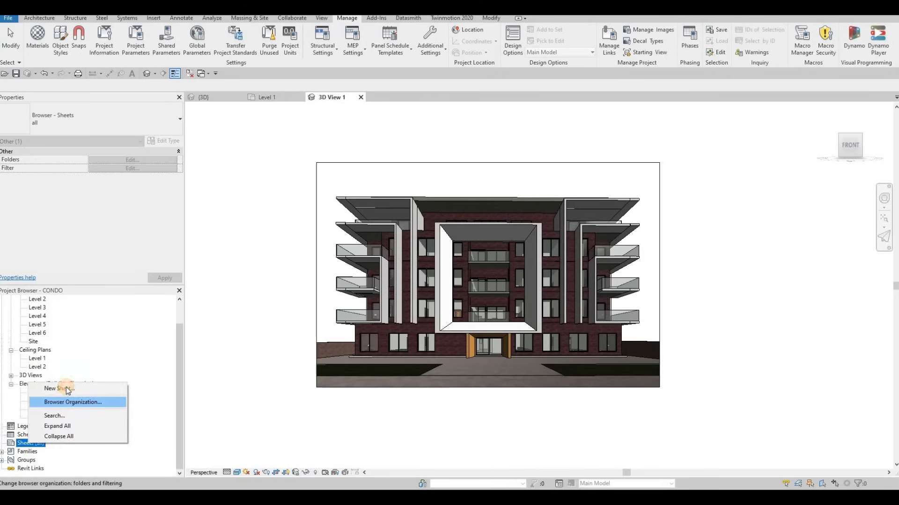
pyautogui.click(63, 391)
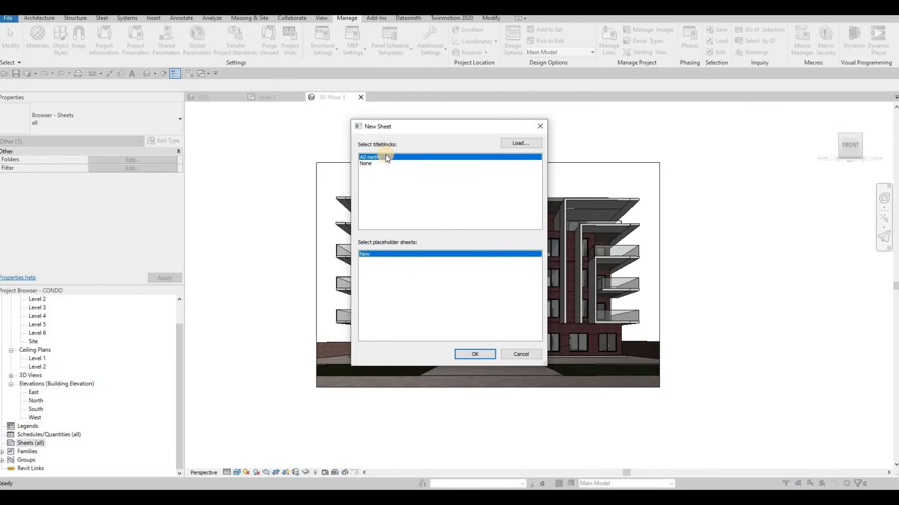
pyautogui.click(527, 145)
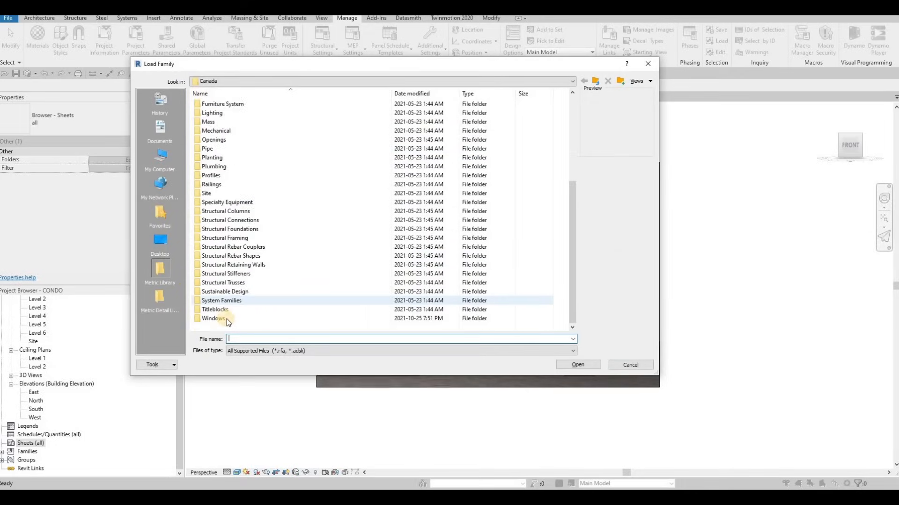
pyautogui.doubleClick(235, 310)
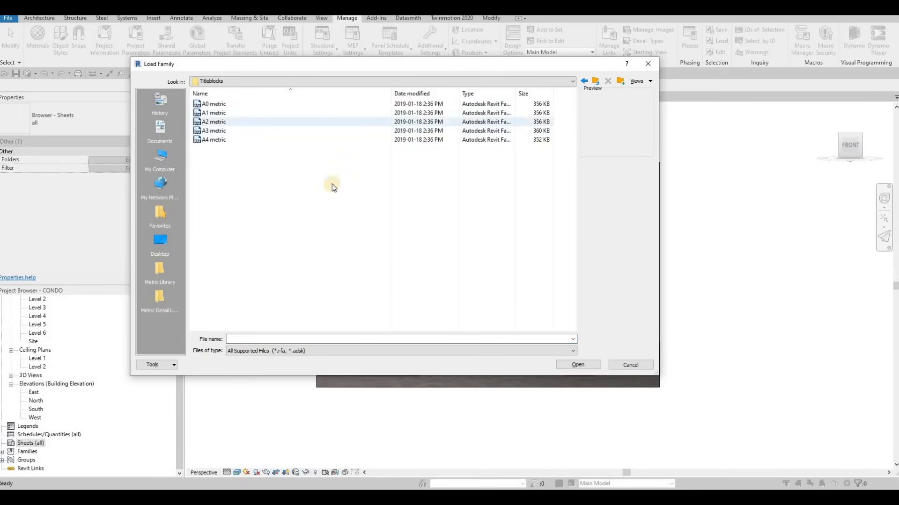
pyautogui.click(647, 68)
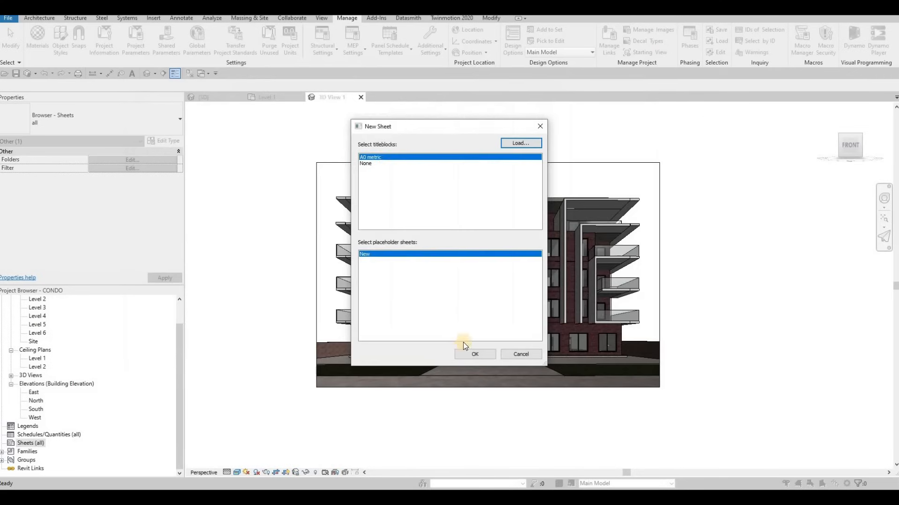
pyautogui.click(474, 355)
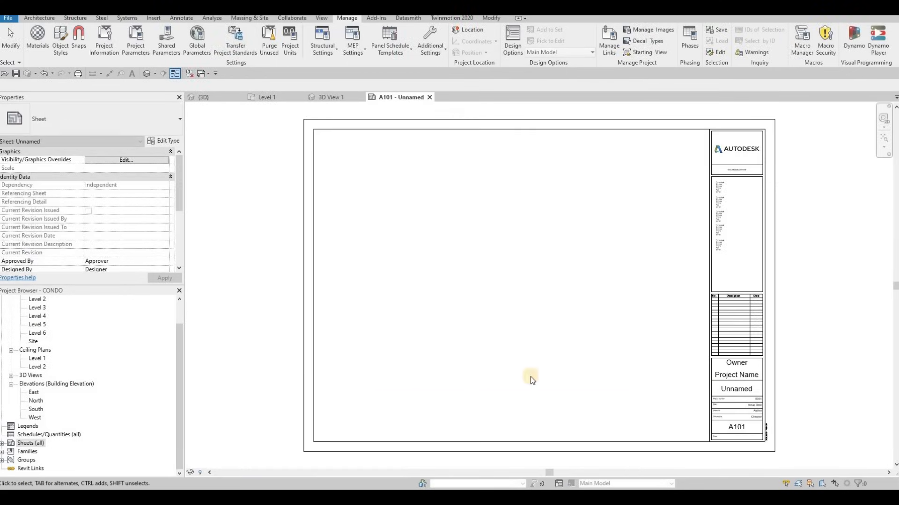
# Replace the Owner text in the sheet's title block with ACD.
pyautogui.click(743, 365)
pyautogui.scroll(5, 682, 302)
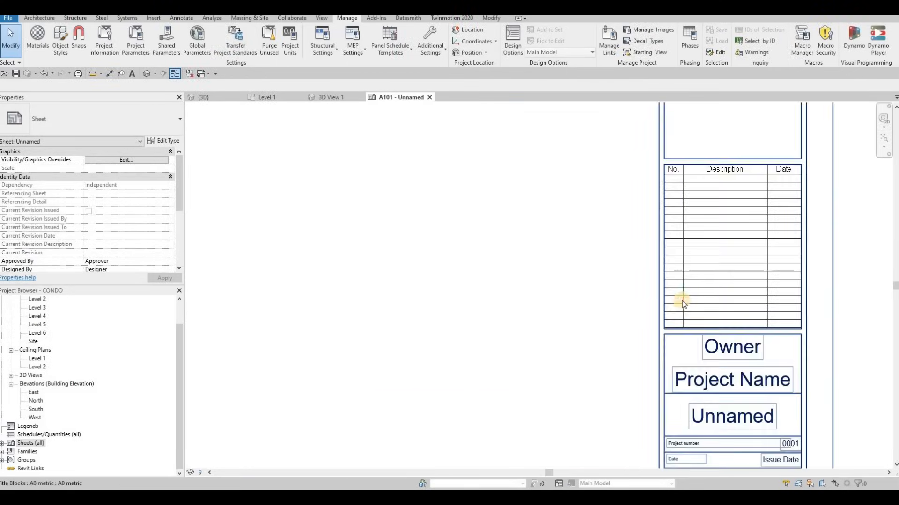
pyautogui.click(681, 304)
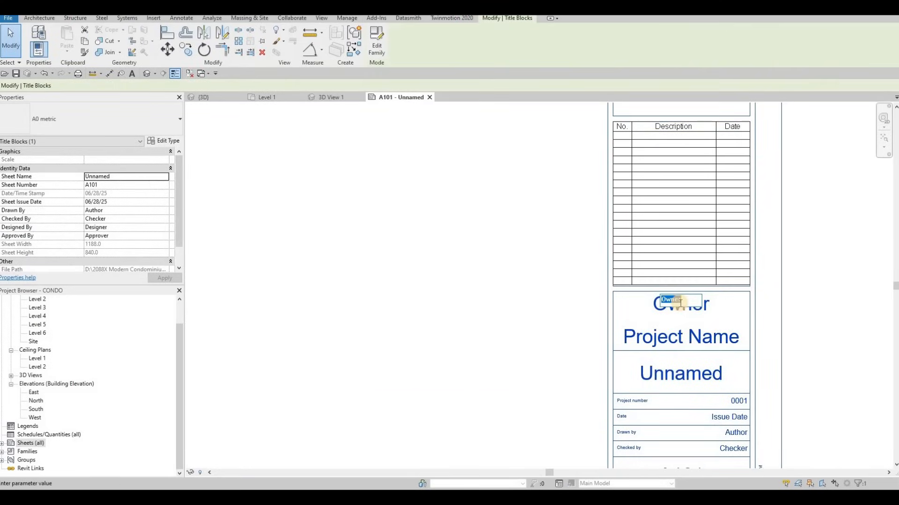
pyautogui.write('acd')
pyautogui.press('BackSpace')
pyautogui.press('BackSpace')
pyautogui.press('BackSpace')
pyautogui.press('capslock')
pyautogui.write('ACD')
# Set the project name in the title block to LOW RISE CONDO.
pyautogui.click(677, 337)
pyautogui.click(677, 337)
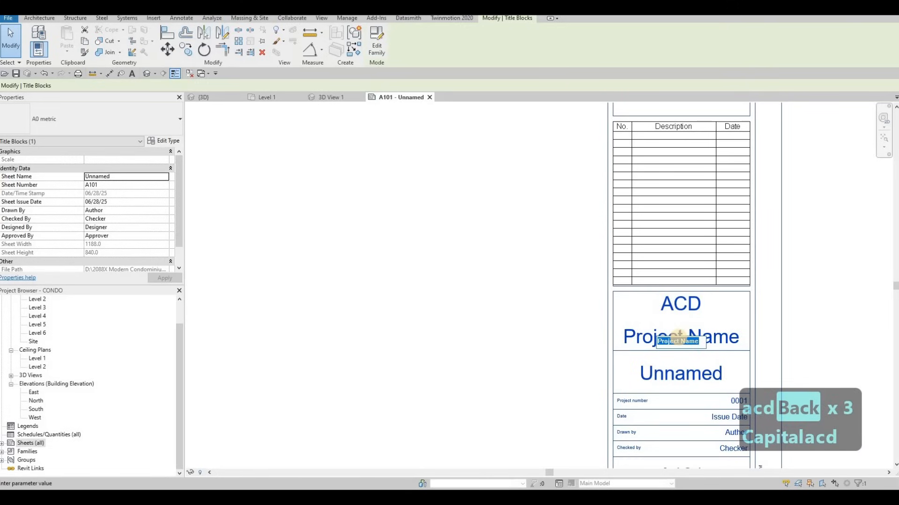
pyautogui.write('LO')
pyautogui.press('BackSpace')
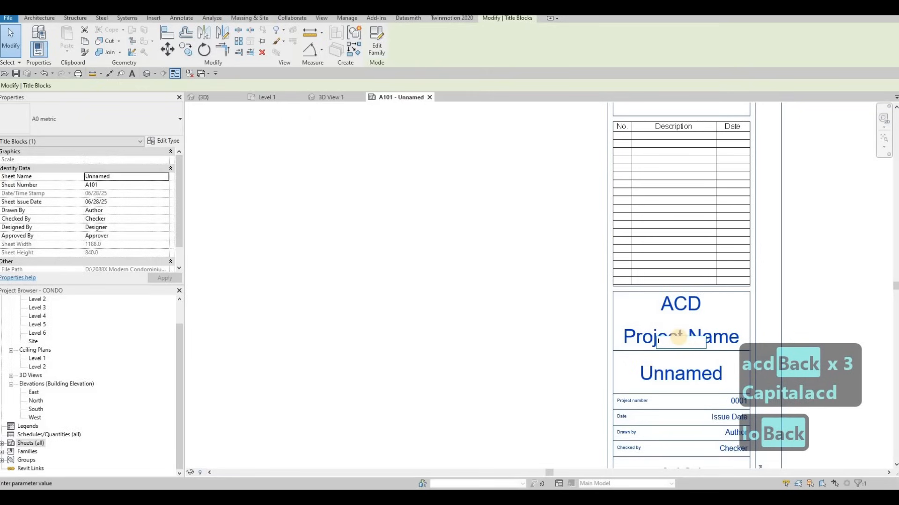
pyautogui.write('OW RISE CONDO')
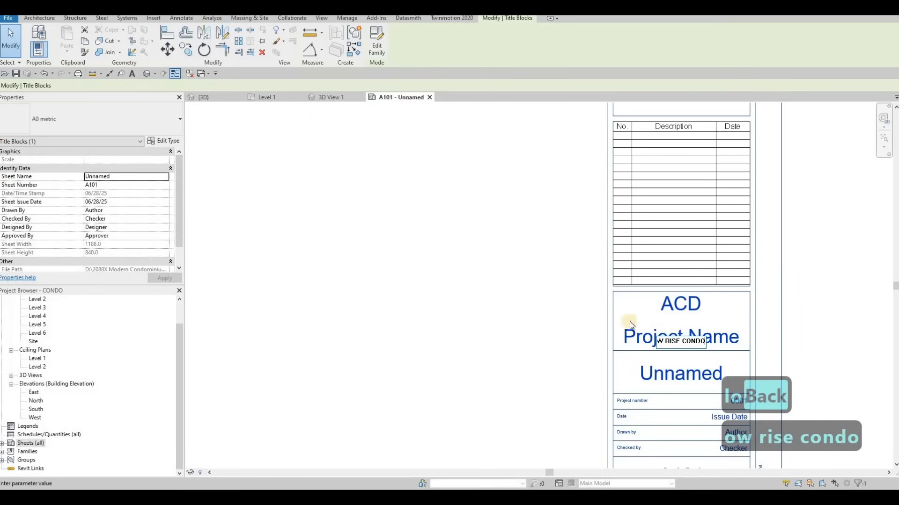
pyautogui.click(589, 338)
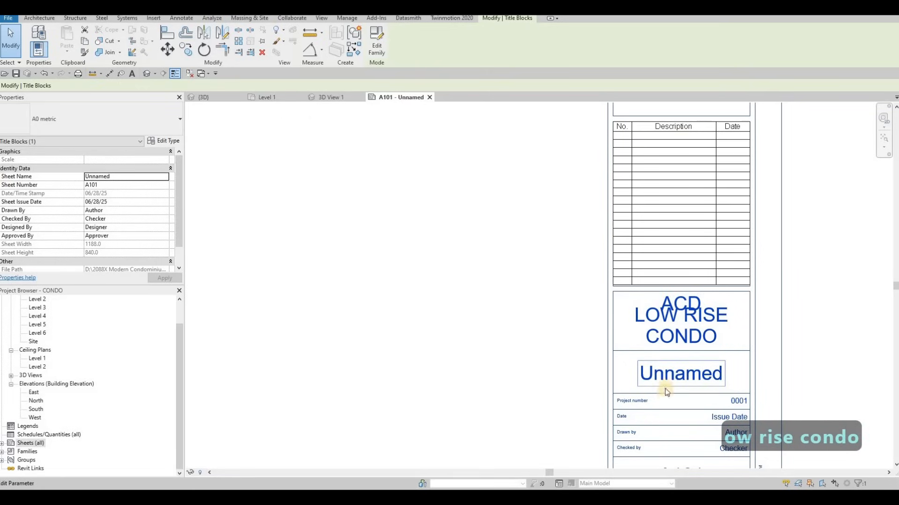
# Rename the unnamed sheet as COVER SHEET in the title block.
pyautogui.click(665, 376)
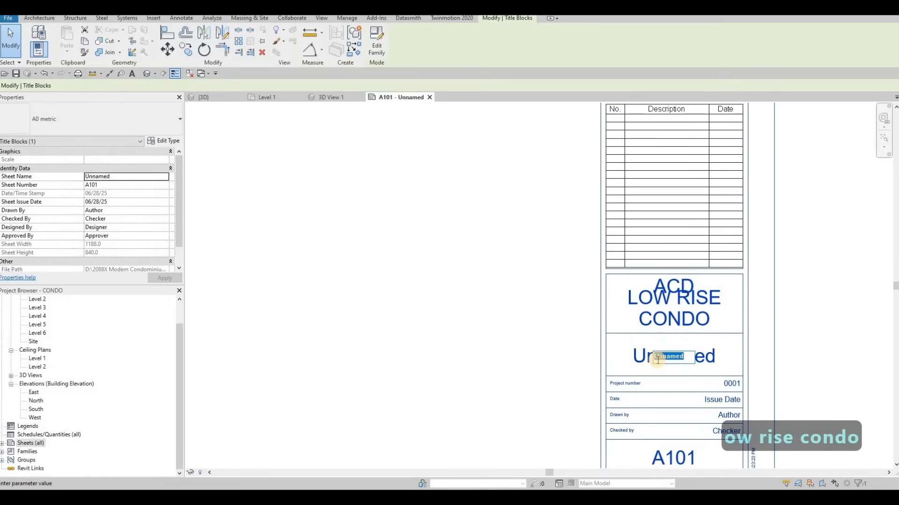
pyautogui.write('COVER')
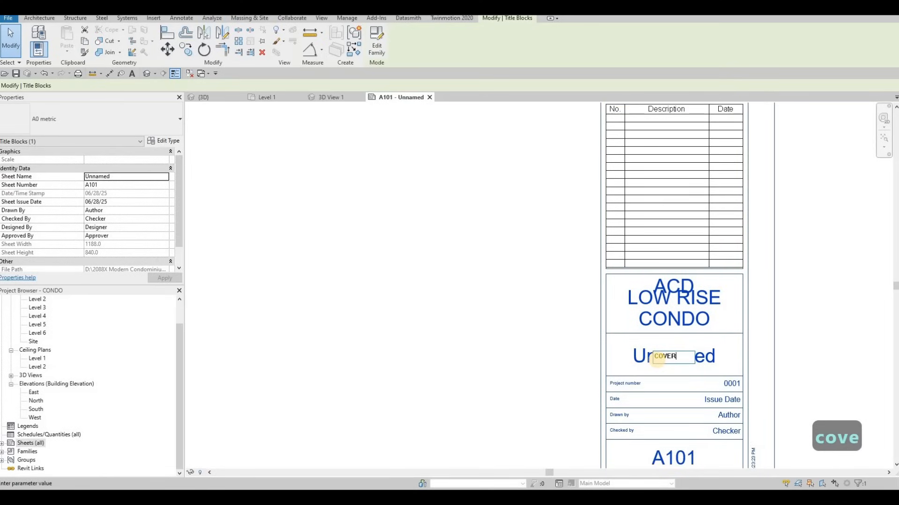
pyautogui.write(' SHEET')
pyautogui.click(506, 310)
# Fill in both the Drawn by and Checked by fields of the cover sheet's title block with ACD.
pyautogui.scroll(-2, 501, 312)
pyautogui.moveTo(488, 324); pyautogui.dragTo(528, 301, button='middle')
pyautogui.scroll(3, 735, 349)
pyautogui.click(701, 370)
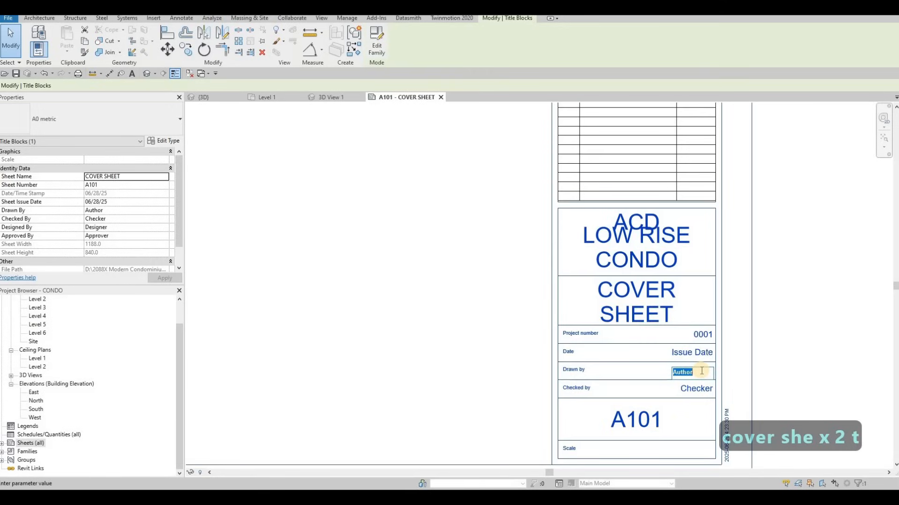
pyautogui.write('A')
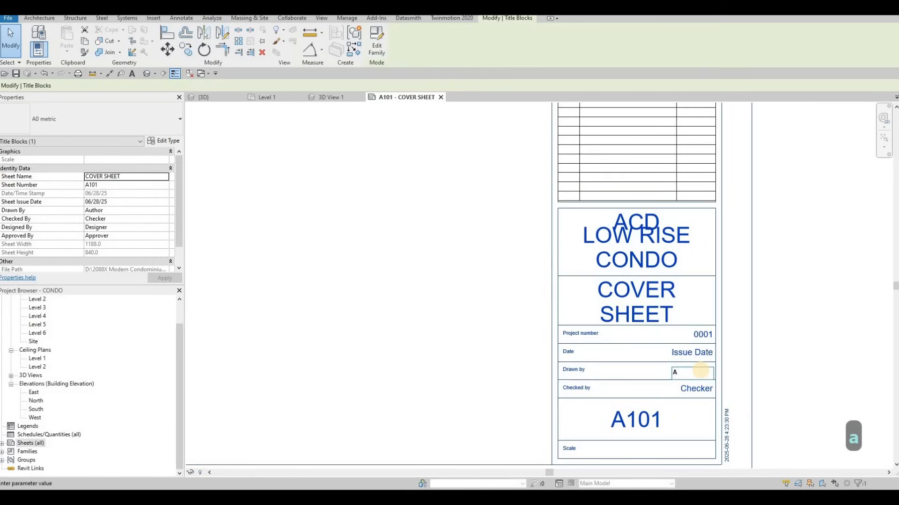
pyautogui.write('CD')
pyautogui.click(696, 389)
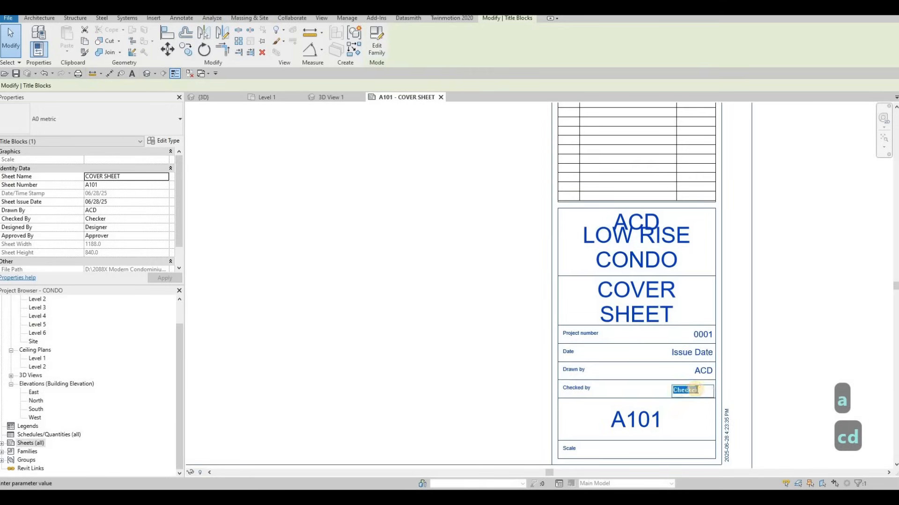
pyautogui.write('ACD')
# Set the issue date in the cover sheet's title block to 2025-06-XX.
pyautogui.click(682, 354)
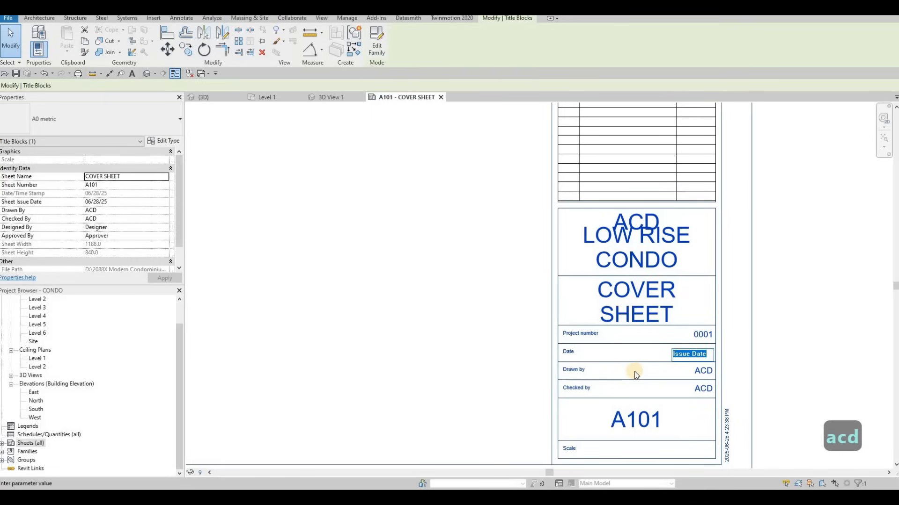
pyautogui.write('2')
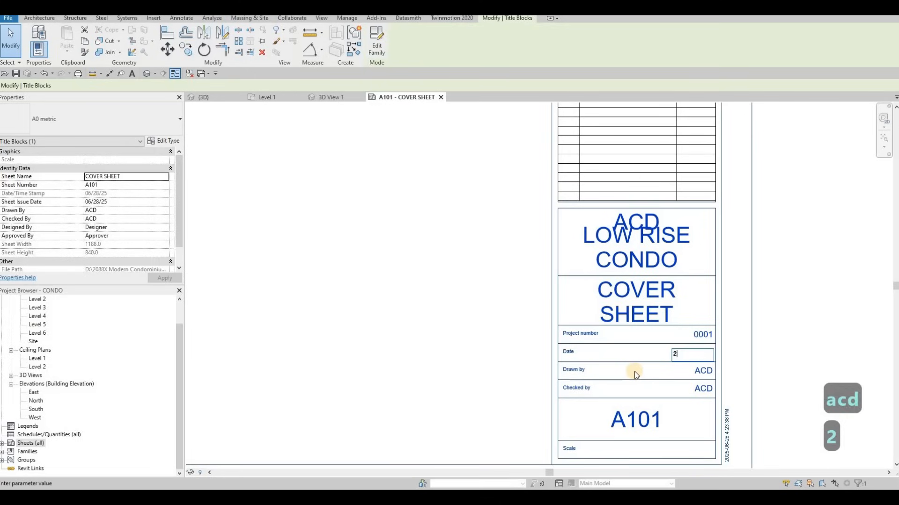
pyautogui.write('025-06-')
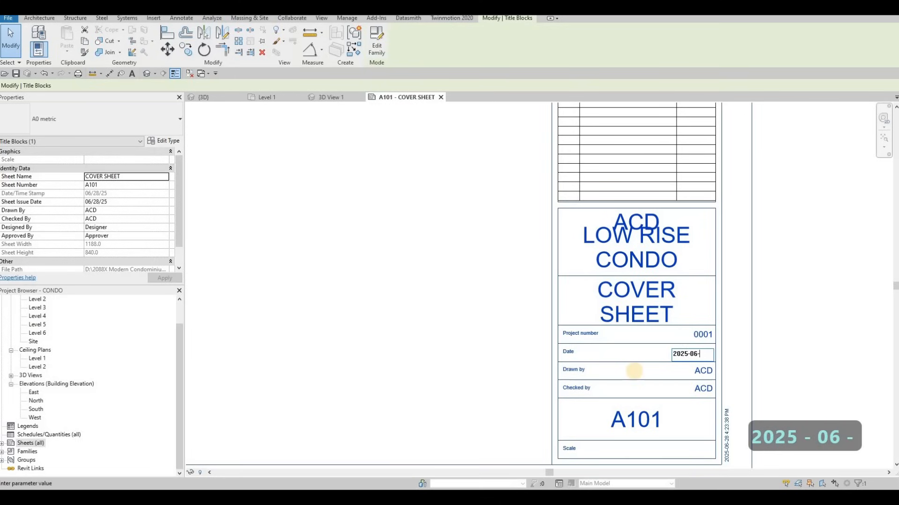
pyautogui.write('XX')
pyautogui.click(418, 324)
# Add a second sheet to the project using the A0 metric titleblock.
pyautogui.scroll(-2, 419, 326)
pyautogui.moveTo(419, 326); pyautogui.dragTo(578, 344, button='middle')
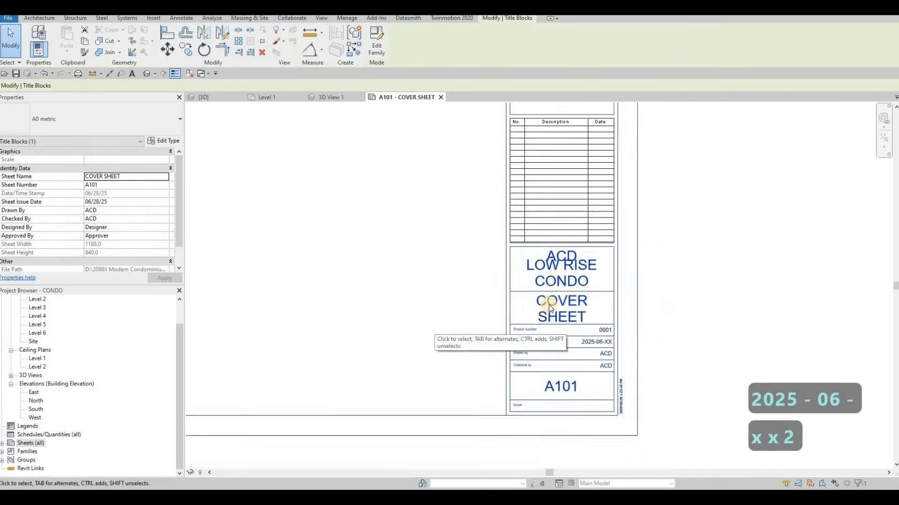
pyautogui.scroll(-4, 590, 325)
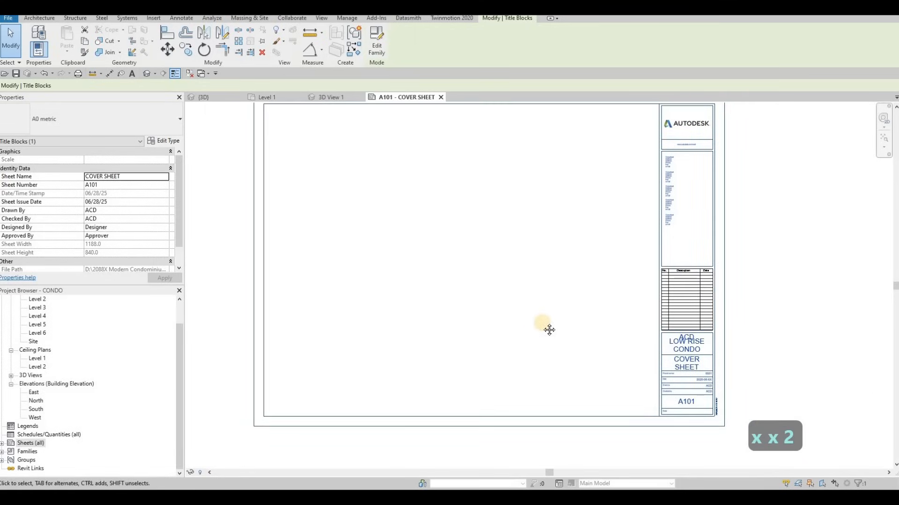
pyautogui.moveTo(375, 327); pyautogui.dragTo(358, 322, button='middle')
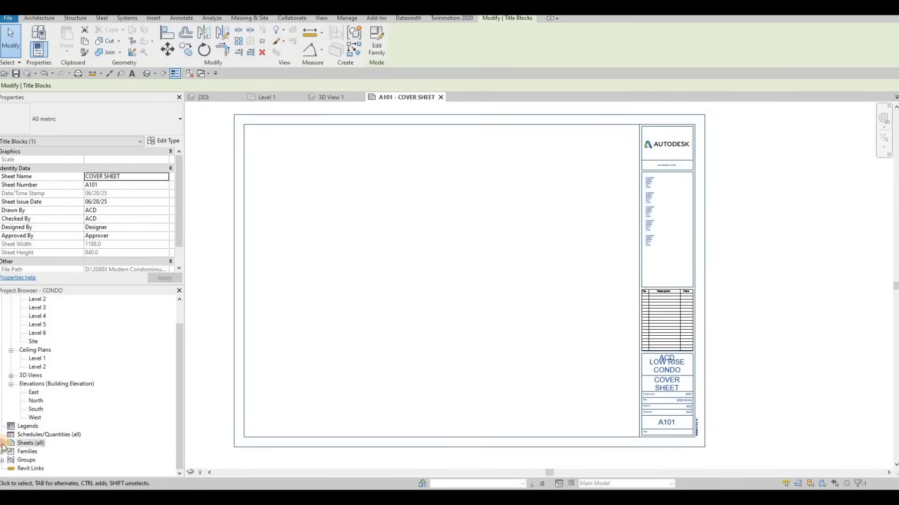
pyautogui.doubleClick(32, 445)
pyautogui.rightClick(37, 443)
pyautogui.click(81, 377)
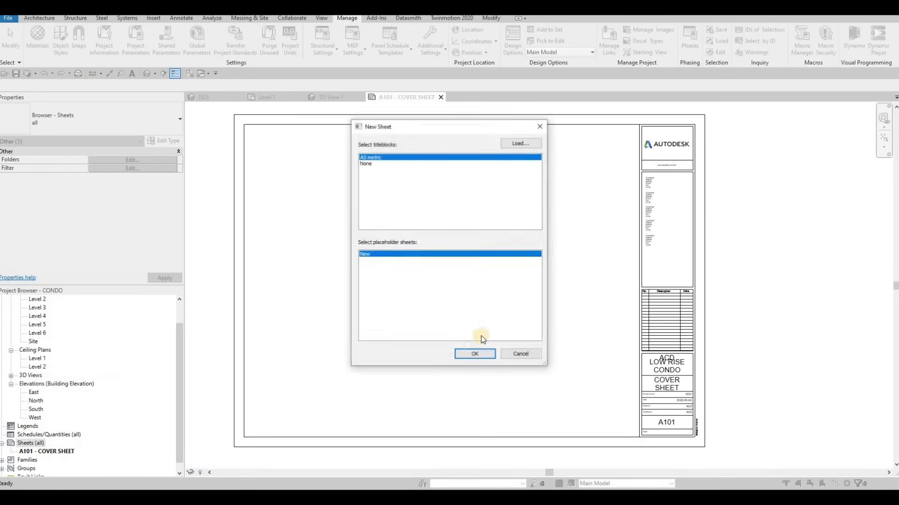
pyautogui.click(473, 354)
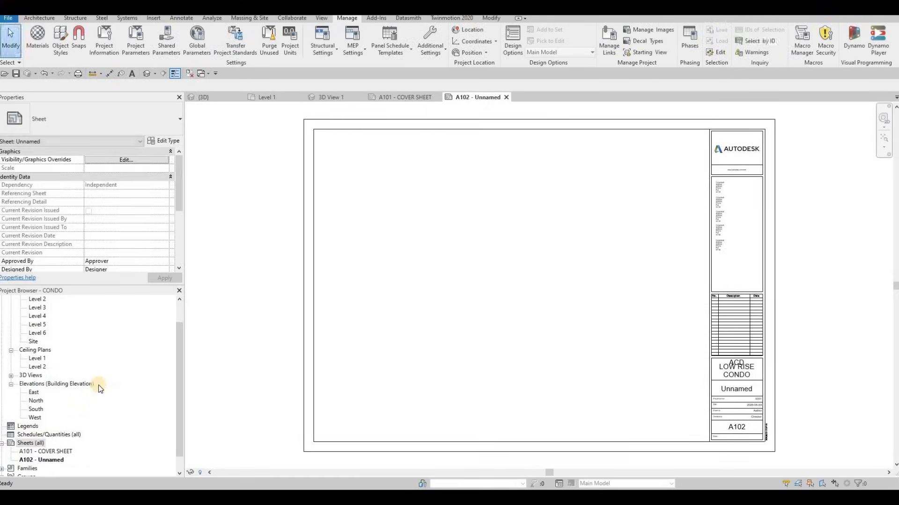
# Create the third and fourth sheets with the same A0 metric titleblock.
pyautogui.rightClick(39, 444)
pyautogui.click(93, 377)
pyautogui.click(463, 354)
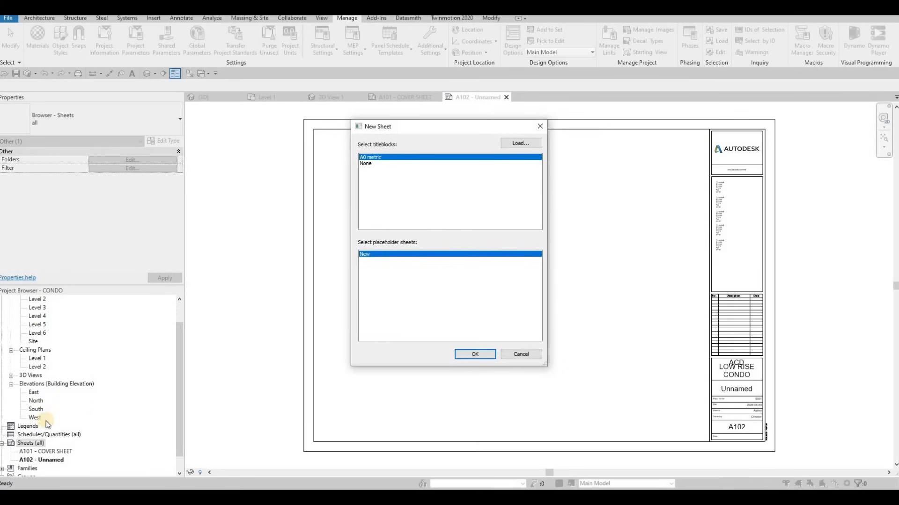
pyautogui.rightClick(33, 443)
pyautogui.click(80, 377)
pyautogui.click(469, 355)
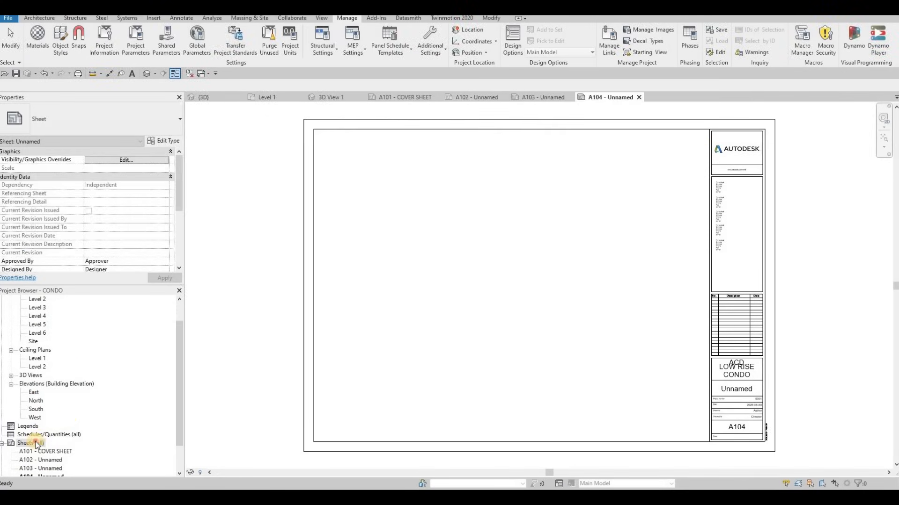
# Create the fifth and sixth sheets, again with the A0 metric titleblock.
pyautogui.click(38, 443)
pyautogui.rightClick(38, 444)
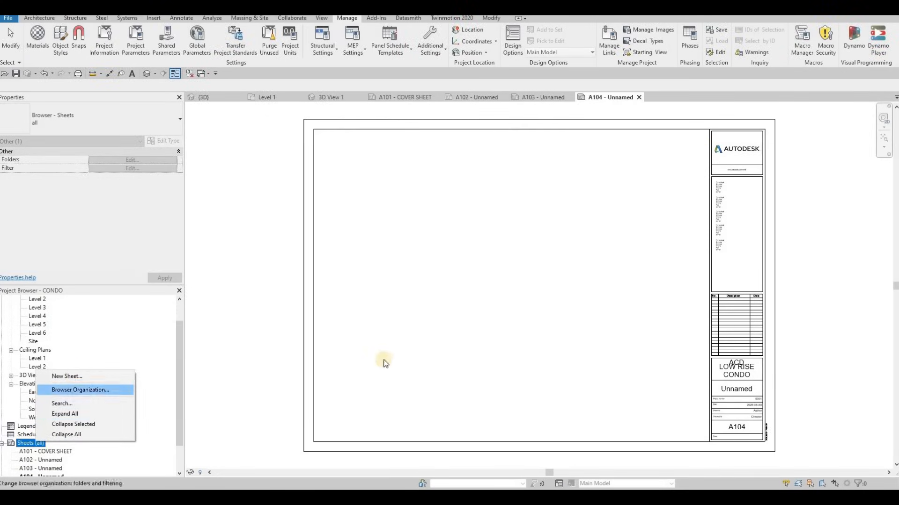
pyautogui.press('Up')
pyautogui.press('Return')
pyautogui.click(470, 355)
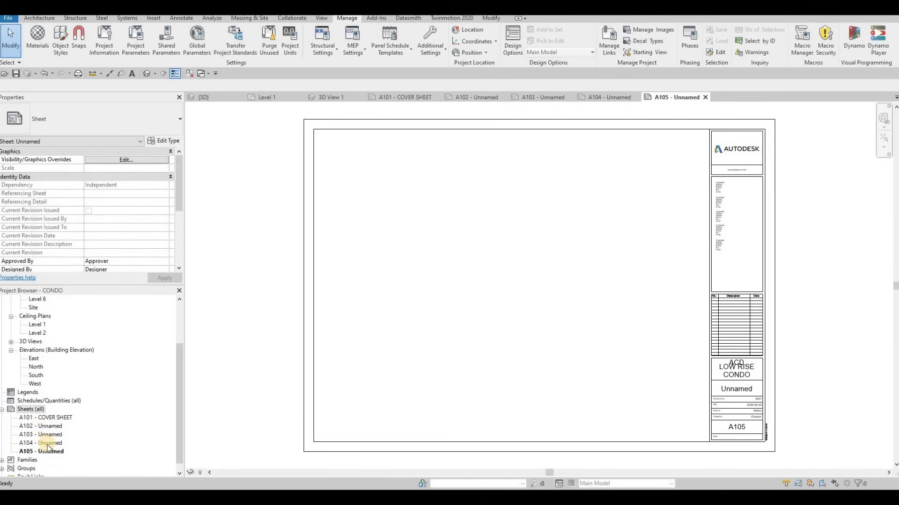
pyautogui.click(40, 410)
pyautogui.rightClick(70, 412)
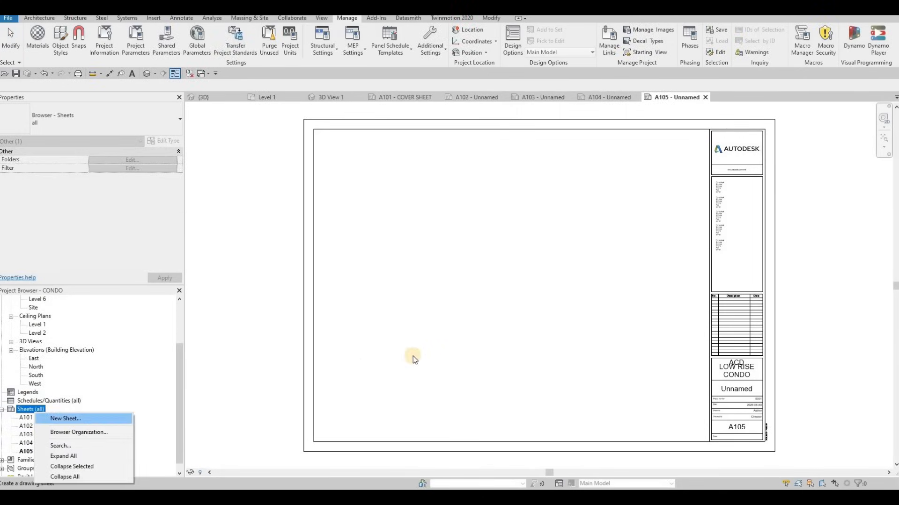
pyautogui.press('Return')
pyautogui.press('Return')
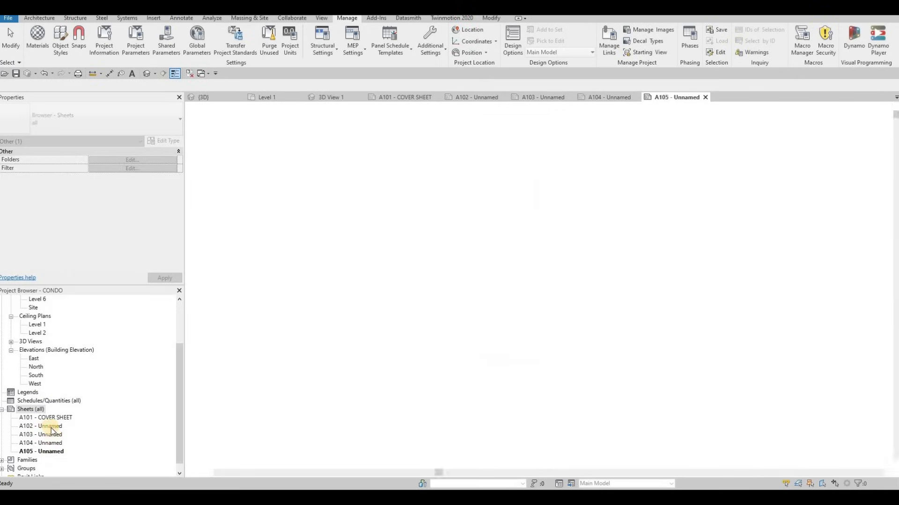
# Rename sheet A102 as FIRST FLOOR, keeping its sheet number.
pyautogui.click(45, 427)
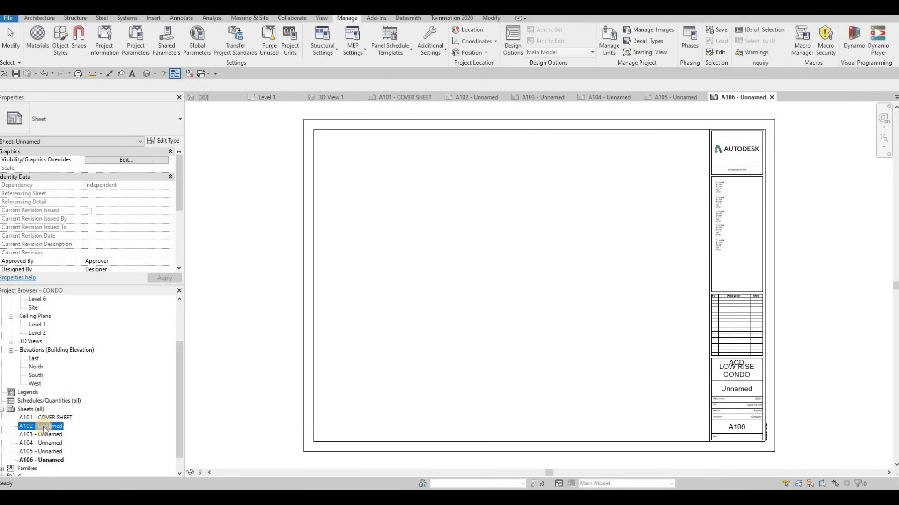
pyautogui.press('F2')
pyautogui.press('Tab')
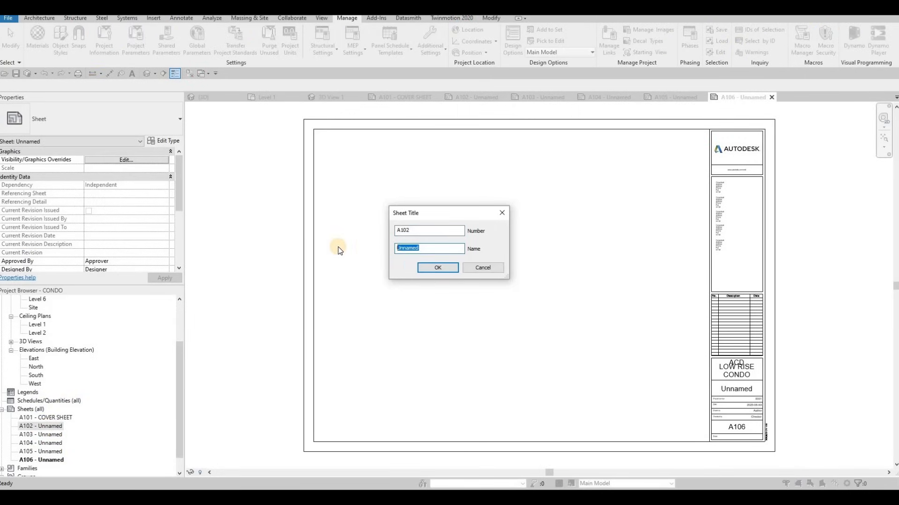
pyautogui.write('I')
pyautogui.press('BackSpace')
pyautogui.write('FIR')
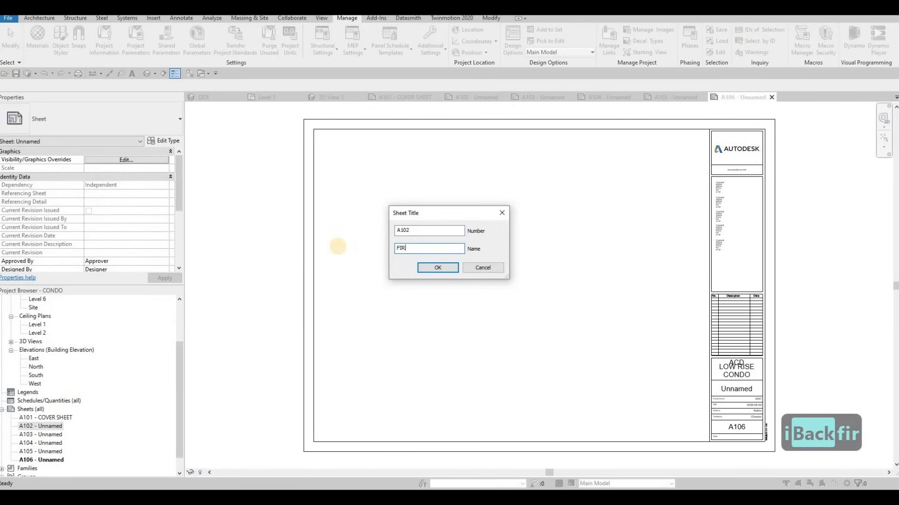
pyautogui.write('ST F')
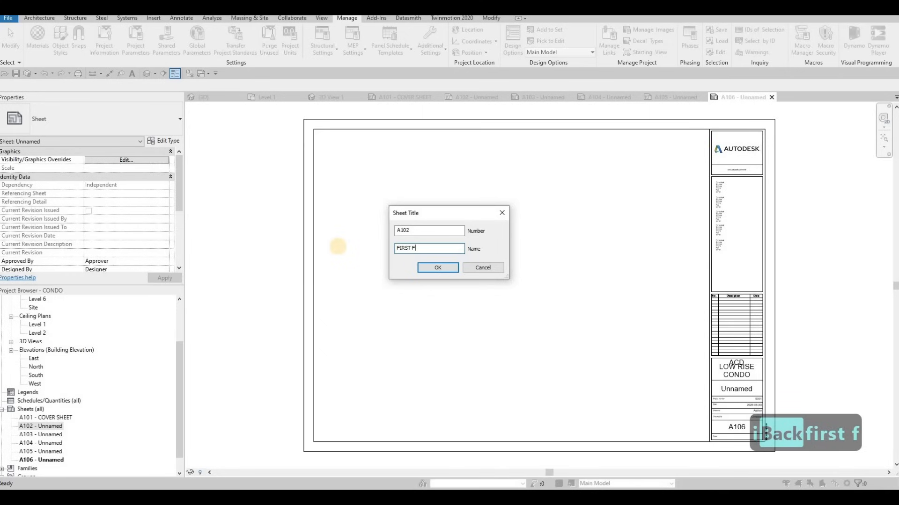
pyautogui.write('LOOR')
pyautogui.press('Return')
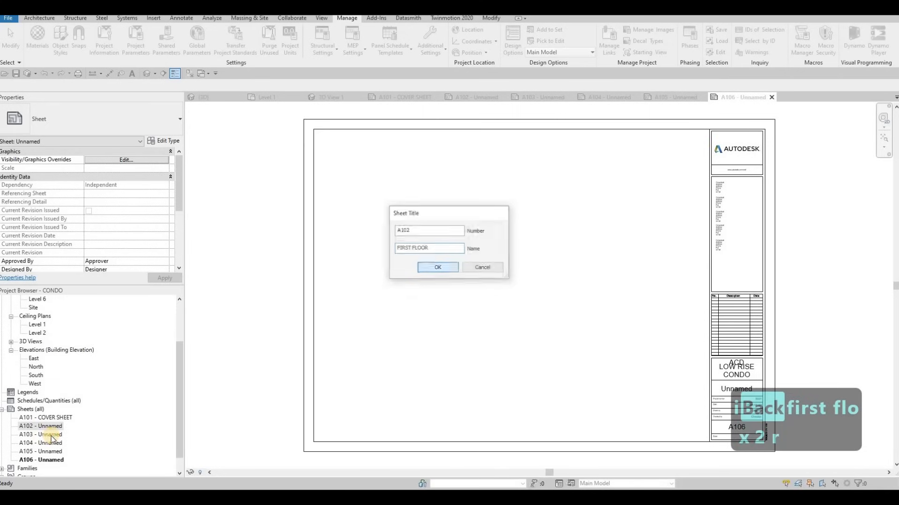
# Rename sheet A103 as TYPICAL FLOOR 2-4, keeping its sheet number.
pyautogui.click(49, 435)
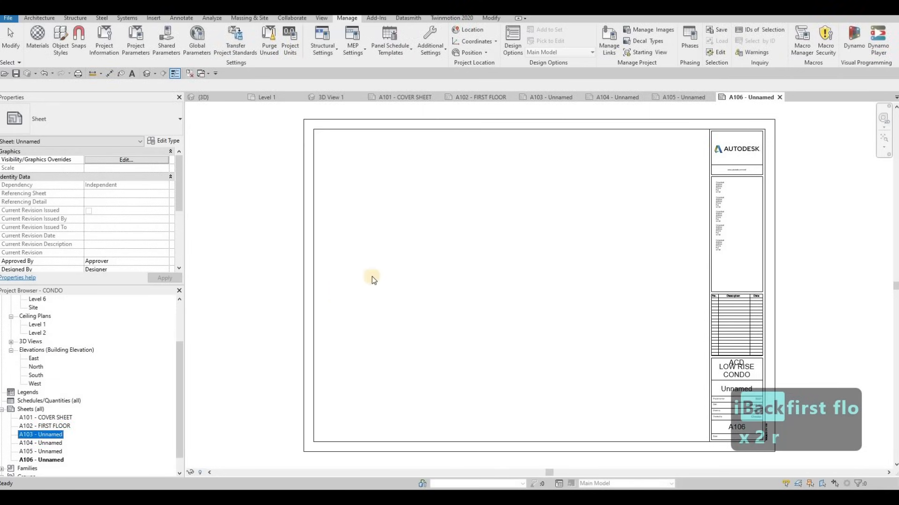
pyautogui.press('F2')
pyautogui.write('SE')
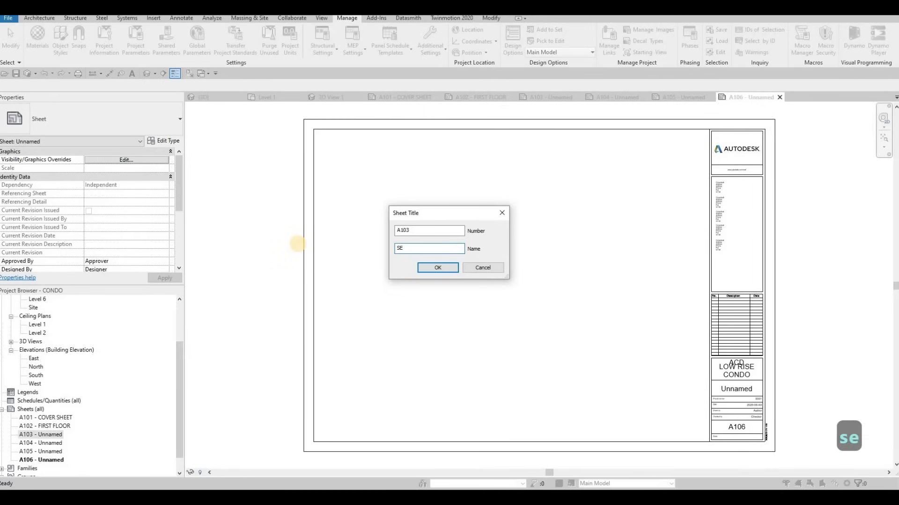
pyautogui.press('BackSpace')
pyautogui.press('BackSpace')
pyautogui.write('TYPICAL')
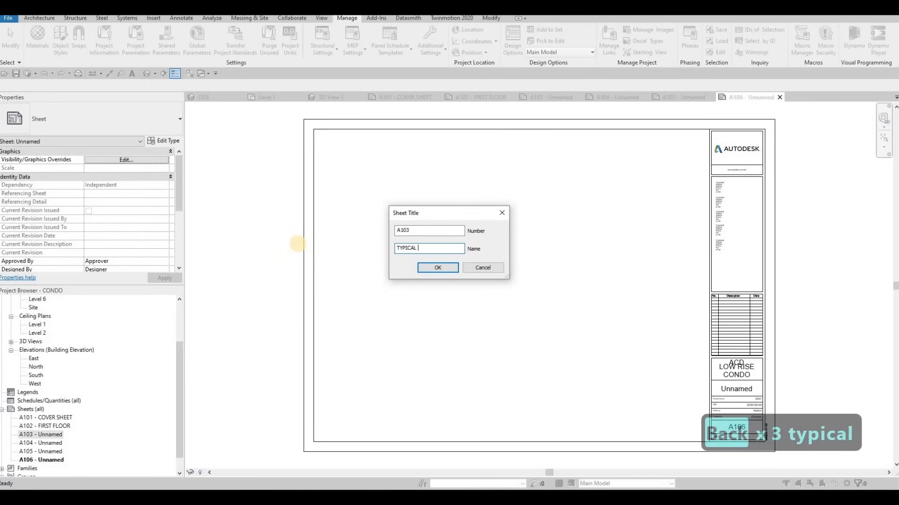
pyautogui.write(' FLOOR 2-')
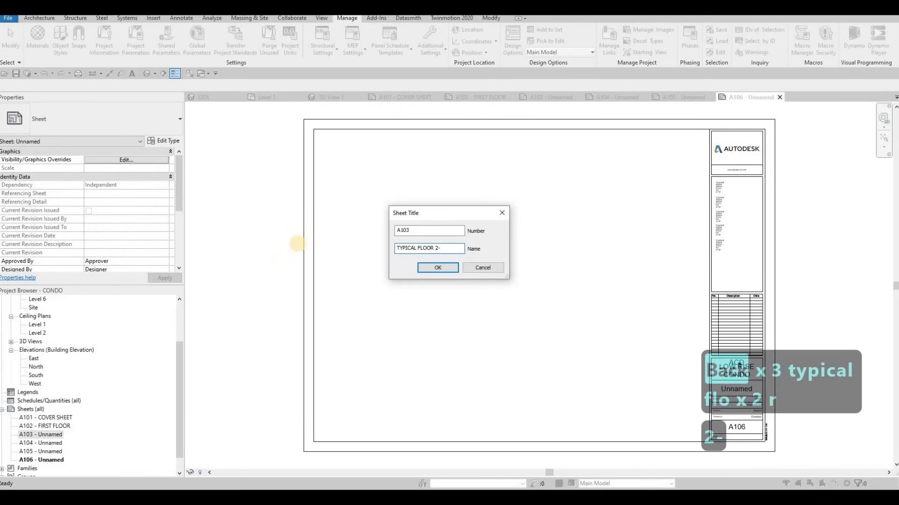
pyautogui.write('4')
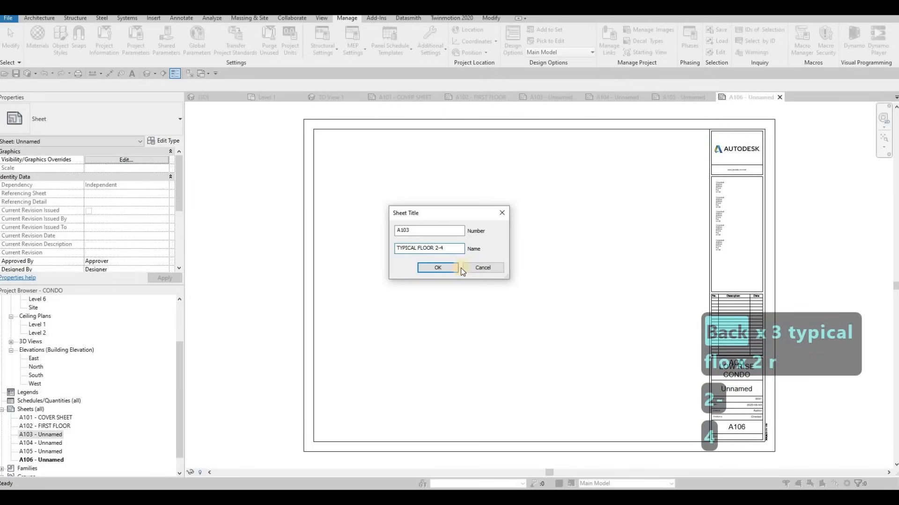
pyautogui.click(441, 267)
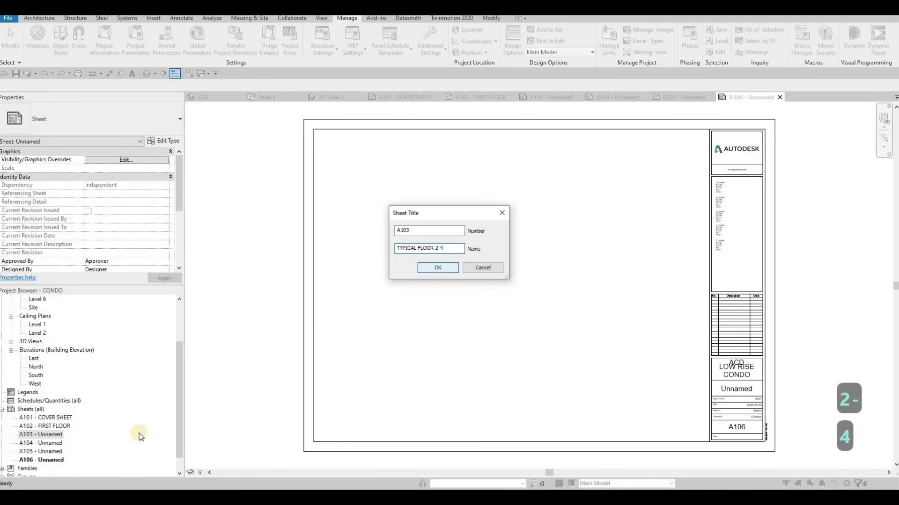
# Rename sheet A104 as FIFTH FLOOR, keeping its sheet number.
pyautogui.click(51, 443)
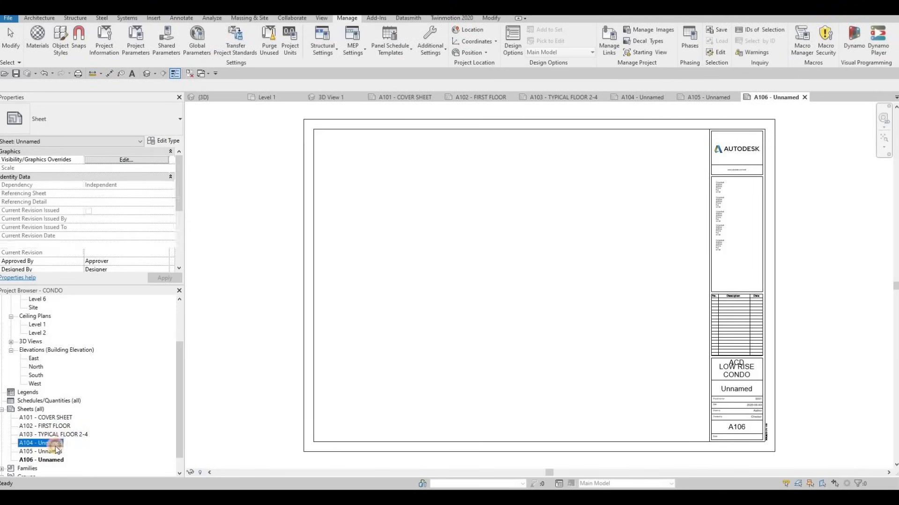
pyautogui.press('F2')
pyautogui.press('Tab')
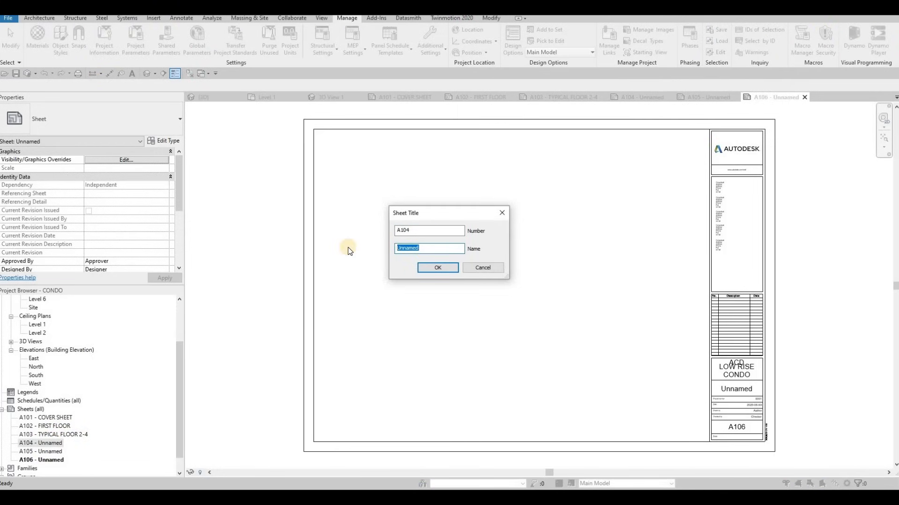
pyautogui.write('5TH ')
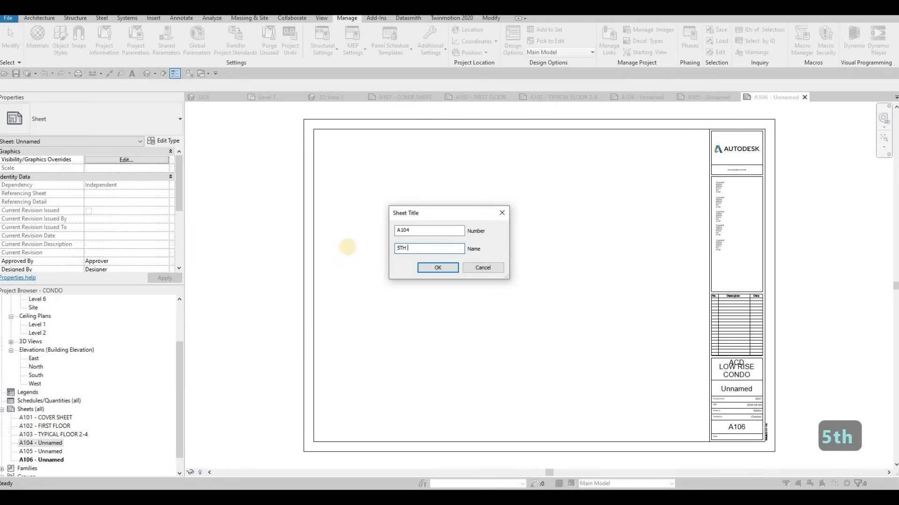
pyautogui.write('FLOOR')
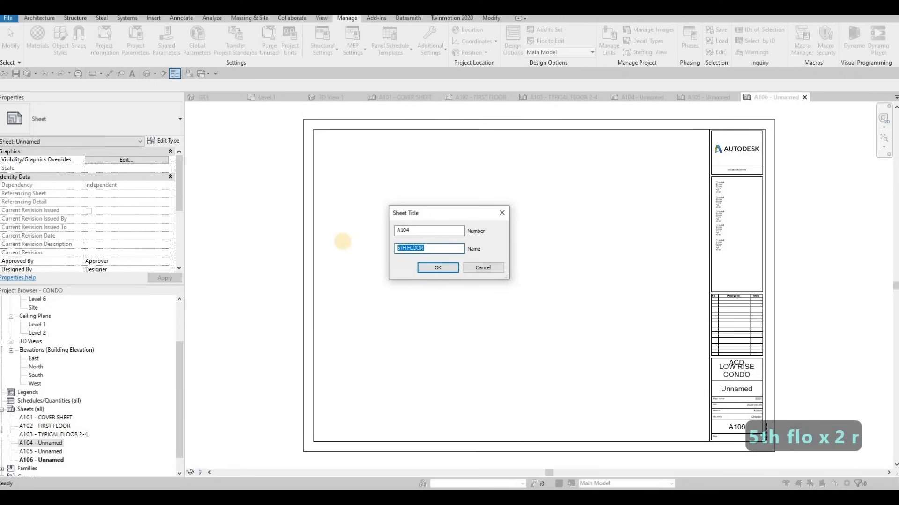
pyautogui.write('FIFTH FLOOR')
pyautogui.click(442, 272)
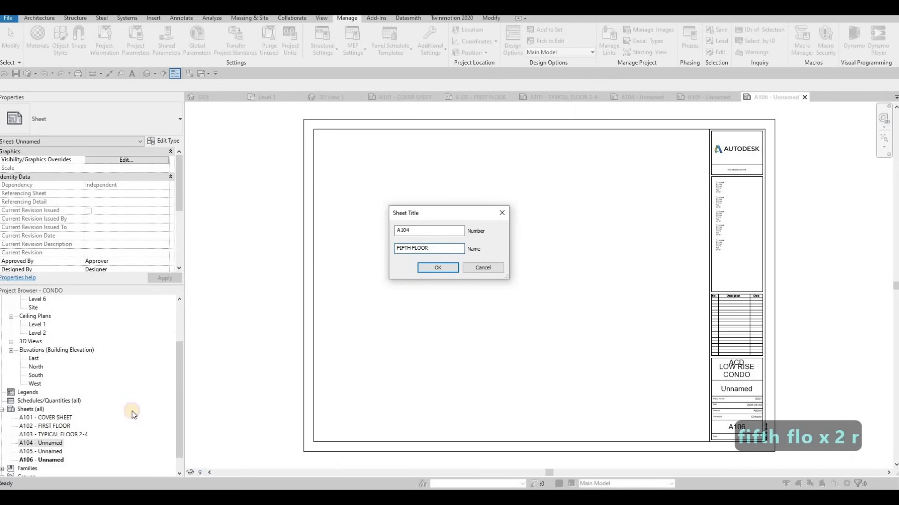
# Rename sheet A105 as ELEVATION, keeping its sheet number.
pyautogui.click(52, 452)
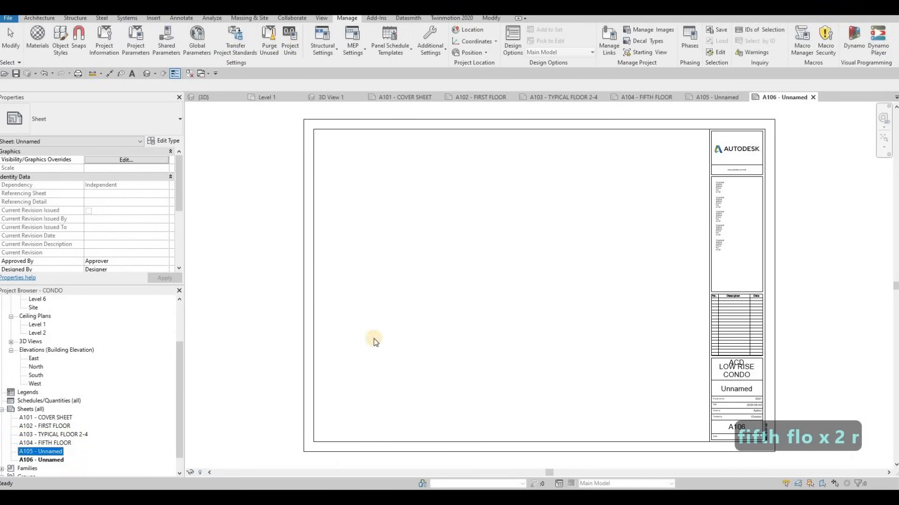
pyautogui.press('F2')
pyautogui.press('Tab')
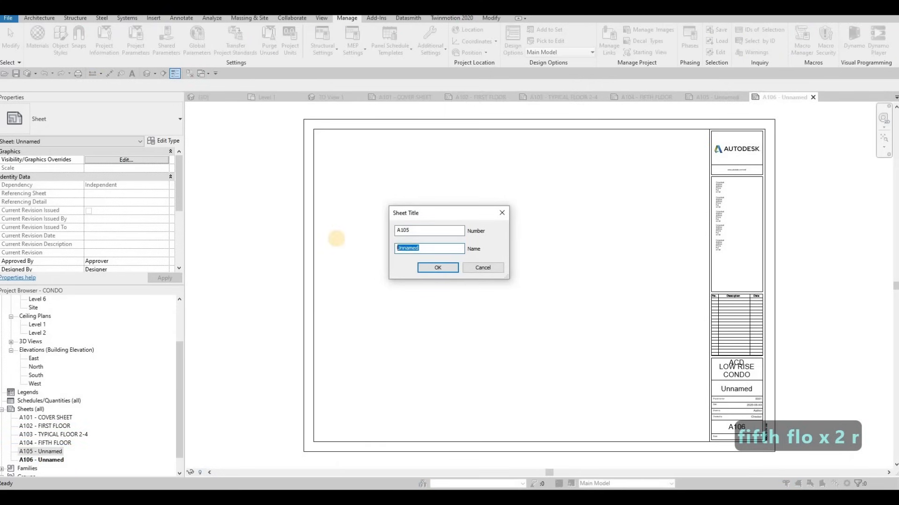
pyautogui.write('ELEVATION')
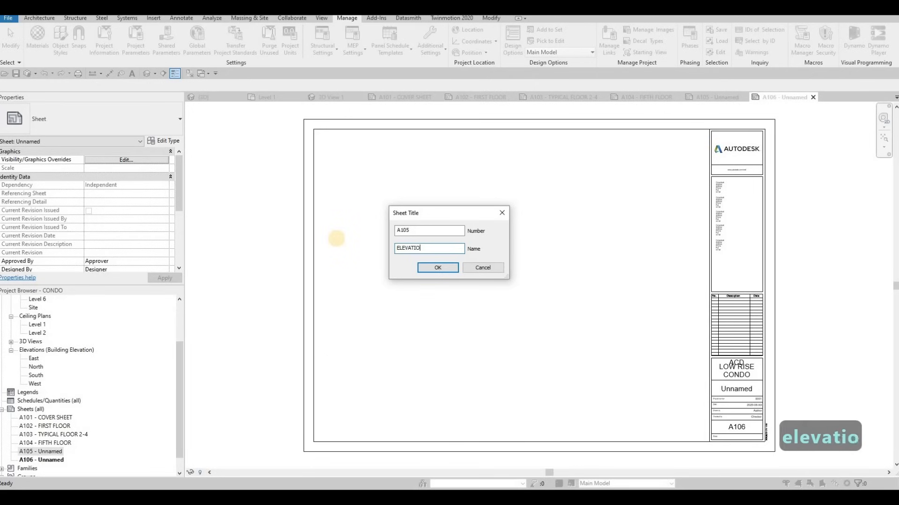
pyautogui.click(432, 270)
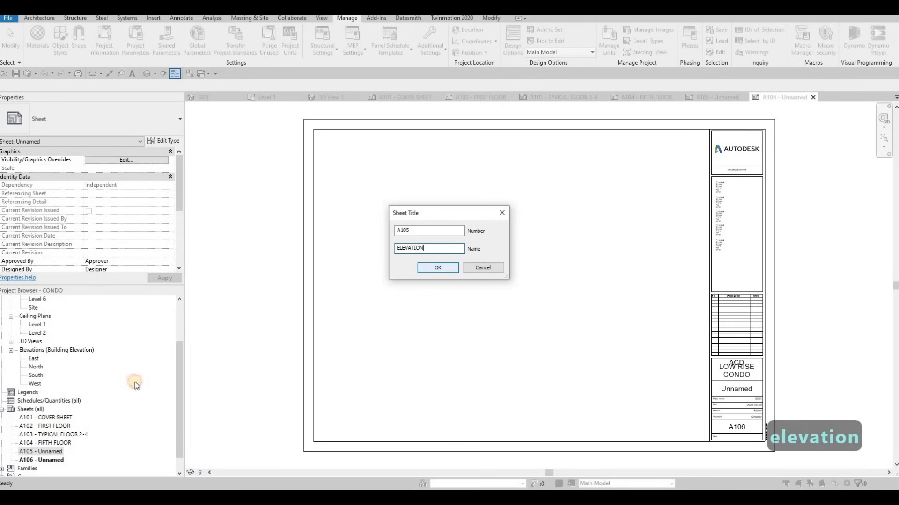
# Rename sheet A106 as ELEVATION, keeping its sheet number.
pyautogui.click(60, 460)
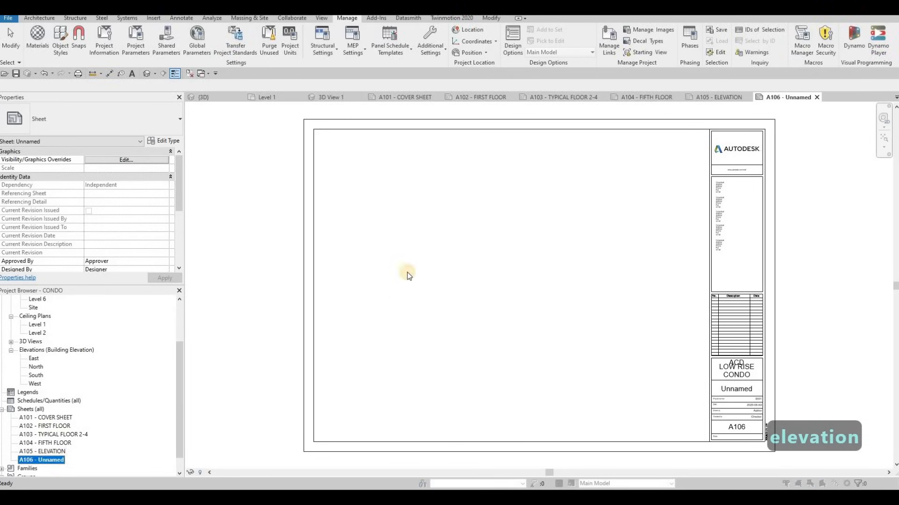
pyautogui.press('F2')
pyautogui.press('Tab')
pyautogui.write('E')
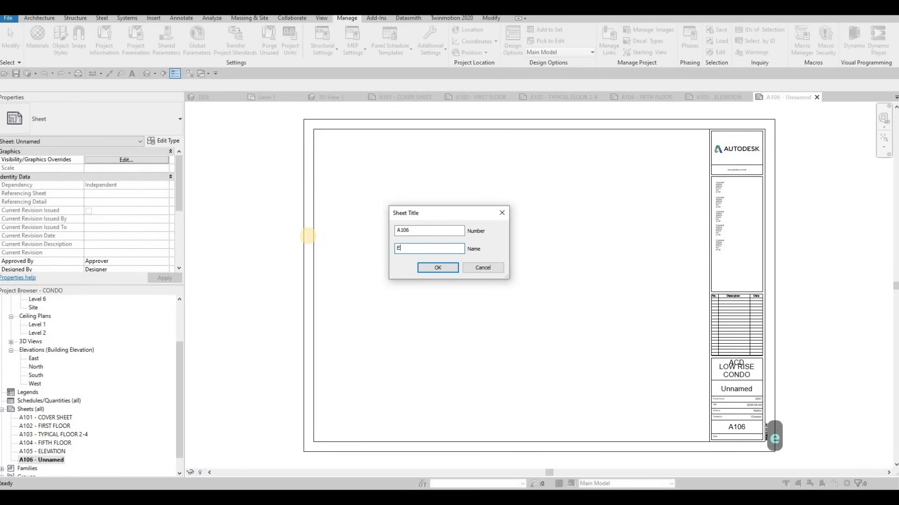
pyautogui.write('LEVATION')
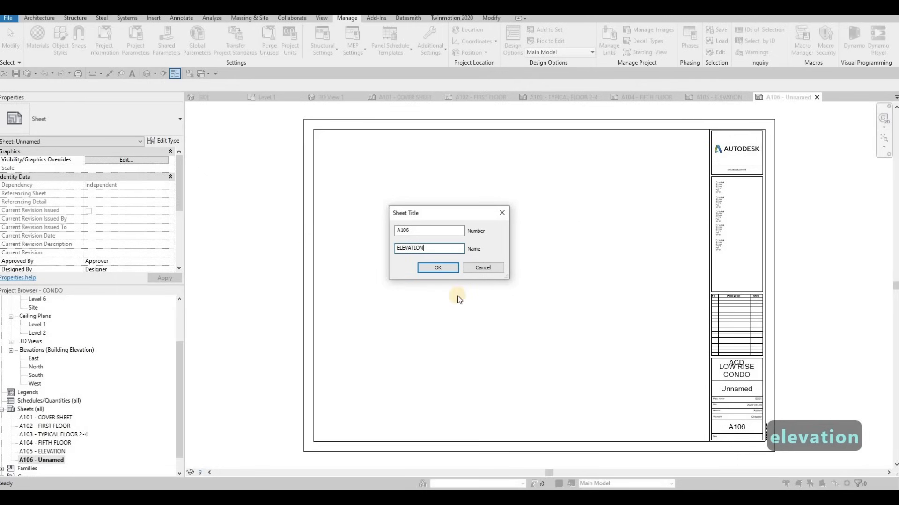
pyautogui.click(439, 272)
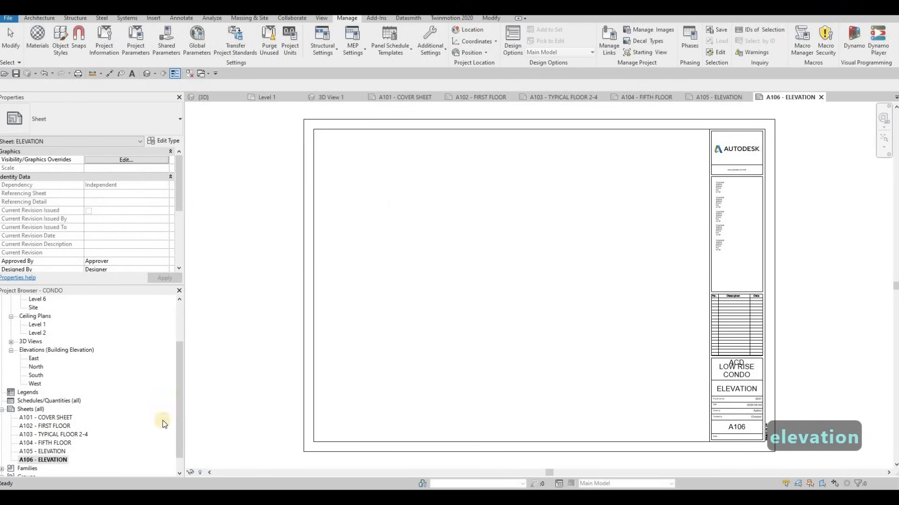
# Create a seventh sheet, again with the A0 metric titleblock.
pyautogui.scroll(-2, 383, 357)
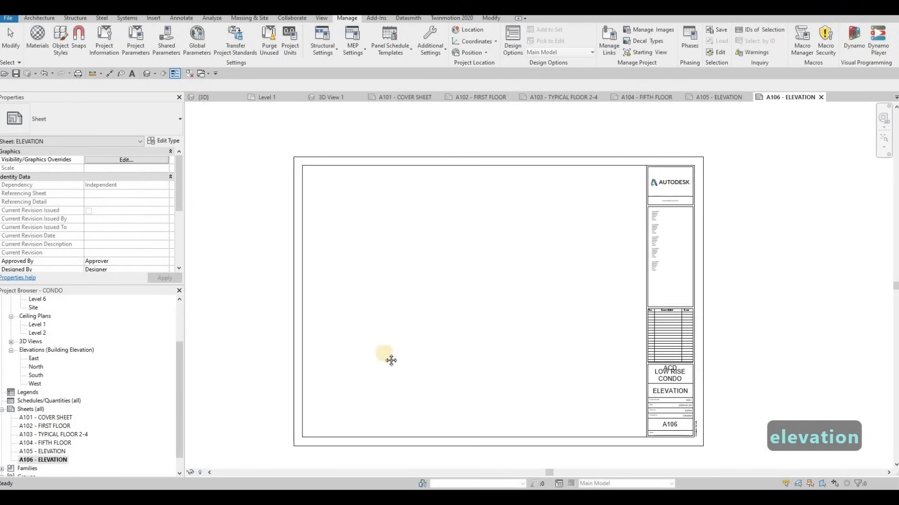
pyautogui.click(36, 410)
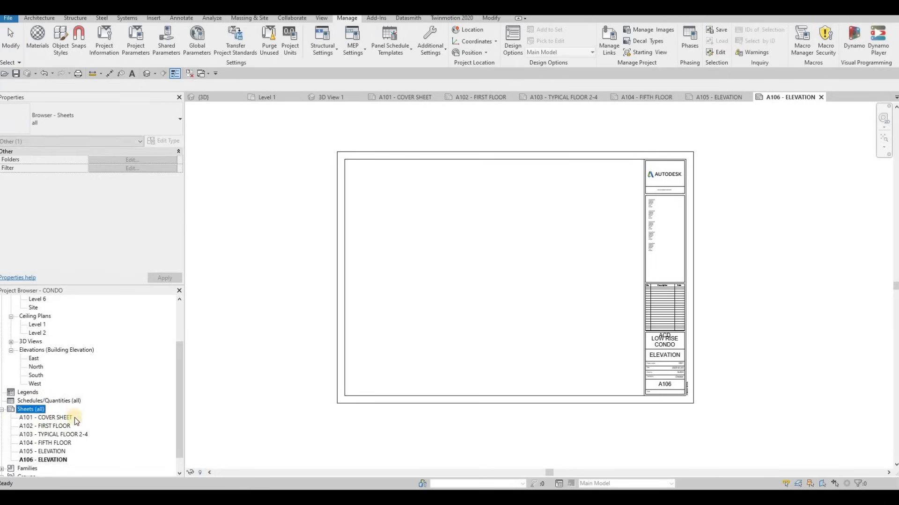
pyautogui.rightClick(37, 410)
pyautogui.click(119, 417)
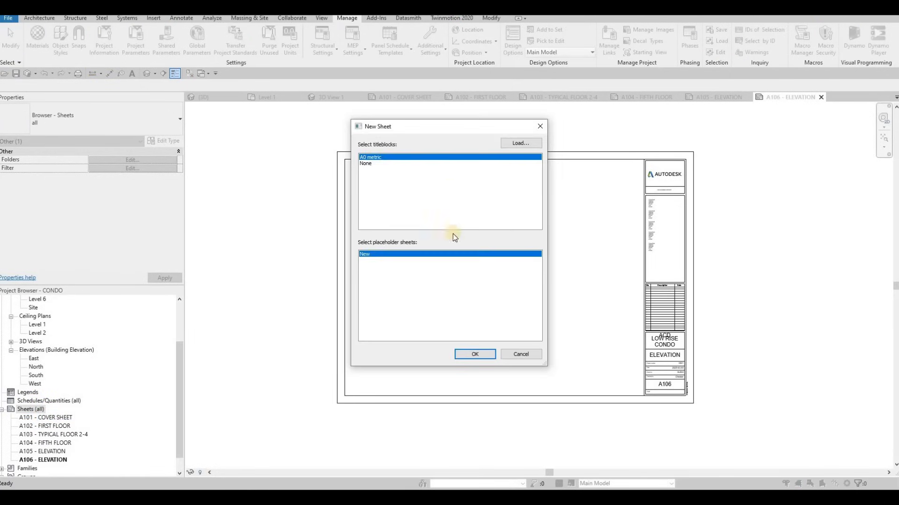
pyautogui.press('Return')
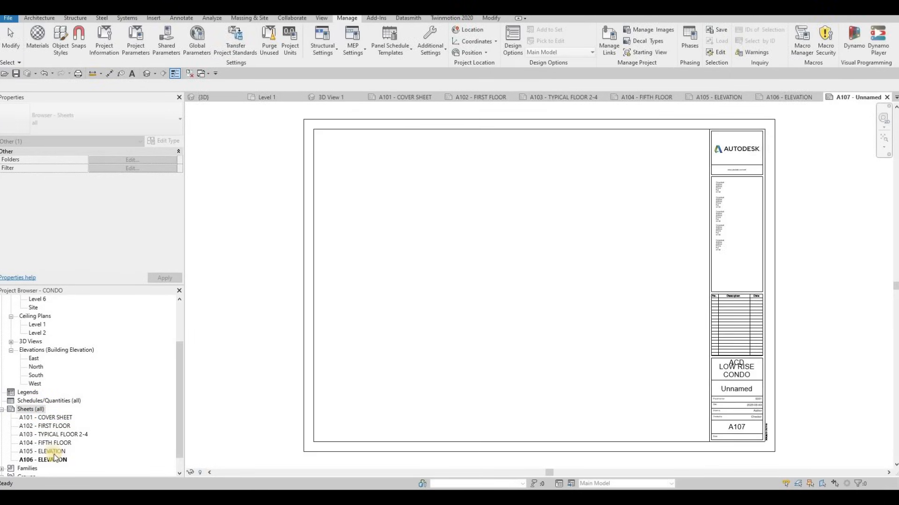
# Name the new sheet A107 SECTION directly in its title block.
pyautogui.doubleClick(735, 389)
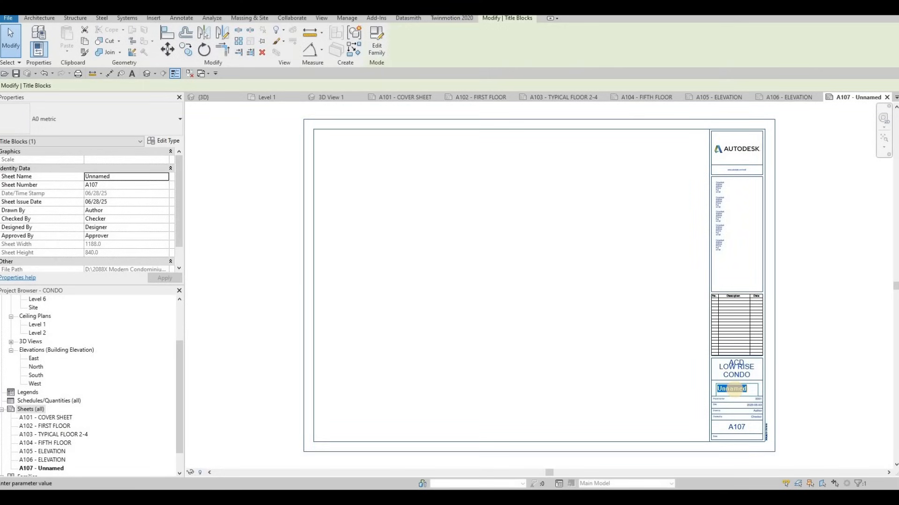
pyautogui.write('SECTION')
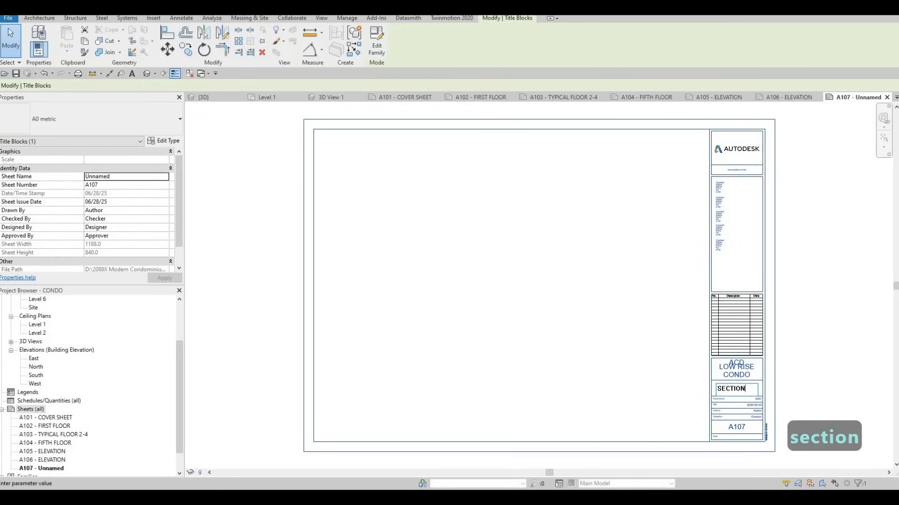
pyautogui.click(826, 324)
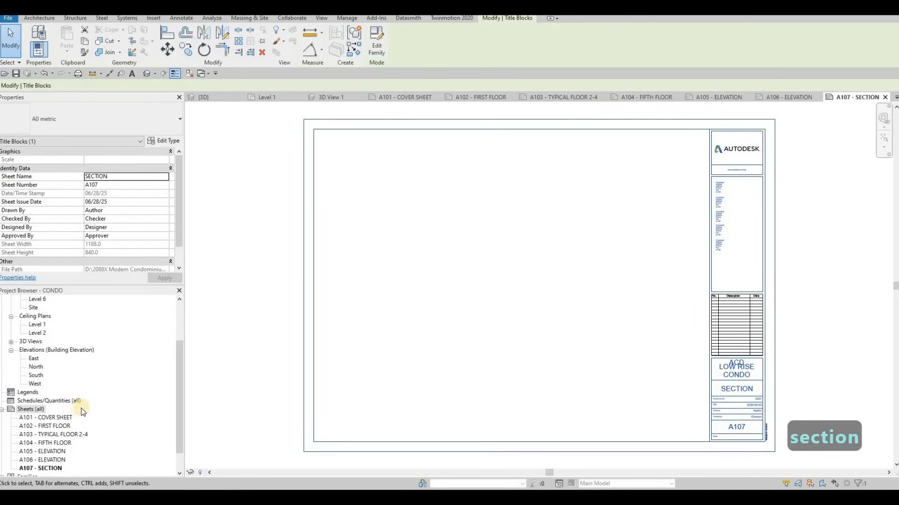
# Open the A101 cover sheet, then expand the project's 3D views and open the 3D View 1 perspective.
pyautogui.doubleClick(60, 418)
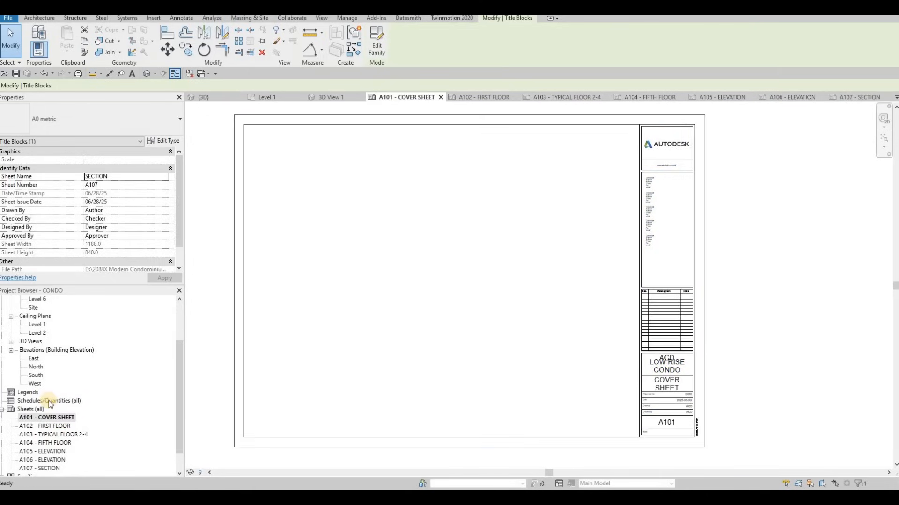
pyautogui.scroll(3, 49, 401)
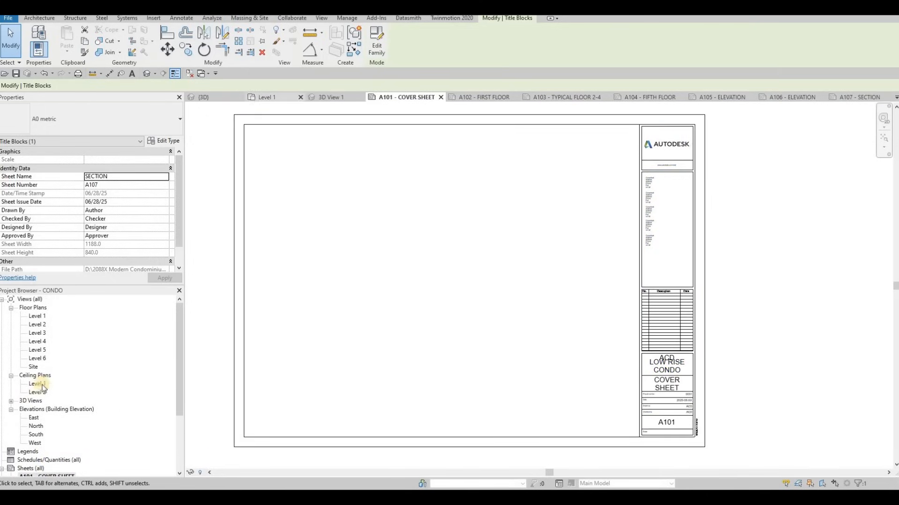
pyautogui.click(11, 401)
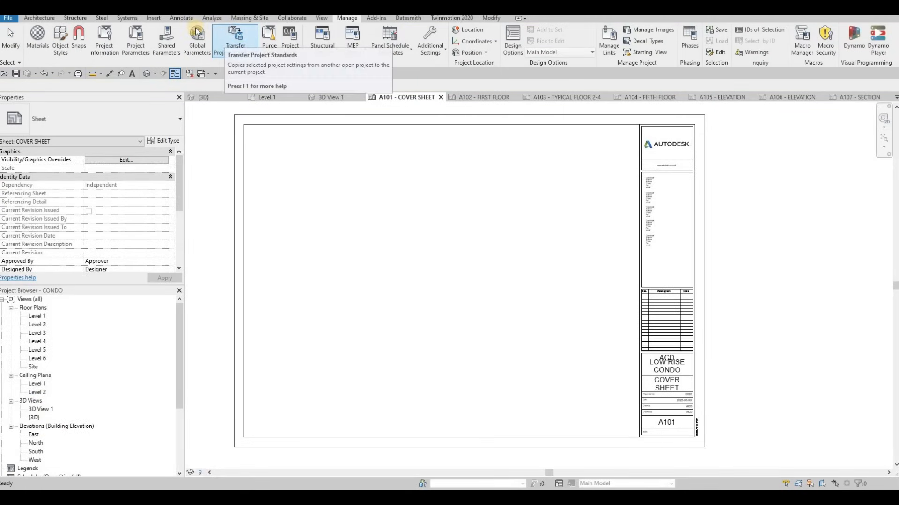
pyautogui.click(153, 18)
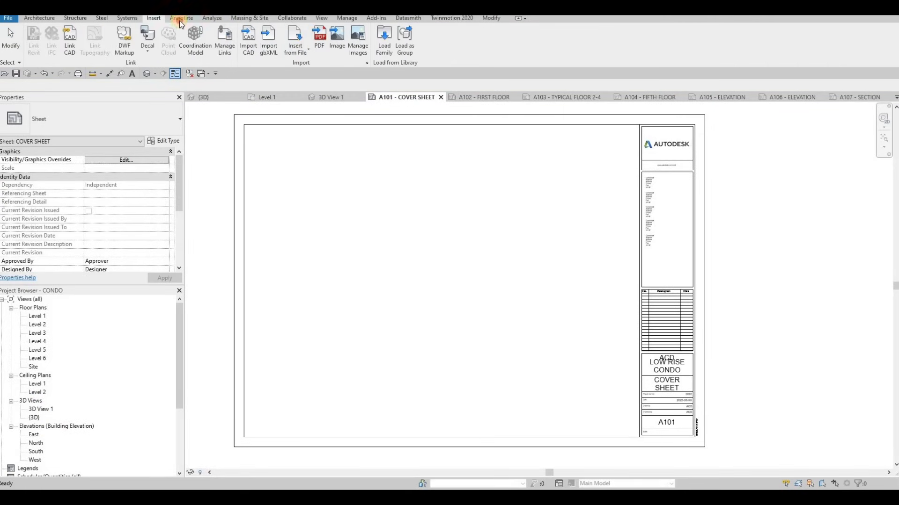
pyautogui.click(189, 20)
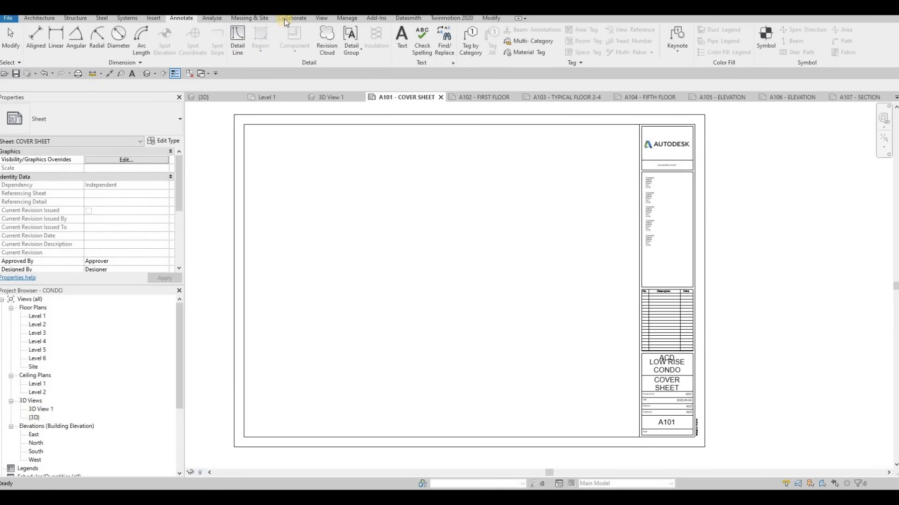
pyautogui.click(322, 19)
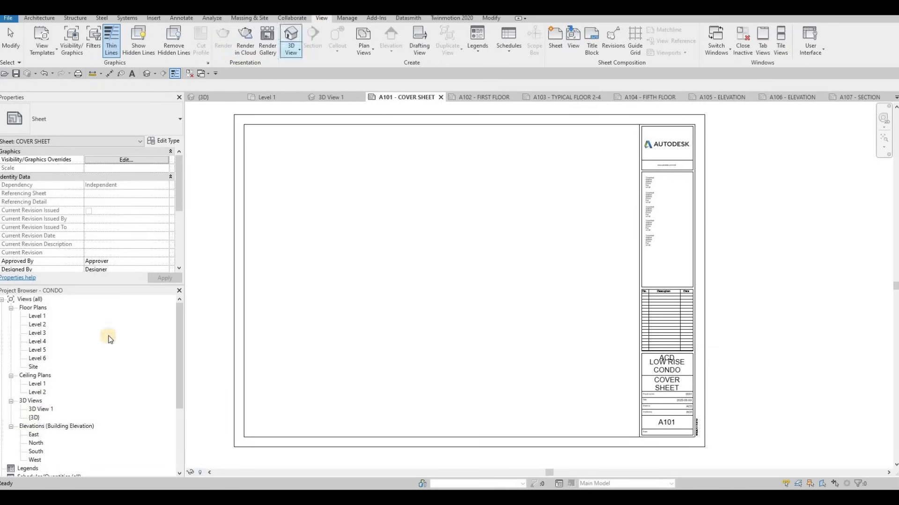
pyautogui.doubleClick(34, 410)
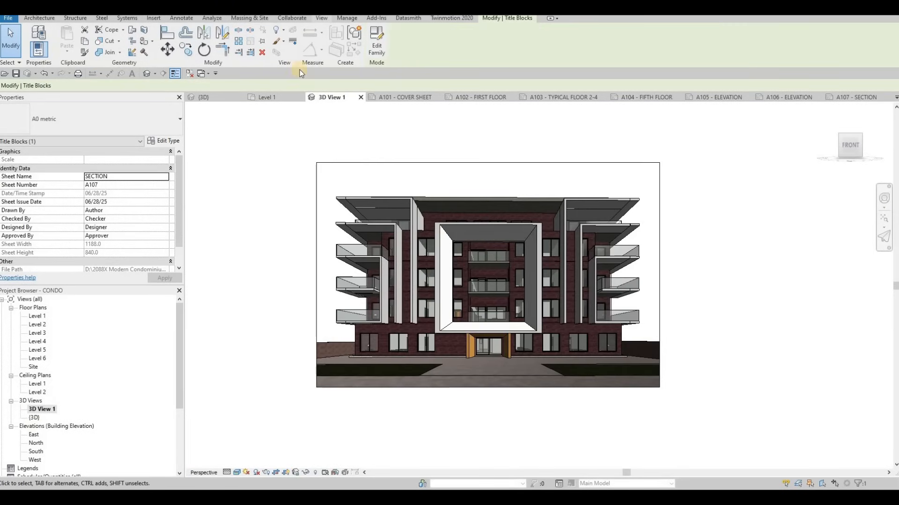
# Render the 3D View 1 perspective at Draft quality.
pyautogui.click(319, 19)
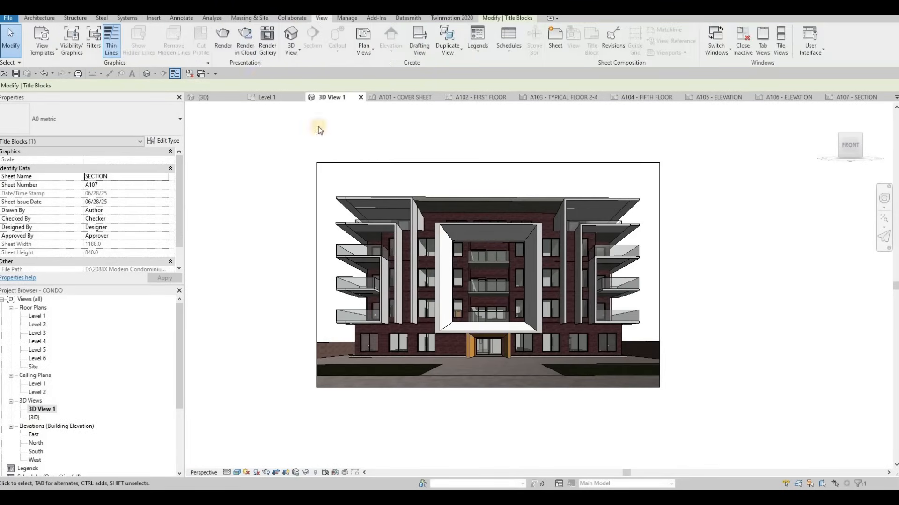
pyautogui.click(223, 41)
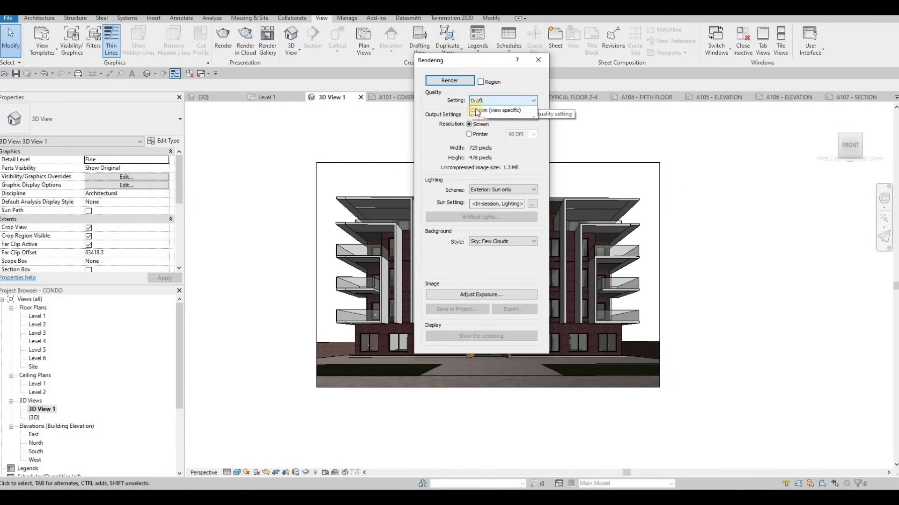
pyautogui.click(484, 102)
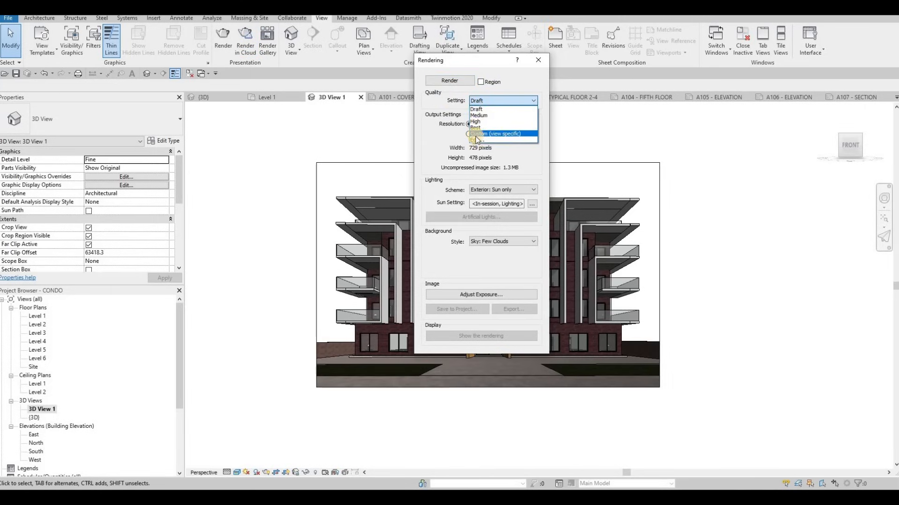
pyautogui.click(482, 109)
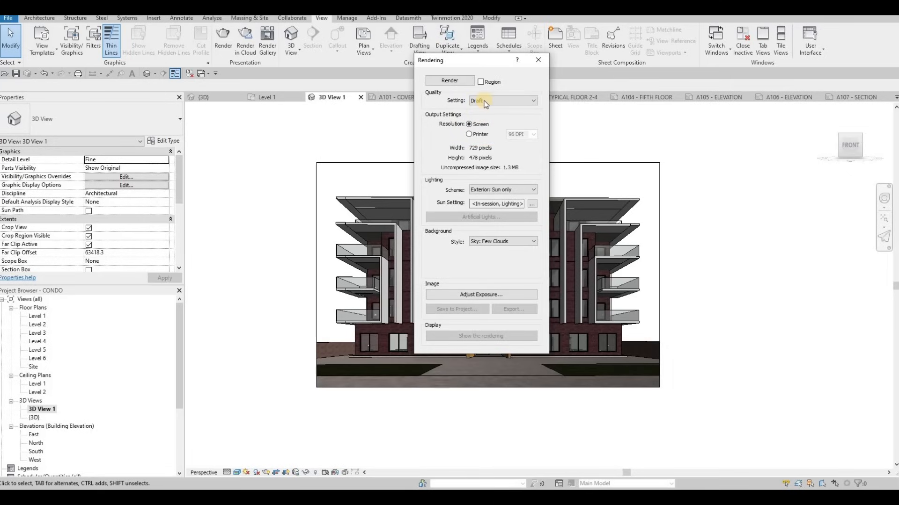
pyautogui.click(485, 102)
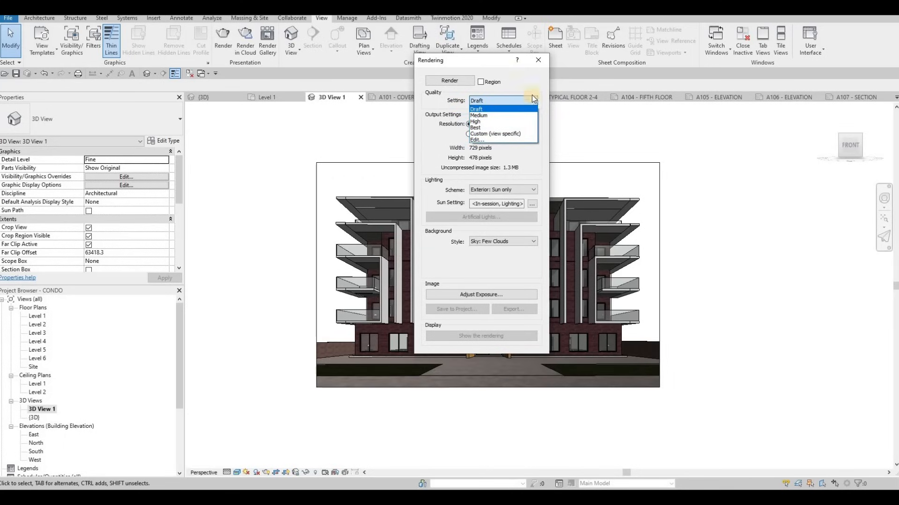
pyautogui.click(474, 109)
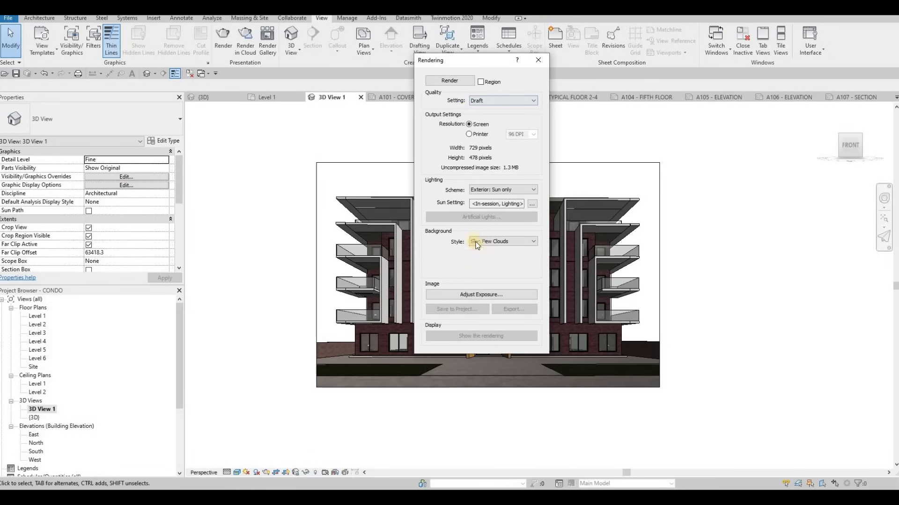
pyautogui.click(450, 80)
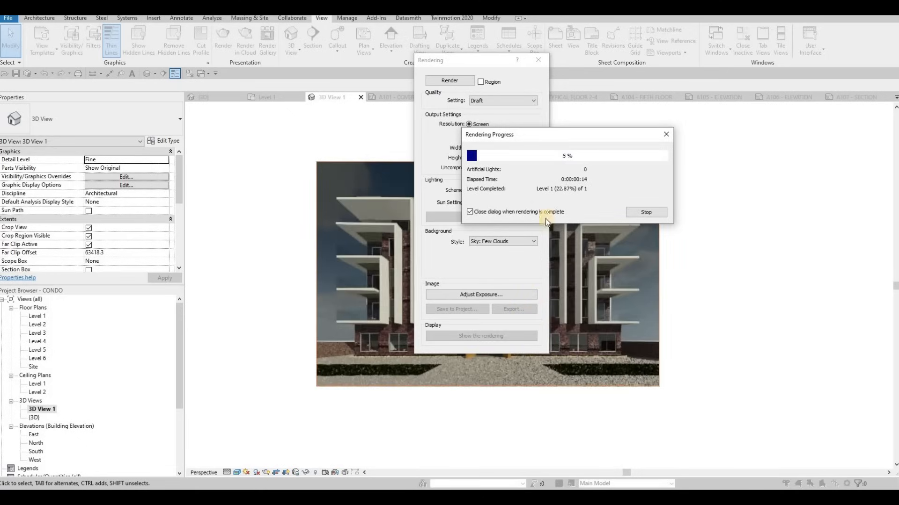
# Adjust the rendering's exposure value to 13.45, highlights to 0.29, saturation to 1.10 and white point to 6991, and apply the changes.
pyautogui.click(482, 295)
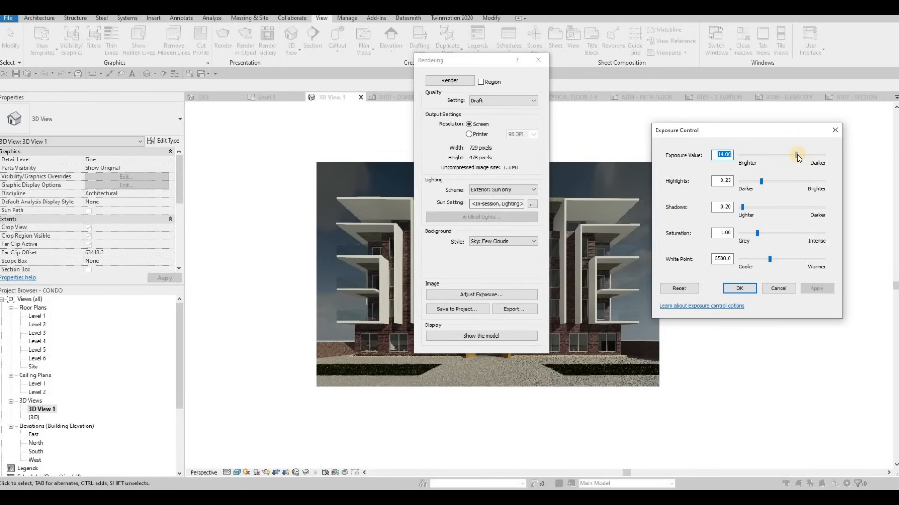
pyautogui.moveTo(797, 157); pyautogui.dragTo(793, 156)
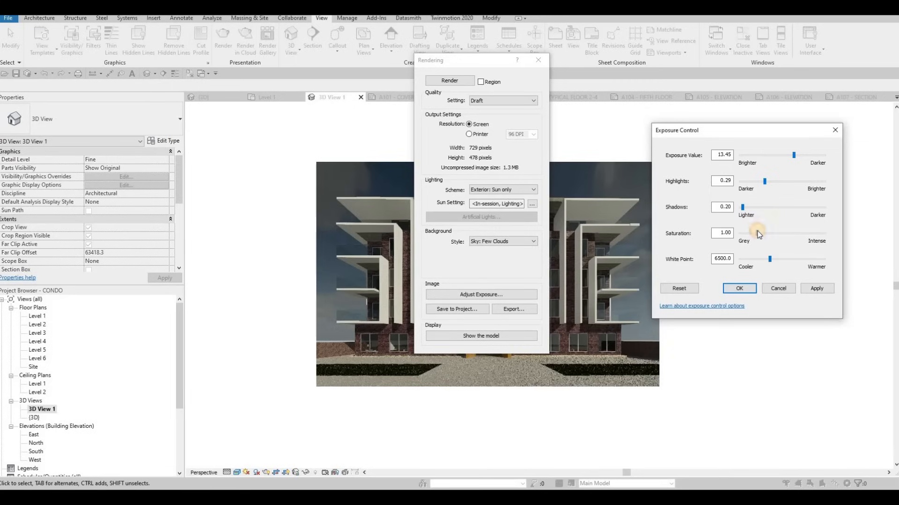
pyautogui.moveTo(772, 261); pyautogui.dragTo(773, 258)
pyautogui.click(812, 288)
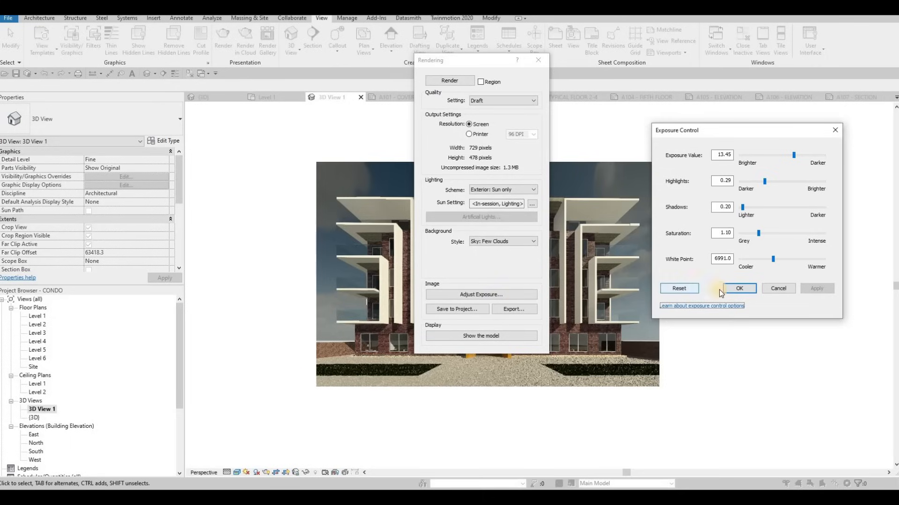
pyautogui.click(738, 289)
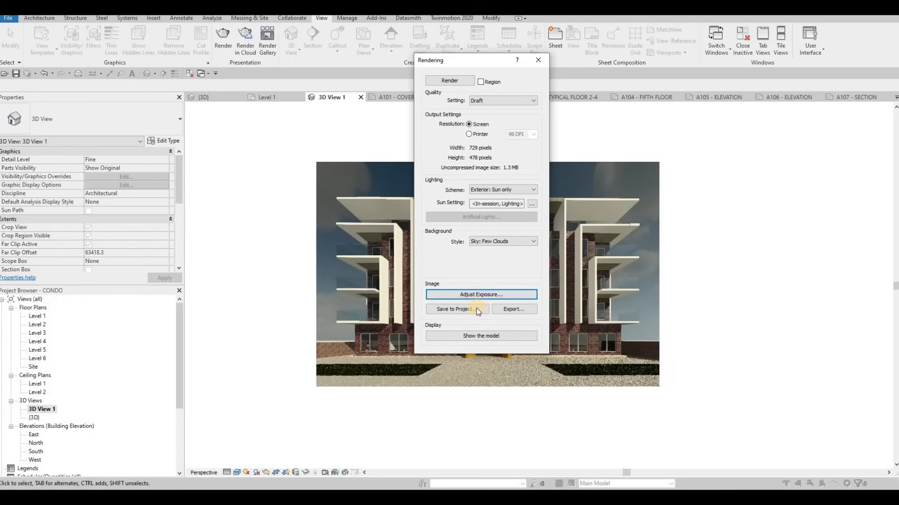
# Open the image export for the rendering and review the available image file types.
pyautogui.click(513, 307)
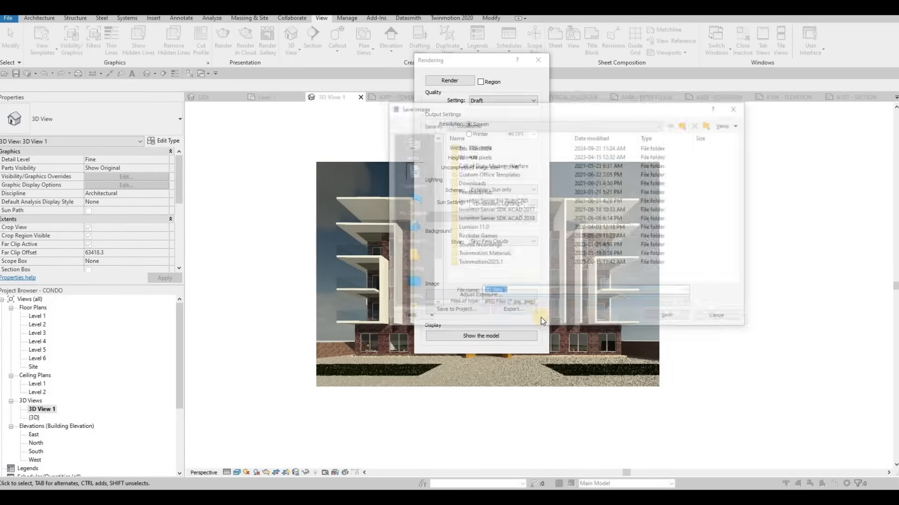
pyautogui.click(543, 305)
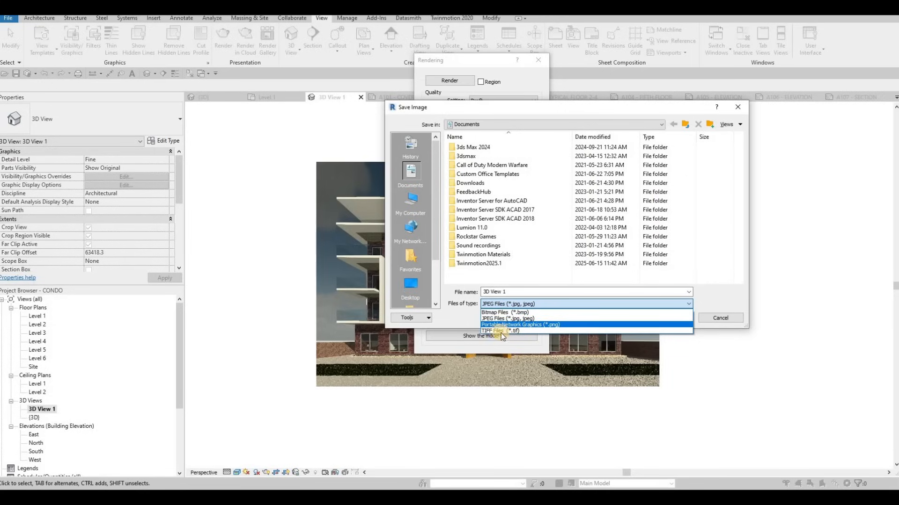
pyautogui.click(689, 386)
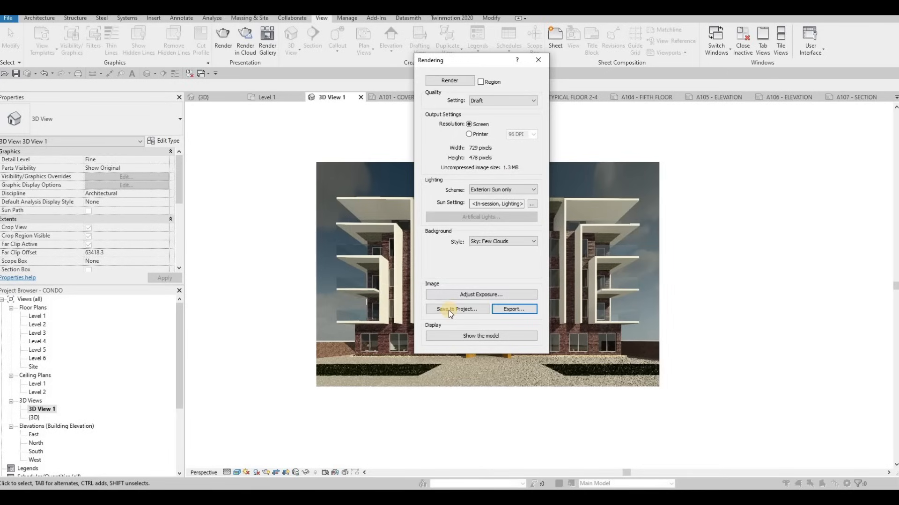
# Save the rendering to the project under the name RENDER 1 and leave the rendering settings.
pyautogui.click(449, 310)
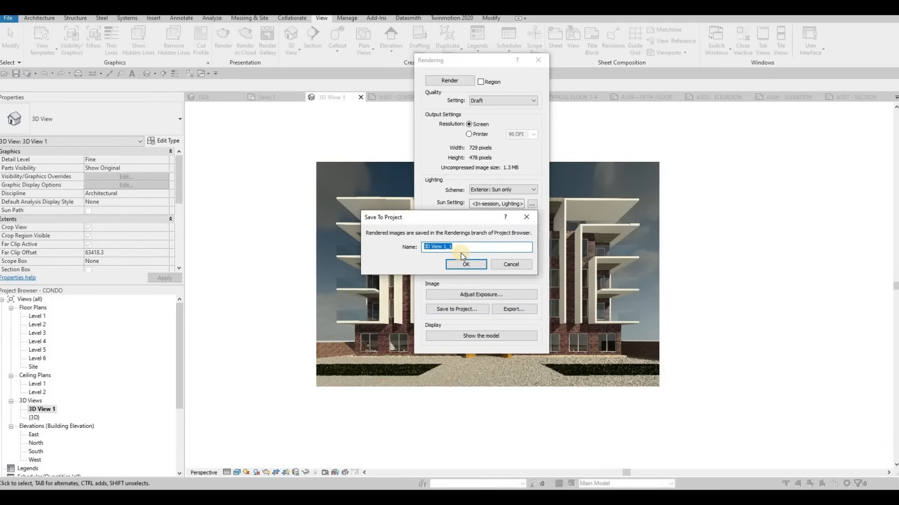
pyautogui.write('RENDER 1')
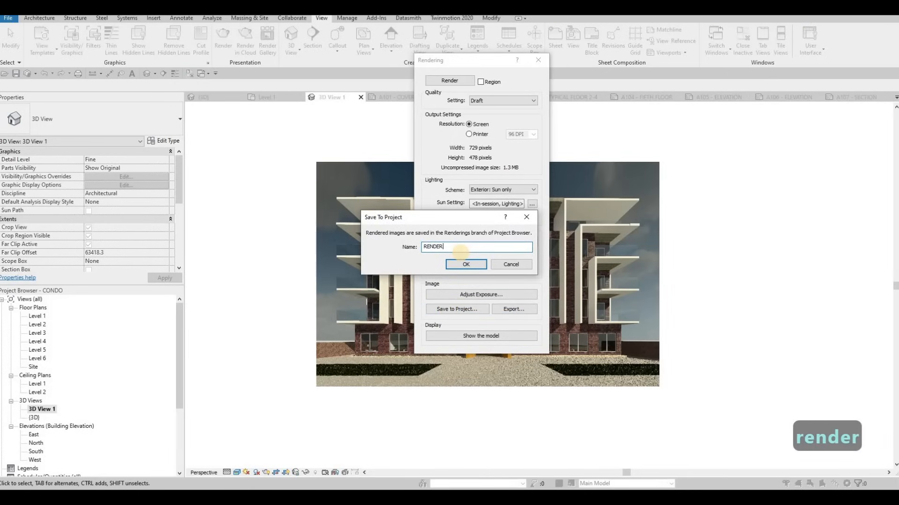
pyautogui.click(458, 265)
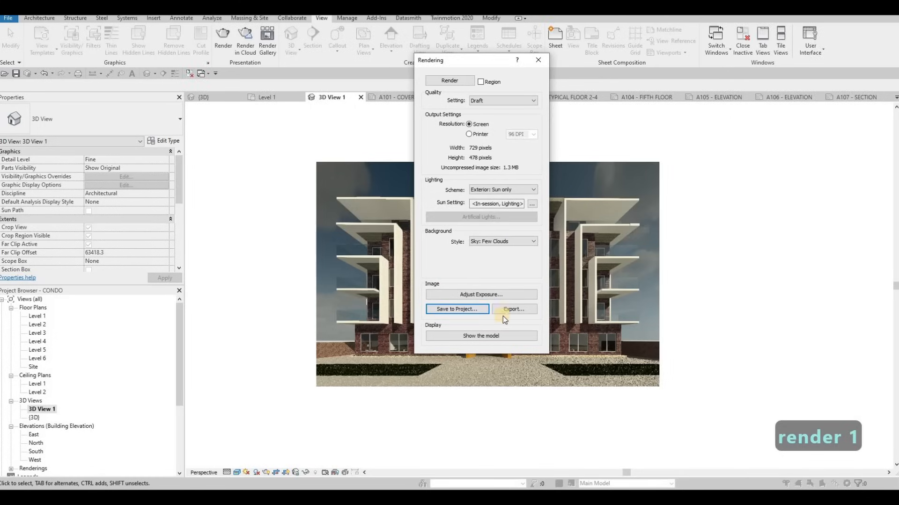
pyautogui.click(537, 60)
# Place the RENDER 1 rendering on the A101 cover sheet and set its viewport type to No Title.
pyautogui.click(408, 99)
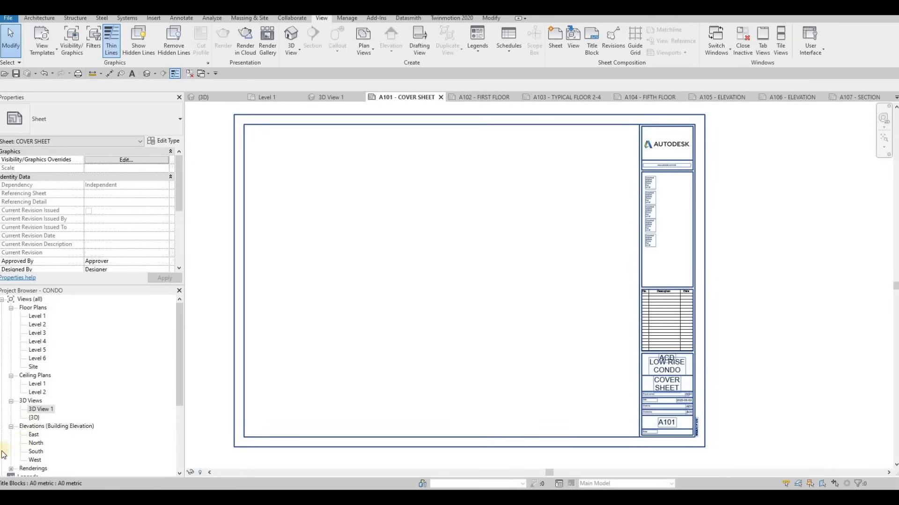
pyautogui.scroll(-1, 11, 447)
pyautogui.click(11, 444)
pyautogui.click(41, 452)
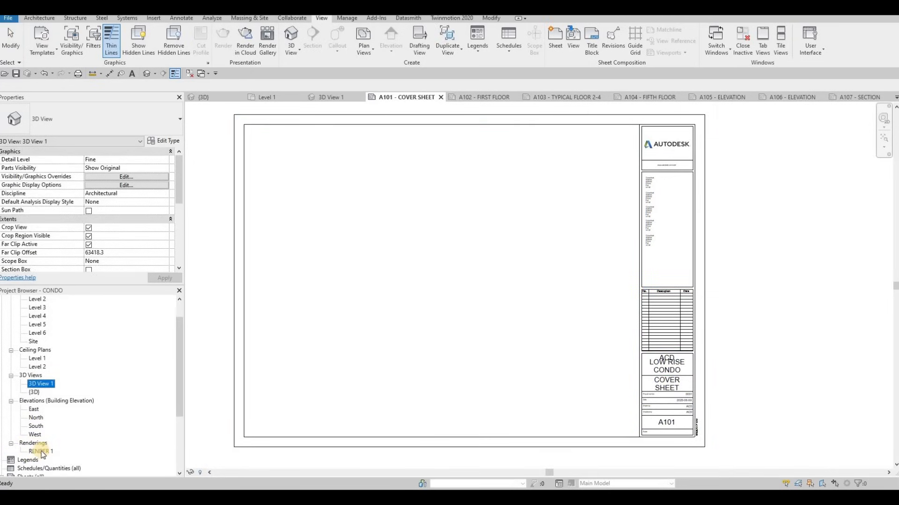
pyautogui.moveTo(413, 202); pyautogui.dragTo(363, 207)
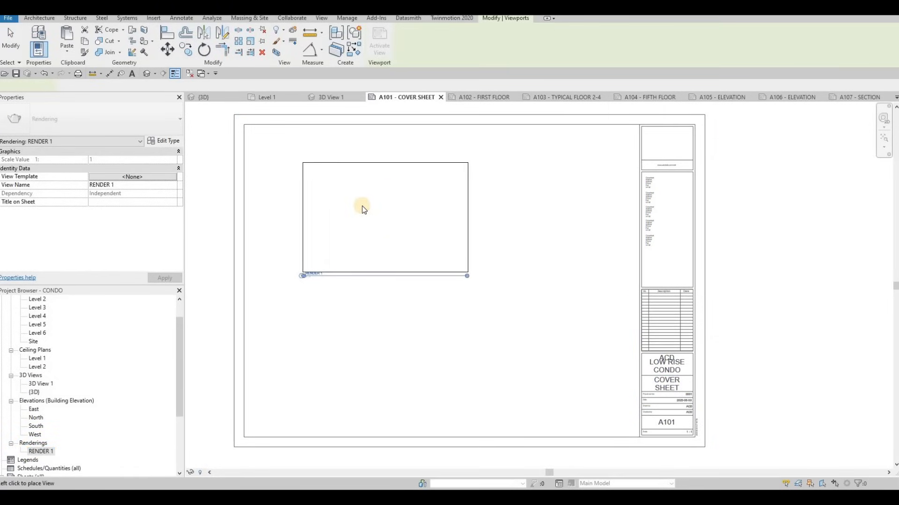
pyautogui.click(351, 232)
pyautogui.click(112, 122)
pyautogui.click(55, 165)
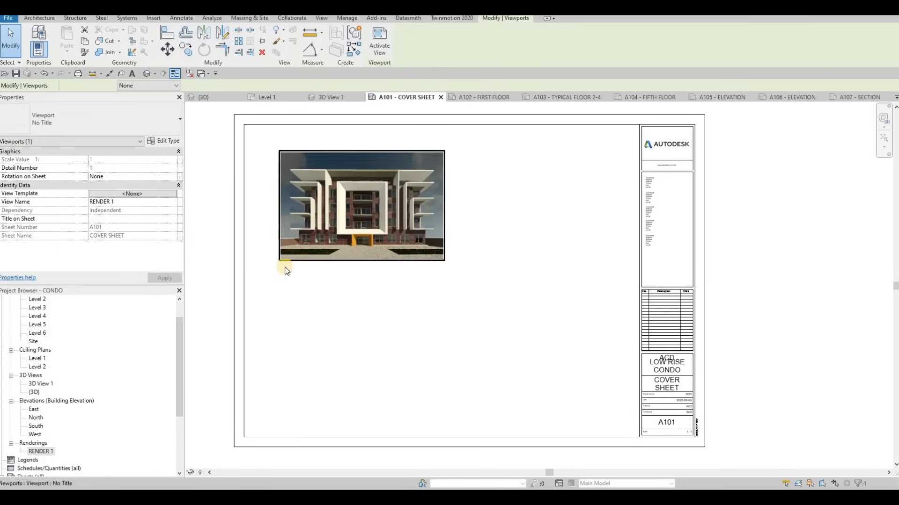
# Activate the cover sheet's rendering viewport and enlarge the image to about 762 wide by 500 high from the sheet's upper-left area.
pyautogui.doubleClick(332, 218)
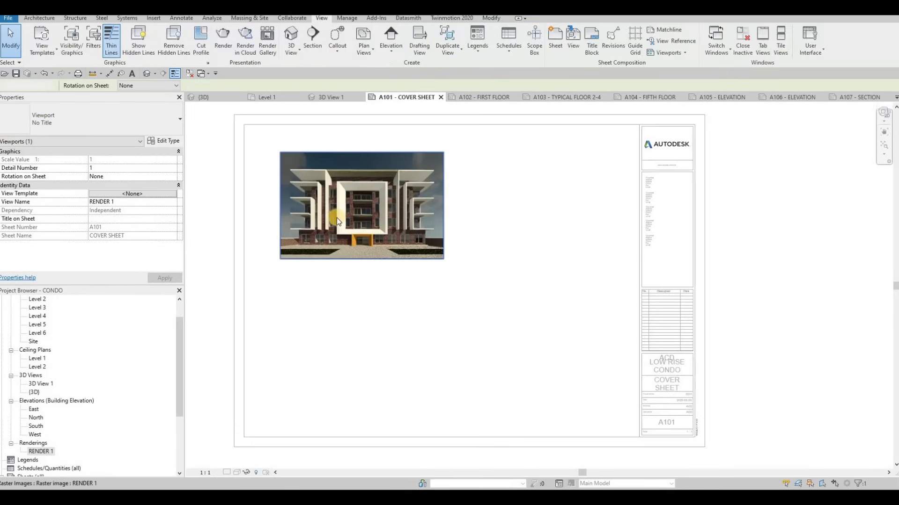
pyautogui.click(432, 255)
pyautogui.moveTo(445, 268); pyautogui.dragTo(544, 330)
pyautogui.moveTo(442, 271); pyautogui.dragTo(413, 252)
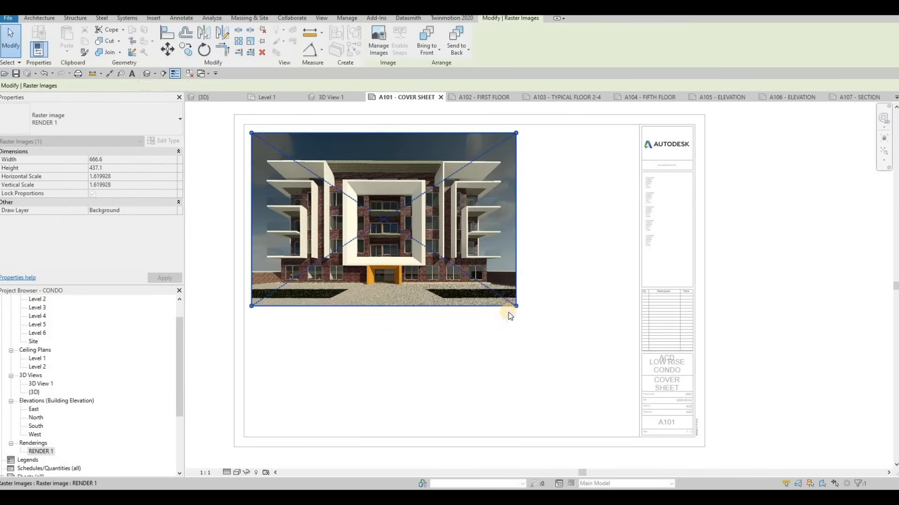
pyautogui.moveTo(516, 307); pyautogui.dragTo(548, 328)
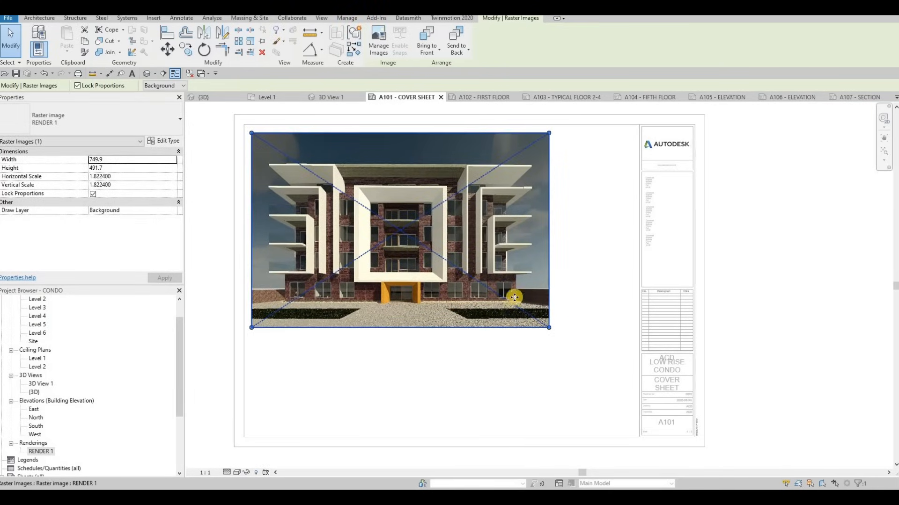
pyautogui.moveTo(553, 331); pyautogui.dragTo(558, 333)
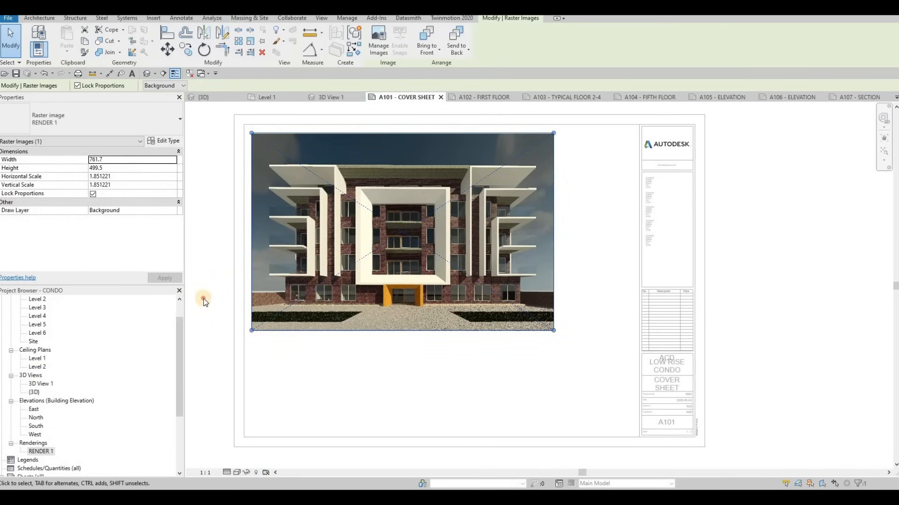
pyautogui.click(238, 275)
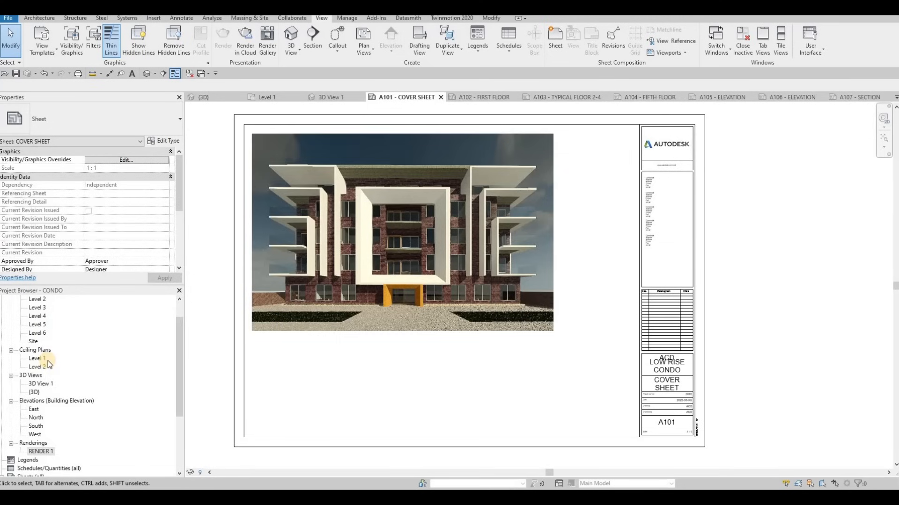
# Open the South elevation and return to 3D View 1 to examine the building's front facade.
pyautogui.scroll(2, 45, 374)
pyautogui.scroll(1, 41, 400)
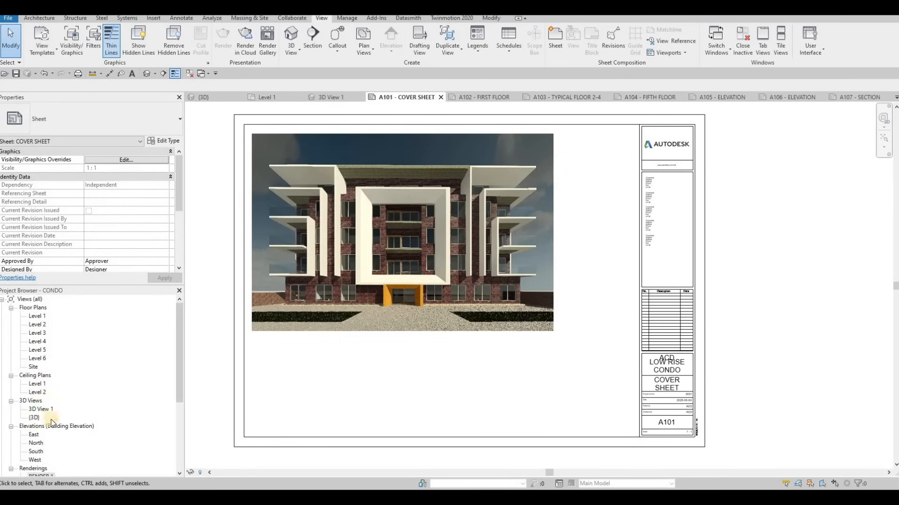
pyautogui.doubleClick(36, 452)
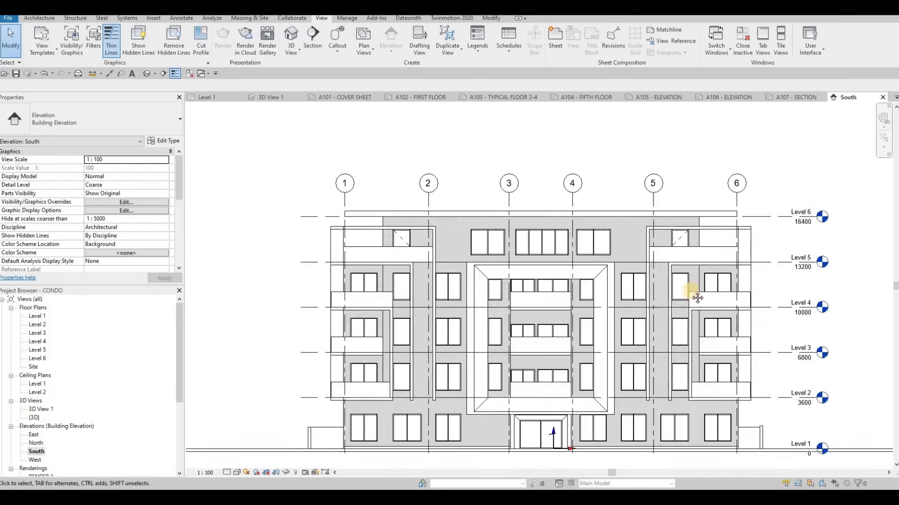
pyautogui.moveTo(698, 295); pyautogui.dragTo(627, 278, button='middle')
pyautogui.click(269, 97)
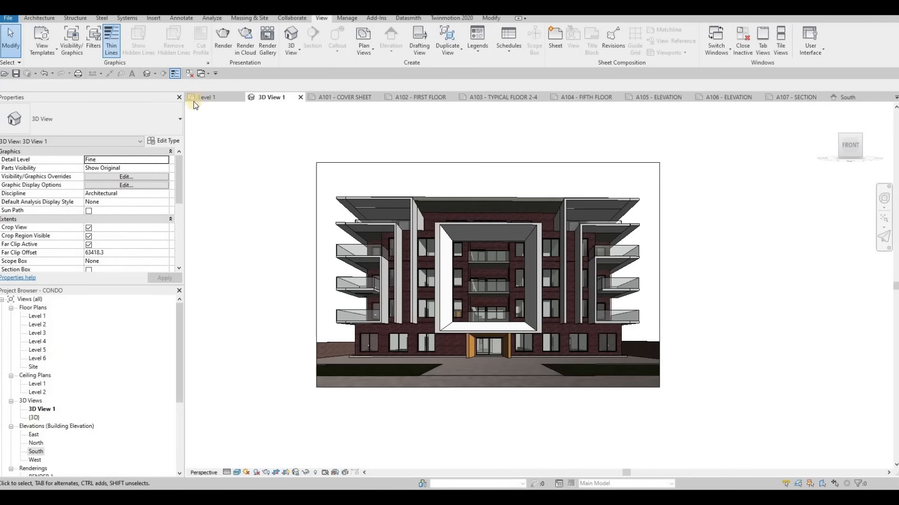
# Open the default 3D view and start in-place editing of the facade's balcony frame model at the building's right end.
pyautogui.click(147, 74)
pyautogui.scroll(8, 608, 231)
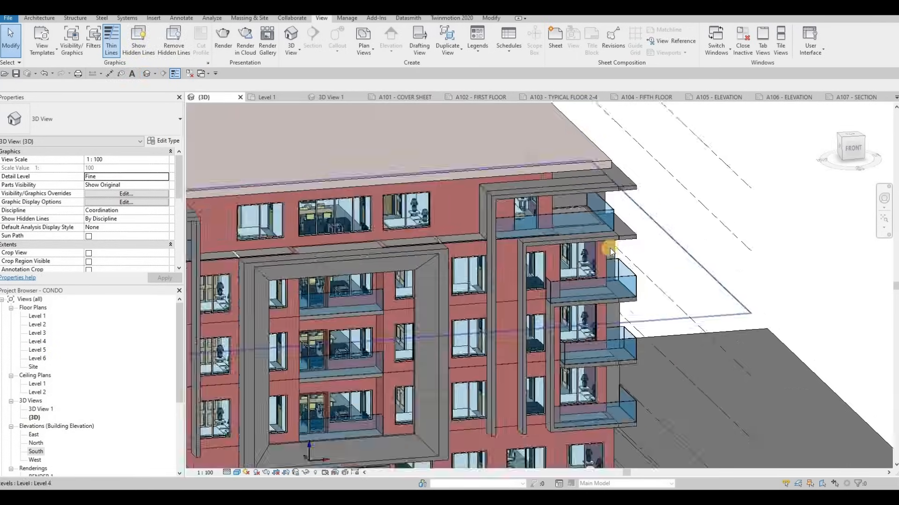
pyautogui.press('Escape')
pyautogui.doubleClick(631, 271)
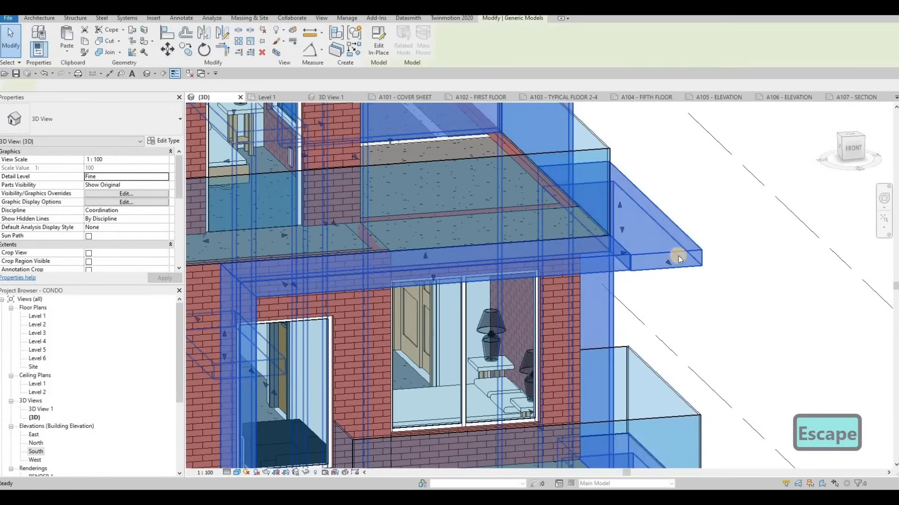
pyautogui.press('Escape')
pyautogui.press('Escape')
# Align the front faces of the uppermost frame slabs with the adjoining side slabs at the building's right end.
pyautogui.press('a')
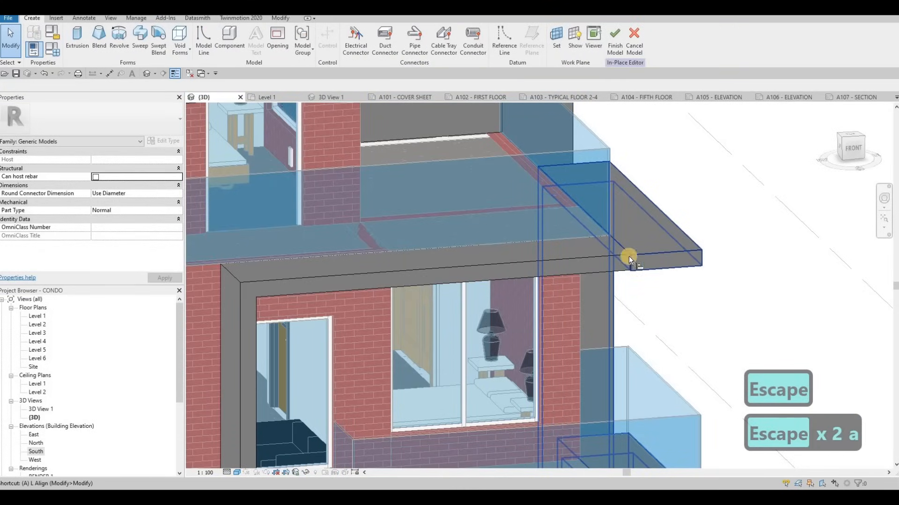
pyautogui.press('l')
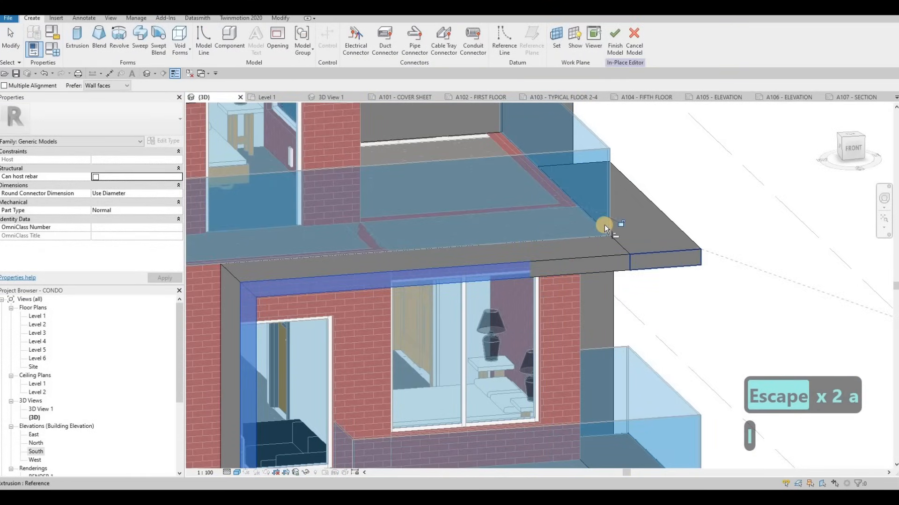
pyautogui.scroll(-4, 608, 148)
pyautogui.scroll(3, 648, 219)
pyautogui.scroll(5, 648, 219)
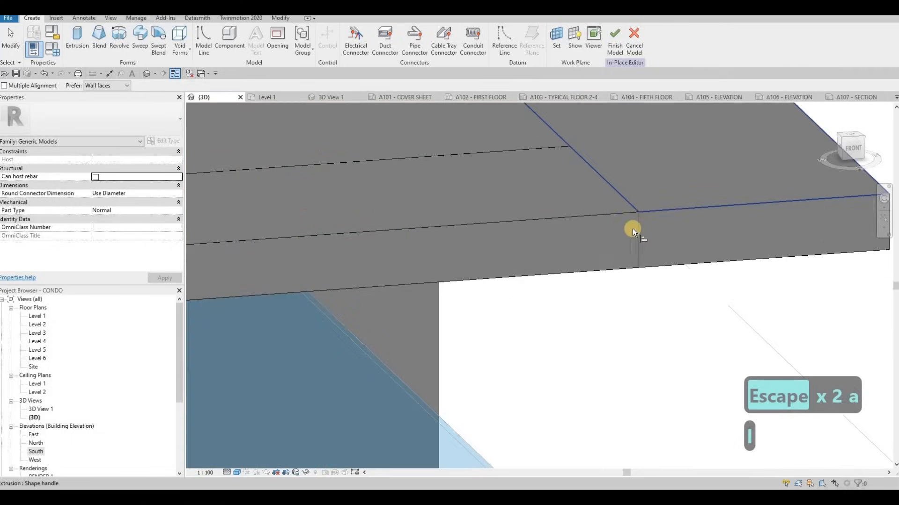
pyautogui.click(634, 229)
pyautogui.scroll(-5, 583, 237)
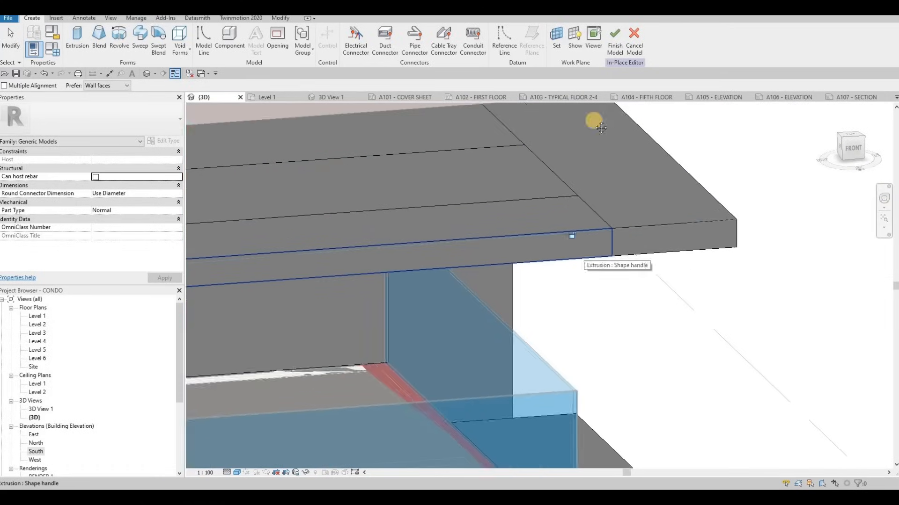
pyautogui.scroll(3, 609, 188)
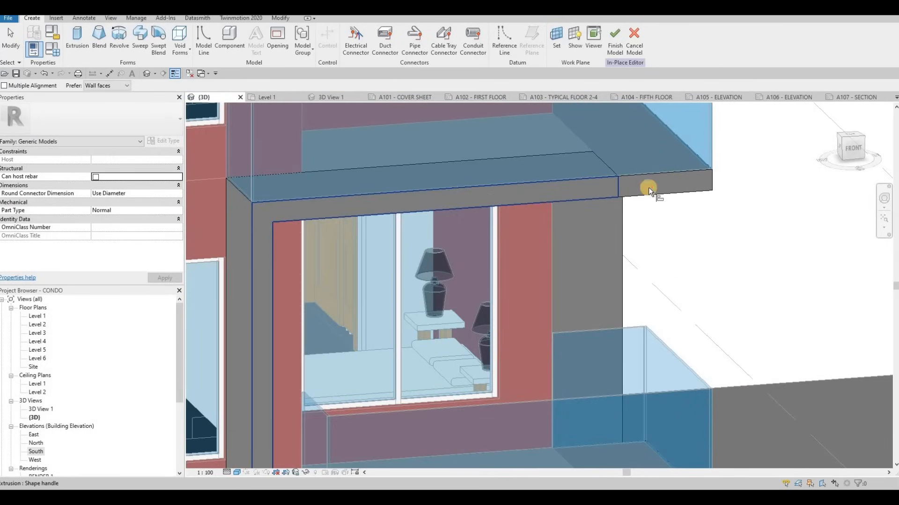
# Align the front faces of the lower balcony slabs with their adjoining side slabs at the building's right end.
pyautogui.click(647, 179)
pyautogui.scroll(-2, 617, 342)
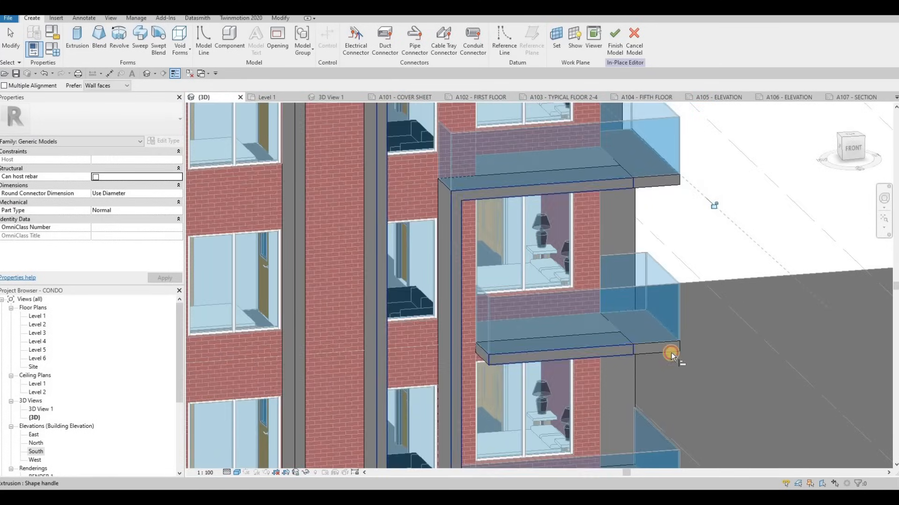
pyautogui.scroll(2, 669, 352)
pyautogui.click(669, 350)
pyautogui.click(647, 364)
pyautogui.moveTo(602, 244); pyautogui.dragTo(593, 229, button='middle')
pyautogui.scroll(-2, 593, 229)
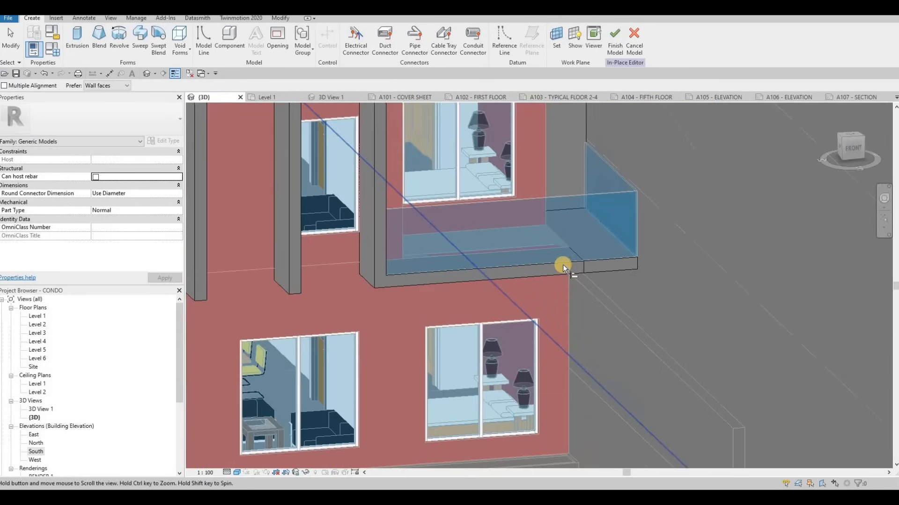
# Align the front faces of the two lowest balcony slabs with their adjoining side slabs at the building's left end.
pyautogui.scroll(-3, 603, 247)
pyautogui.scroll(-1, 446, 267)
pyautogui.moveTo(398, 279); pyautogui.dragTo(760, 281, button='middle')
pyautogui.scroll(5, 527, 300)
pyautogui.scroll(2, 527, 334)
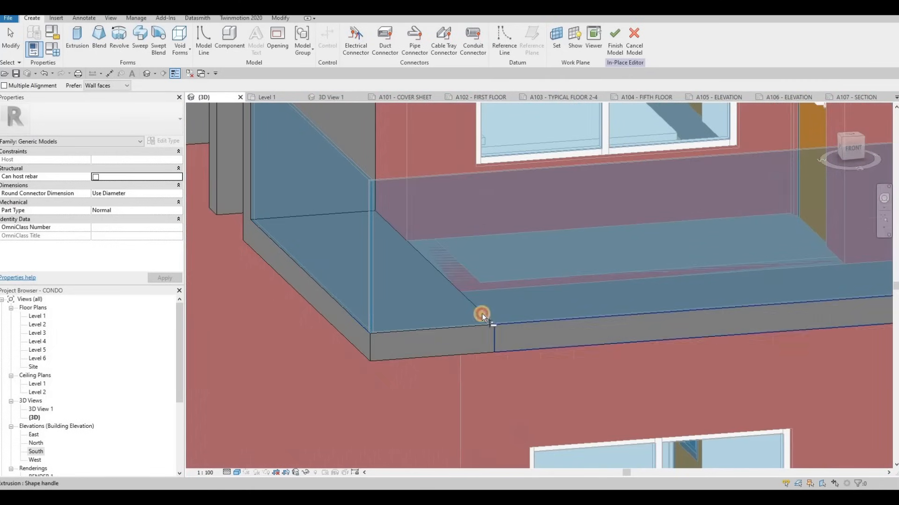
pyautogui.scroll(-3, 517, 201)
pyautogui.scroll(1, 496, 243)
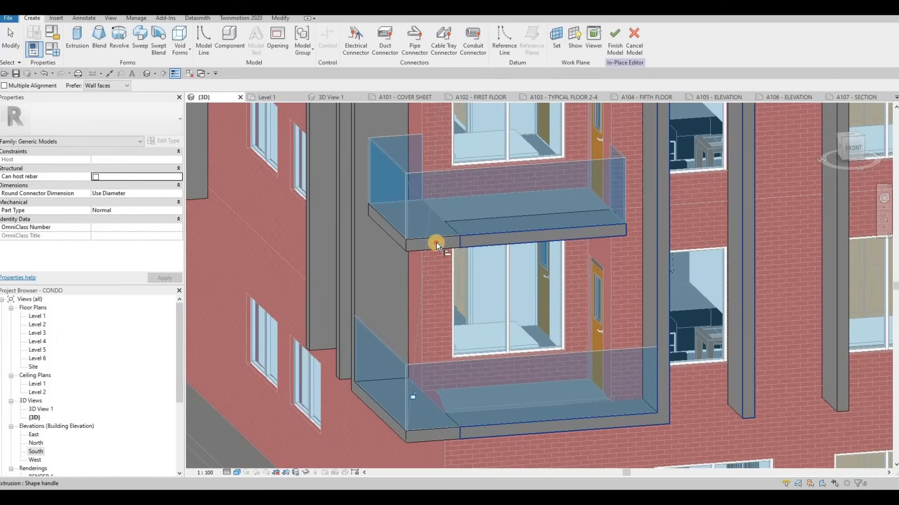
pyautogui.click(438, 243)
pyautogui.click(472, 240)
# Align the upper left-end balcony and canopy slabs with their adjoining side slabs and finish the in-place model.
pyautogui.moveTo(483, 171); pyautogui.dragTo(468, 314, button='middle')
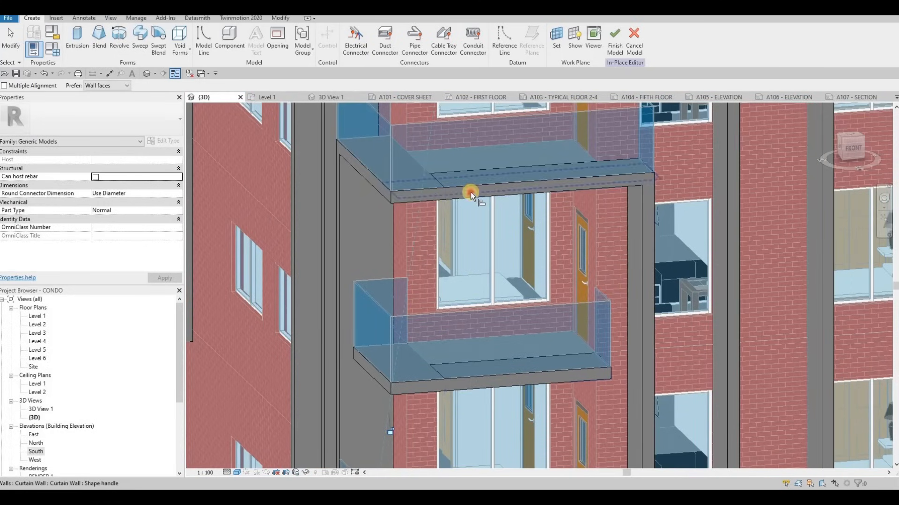
pyautogui.click(423, 193)
pyautogui.click(457, 193)
pyautogui.moveTo(463, 194); pyautogui.dragTo(456, 159, button='middle')
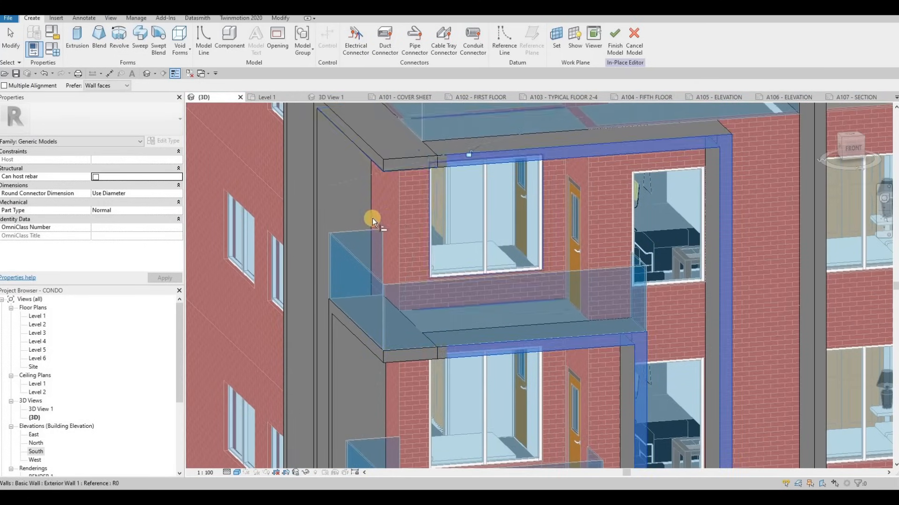
pyautogui.scroll(-5, 372, 220)
pyautogui.keyDown('shift'); pyautogui.moveTo(371, 221); pyautogui.dragTo(533, 256, button='middle'); pyautogui.keyUp('shift')
pyautogui.click(615, 40)
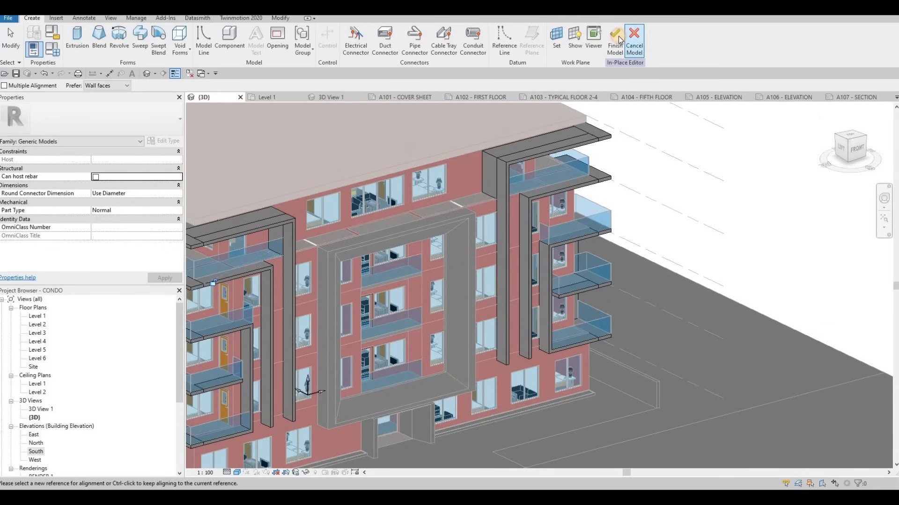
# From the A101 cover sheet, create a new sheet list schedule with the fields Sheet Number and Sheet Name in that order.
pyautogui.click(405, 98)
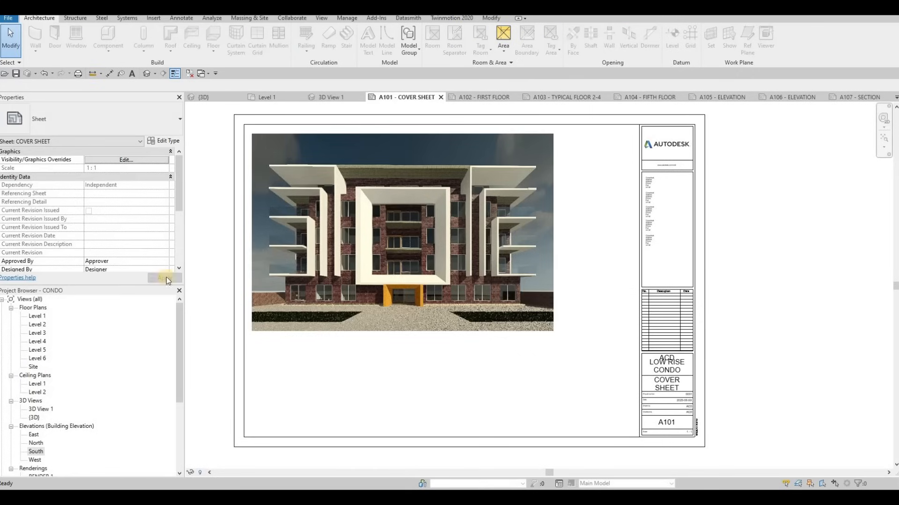
pyautogui.scroll(-3, 40, 432)
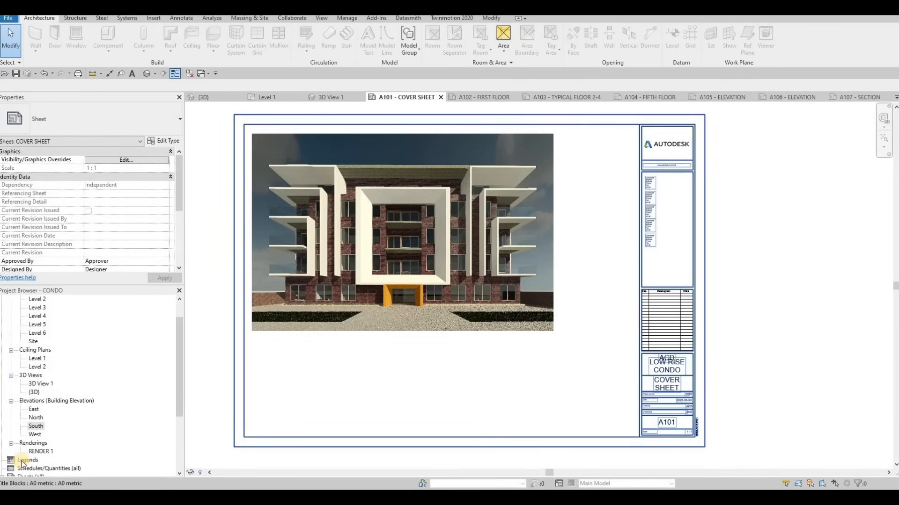
pyautogui.click(47, 444)
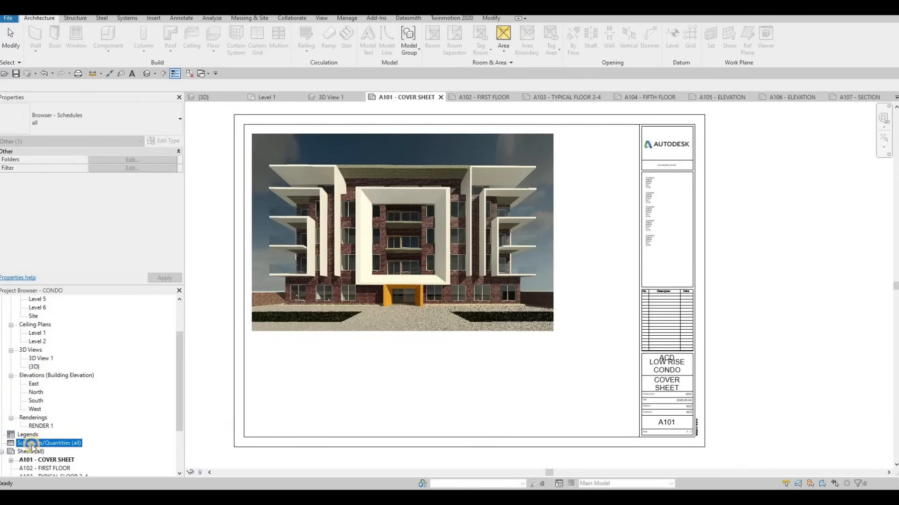
pyautogui.rightClick(33, 445)
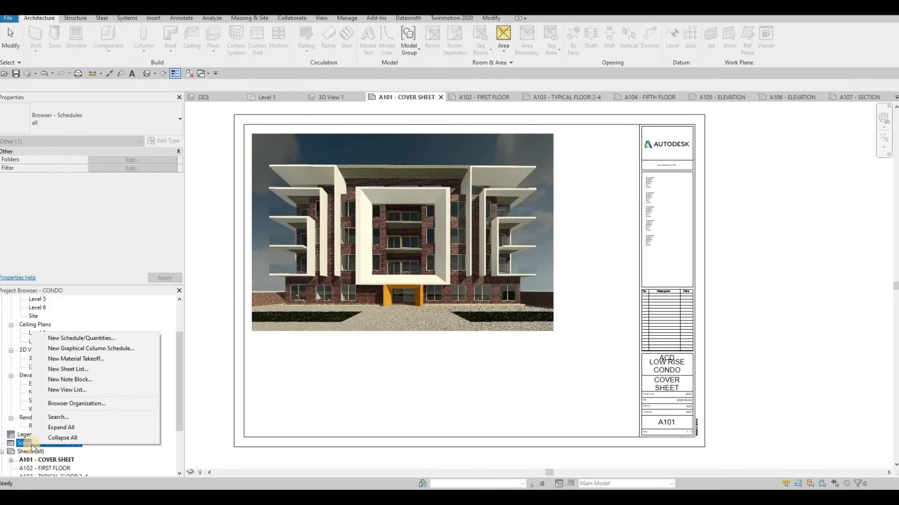
pyautogui.click(58, 369)
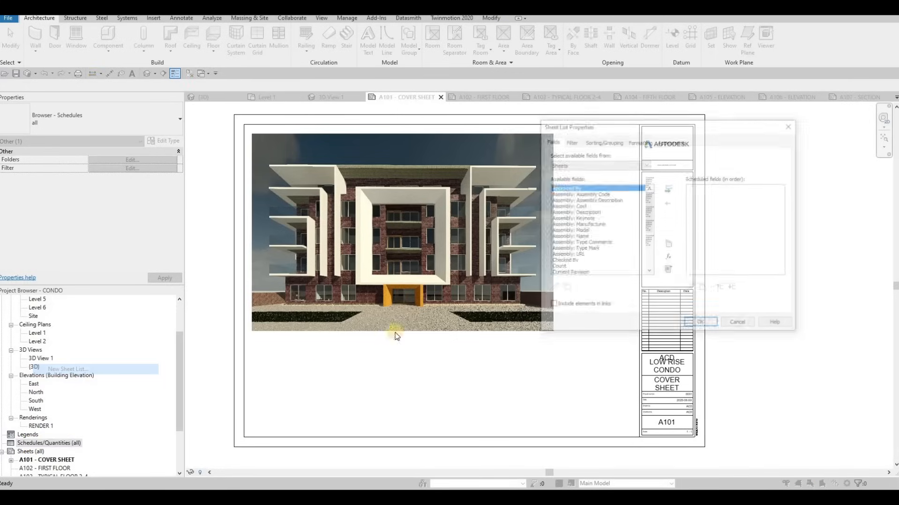
pyautogui.scroll(-4, 593, 261)
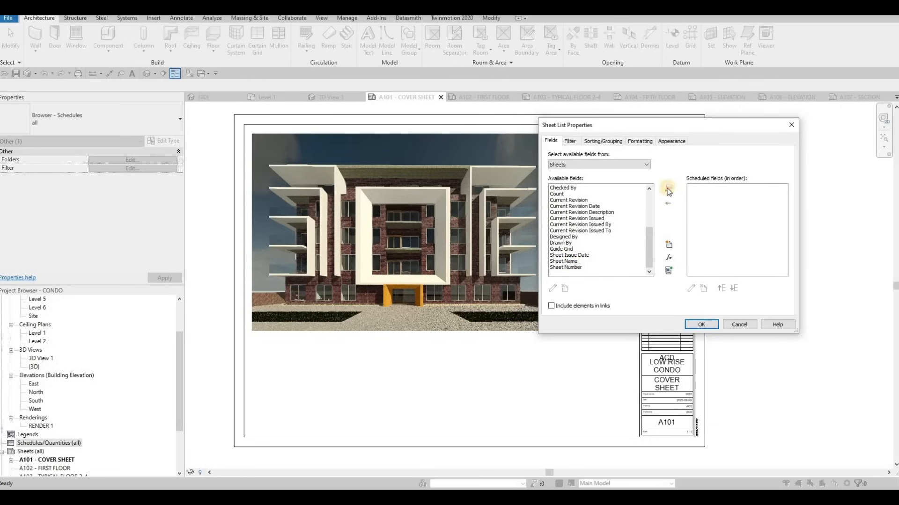
pyautogui.click(569, 267)
pyautogui.click(668, 189)
pyautogui.click(668, 190)
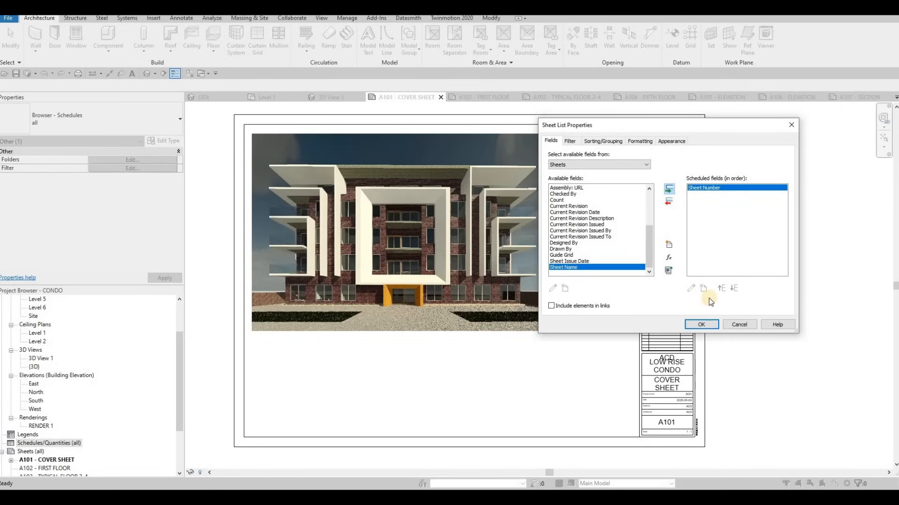
pyautogui.click(701, 325)
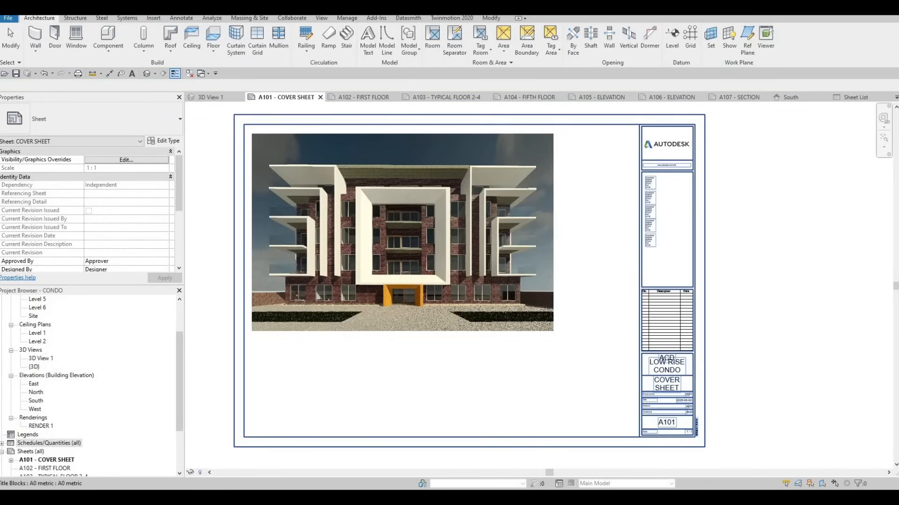
# Place the sheet list on the cover sheet beside the rendering and widen its Sheet Name column to fit the names.
pyautogui.doubleClick(31, 445)
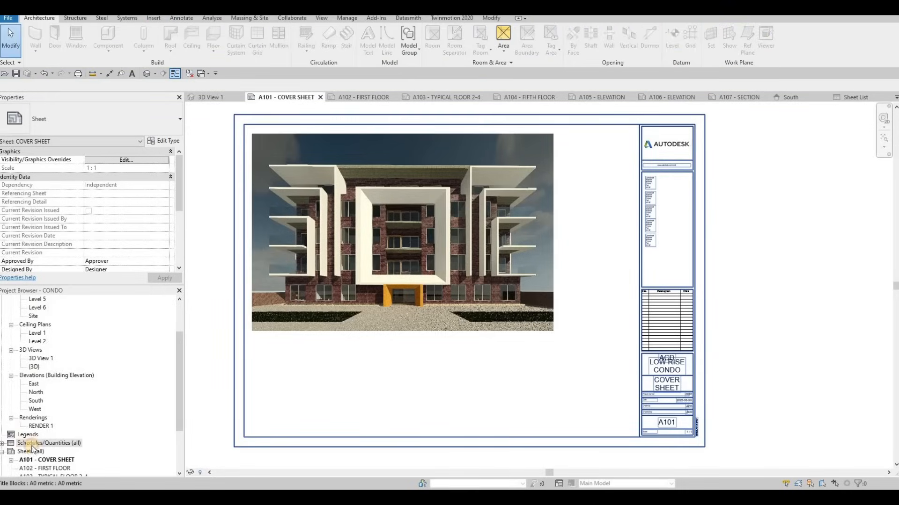
pyautogui.moveTo(32, 452); pyautogui.dragTo(593, 147)
pyautogui.click(598, 141)
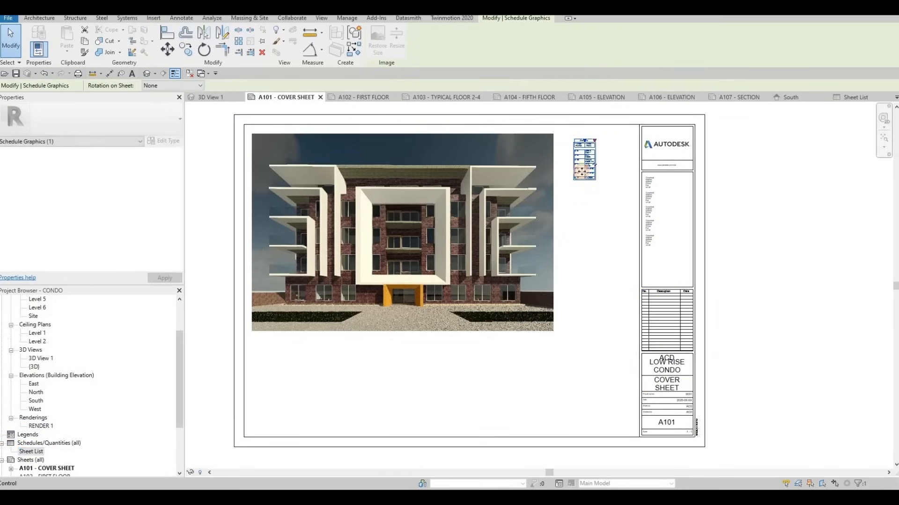
pyautogui.scroll(5, 582, 152)
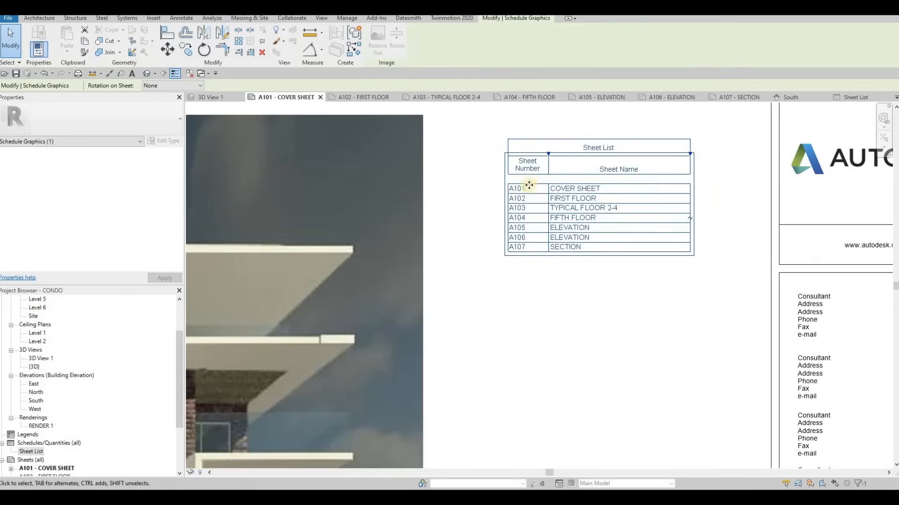
# Open the sheet list schedule and change its title to DRAWING LIST.
pyautogui.doubleClick(31, 452)
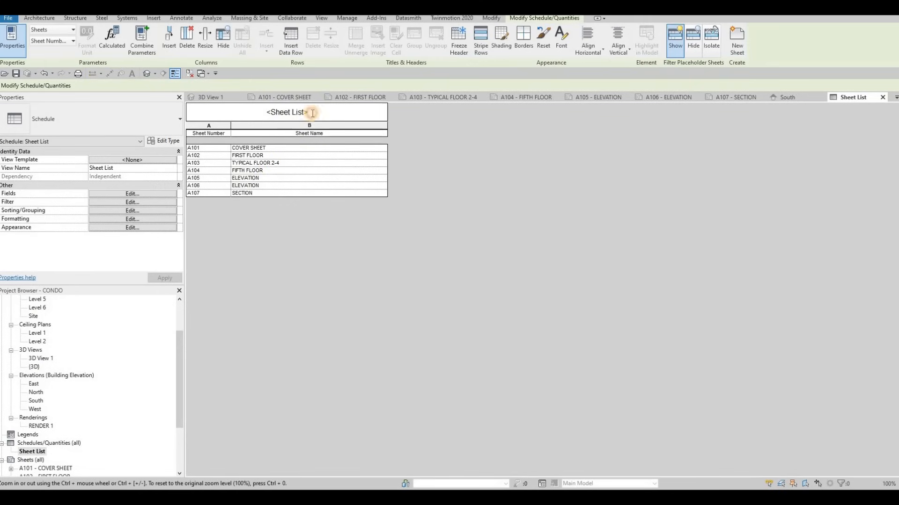
pyautogui.click(312, 113)
pyautogui.hotkey('ctrl', 'a')
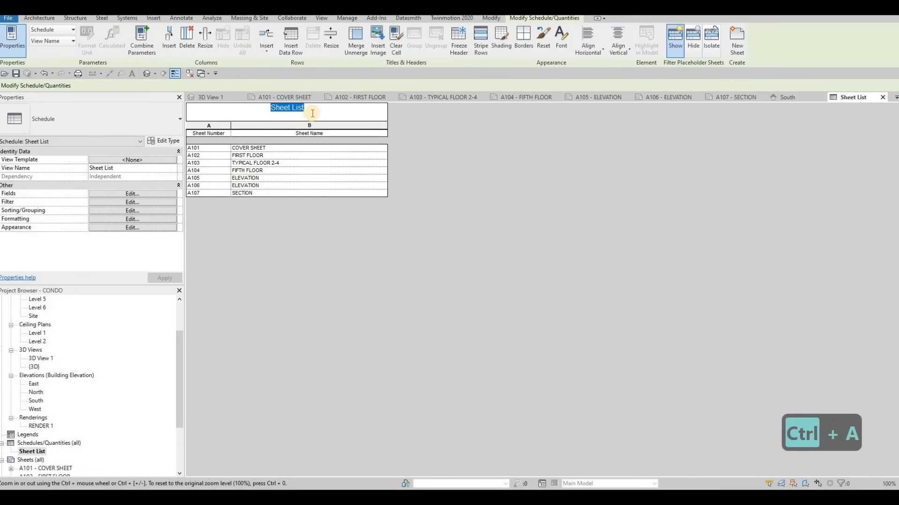
pyautogui.write('DRAWING LIST')
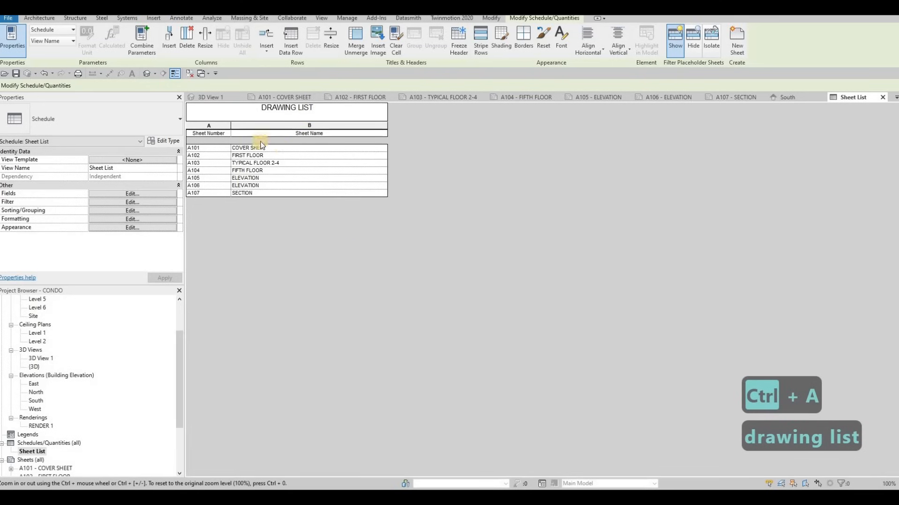
# Remove the drawing list's blank row before data and set its title text to 8mm Arial, header to 6mm Arial and body to 4mm Arial.
pyautogui.click(114, 228)
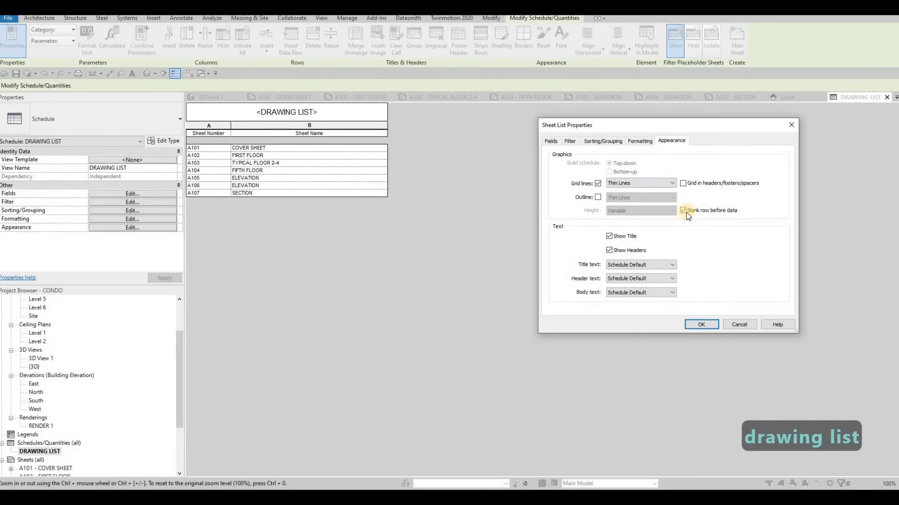
pyautogui.click(683, 210)
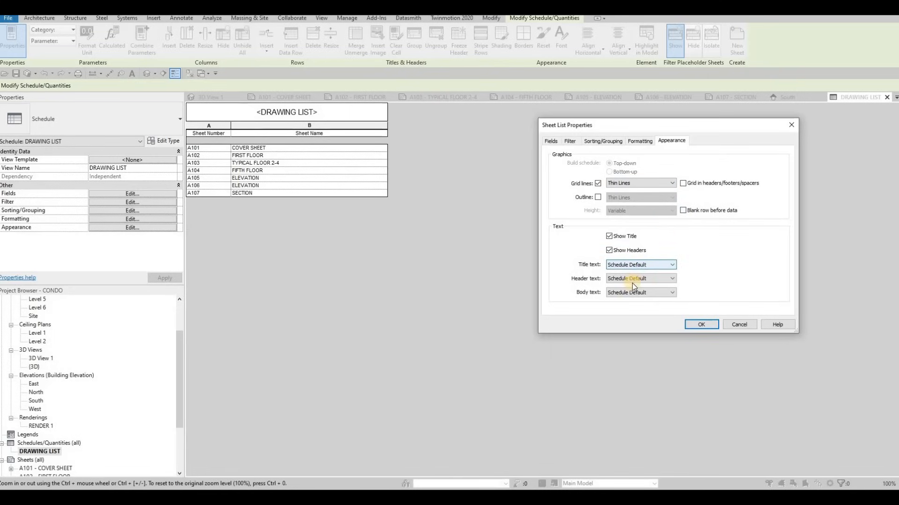
pyautogui.click(671, 265)
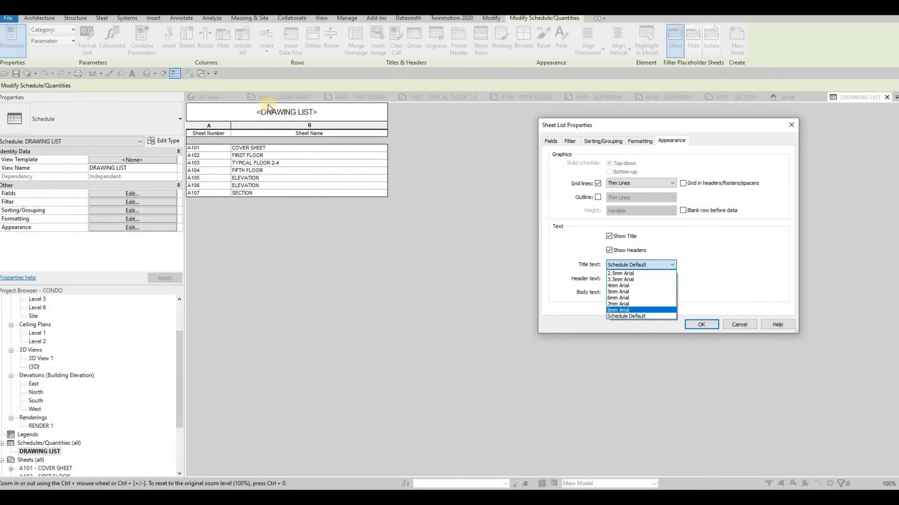
pyautogui.click(627, 309)
pyautogui.click(628, 280)
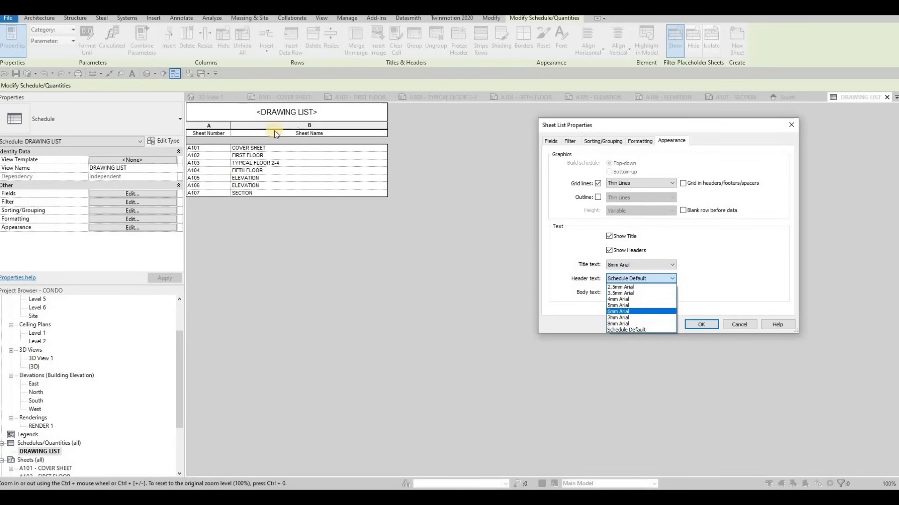
pyautogui.click(307, 132)
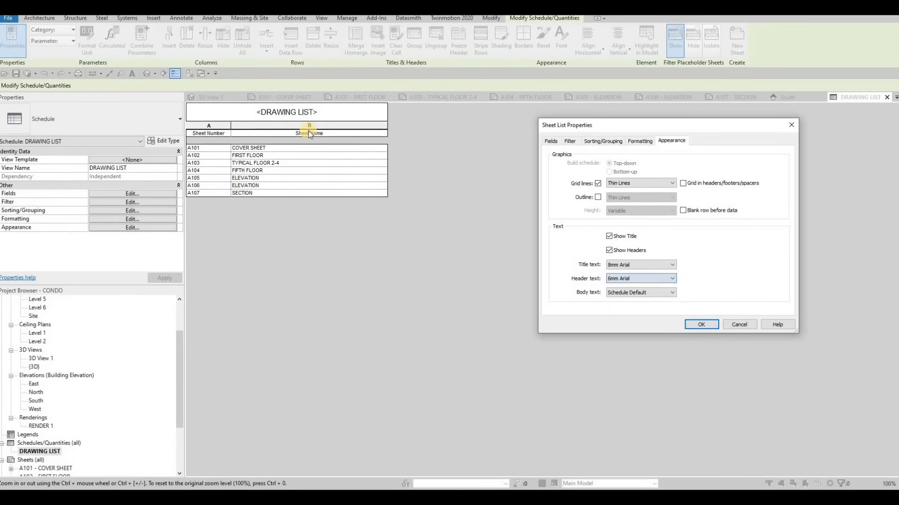
pyautogui.click(632, 292)
pyautogui.click(704, 324)
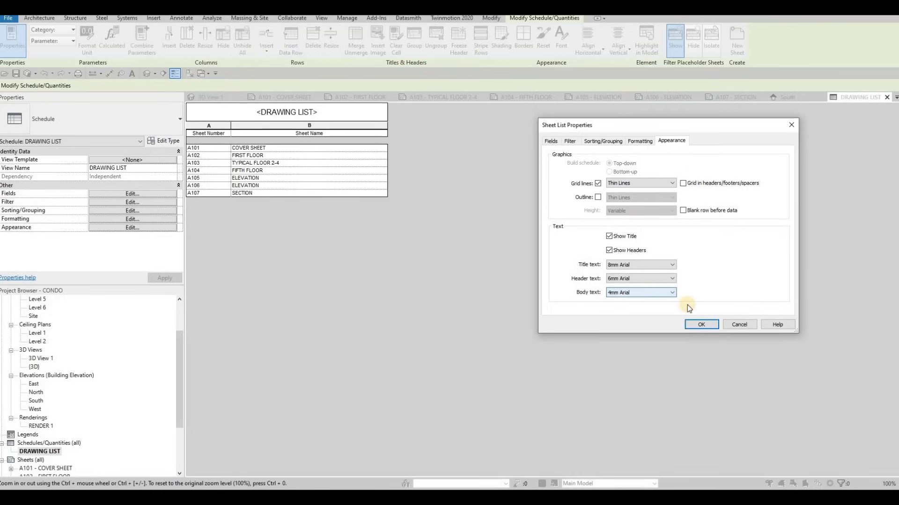
pyautogui.click(704, 326)
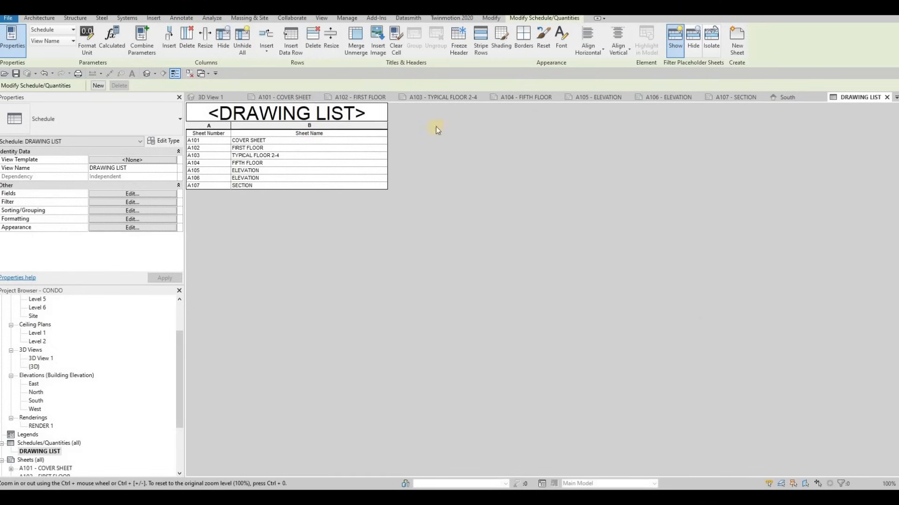
# Widen the drawing list's columns on the A101 cover sheet so each heading fits on a single line.
pyautogui.click(287, 98)
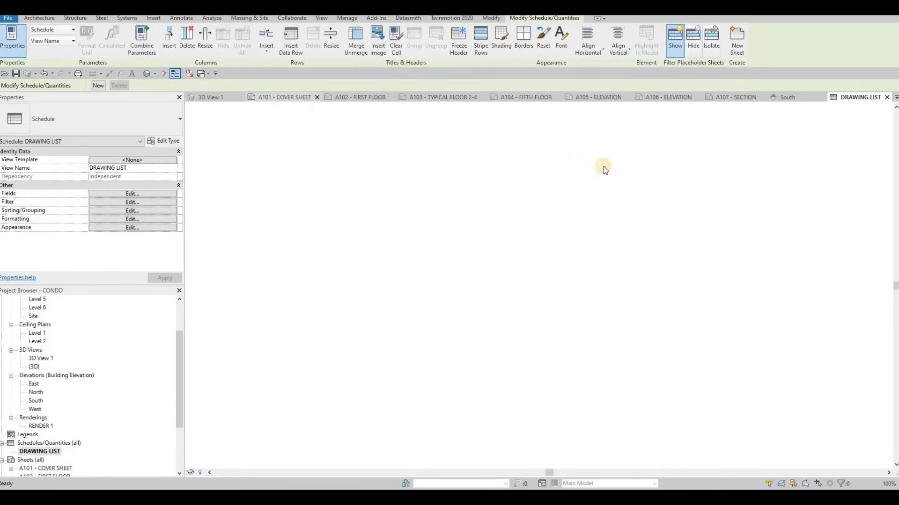
pyautogui.click(561, 195)
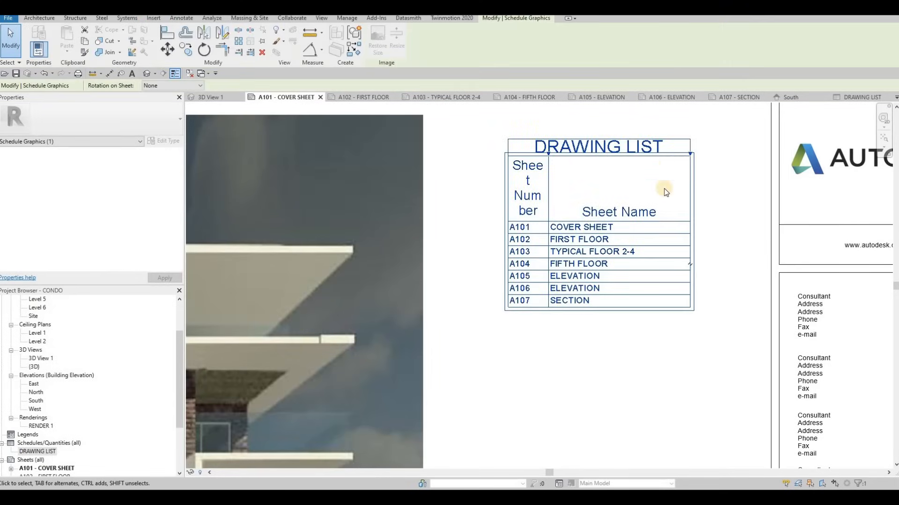
pyautogui.moveTo(550, 155); pyautogui.dragTo(606, 159)
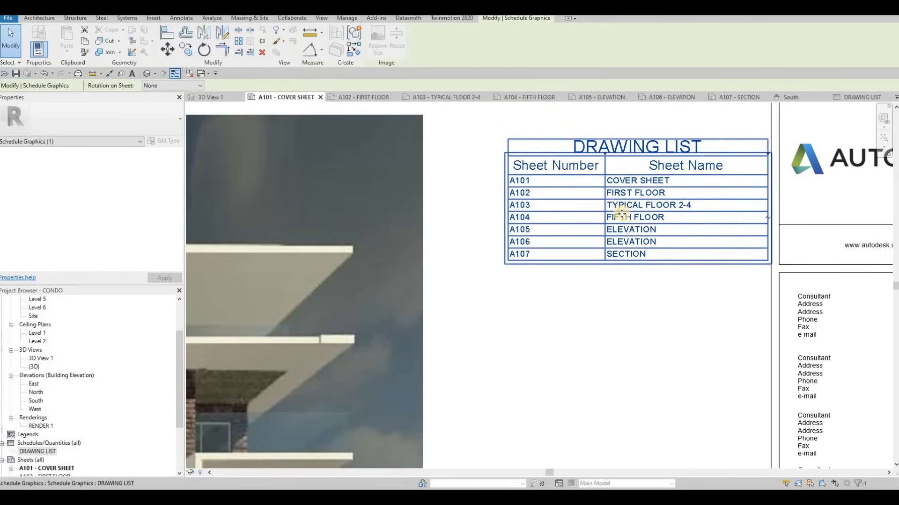
# Move the drawing list between the rendering and the title block, level with the rendering's top edge, and deselect it.
pyautogui.moveTo(614, 197); pyautogui.dragTo(588, 187, button='middle')
pyautogui.scroll(-1, 591, 188)
pyautogui.moveTo(622, 211)
pyautogui.mouseDown()
pyautogui.moveTo(588, 187)
pyautogui.moveTo(597, 194)
pyautogui.mouseUp()
pyautogui.scroll(-4, 557, 208)
pyautogui.moveTo(603, 200)
pyautogui.mouseDown(button='middle')
pyautogui.moveTo(618, 192)
pyautogui.moveTo(611, 222)
pyautogui.mouseUp(button='middle')
pyautogui.moveTo(630, 186); pyautogui.dragTo(631, 186)
pyautogui.moveTo(550, 187); pyautogui.dragTo(579, 187)
pyautogui.scroll(-4, 593, 201)
pyautogui.scroll(5, 585, 194)
pyautogui.press('Escape')
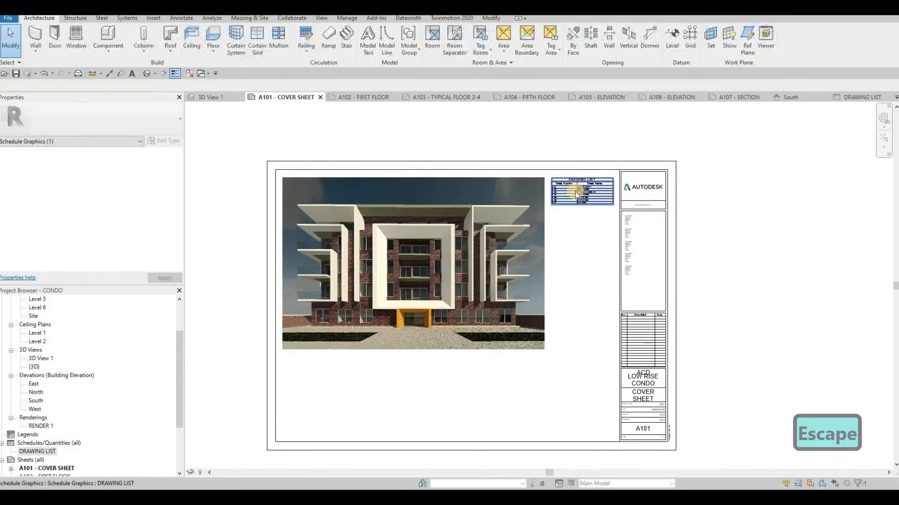
# Review the drawing list on the cover sheet against the project's sheets and check the overall sheet layout.
pyautogui.scroll(5, 574, 186)
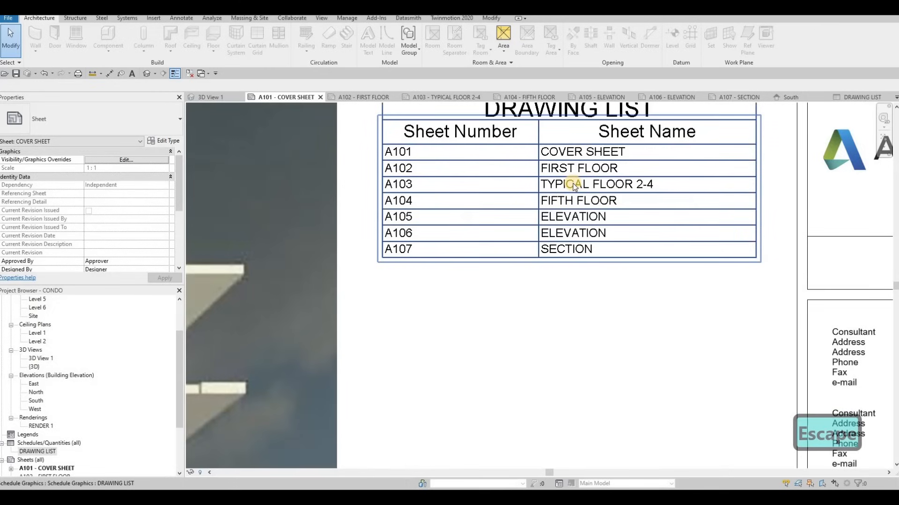
pyautogui.scroll(-2, 538, 229)
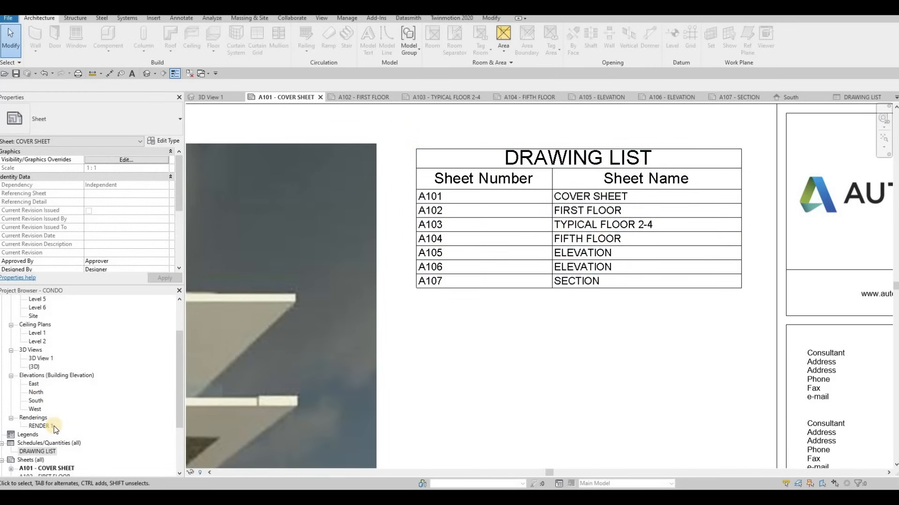
pyautogui.scroll(-3, 29, 428)
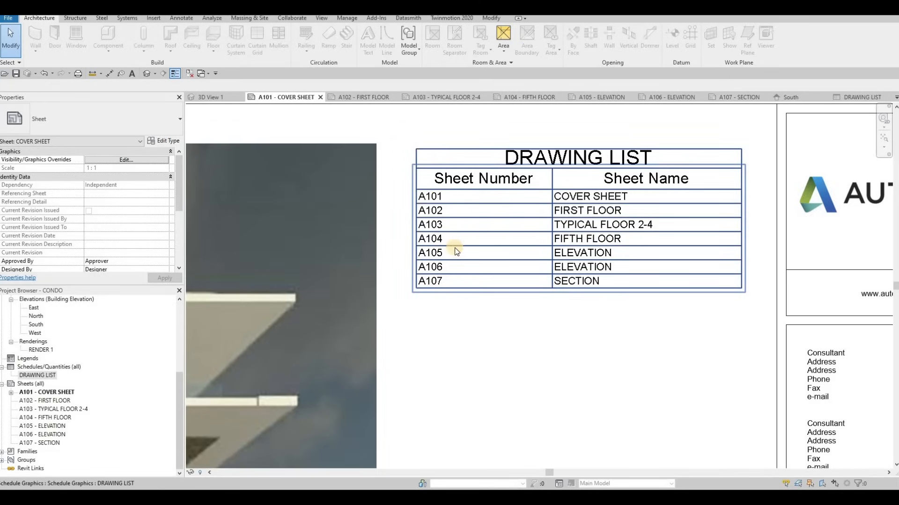
pyautogui.scroll(-3, 481, 249)
pyautogui.scroll(-2, 476, 221)
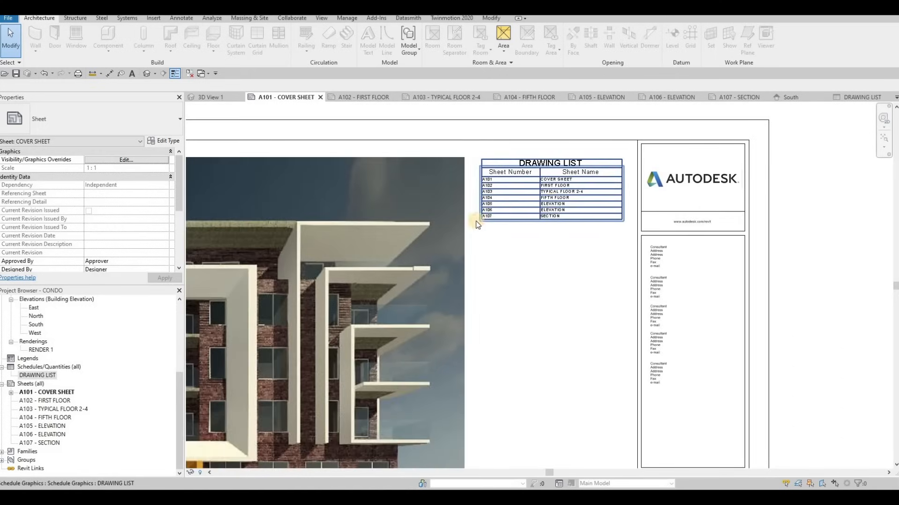
pyautogui.moveTo(491, 174); pyautogui.dragTo(542, 155, button='middle')
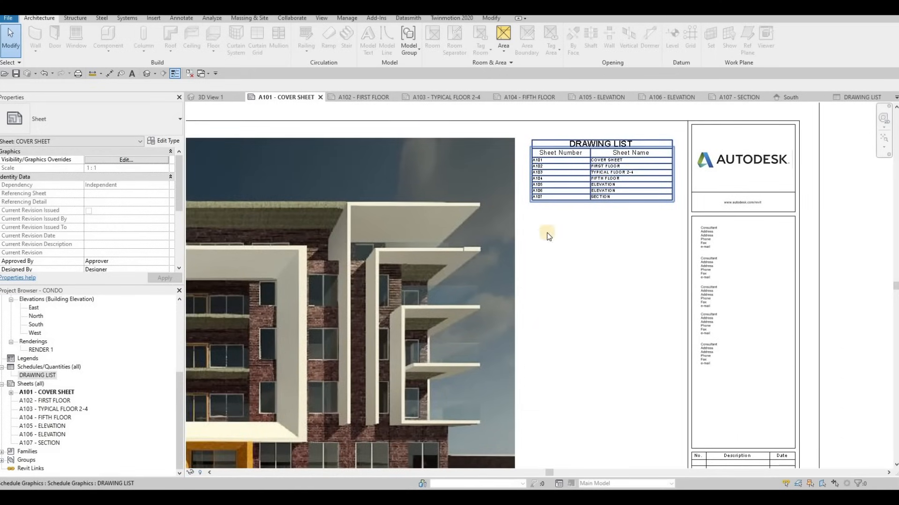
pyautogui.scroll(-5, 544, 238)
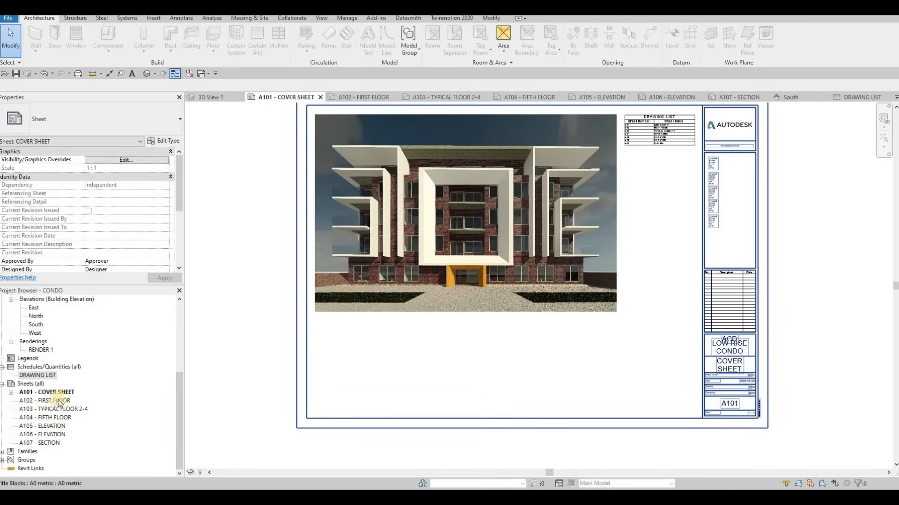
# Try placing the Level 1 floor plan on sheet A102 - FIRST FLOOR and undo the placement.
pyautogui.hotkey('ctrl', 'Tab')
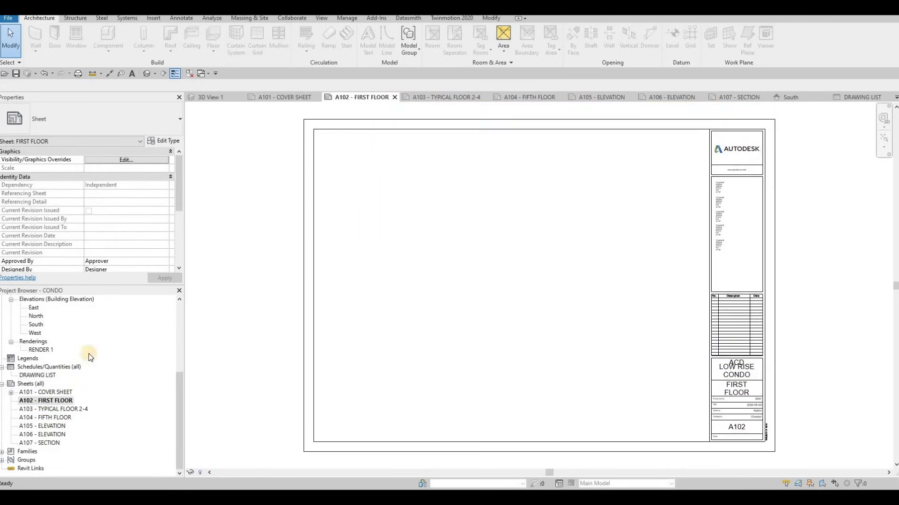
pyautogui.scroll(5, 56, 358)
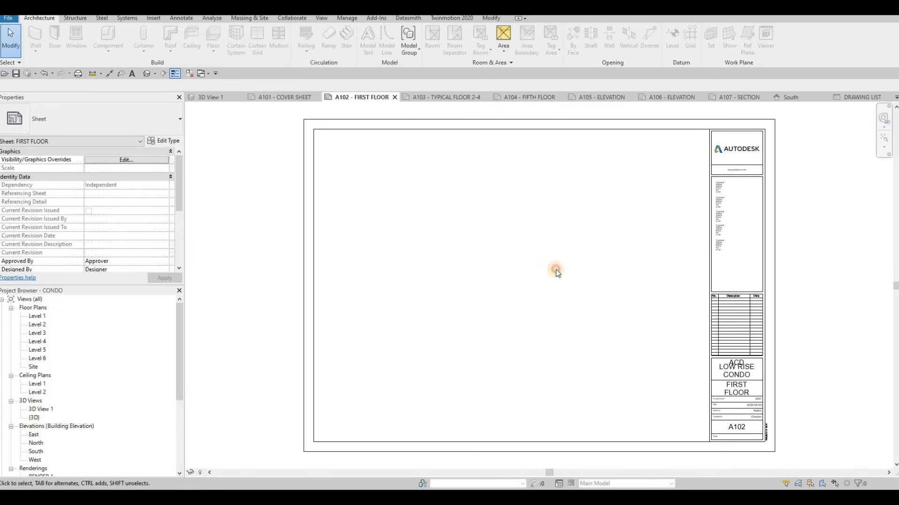
pyautogui.moveTo(38, 316); pyautogui.dragTo(141, 323)
pyautogui.moveTo(490, 285); pyautogui.dragTo(558, 237)
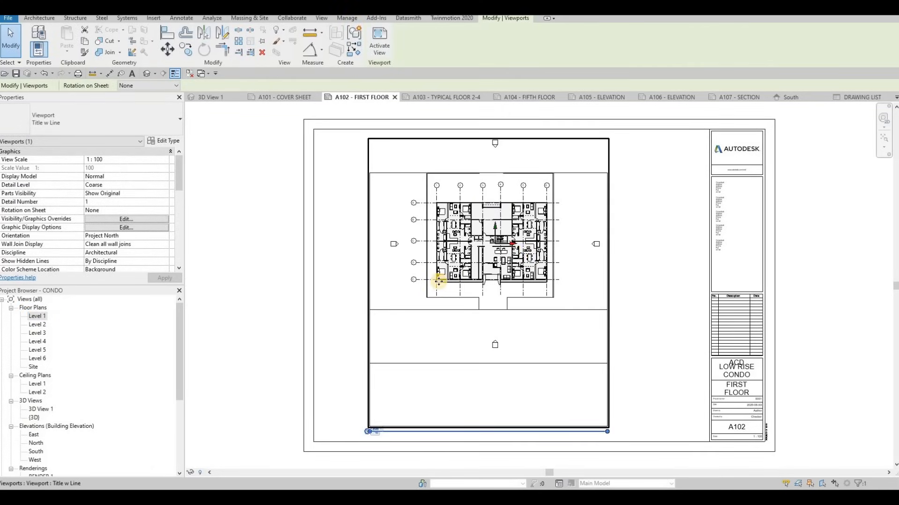
pyautogui.hotkey('ctrl', 'z')
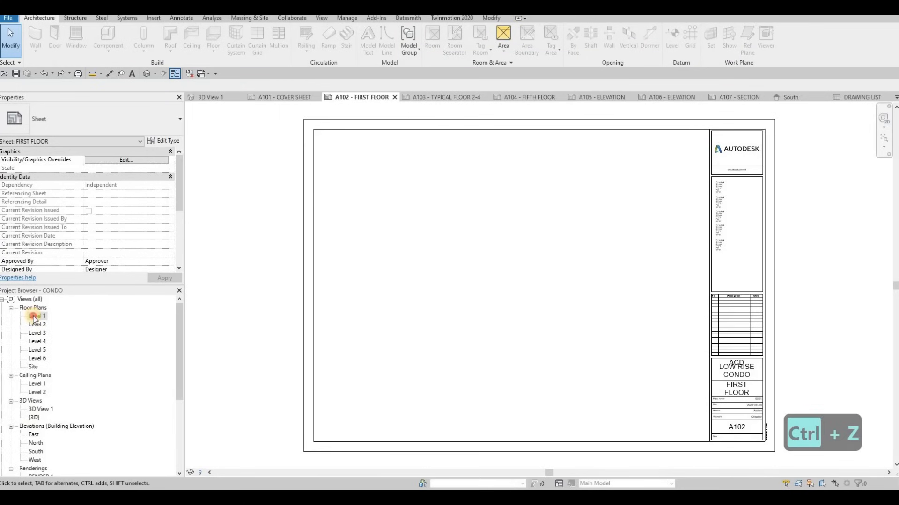
# Open the Level 1 floor plan and set its view scale to 1:50.
pyautogui.doubleClick(33, 317)
pyautogui.click(205, 472)
pyautogui.click(220, 399)
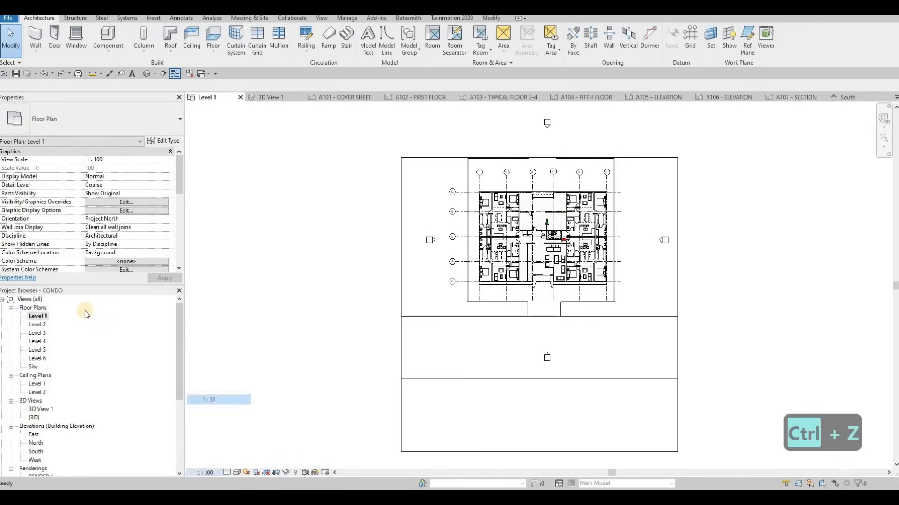
# Try placing the uncropped Level 1 floor plan on sheet A102 - FIRST FLOOR and delete the placed view.
pyautogui.click(410, 98)
pyautogui.moveTo(38, 316); pyautogui.dragTo(492, 272)
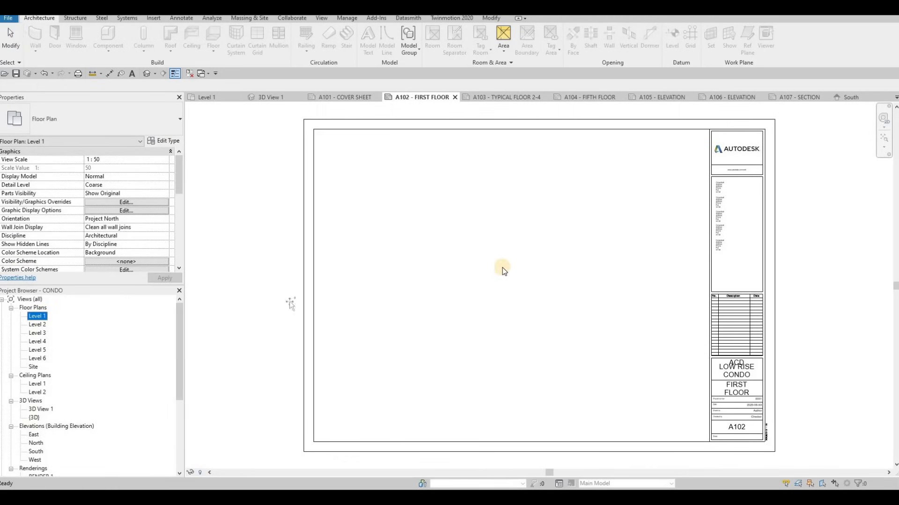
pyautogui.click(512, 288)
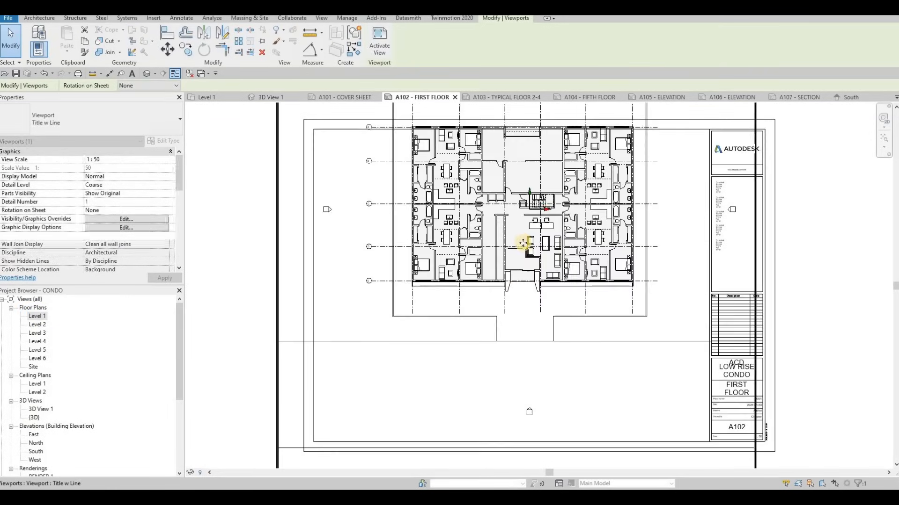
pyautogui.scroll(-2, 518, 273)
pyautogui.moveTo(521, 271)
pyautogui.mouseDown()
pyautogui.moveTo(543, 281)
pyautogui.moveTo(505, 280)
pyautogui.mouseUp()
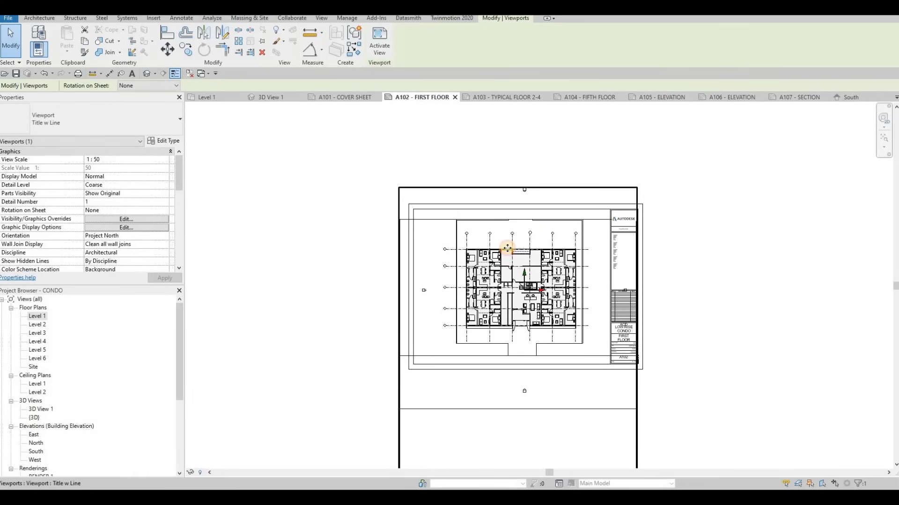
pyautogui.press('Delete')
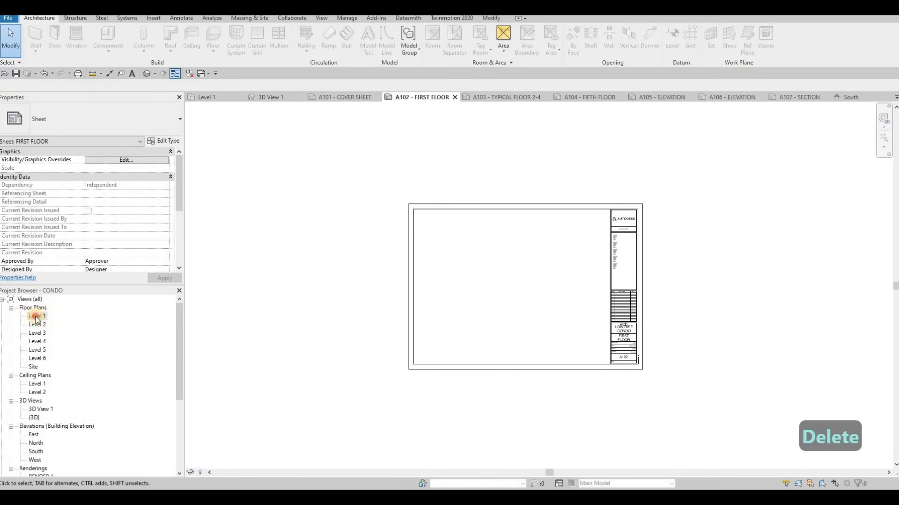
# Turn on Crop View, Crop Region Visible and Annotation Crop for the Level 1 floor plan.
pyautogui.scroll(-5, 103, 249)
pyautogui.scroll(4, 93, 234)
pyautogui.scroll(-3, 86, 199)
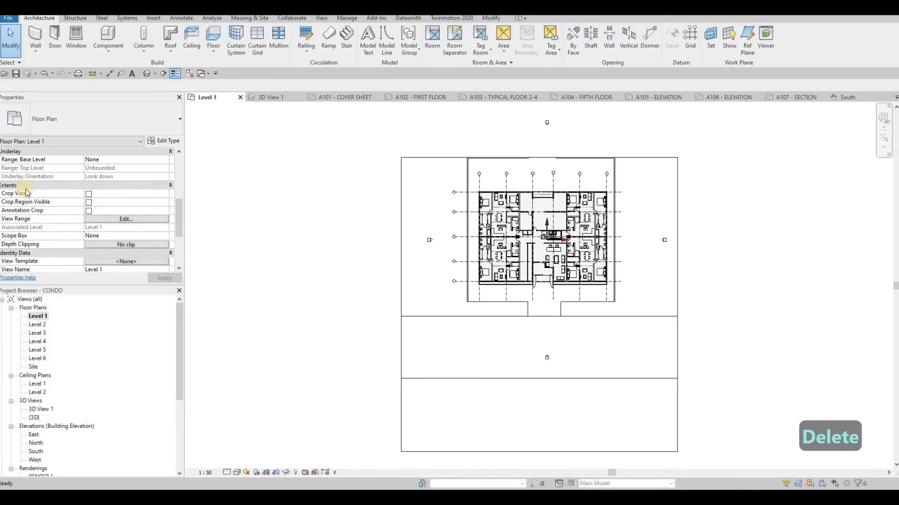
pyautogui.click(90, 202)
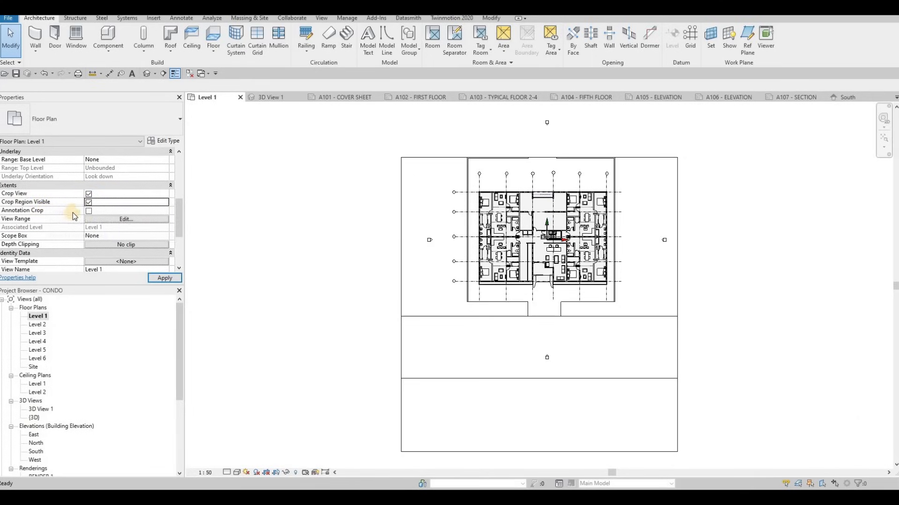
pyautogui.click(89, 211)
pyautogui.click(165, 278)
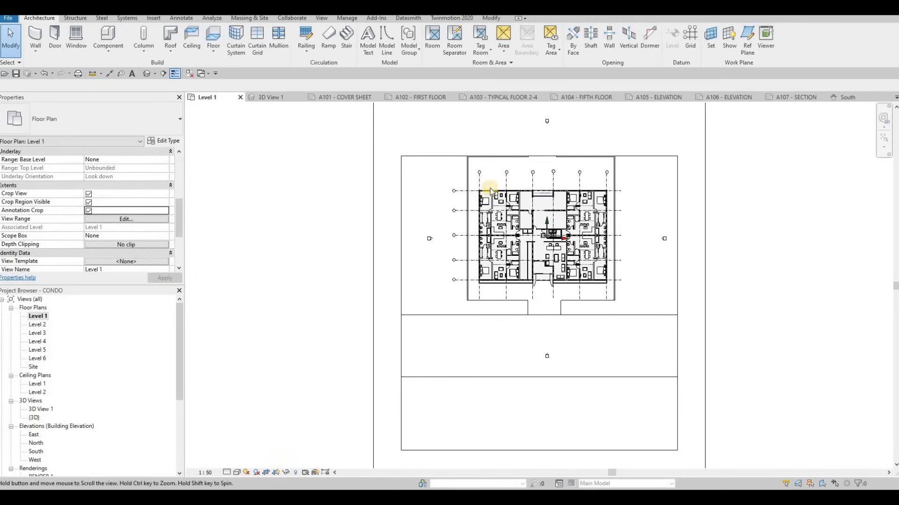
# Select the Level 1 crop region and pull its left, bottom and right edges in around the building.
pyautogui.scroll(-3, 482, 183)
pyautogui.click(498, 163)
pyautogui.moveTo(498, 164); pyautogui.dragTo(497, 196)
pyautogui.scroll(3, 498, 196)
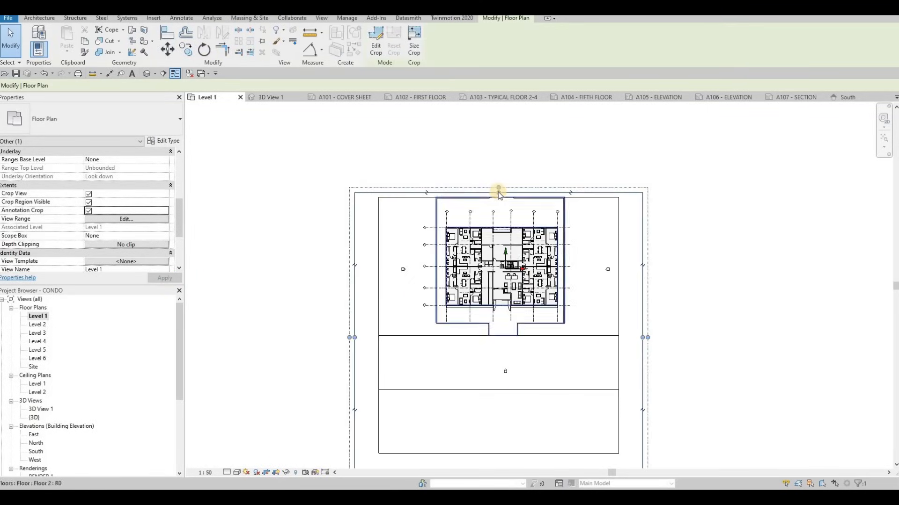
pyautogui.moveTo(355, 337); pyautogui.dragTo(418, 319)
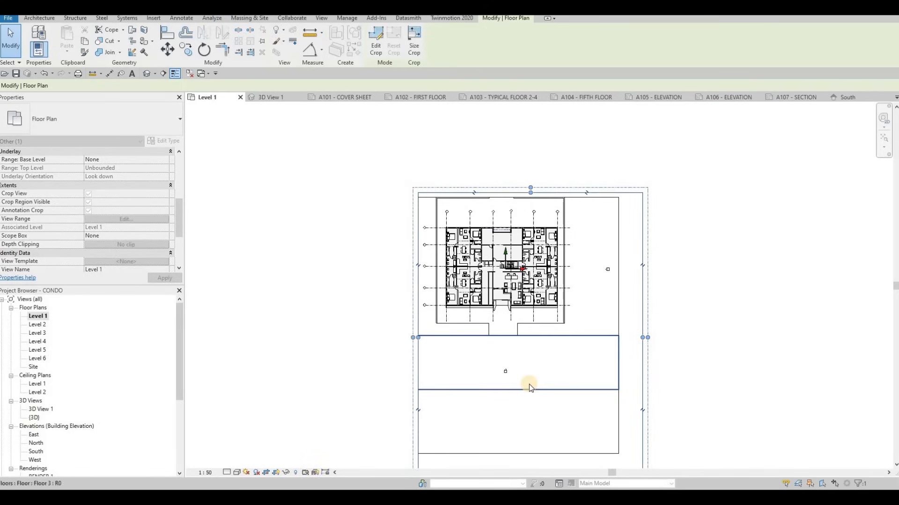
pyautogui.moveTo(528, 459); pyautogui.dragTo(533, 363, button='middle')
pyautogui.moveTo(534, 386); pyautogui.dragTo(586, 223)
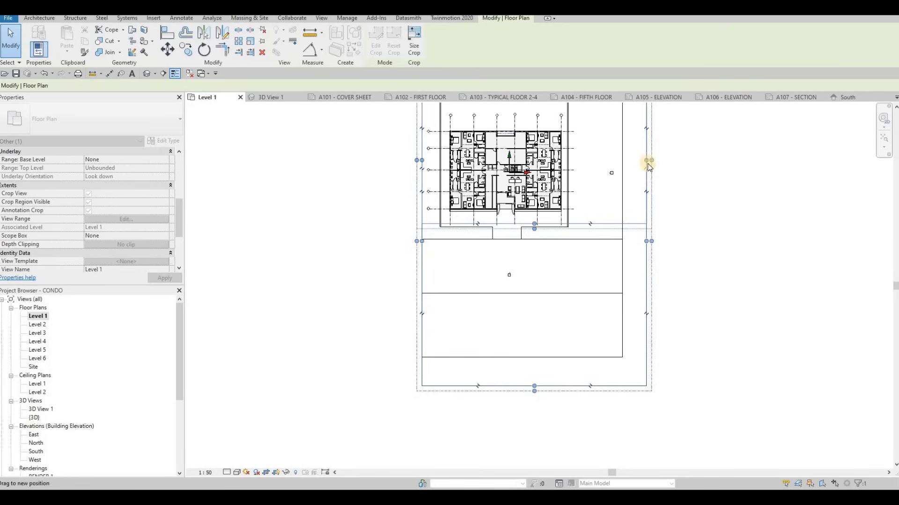
pyautogui.moveTo(647, 160); pyautogui.dragTo(567, 166)
# Tighten the crop region's left edge to just outside grid 1 and its top edge to just above the grid bubbles.
pyautogui.moveTo(406, 163); pyautogui.dragTo(391, 243, button='middle')
pyautogui.scroll(3, 428, 237)
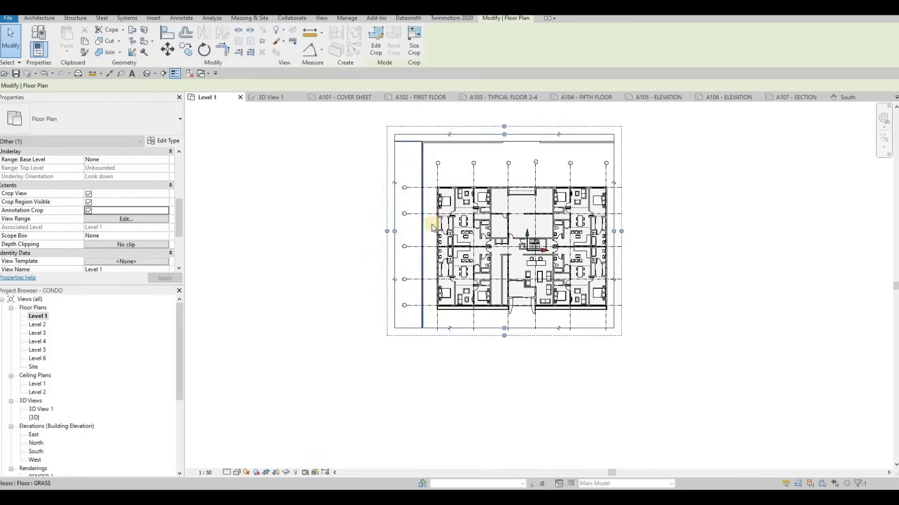
pyautogui.scroll(2, 404, 208)
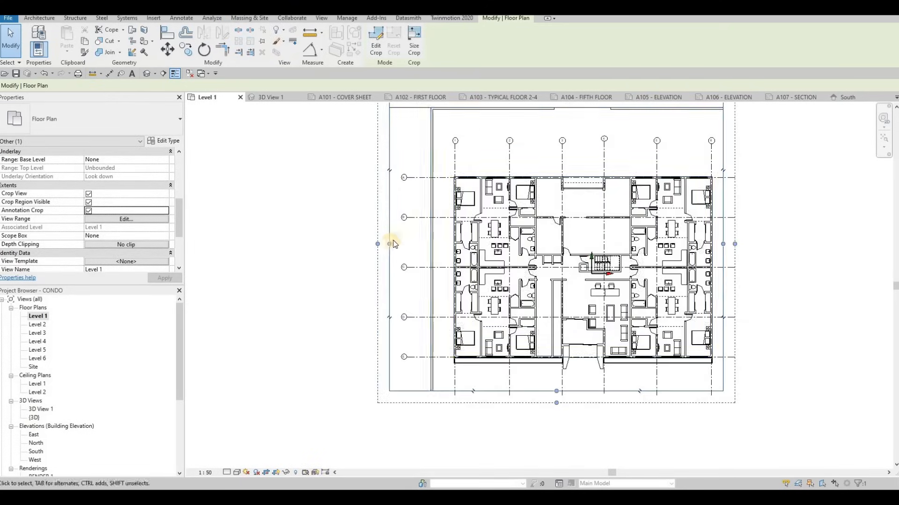
pyautogui.moveTo(392, 244); pyautogui.dragTo(433, 243)
pyautogui.moveTo(426, 184); pyautogui.dragTo(427, 180)
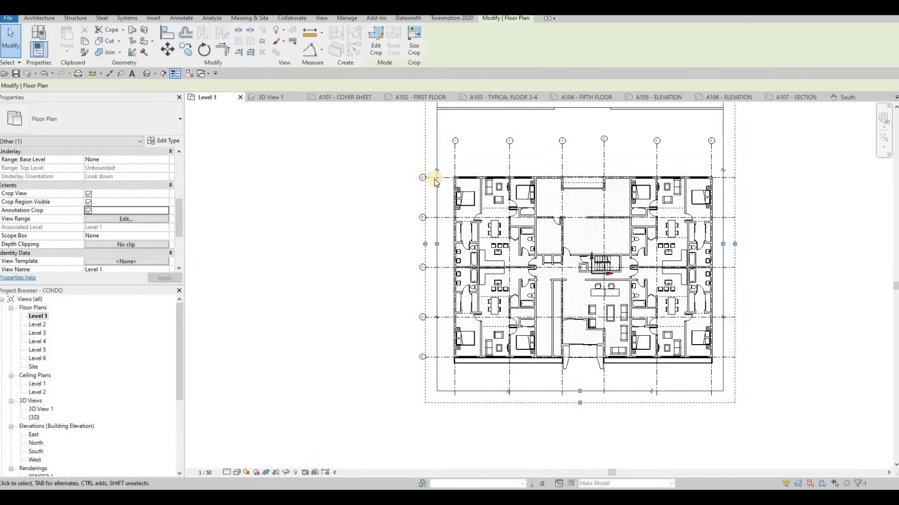
pyautogui.moveTo(536, 177); pyautogui.dragTo(514, 239, button='middle')
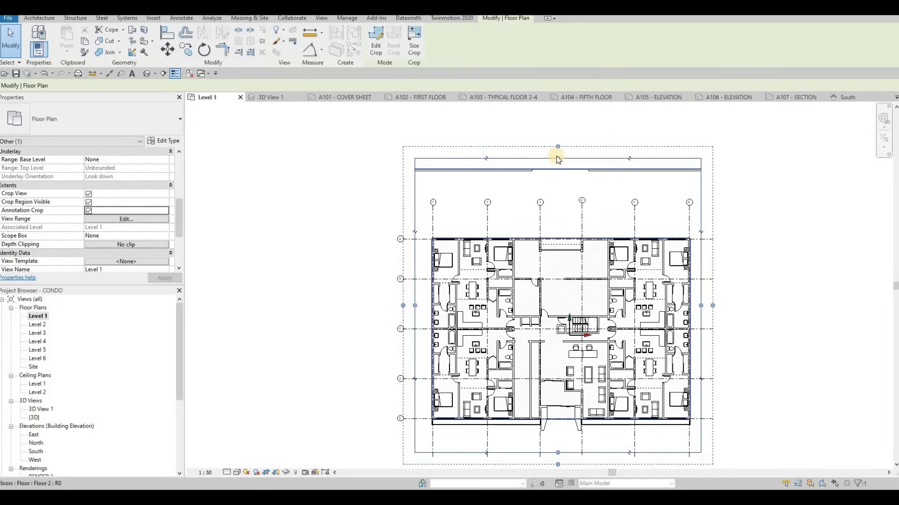
pyautogui.moveTo(555, 180); pyautogui.dragTo(555, 180)
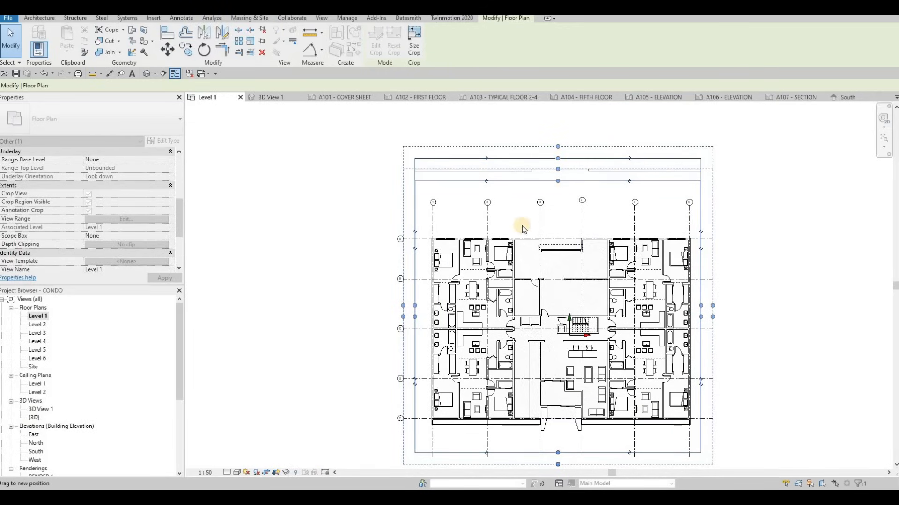
pyautogui.moveTo(521, 226); pyautogui.dragTo(521, 225)
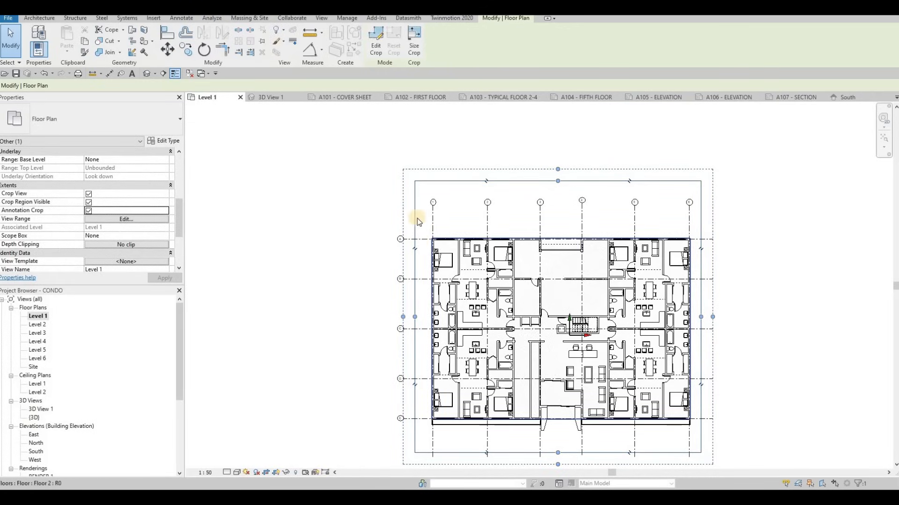
# Try moving the crop region's left edge inward across the floor plan and undo the moves.
pyautogui.scroll(2, 417, 218)
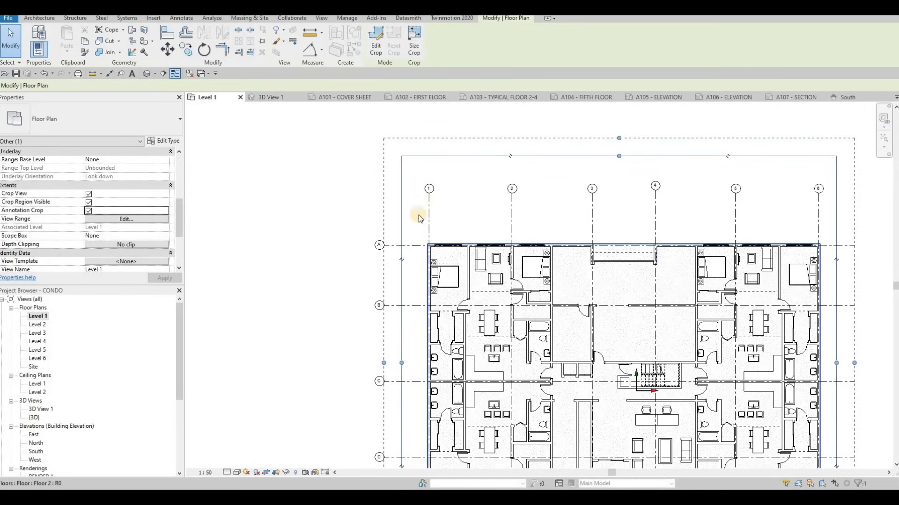
pyautogui.scroll(-2, 422, 226)
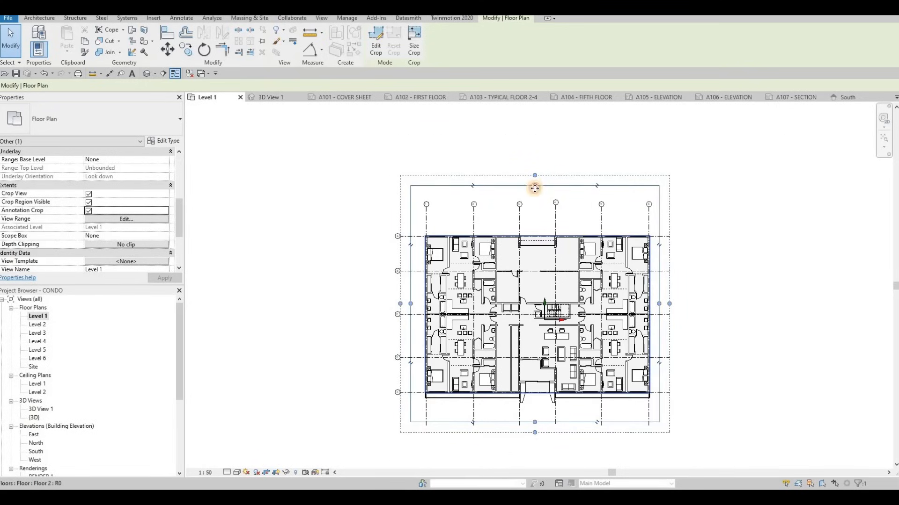
pyautogui.scroll(2, 419, 206)
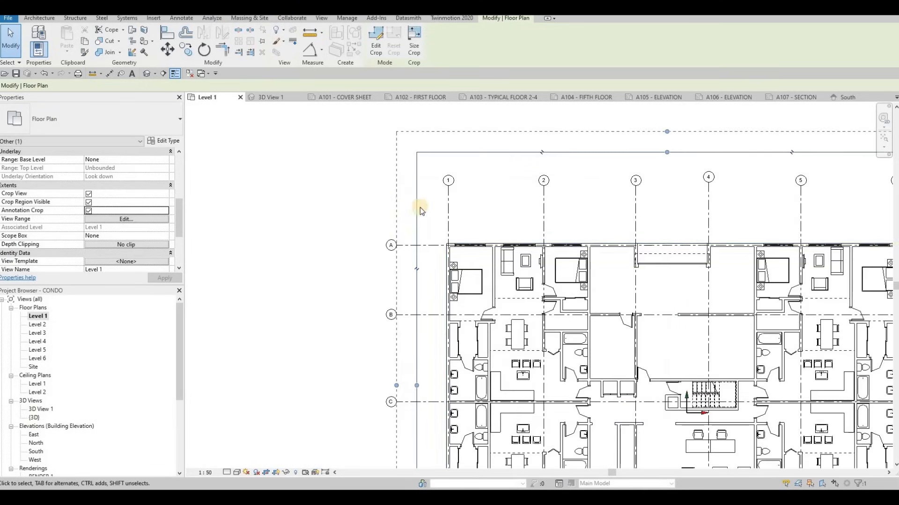
pyautogui.scroll(-3, 437, 257)
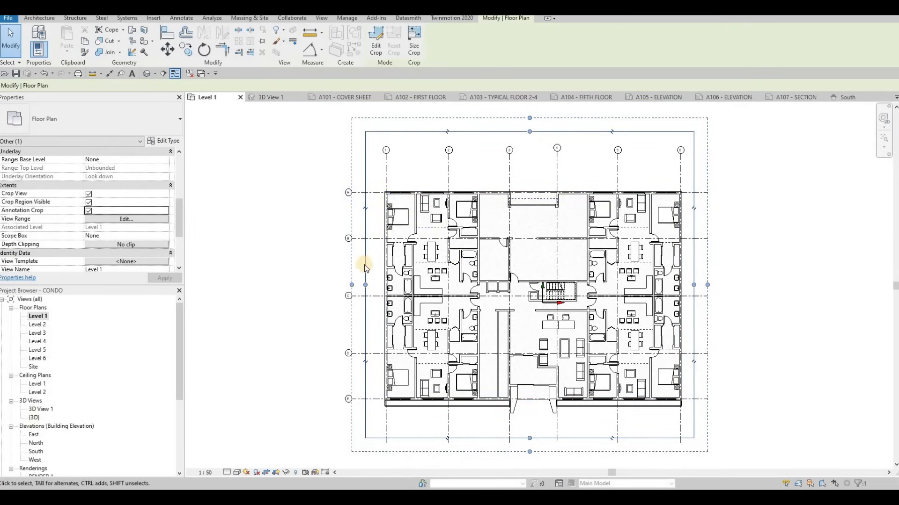
pyautogui.moveTo(385, 282); pyautogui.dragTo(407, 275, button='middle')
pyautogui.moveTo(387, 280); pyautogui.dragTo(503, 279)
pyautogui.moveTo(576, 281); pyautogui.dragTo(575, 280)
pyautogui.hotkey('ctrl', 'z')
pyautogui.hotkey('ctrl', 'z')
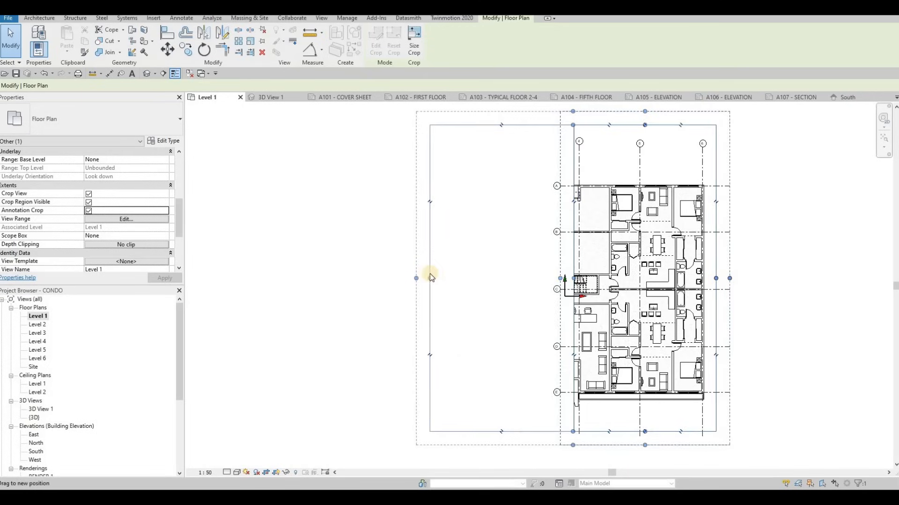
pyautogui.hotkey('ctrl', 'z')
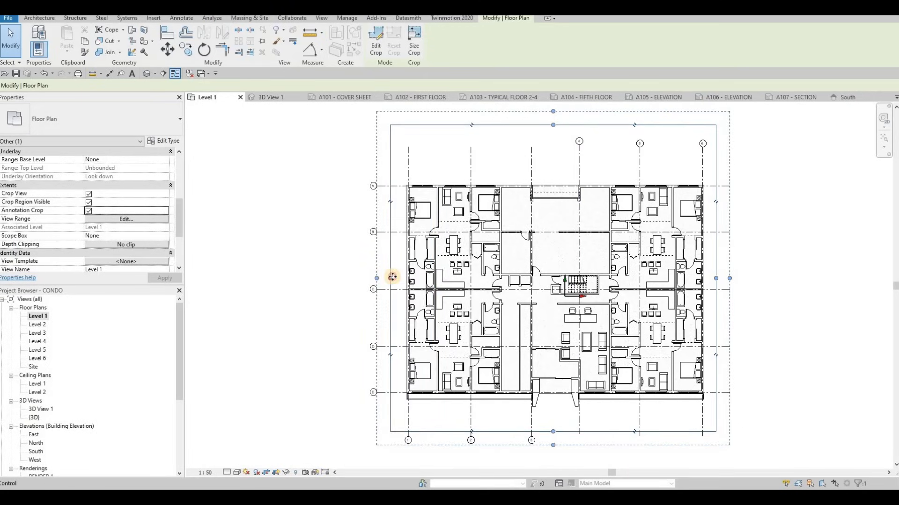
pyautogui.hotkey('ctrl', 'z')
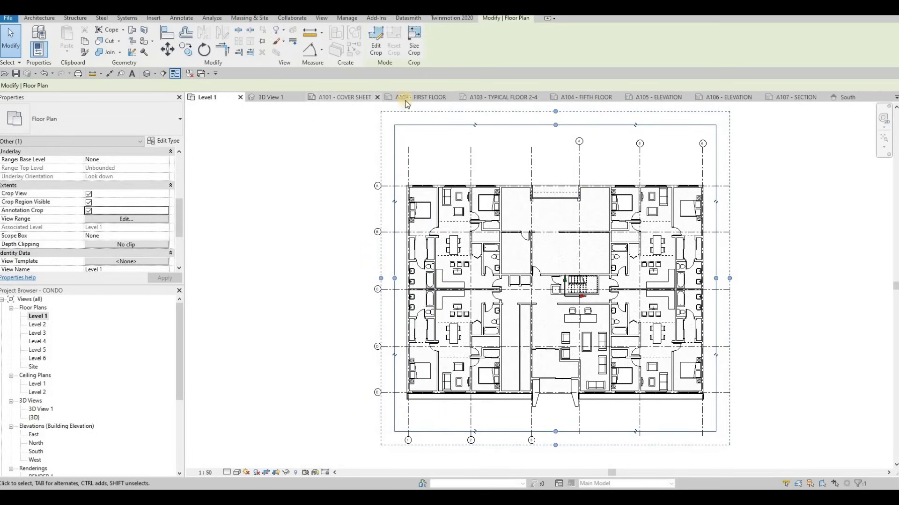
# Place the cropped Level 1 floor plan in the drawing area of sheet A102 - FIRST FLOOR and deselect it.
pyautogui.click(419, 99)
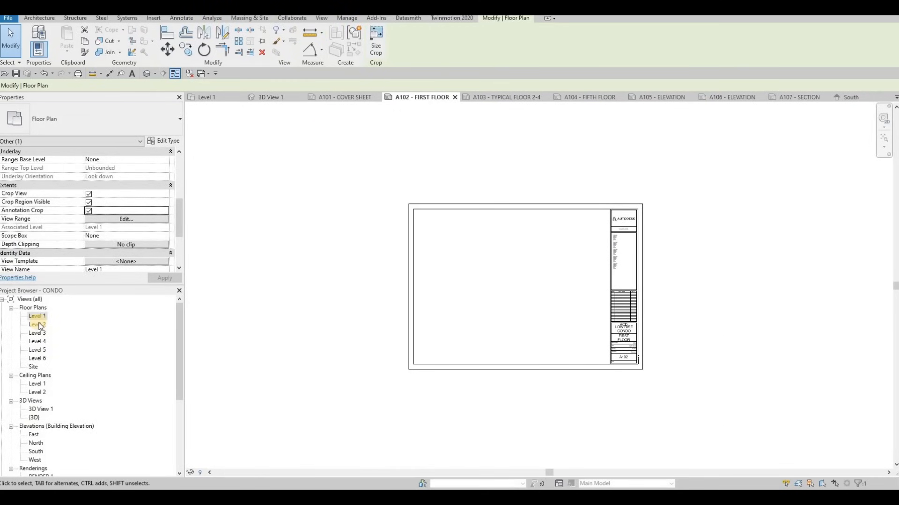
pyautogui.moveTo(37, 316); pyautogui.dragTo(490, 281)
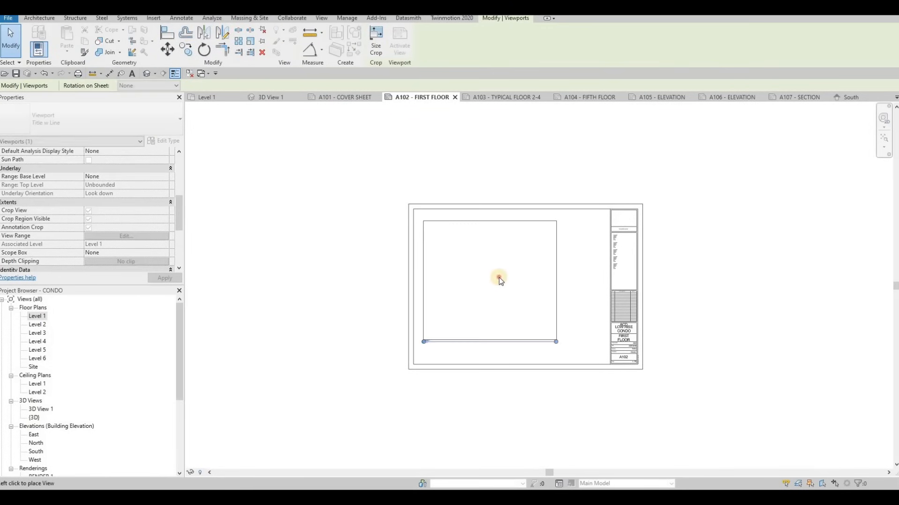
pyautogui.click(499, 277)
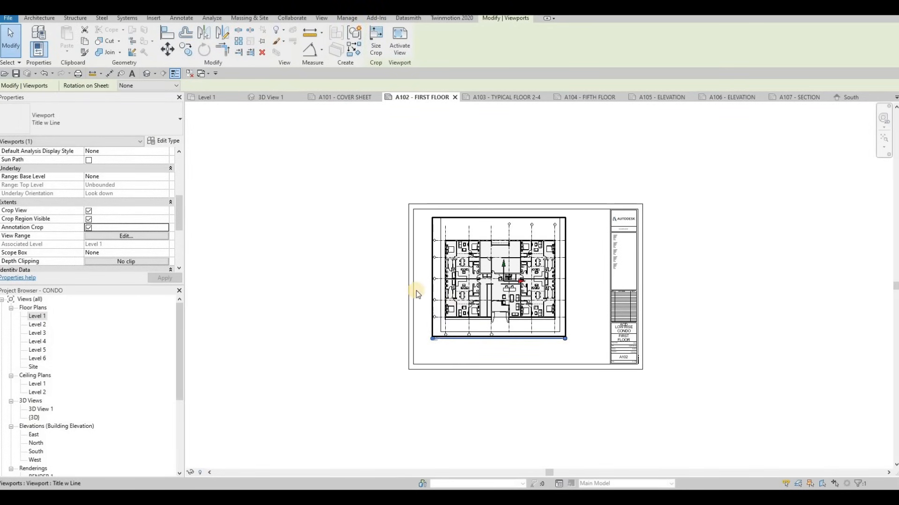
pyautogui.press('Escape')
# Draw a 10 mm vertical Thin Lines detail line down from the sheet's top border, 10 mm in from its left corner.
pyautogui.scroll(3, 416, 290)
pyautogui.scroll(3, 398, 221)
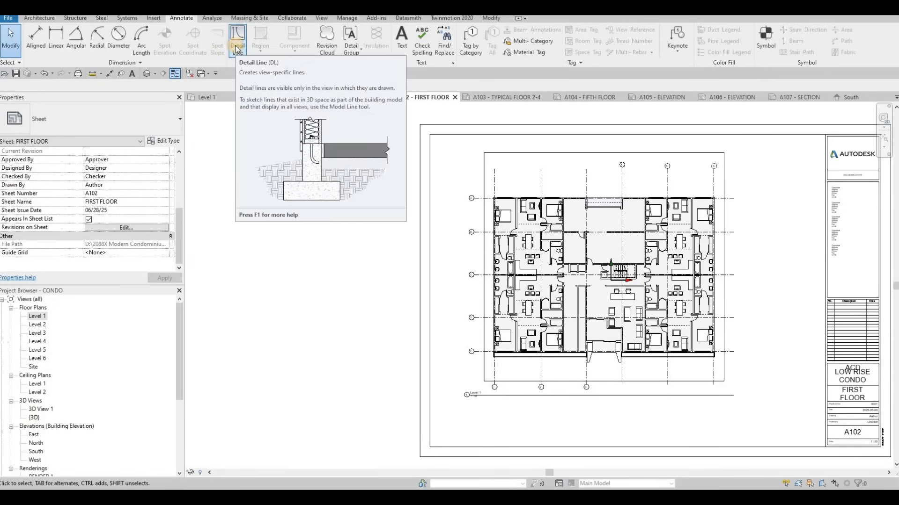
pyautogui.click(237, 47)
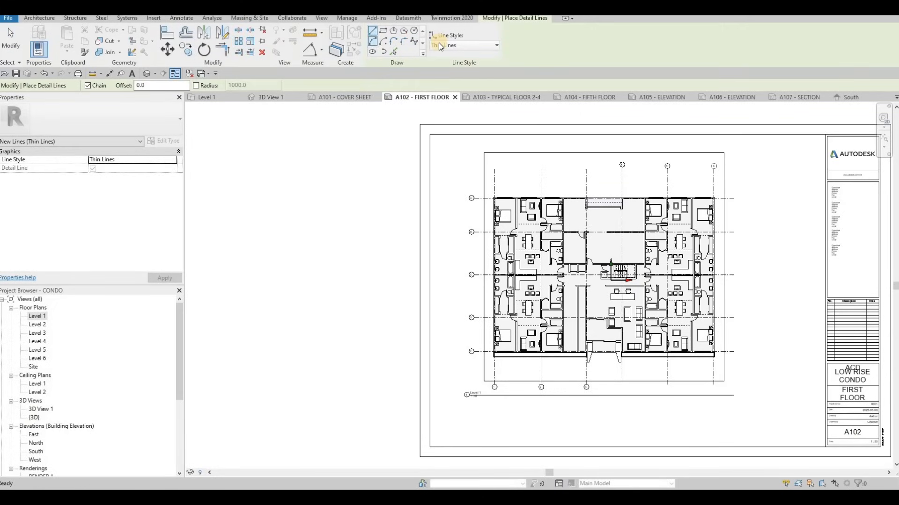
pyautogui.scroll(3, 449, 143)
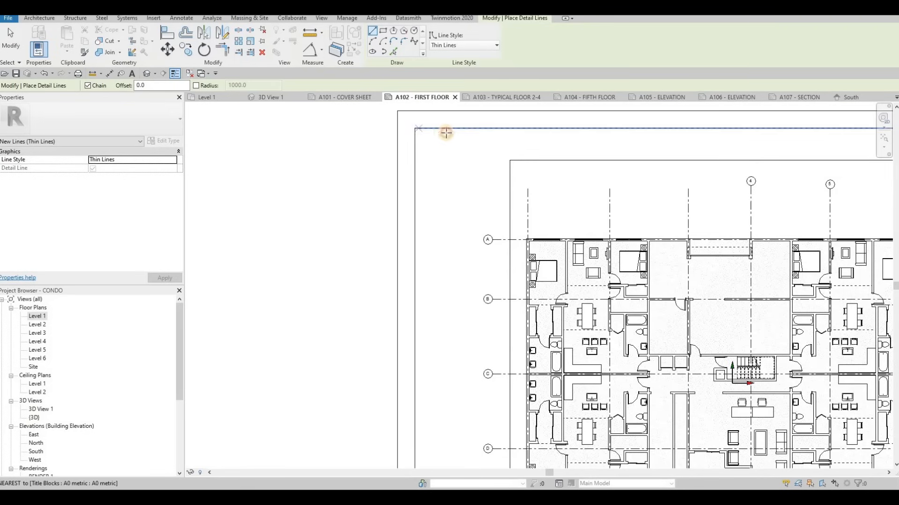
pyautogui.click(438, 128)
pyautogui.keyDown('ctrl'); pyautogui.scroll(1, 434, 178); pyautogui.keyUp('ctrl')
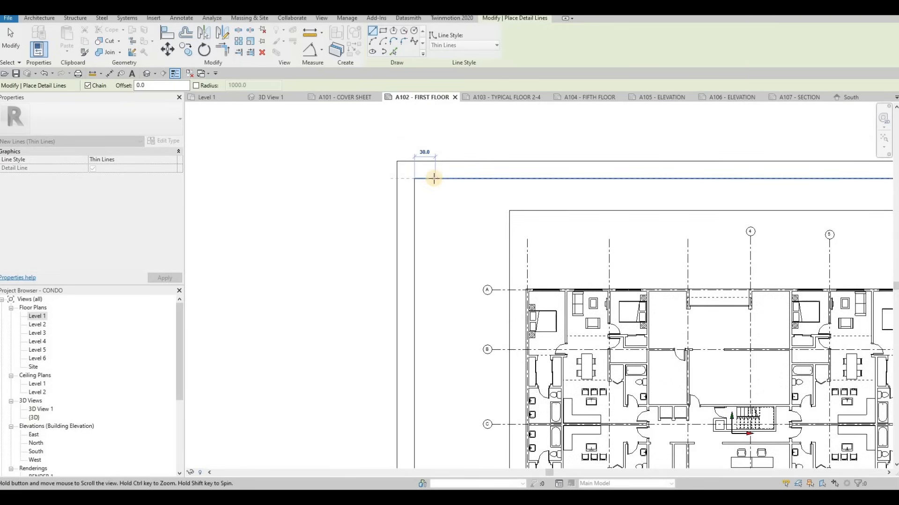
pyautogui.write('10')
pyautogui.press('Return')
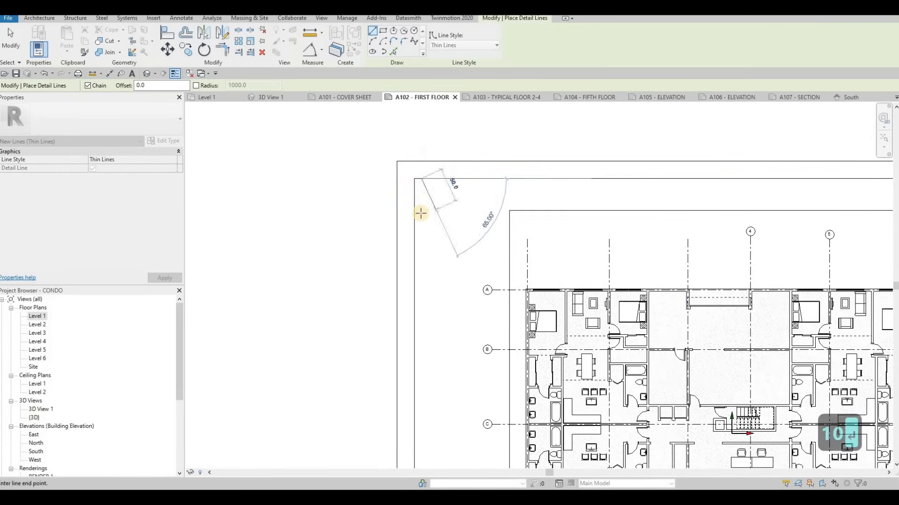
pyautogui.write('10')
pyautogui.press('Return')
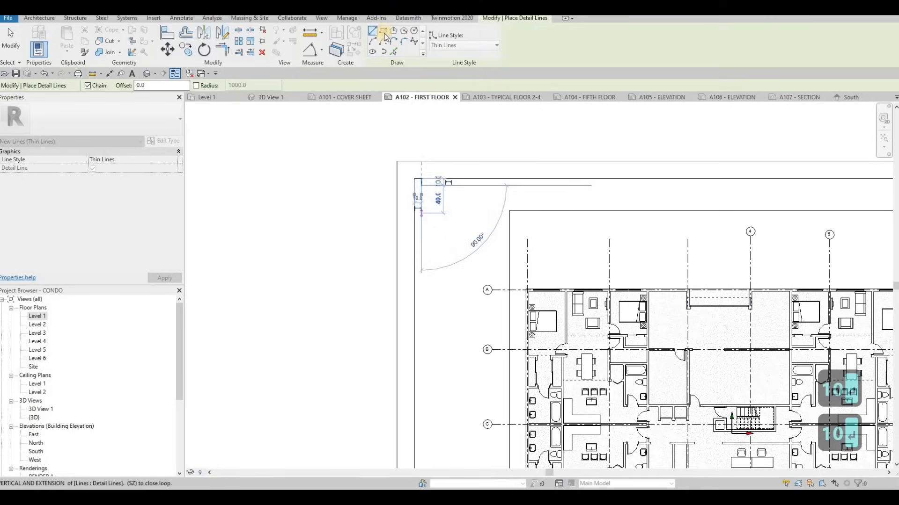
# Draw a detail-line rectangle about 740 by 620 mm from the helper line's lower end around the floor plan area.
pyautogui.click(422, 184)
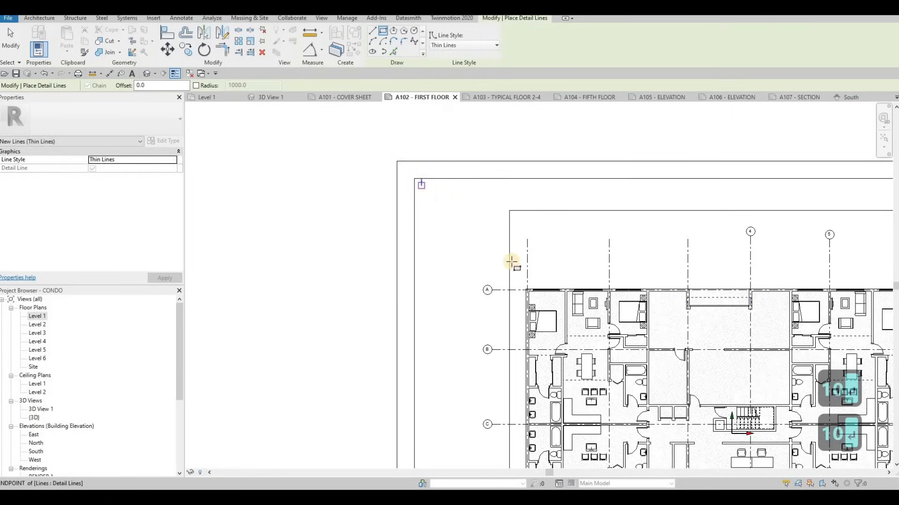
pyautogui.scroll(-3, 497, 251)
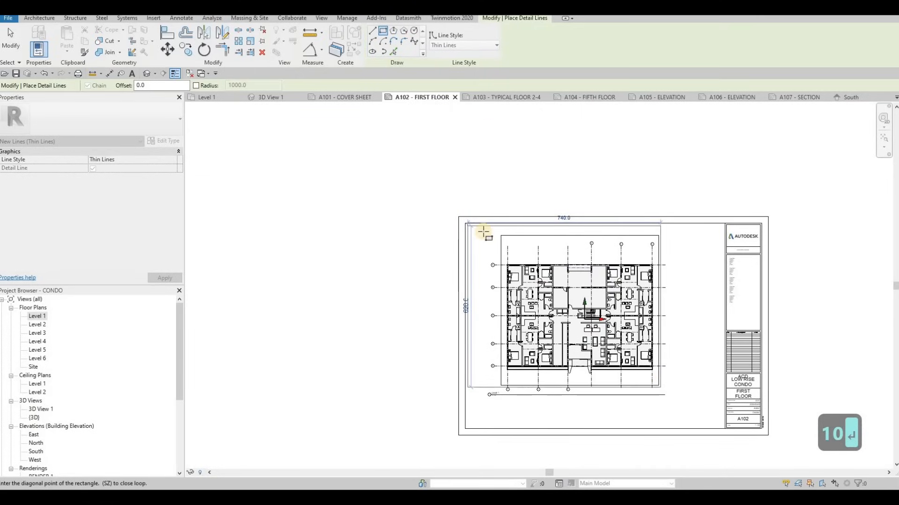
pyautogui.press('Escape')
pyautogui.press('Escape')
# Delete the short helper line at the sheet border's upper-left corner and select the Level 1 viewport.
pyautogui.scroll(2, 468, 206)
pyautogui.press('Escape')
pyautogui.moveTo(411, 194); pyautogui.dragTo(515, 295)
pyautogui.press('Delete')
pyautogui.scroll(-2, 571, 271)
pyautogui.press('Escape')
pyautogui.click(568, 256)
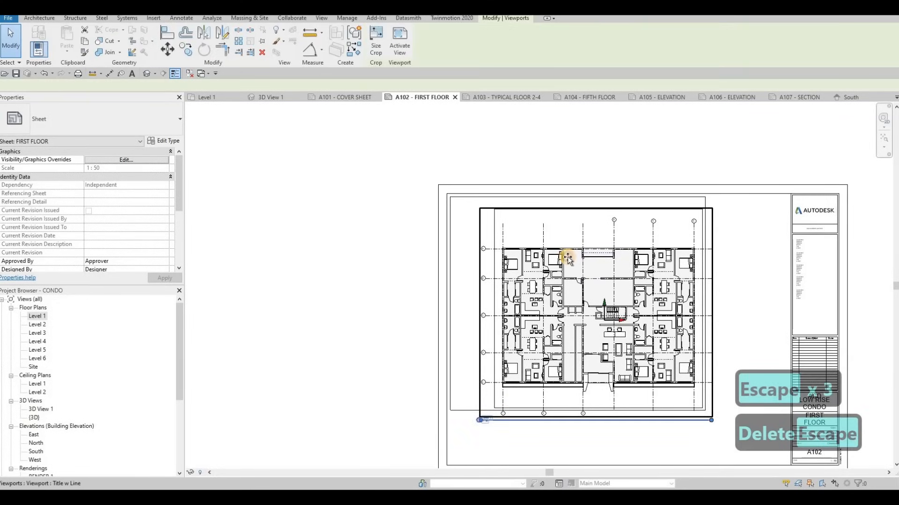
# Move the Level 1 viewport into the upper-left corner of the detail-line rectangle, nudge it slightly left and deselect it.
pyautogui.moveTo(567, 256); pyautogui.dragTo(572, 274)
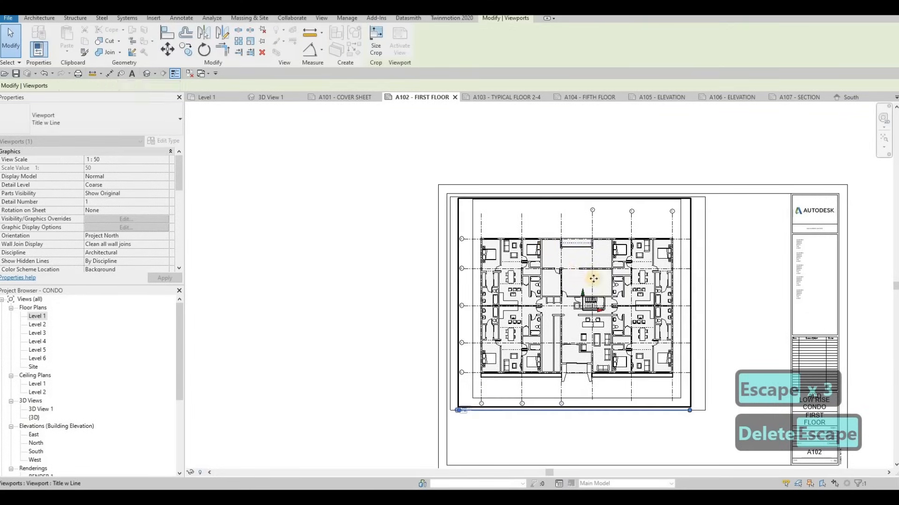
pyautogui.press('Left')
pyautogui.press('Left')
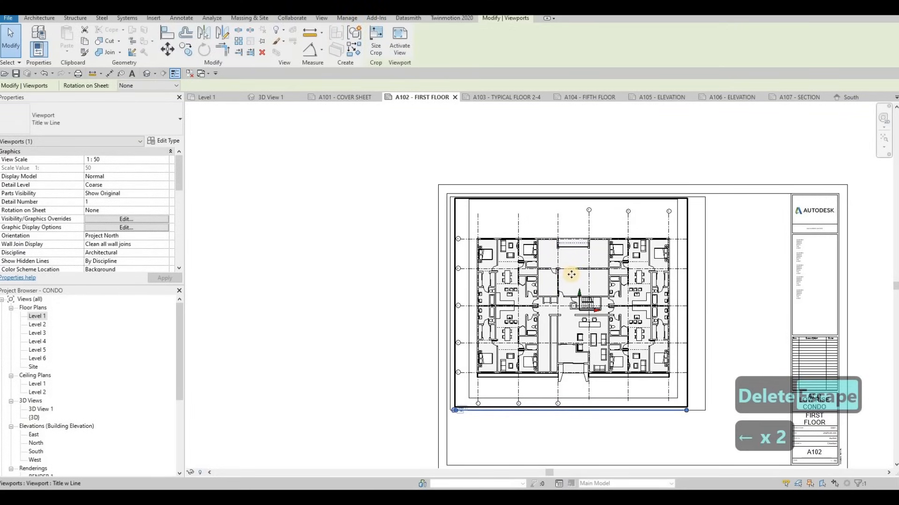
pyautogui.press('Escape')
pyautogui.press('Escape')
# Move the rectangle's right-hand detail line inward to the plan viewport's edge, making the rectangle about 695 mm wide.
pyautogui.click(704, 219)
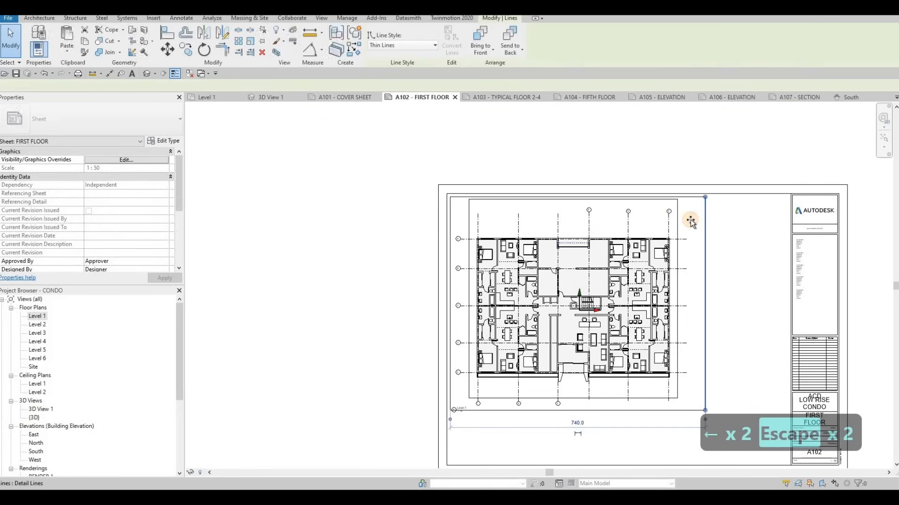
pyautogui.moveTo(691, 220); pyautogui.dragTo(674, 260)
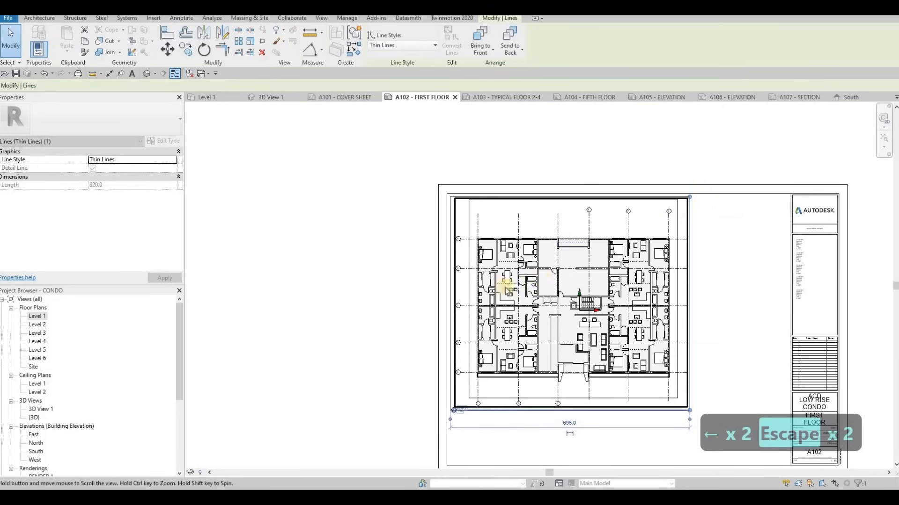
pyautogui.moveTo(412, 398); pyautogui.dragTo(450, 253, button='middle')
pyautogui.scroll(3, 450, 255)
pyautogui.press('Escape')
# Select the Level 1 view title and shift it slightly down, clear of the rectangle's lower line.
pyautogui.moveTo(457, 257)
pyautogui.mouseDown()
pyautogui.moveTo(462, 276)
pyautogui.moveTo(457, 264)
pyautogui.mouseUp()
pyautogui.scroll(-3, 543, 228)
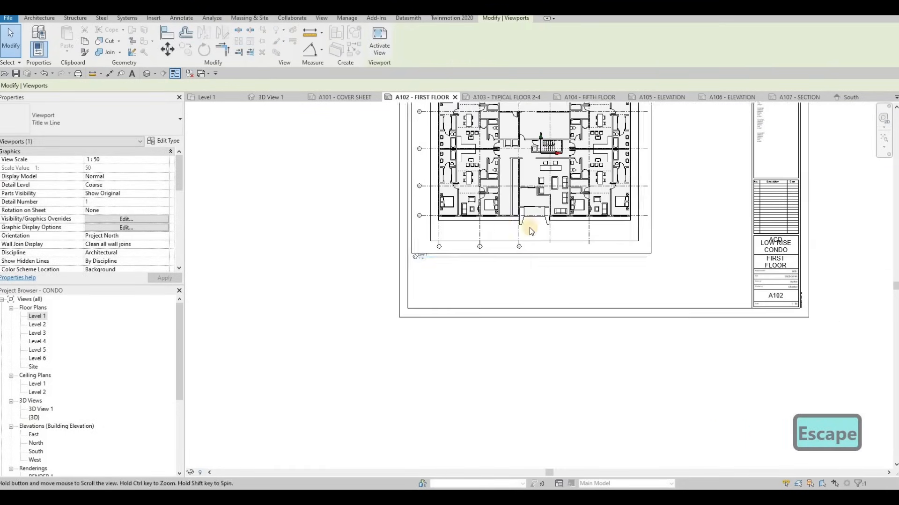
pyautogui.scroll(5, 449, 258)
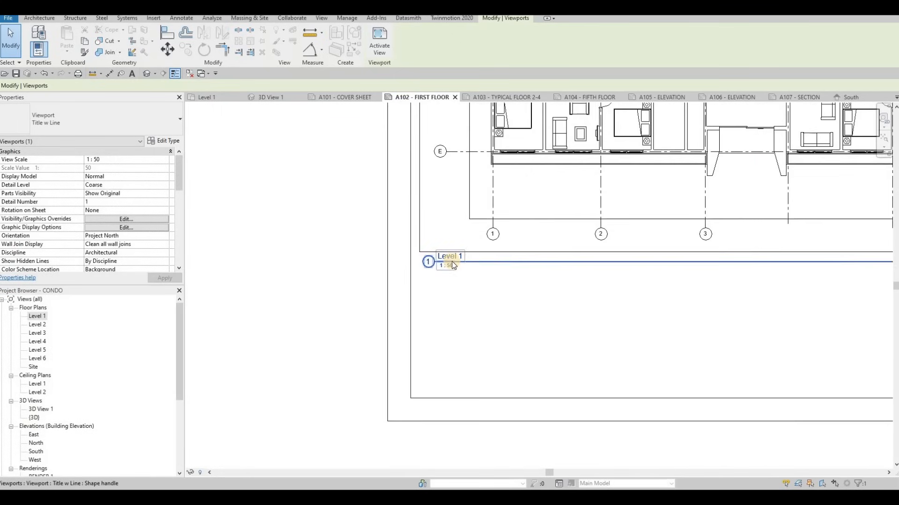
pyautogui.press('Escape')
pyautogui.moveTo(456, 271); pyautogui.dragTo(448, 274, button='middle')
pyautogui.click(448, 274)
pyautogui.press('Down')
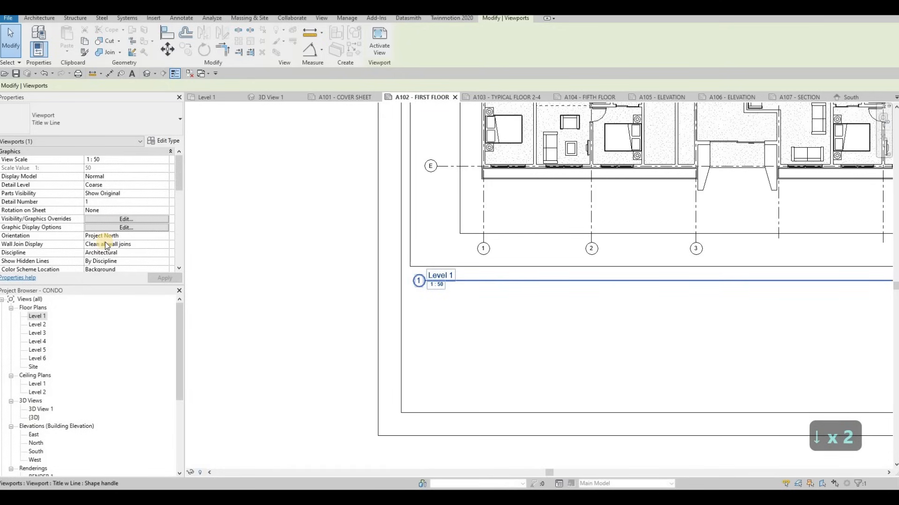
pyautogui.scroll(-5, 96, 231)
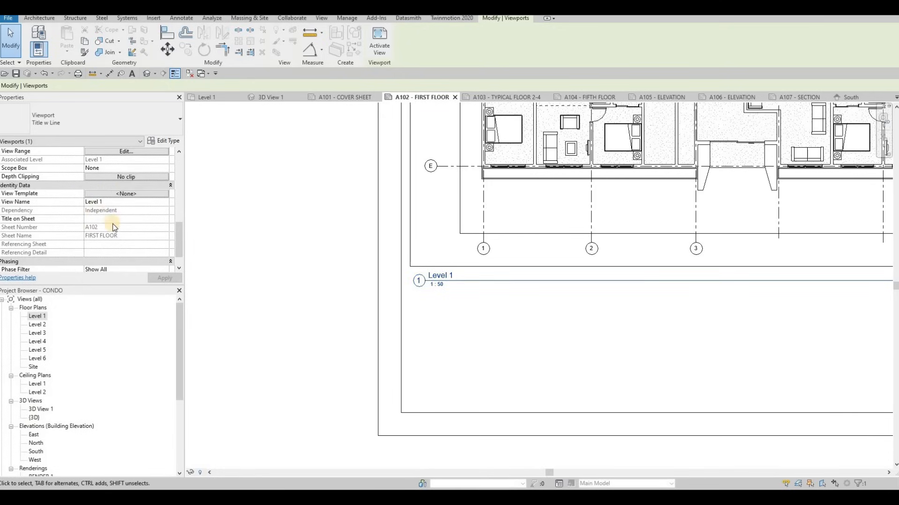
pyautogui.scroll(4, 82, 150)
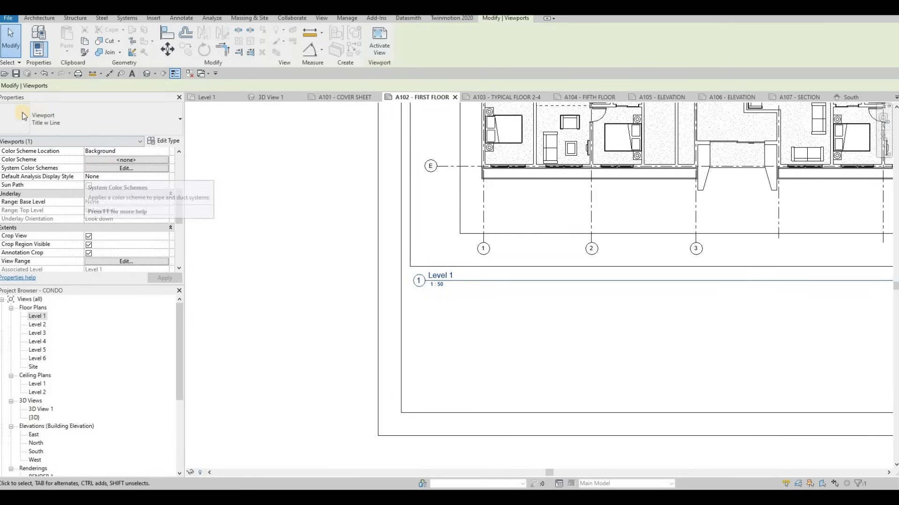
pyautogui.press('Escape')
pyautogui.press('Escape')
pyautogui.press('Escape')
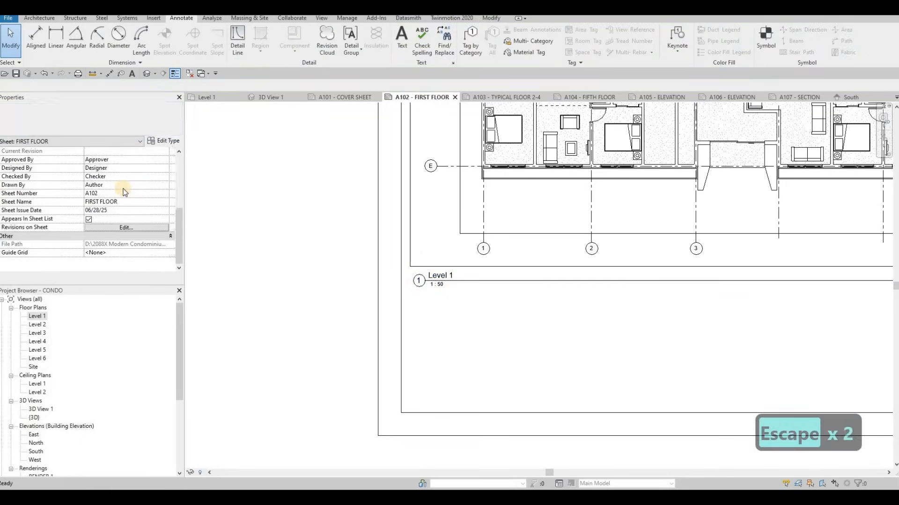
pyautogui.scroll(4, 125, 189)
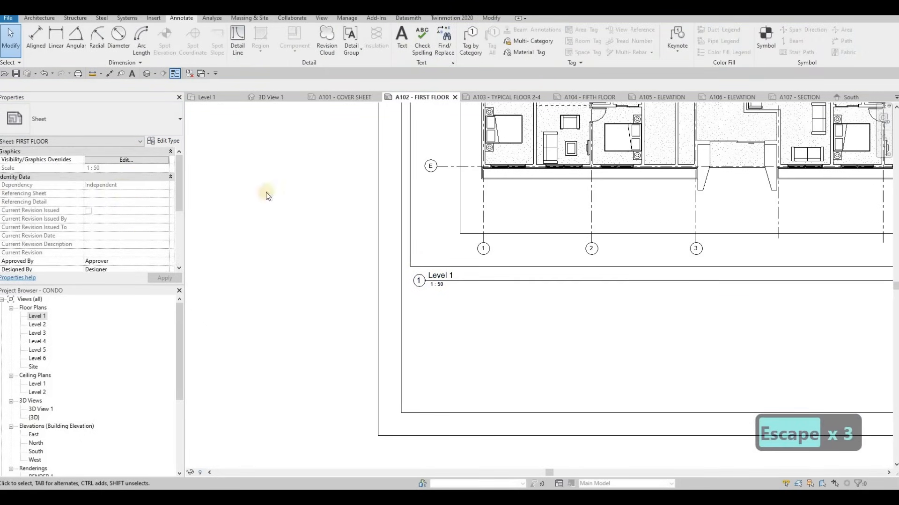
# Set the Title on Sheet of the Level 1 viewport to FIRST FLOOR.
pyautogui.click(457, 201)
pyautogui.scroll(-3, 77, 229)
pyautogui.scroll(-4, 120, 225)
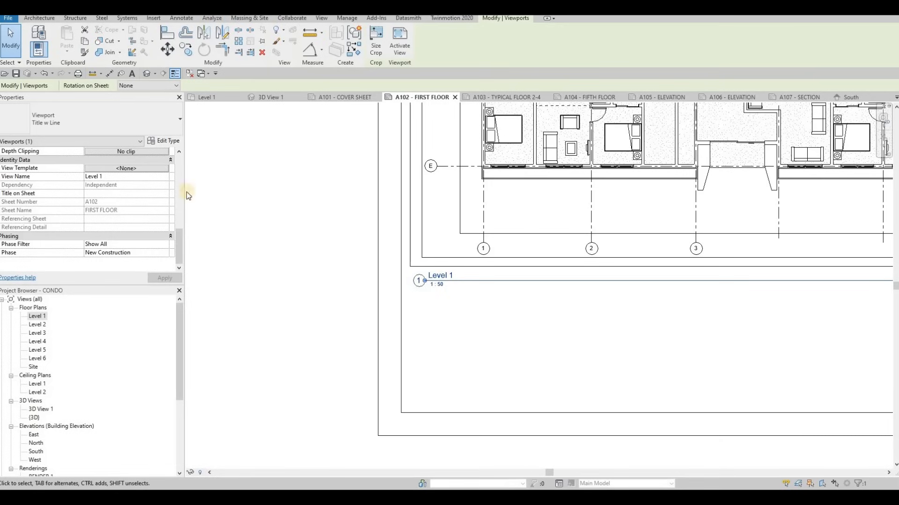
pyautogui.click(97, 195)
pyautogui.write('FIR')
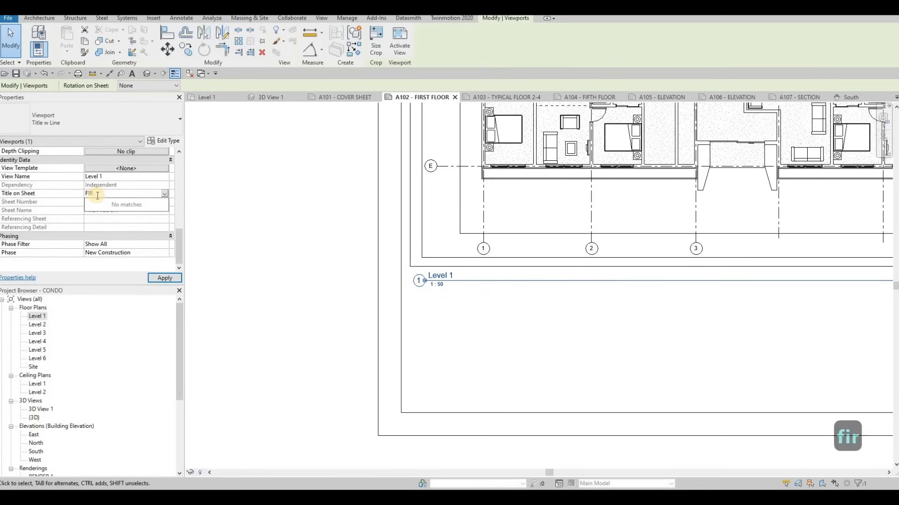
pyautogui.write('ST FLOOR')
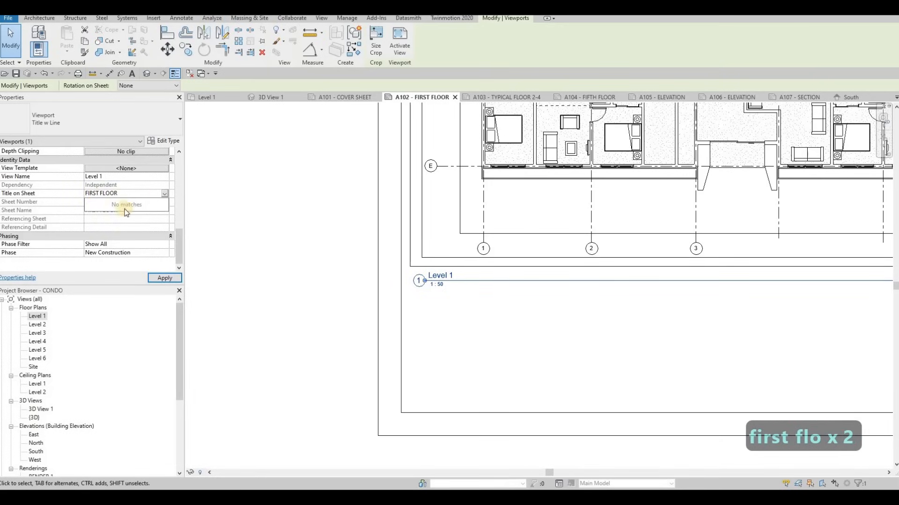
pyautogui.click(170, 279)
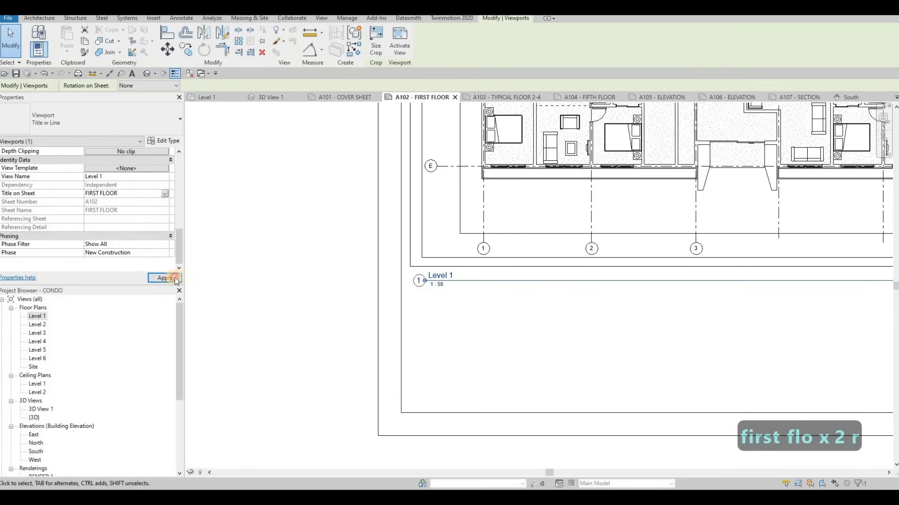
pyautogui.click(456, 293)
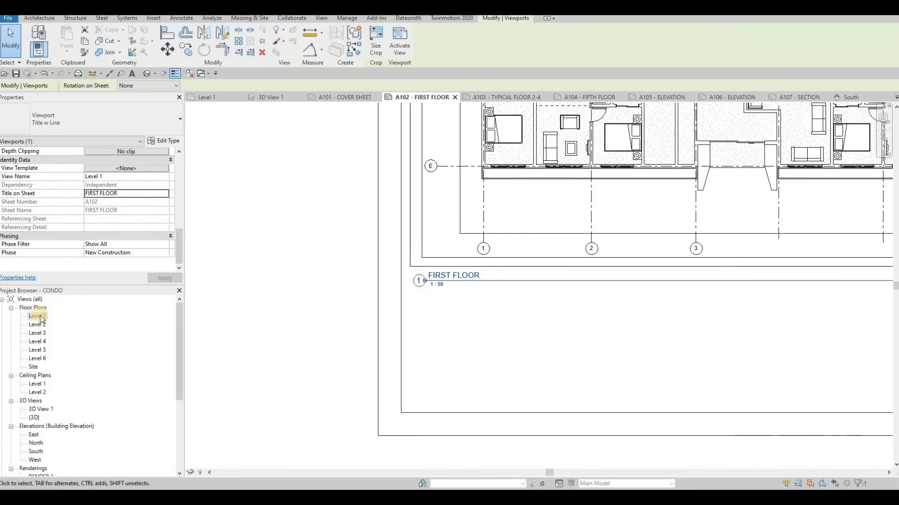
# Shorten the viewport's title line so it ends just past the FIRST FLOOR text, and deselect the viewport.
pyautogui.scroll(-3, 301, 257)
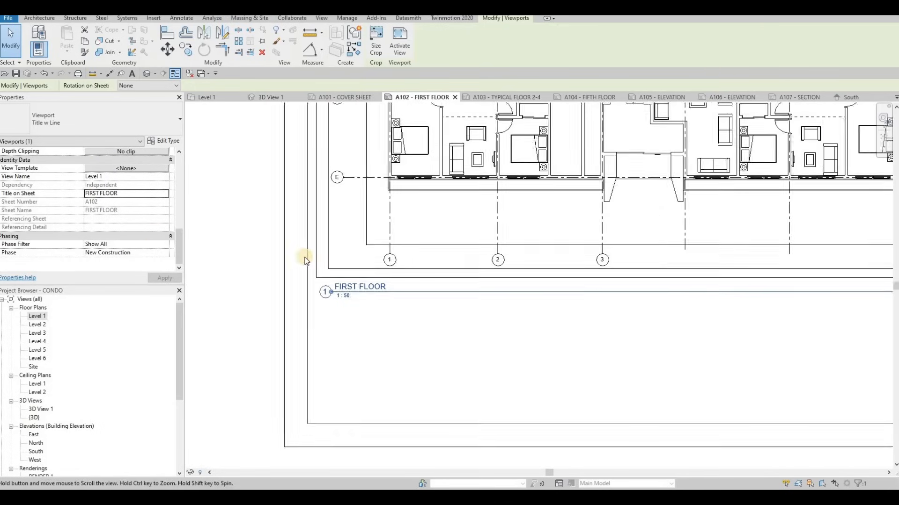
pyautogui.moveTo(373, 311); pyautogui.dragTo(370, 315, button='middle')
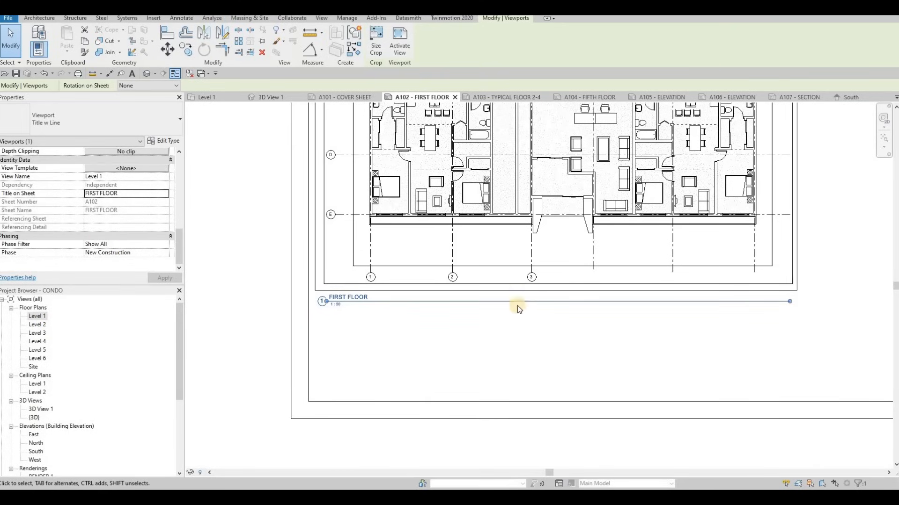
pyautogui.moveTo(765, 301); pyautogui.dragTo(369, 321)
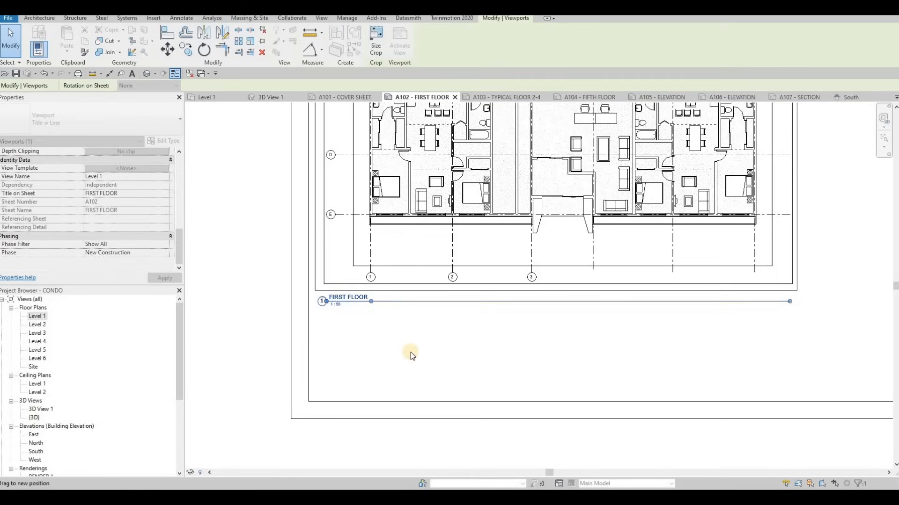
pyautogui.scroll(-4, 421, 346)
pyautogui.press('Escape')
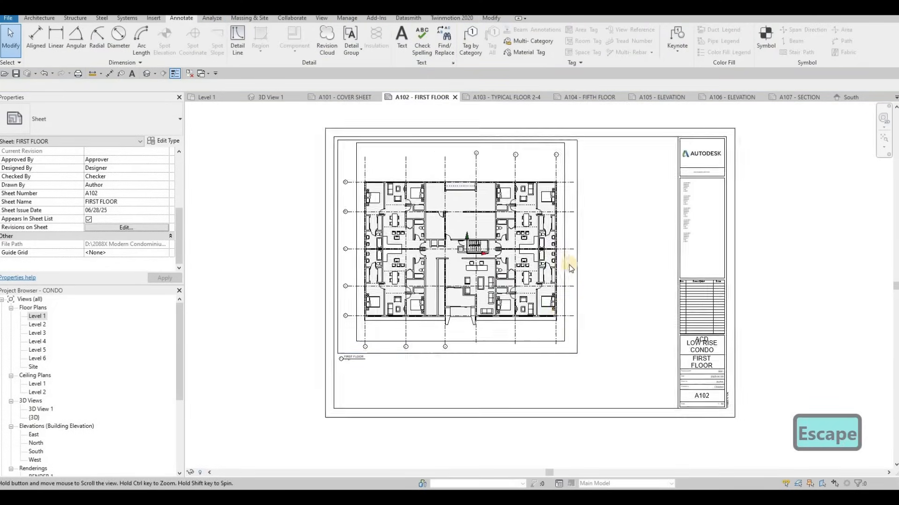
pyautogui.scroll(-1, 569, 265)
pyautogui.press('Escape')
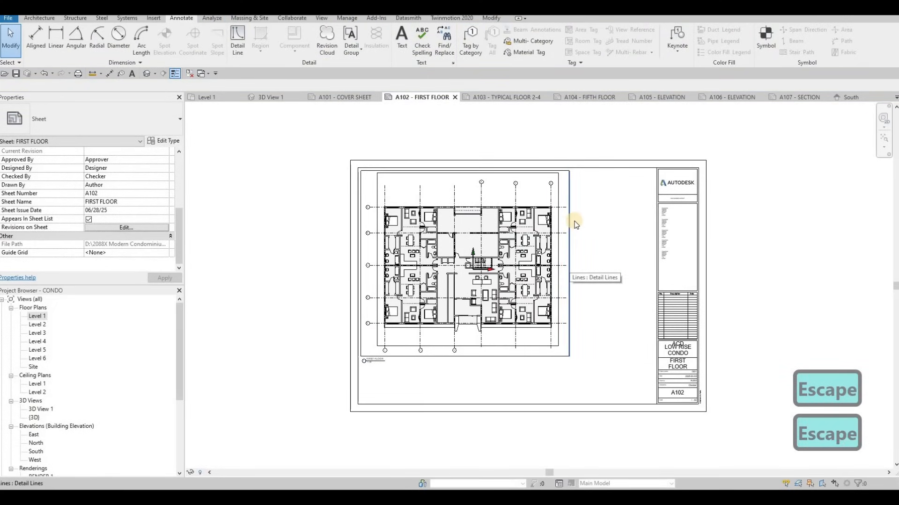
# Copy the four detail lines of the frame around the plan and paste them onto sheet A103 - TYPICAL FLOOR 2-4, aligned to the current view.
pyautogui.press('Tab')
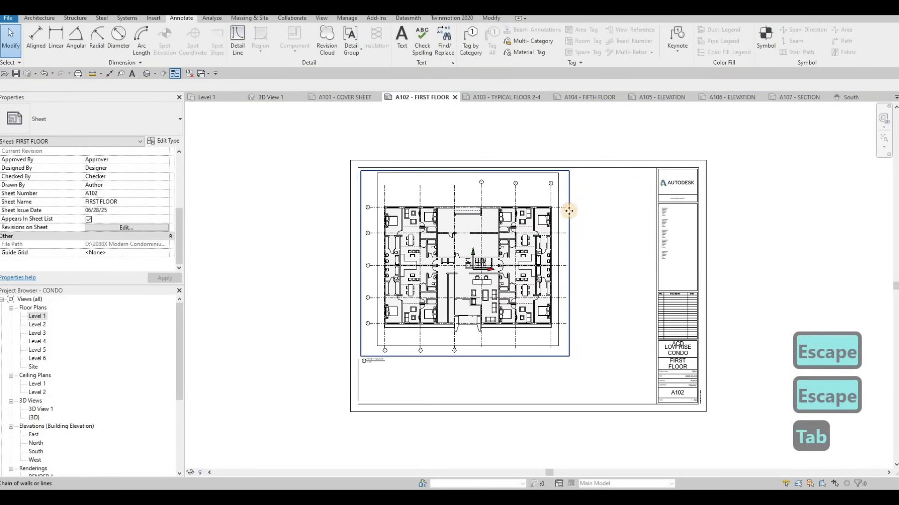
pyautogui.click(280, 108)
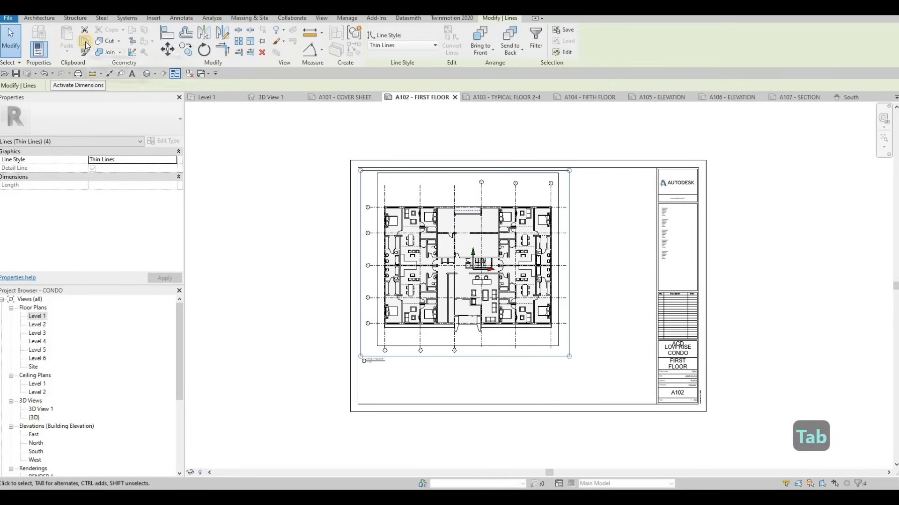
pyautogui.click(84, 42)
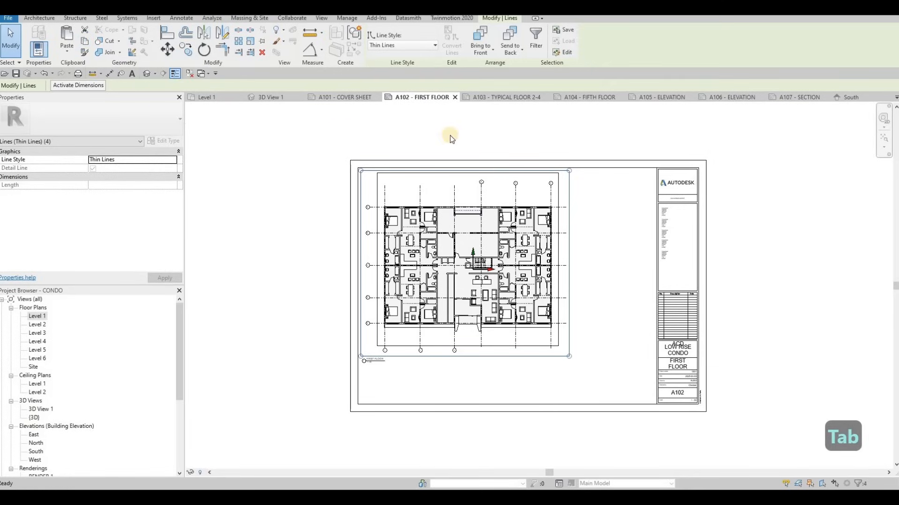
pyautogui.click(499, 98)
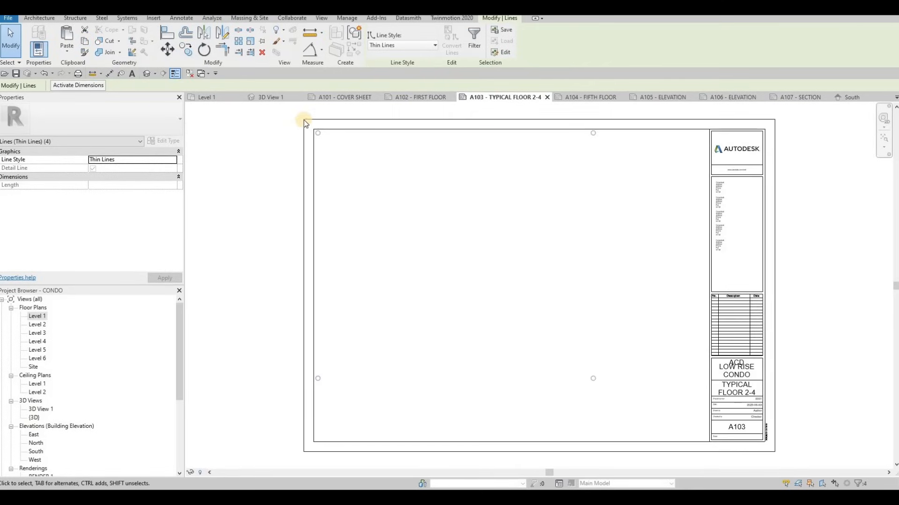
pyautogui.click(69, 53)
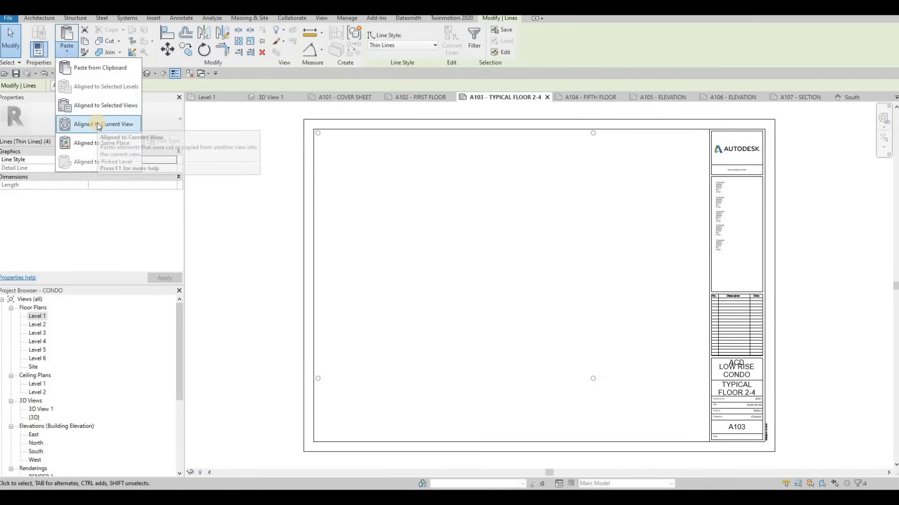
pyautogui.click(99, 124)
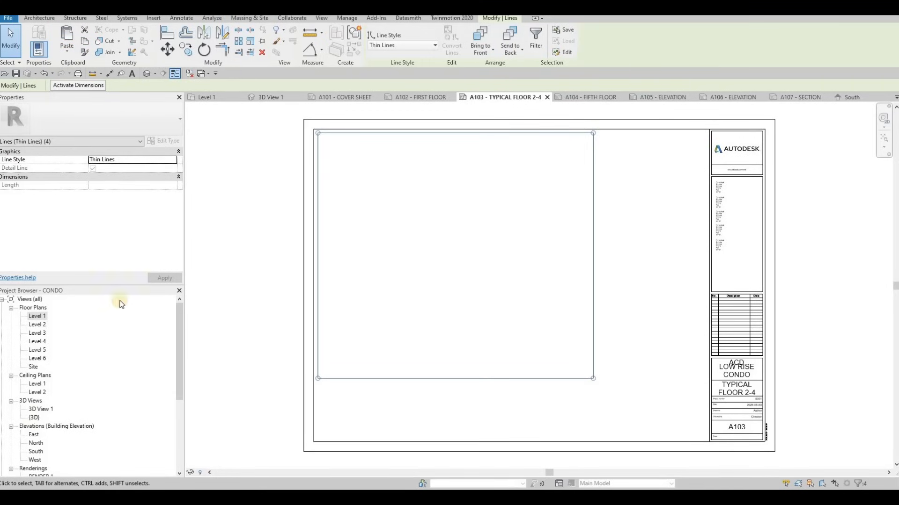
# Open the Level 2 floor plan and set its view scale to 1:50.
pyautogui.moveTo(37, 325); pyautogui.dragTo(220, 459)
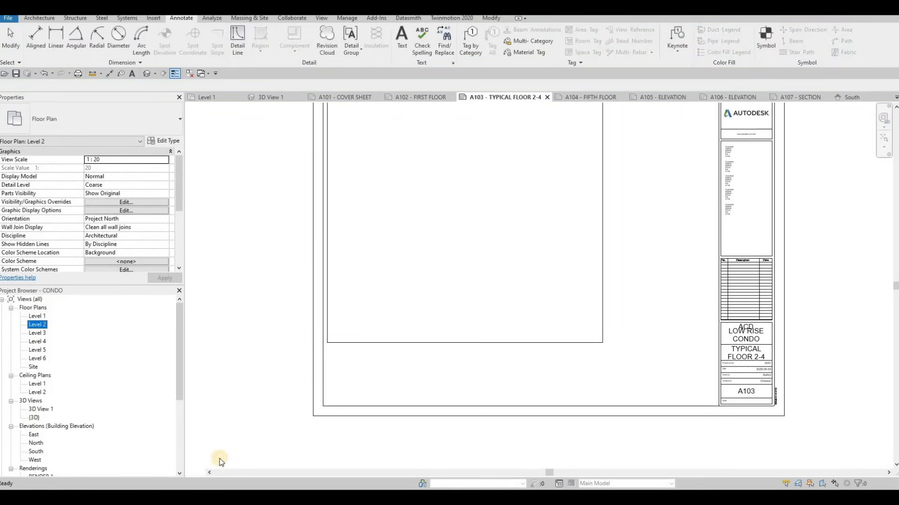
pyautogui.click(205, 473)
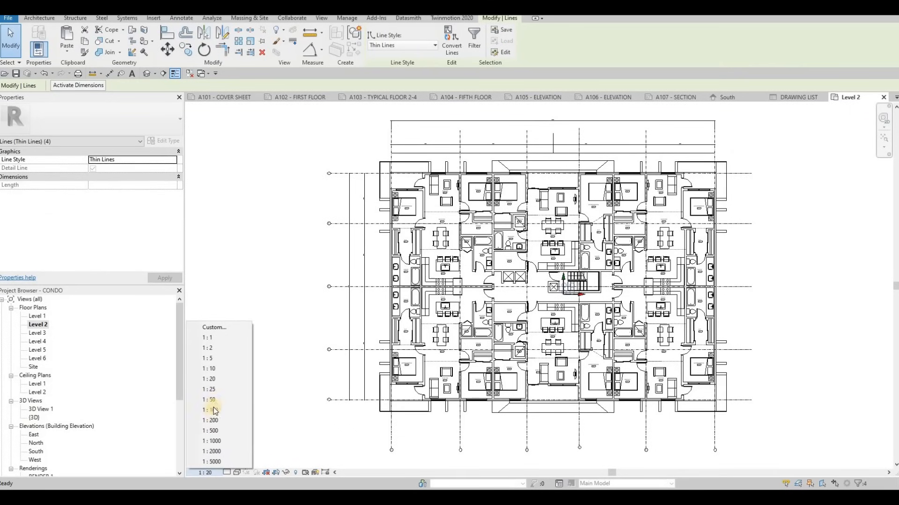
pyautogui.click(216, 400)
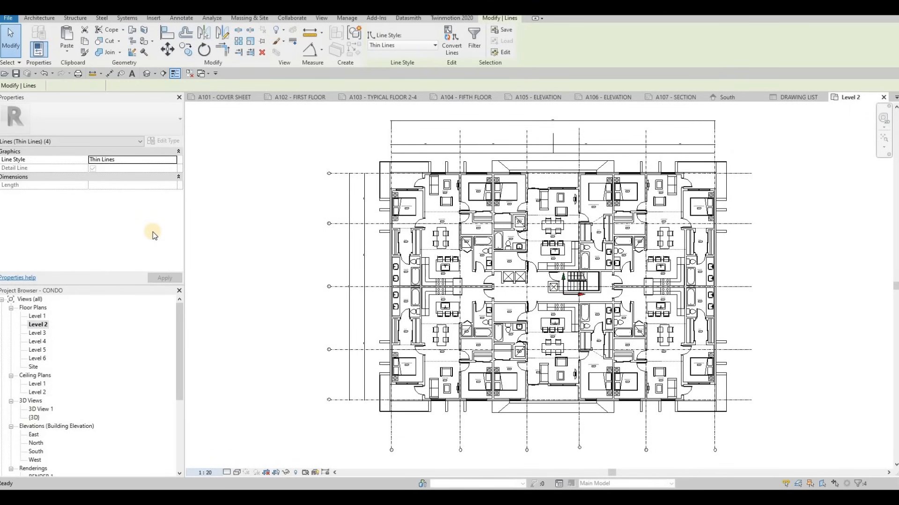
pyautogui.press('Escape')
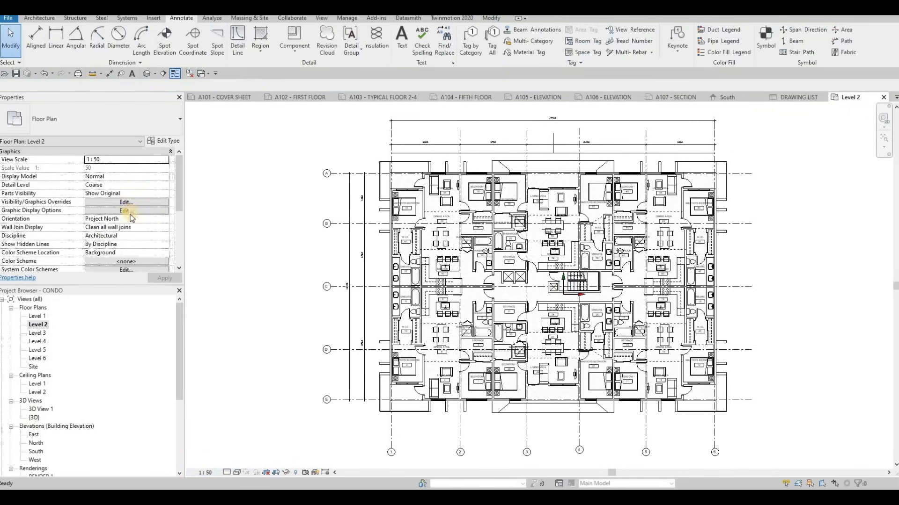
# Set the Title on Sheet of the Level 2 floor plan to TYPICAL FLOOR PLAN 2-4.
pyautogui.scroll(-3, 126, 234)
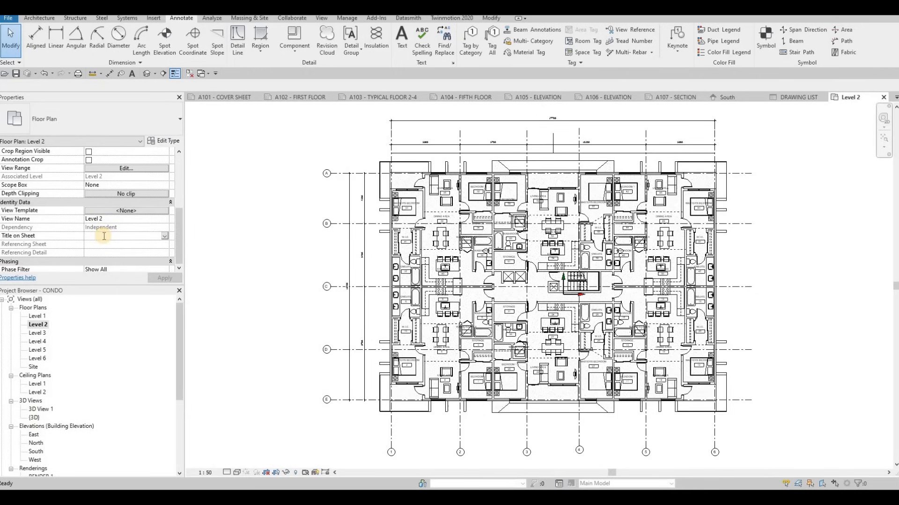
pyautogui.write('TYPICAL')
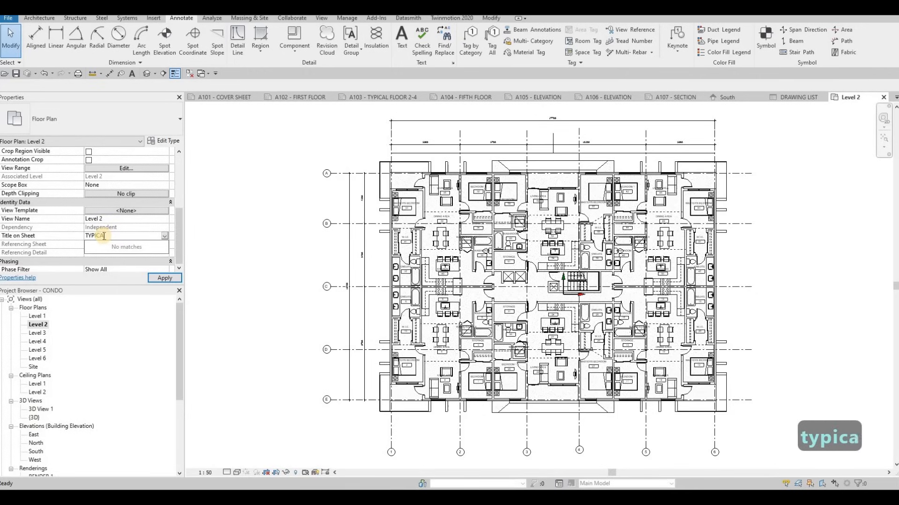
pyautogui.write(' FLOOR PL')
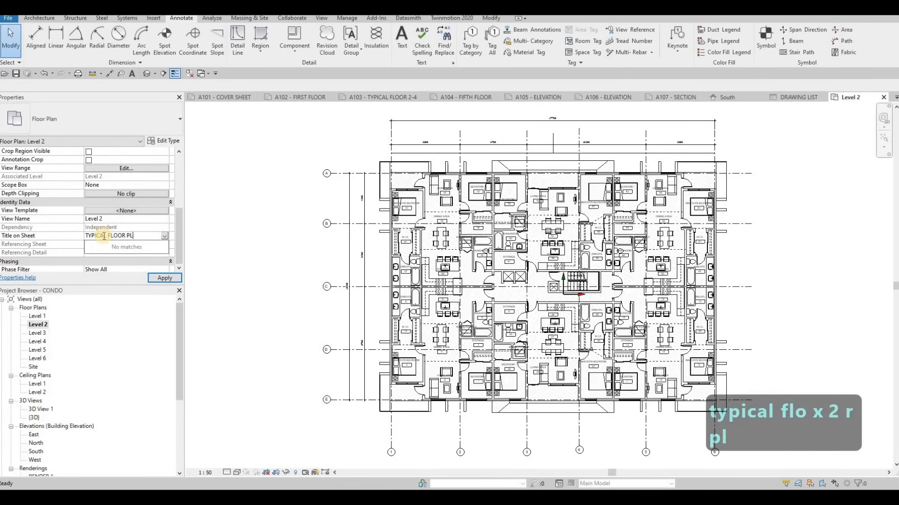
pyautogui.write('AMN')
pyautogui.press('BackSpace')
pyautogui.write('N 2-4')
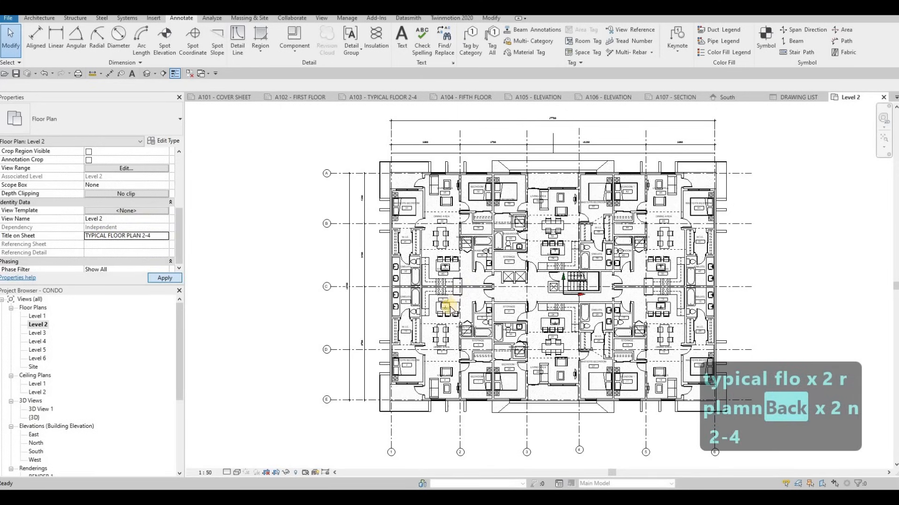
# Turn on Crop View, Crop Region Visible and Annotation Crop for the Level 2 floor plan.
pyautogui.moveTo(442, 272); pyautogui.dragTo(444, 253, button='middle')
pyautogui.scroll(-1, 445, 253)
pyautogui.scroll(1, 105, 201)
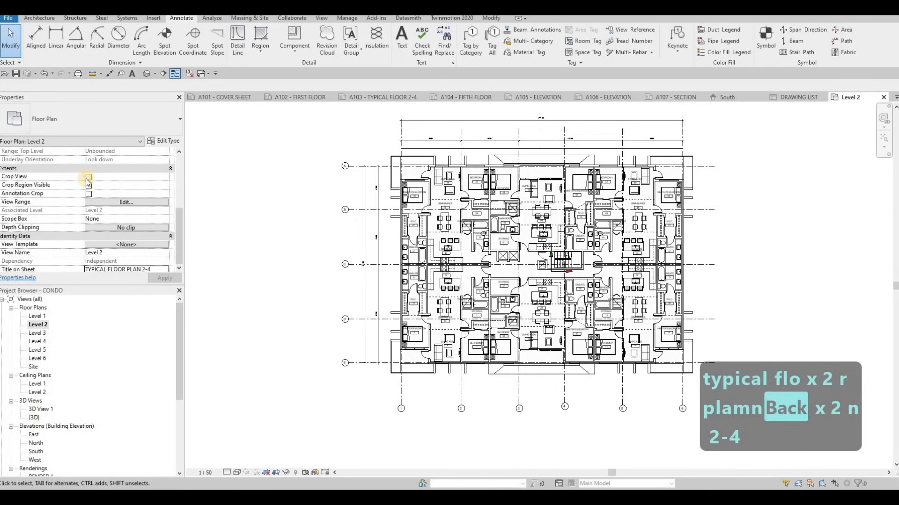
pyautogui.click(89, 177)
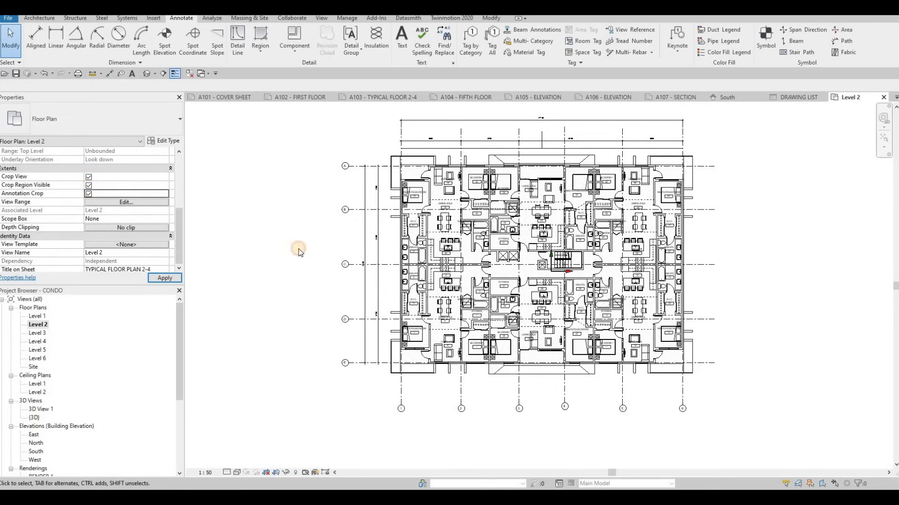
pyautogui.scroll(-5, 322, 240)
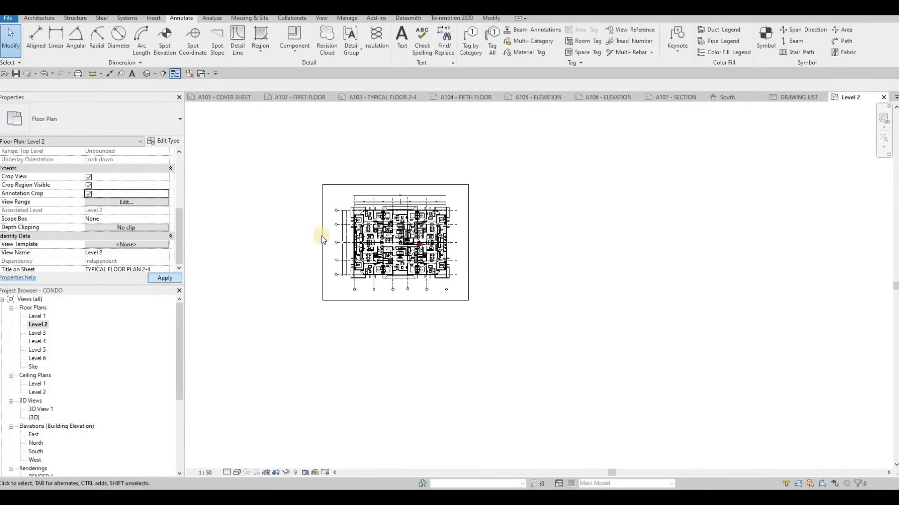
# Pull the Level 2 crop region's edges in on all four sides to fit closely around the plan and its grid bubbles.
pyautogui.scroll(4, 327, 236)
pyautogui.click(328, 256)
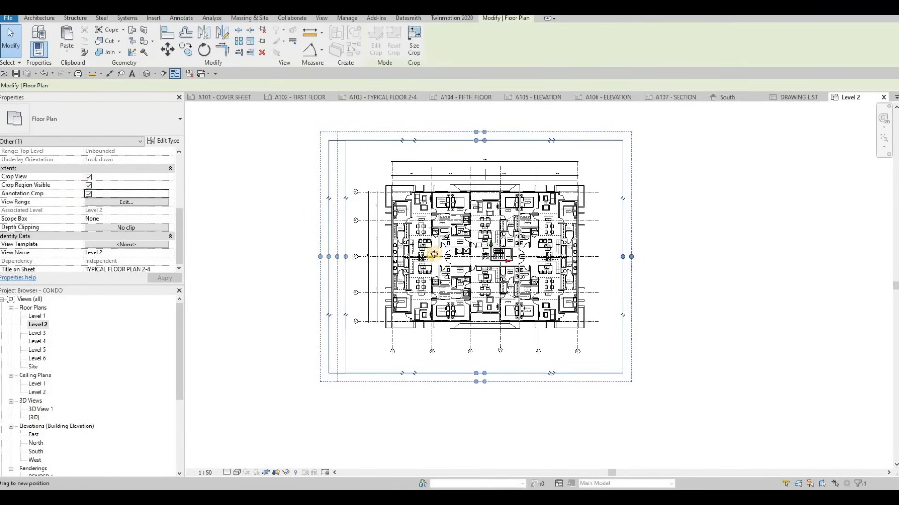
pyautogui.moveTo(605, 258); pyautogui.dragTo(603, 258)
pyautogui.moveTo(477, 373); pyautogui.dragTo(478, 350)
pyautogui.moveTo(478, 140); pyautogui.dragTo(478, 152)
pyautogui.moveTo(476, 350); pyautogui.dragTo(477, 341)
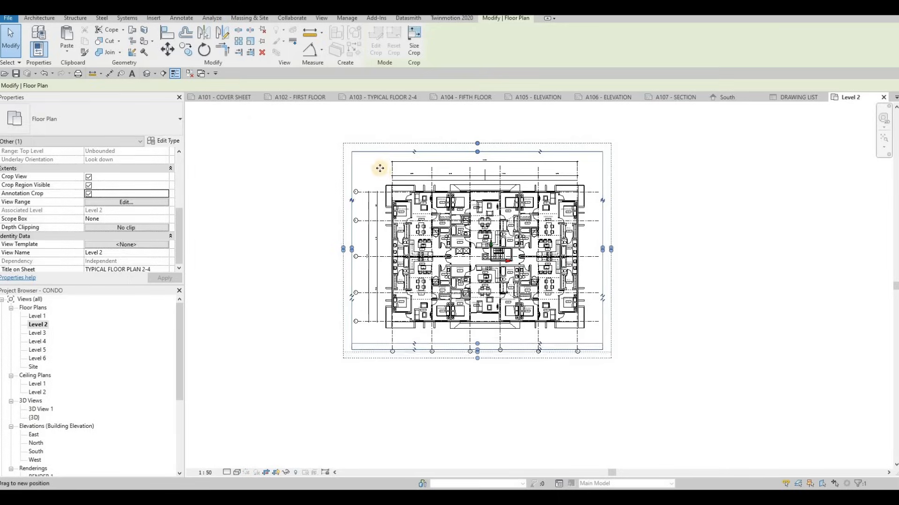
# Place the Level 2 floor plan on sheet A103 - TYPICAL FLOOR 2-4 over the pasted frame.
pyautogui.click(388, 99)
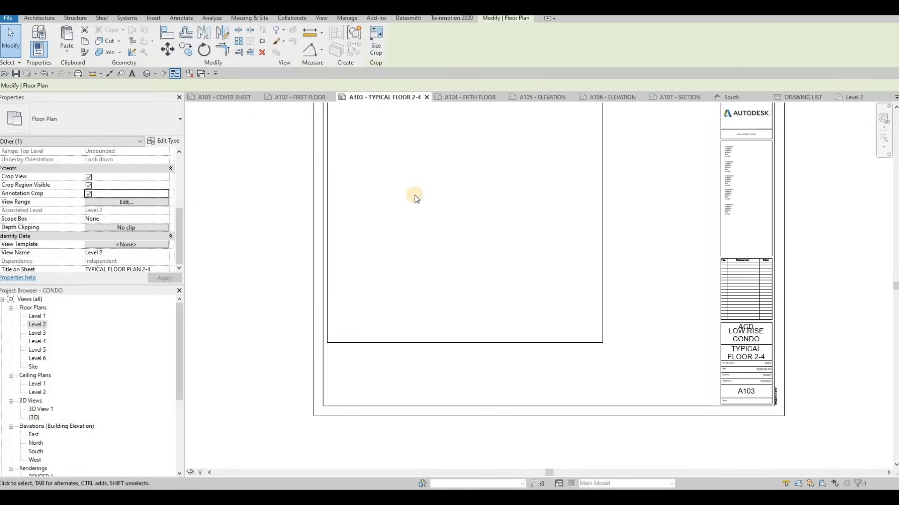
pyautogui.click(444, 192)
pyautogui.moveTo(448, 227); pyautogui.dragTo(483, 260, button='middle')
pyautogui.click(482, 260)
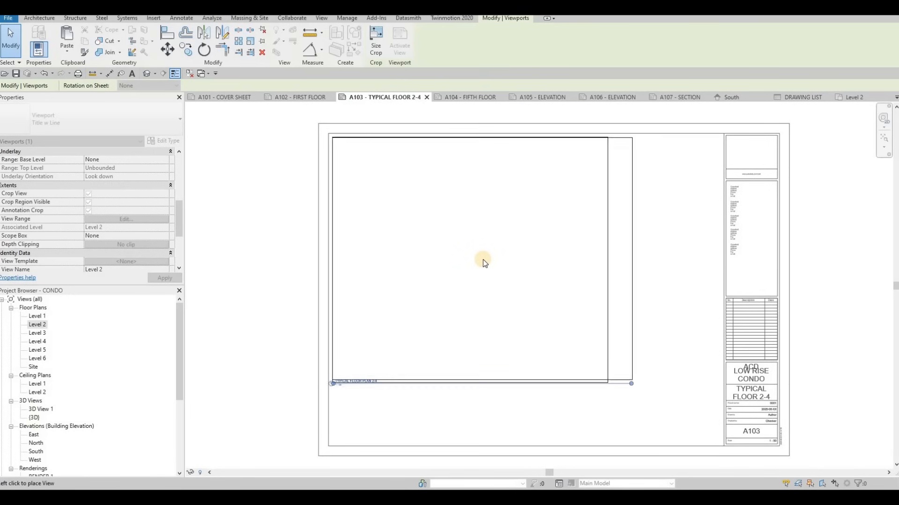
pyautogui.press('Escape')
pyautogui.press('Escape')
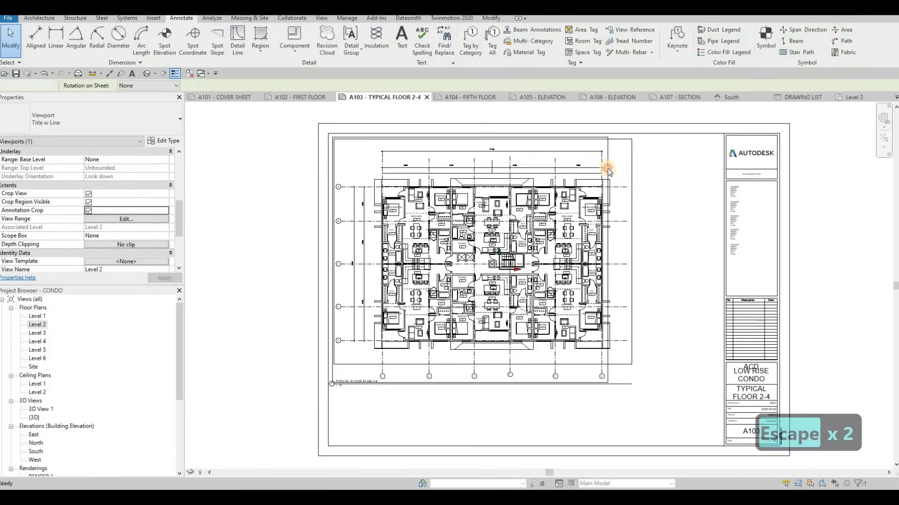
# Activate the Level 2 view on the sheet, pull its left and right crop edges closer to the plan, and deactivate the view.
pyautogui.click(607, 168)
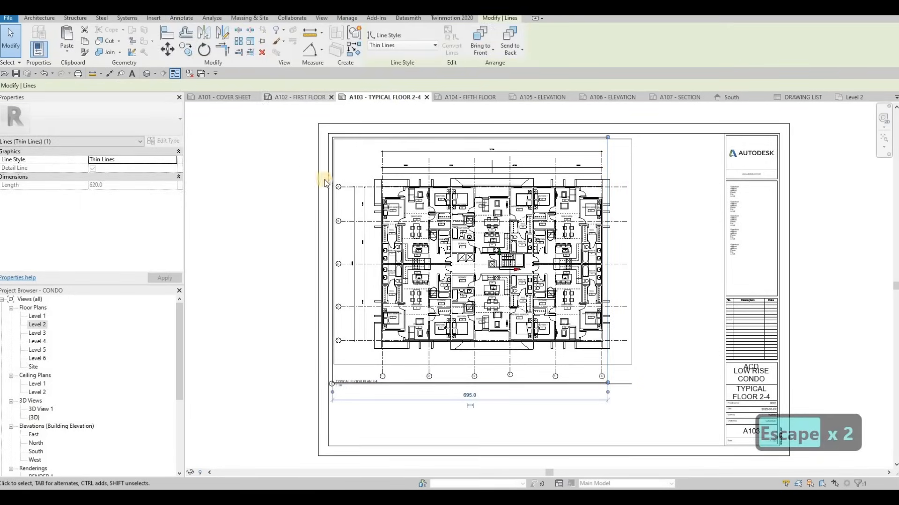
pyautogui.doubleClick(596, 169)
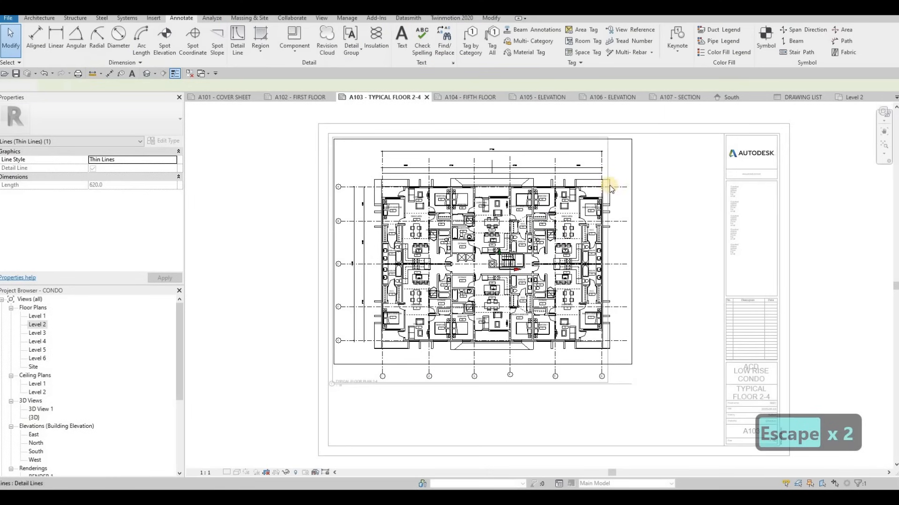
pyautogui.click(631, 193)
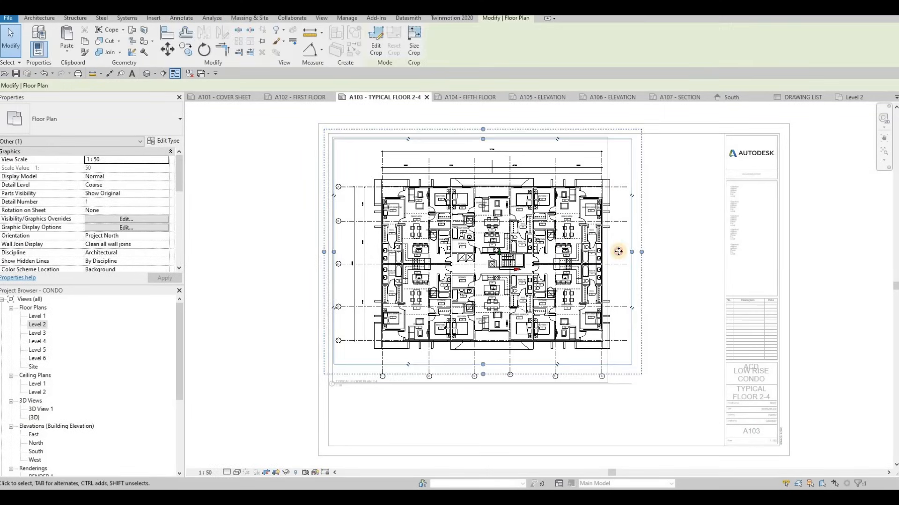
pyautogui.moveTo(615, 251)
pyautogui.mouseDown()
pyautogui.moveTo(346, 264)
pyautogui.moveTo(346, 242)
pyautogui.moveTo(339, 266)
pyautogui.mouseUp()
pyautogui.moveTo(220, 275); pyautogui.dragTo(364, 229)
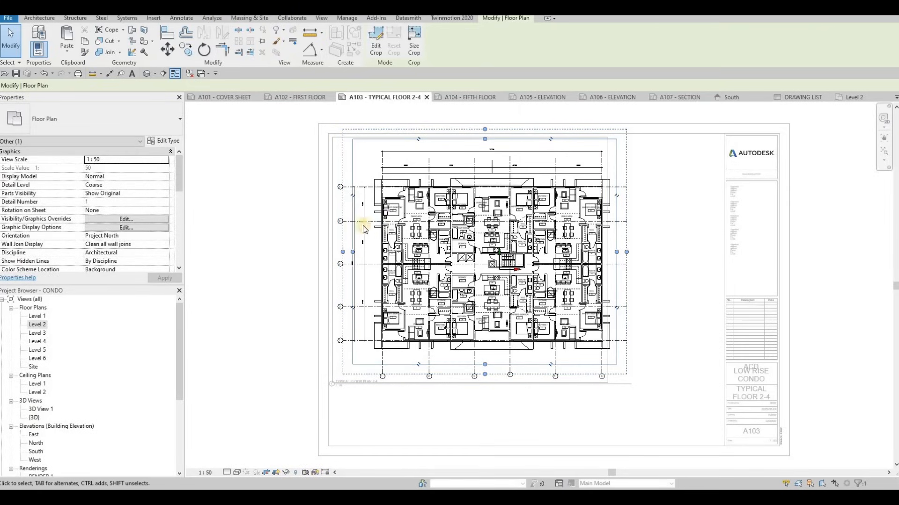
pyautogui.click(241, 275)
pyautogui.doubleClick(423, 265)
# Nudge the Level 2 viewport slightly left to line up with the frame's left edge, and deselect it.
pyautogui.click(422, 264)
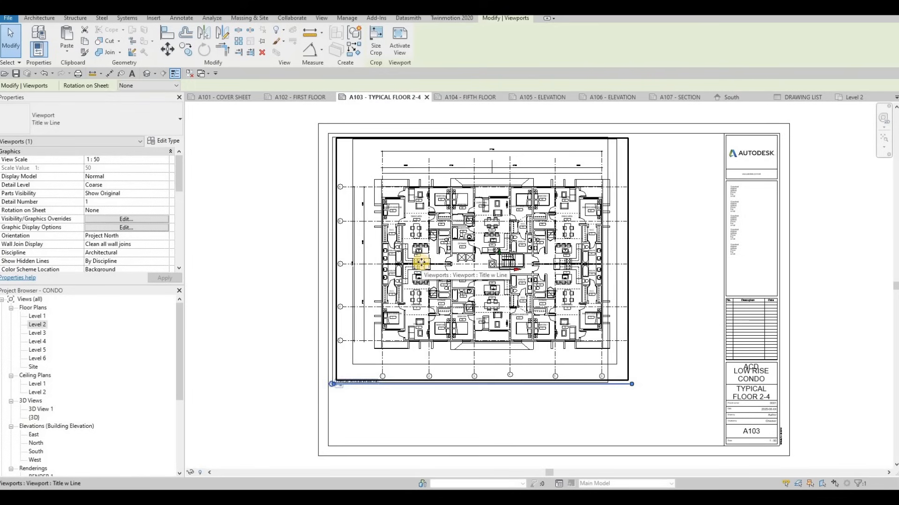
pyautogui.press('Left')
pyautogui.press('Escape')
pyautogui.press('Escape')
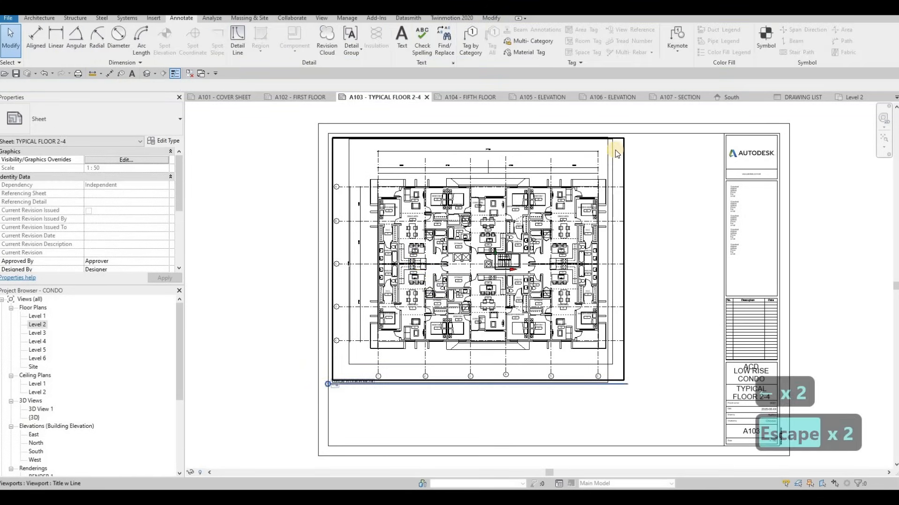
# Widen the frame by moving its right detail line outward past the ends of the plan's grid lines.
pyautogui.click(625, 146)
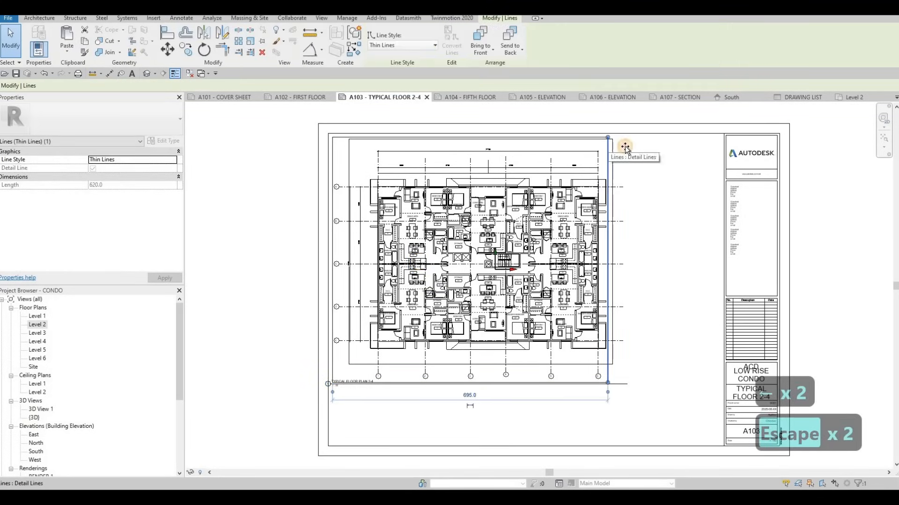
pyautogui.press('Escape')
pyautogui.press('Escape')
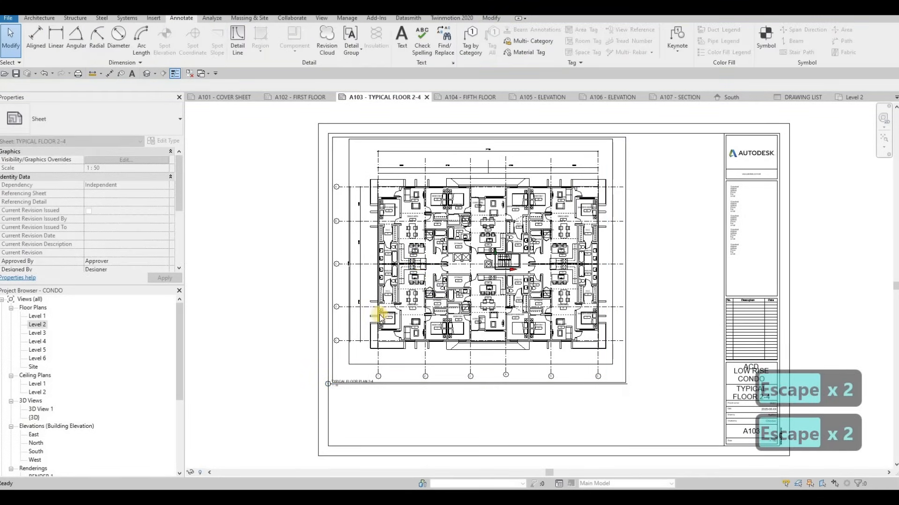
# Shorten the viewport's title line so it ends just past the TYPICAL FLOOR PLAN 2-4 text, and deselect the viewport.
pyautogui.scroll(5, 418, 295)
pyautogui.click(441, 305)
pyautogui.moveTo(441, 305); pyautogui.dragTo(517, 317)
pyautogui.scroll(-5, 596, 241)
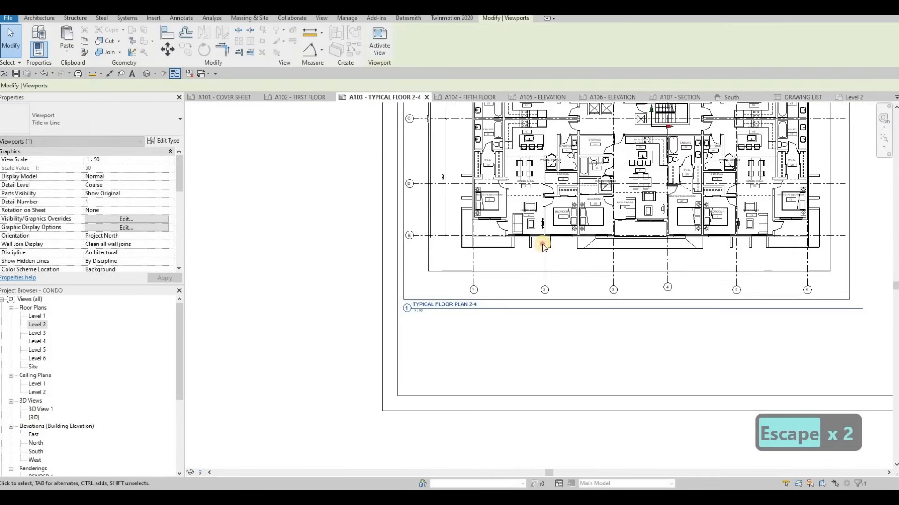
pyautogui.moveTo(809, 299); pyautogui.dragTo(424, 300)
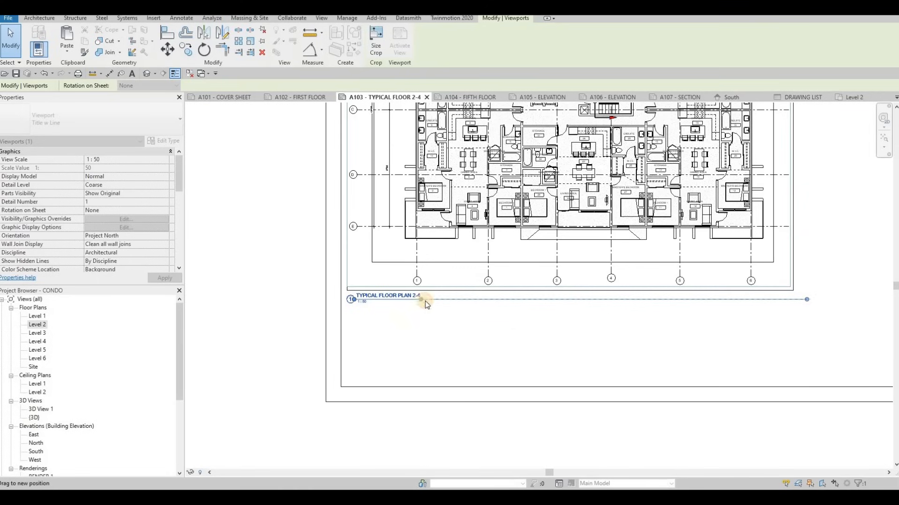
pyautogui.press('Escape')
pyautogui.press('Escape')
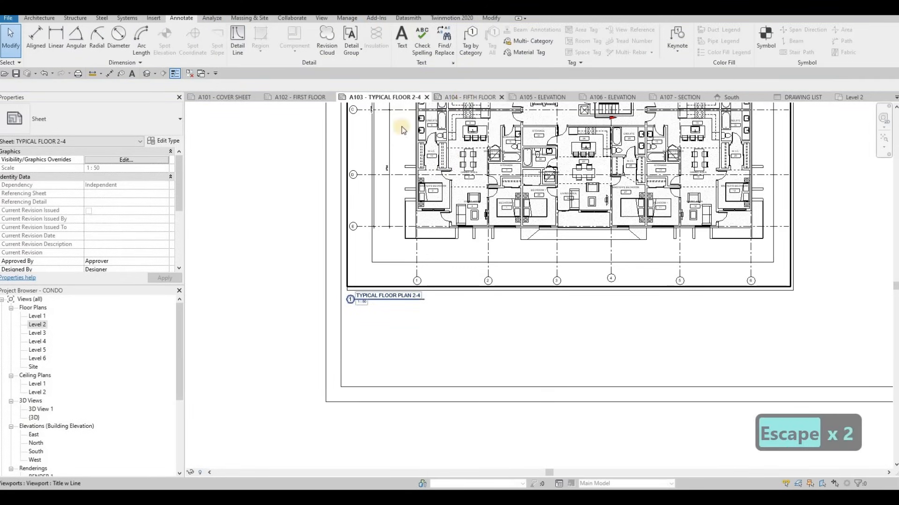
# Paste the copied frame lines onto sheet A104 - FIFTH FLOOR, aligned to the current view.
pyautogui.click(470, 97)
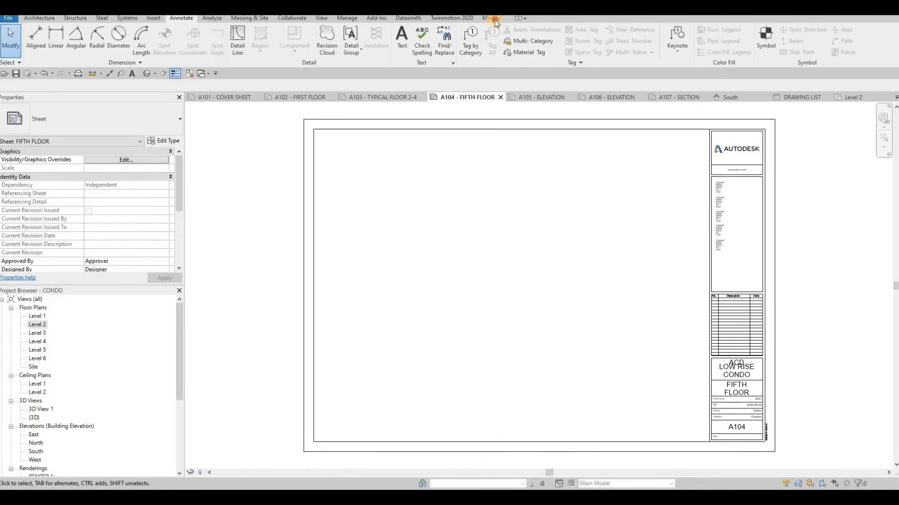
pyautogui.click(70, 54)
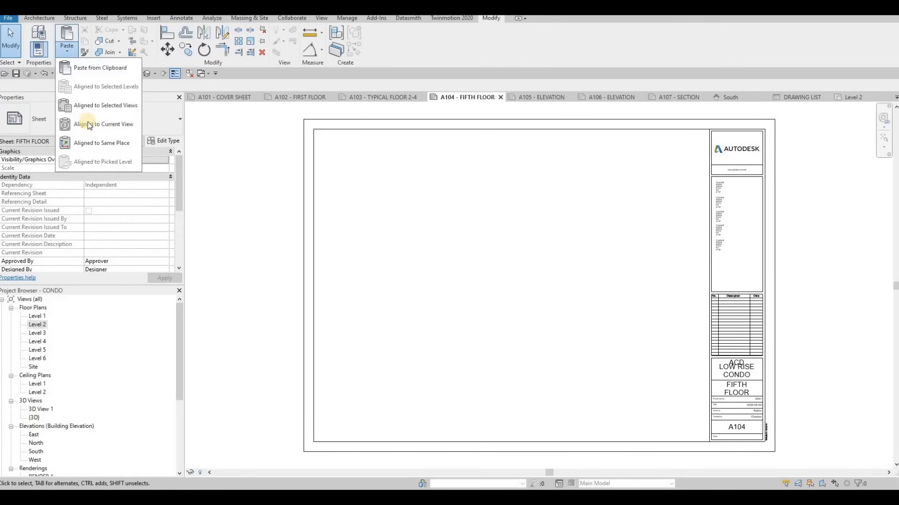
pyautogui.click(85, 122)
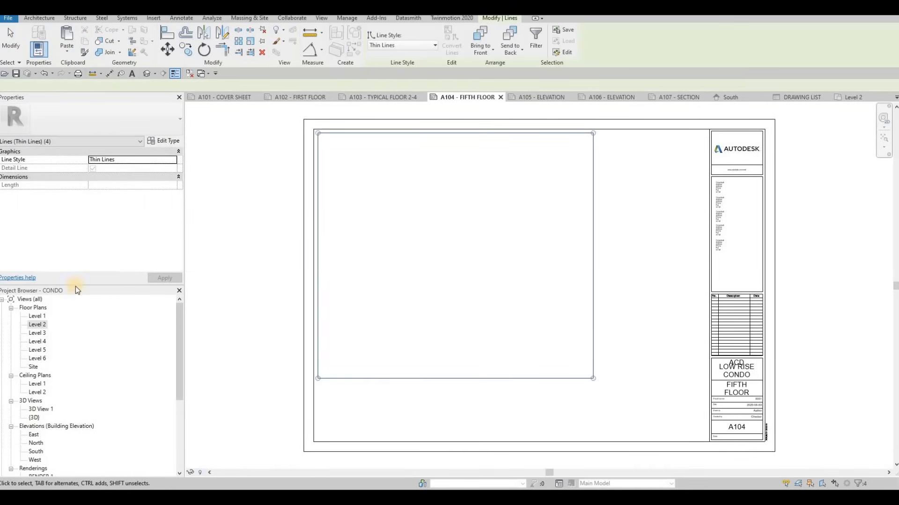
# Open the Level 5 floor plan and set its view scale to 1:50.
pyautogui.doubleClick(37, 350)
pyautogui.moveTo(279, 330); pyautogui.dragTo(222, 312, button='middle')
pyautogui.click(205, 473)
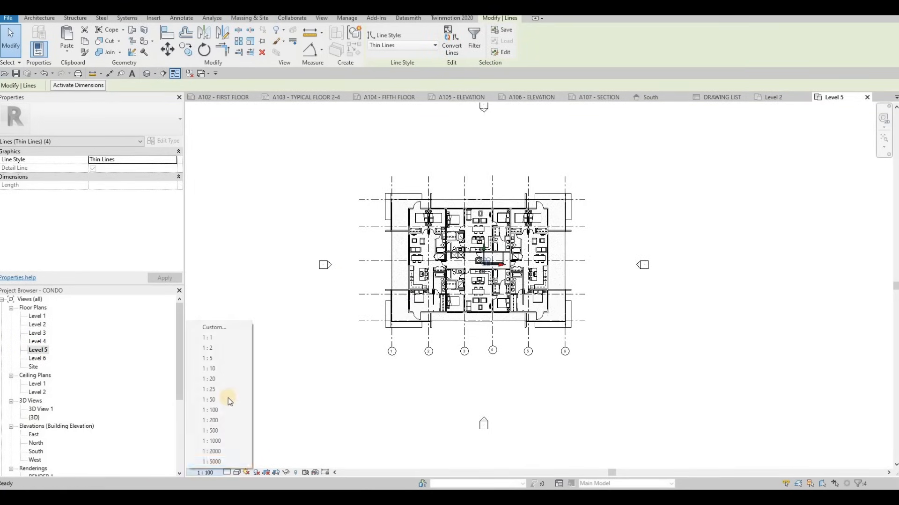
pyautogui.click(228, 399)
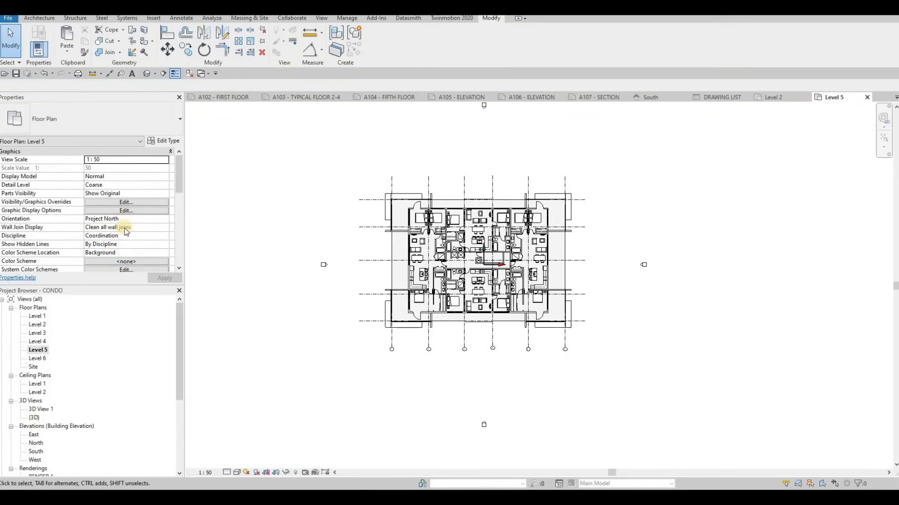
# Turn on Crop View, Crop Region Visible and Annotation Crop for the Level 5 floor plan.
pyautogui.scroll(-5, 91, 217)
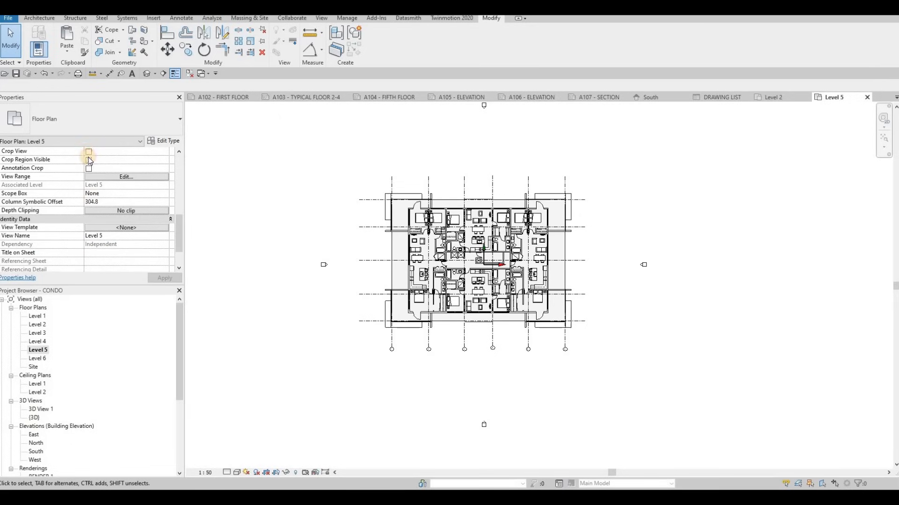
pyautogui.click(89, 160)
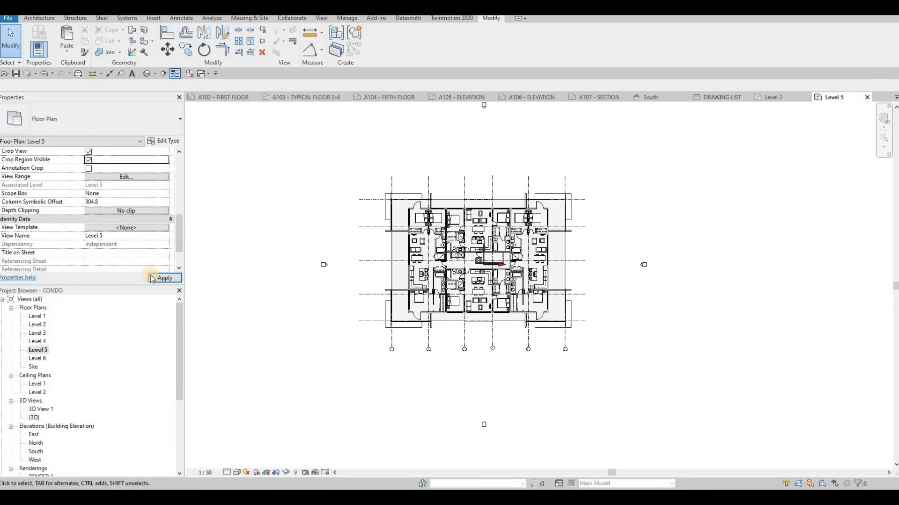
pyautogui.scroll(-2, 324, 255)
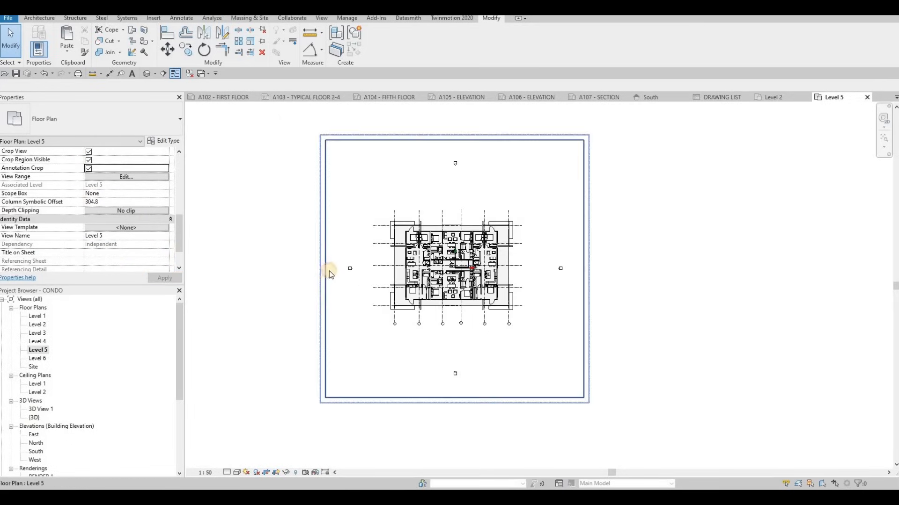
# Pull the Level 5 crop region's four edges in around the plan and grids, leaving the elevation markers outside.
pyautogui.click(326, 269)
pyautogui.moveTo(376, 276)
pyautogui.mouseDown()
pyautogui.moveTo(371, 269)
pyautogui.moveTo(389, 278)
pyautogui.moveTo(369, 271)
pyautogui.mouseUp()
pyautogui.moveTo(583, 269); pyautogui.dragTo(526, 270)
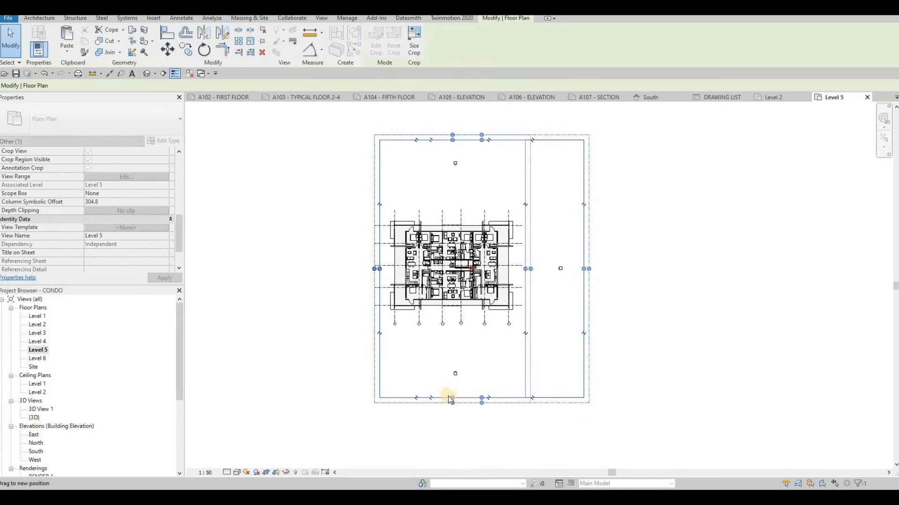
pyautogui.moveTo(455, 331); pyautogui.dragTo(456, 331)
pyautogui.moveTo(451, 140); pyautogui.dragTo(447, 202)
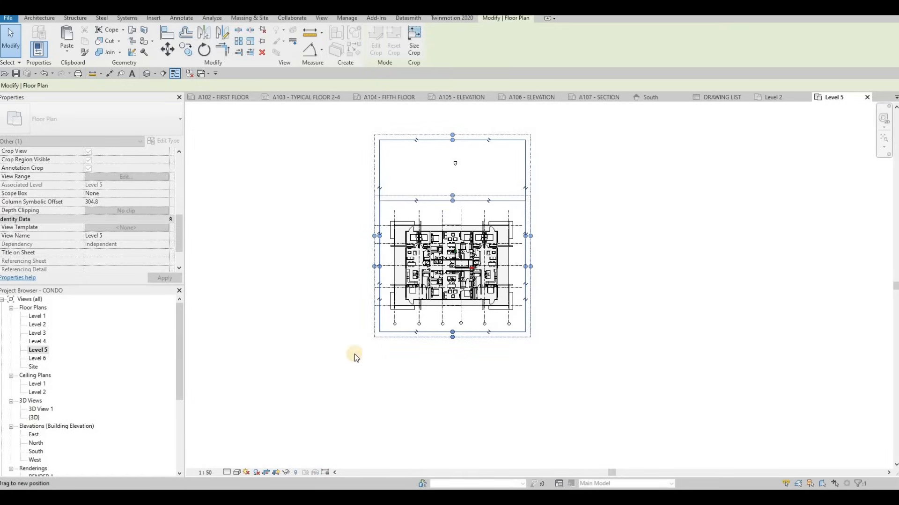
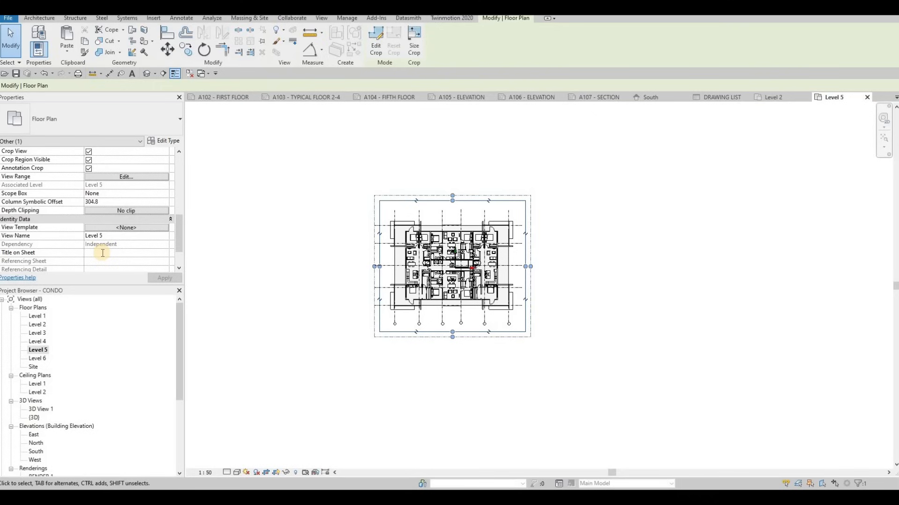
# Set the Level 5 floor plan's Title on Sheet to FIFTH FLOOR and apply it.
pyautogui.write('FIFTH')
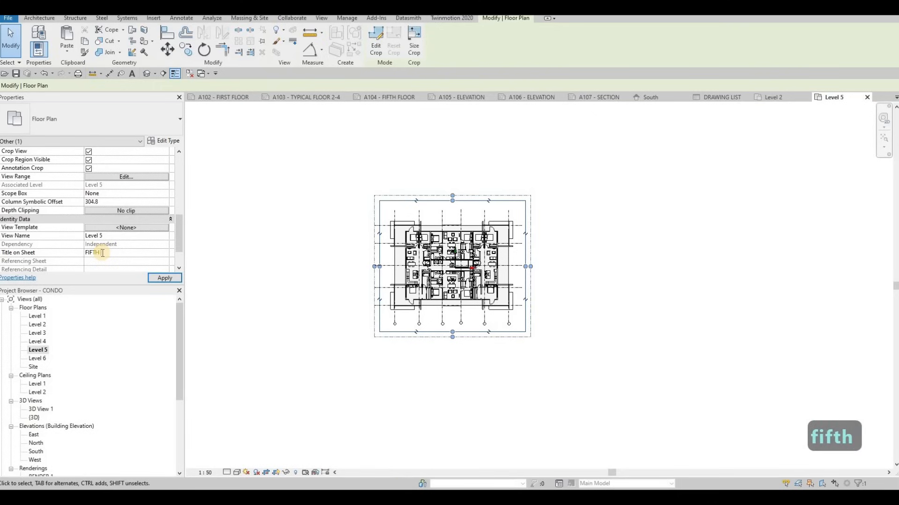
pyautogui.write(' FLOOR')
pyautogui.click(164, 278)
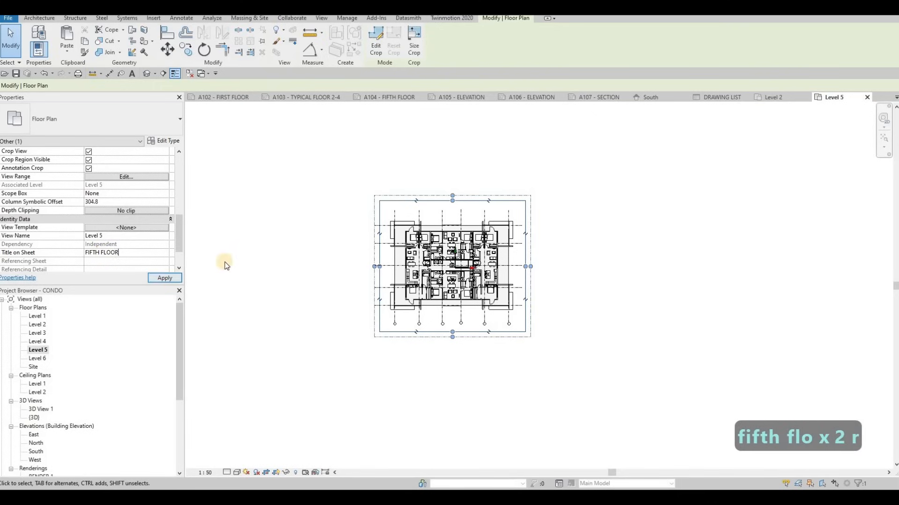
# Place the Level 5 floor plan on sheet A104 - FIFTH FLOOR over the frame.
pyautogui.click(390, 101)
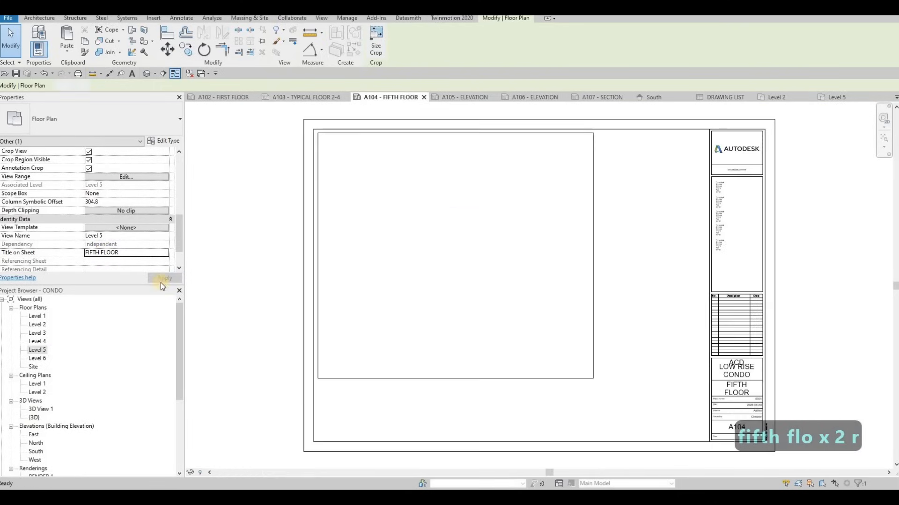
pyautogui.moveTo(421, 212); pyautogui.dragTo(461, 266)
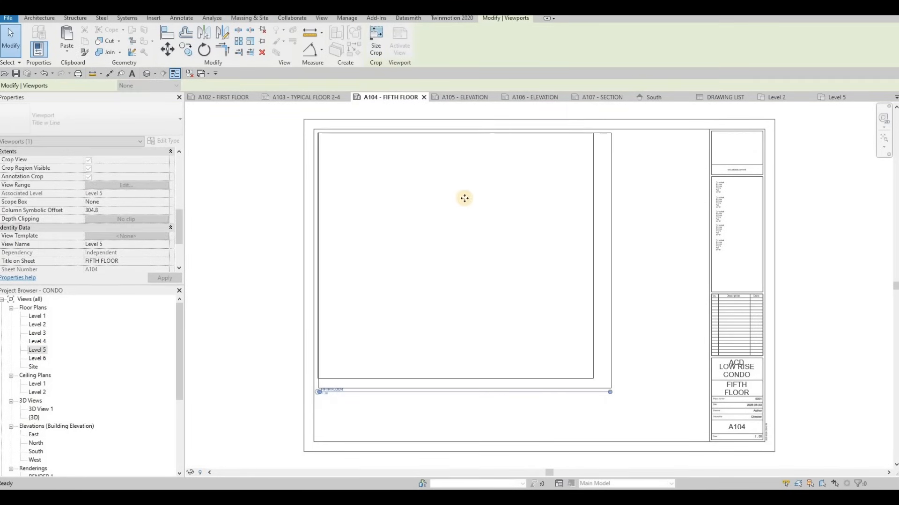
pyautogui.click(459, 199)
pyautogui.press('Escape')
pyautogui.press('Escape')
# Activate the placed Level 5 view, pull its four crop edges inward to fit the frame, and deactivate it.
pyautogui.doubleClick(435, 133)
pyautogui.click(468, 135)
pyautogui.moveTo(469, 134); pyautogui.dragTo(470, 150)
pyautogui.moveTo(330, 262); pyautogui.dragTo(340, 262)
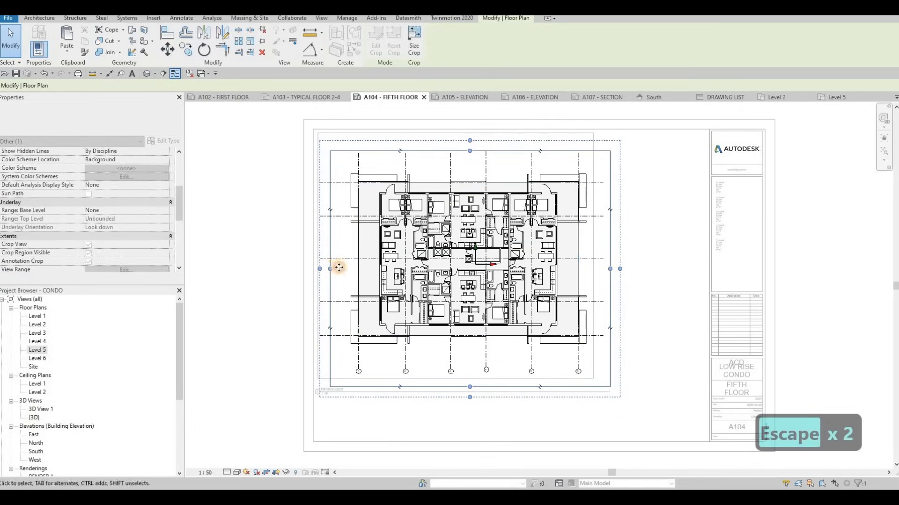
pyautogui.moveTo(610, 270); pyautogui.dragTo(600, 268)
pyautogui.moveTo(470, 388); pyautogui.dragTo(467, 367)
pyautogui.doubleClick(263, 264)
# Move and nudge the Level 5 viewport into the upper part of the frame on sheet A104.
pyautogui.moveTo(458, 232); pyautogui.dragTo(451, 227)
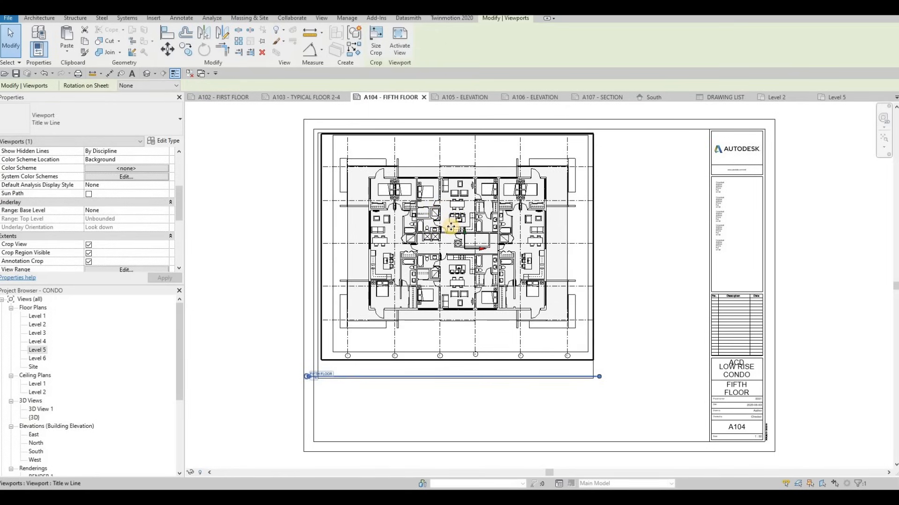
pyautogui.press('Left')
pyautogui.press('Down')
pyautogui.press('Left')
pyautogui.press('Down')
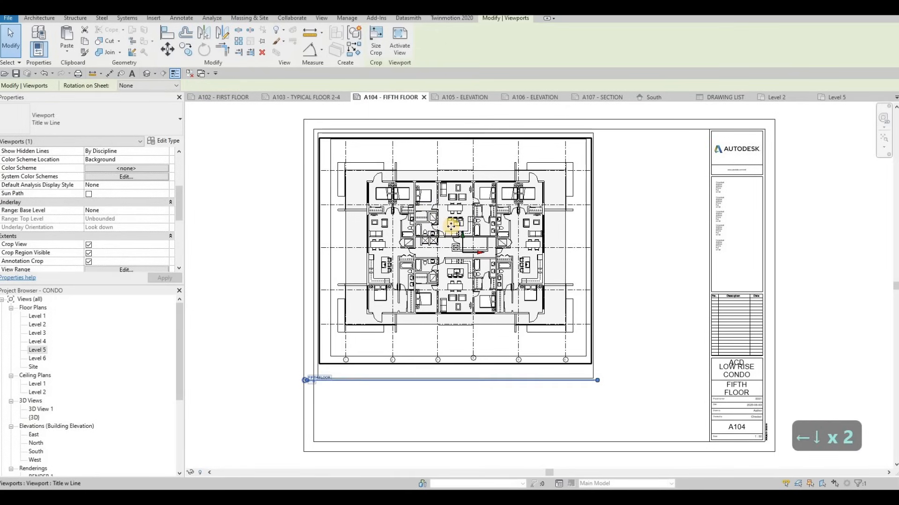
pyautogui.press('Up')
pyautogui.press('Escape')
pyautogui.press('Escape')
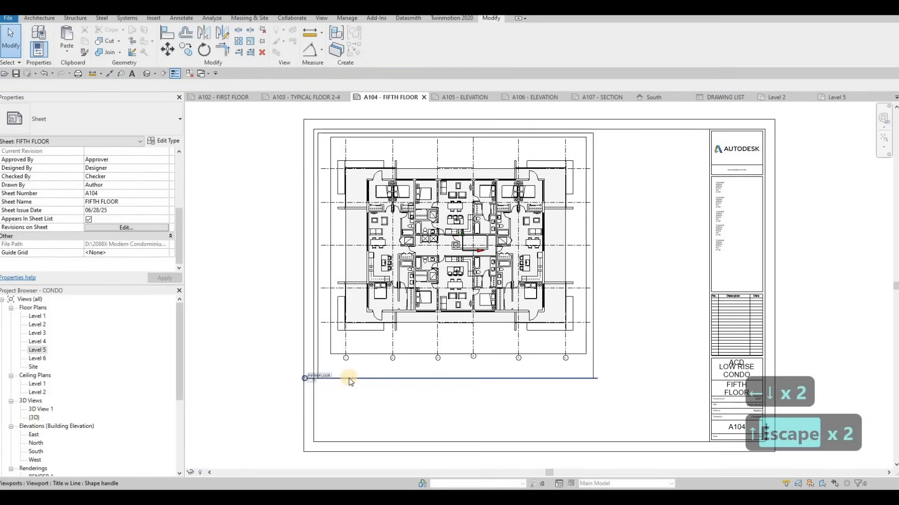
# Raise the frame's bottom line to just below the plan's grid bubbles and move the view title clear of the frame.
pyautogui.click(353, 377)
pyautogui.scroll(2, 354, 376)
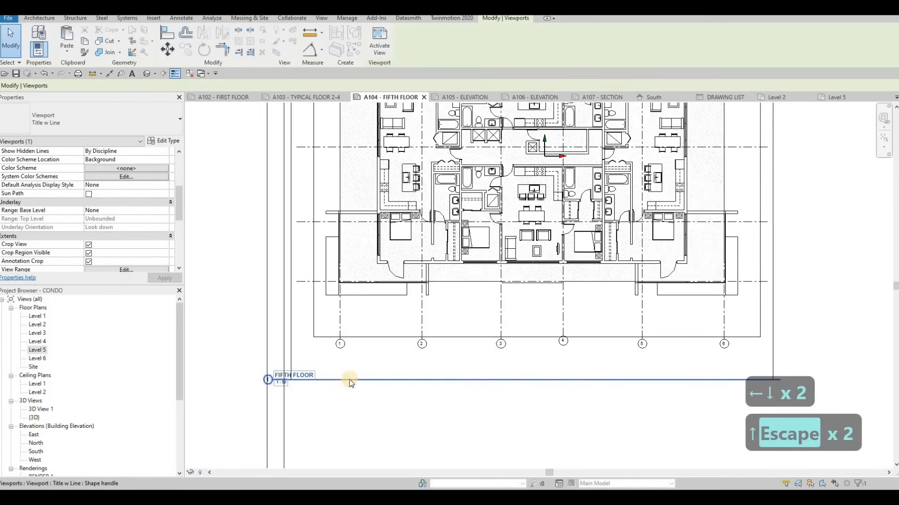
pyautogui.click(361, 352)
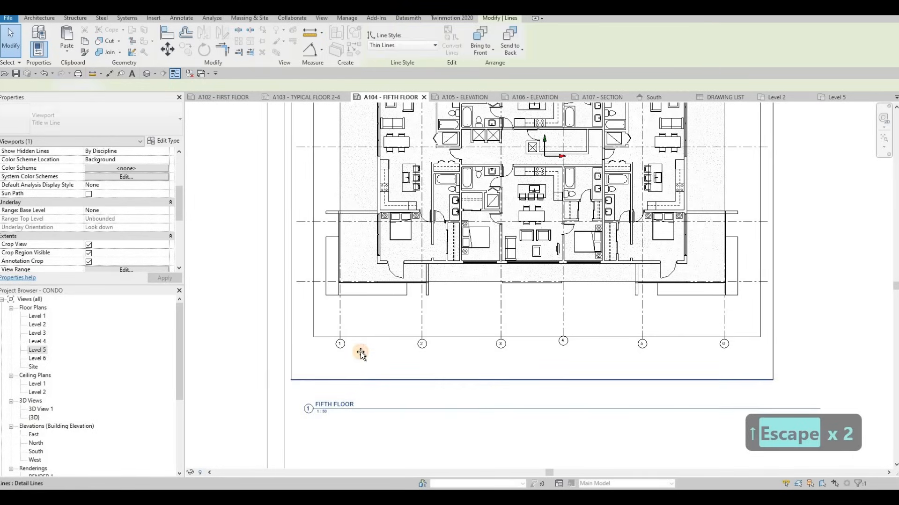
# Position the FIFTH FLOOR view title directly beneath the frame's lower-left corner and shorten its title line to the text's width.
pyautogui.doubleClick(339, 407)
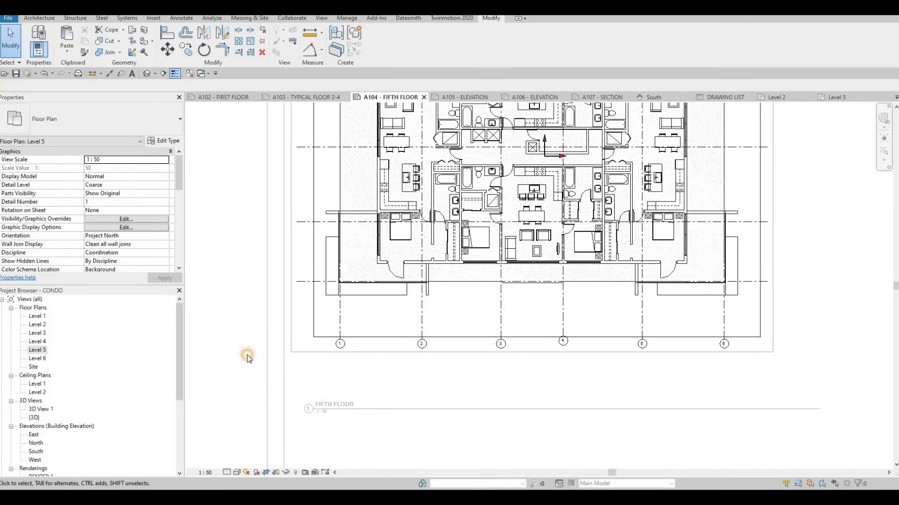
pyautogui.doubleClick(313, 405)
pyautogui.click(323, 404)
pyautogui.moveTo(324, 363); pyautogui.dragTo(324, 359)
pyautogui.click(465, 297)
pyautogui.moveTo(808, 362); pyautogui.dragTo(346, 369)
pyautogui.press('Escape')
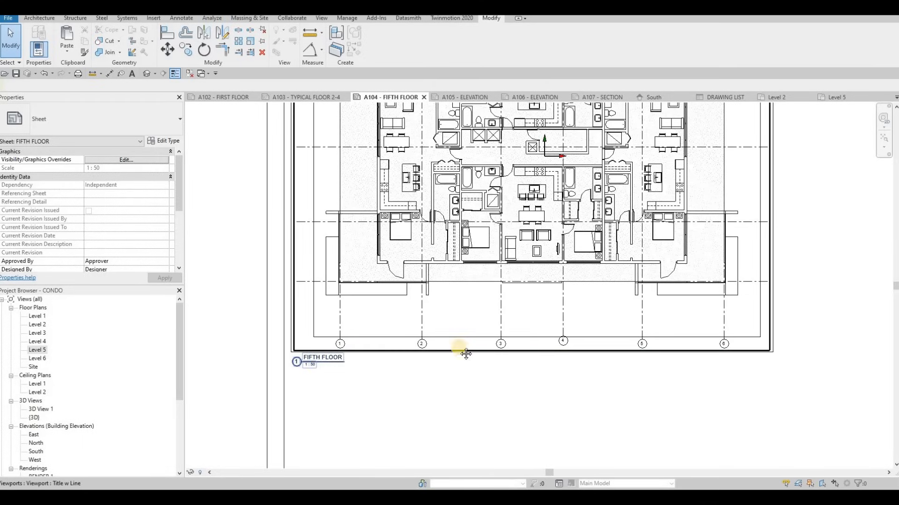
pyautogui.scroll(-2, 440, 358)
pyautogui.scroll(-1, 502, 361)
pyautogui.press('Escape')
pyautogui.press('Escape')
pyautogui.moveTo(458, 354); pyautogui.dragTo(428, 317, button='middle')
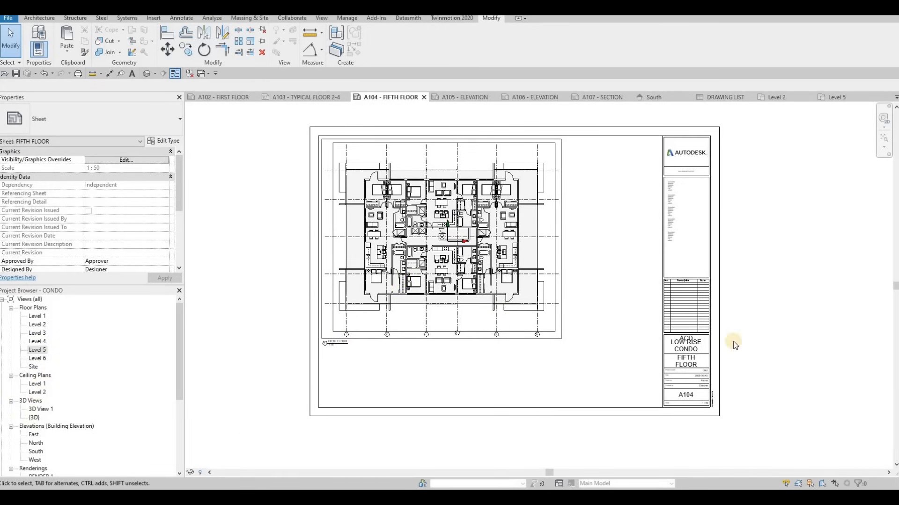
# Open the A0 metric title block family for editing and change its Project Name label to the 8mm type.
pyautogui.scroll(3, 702, 353)
pyautogui.press('Escape')
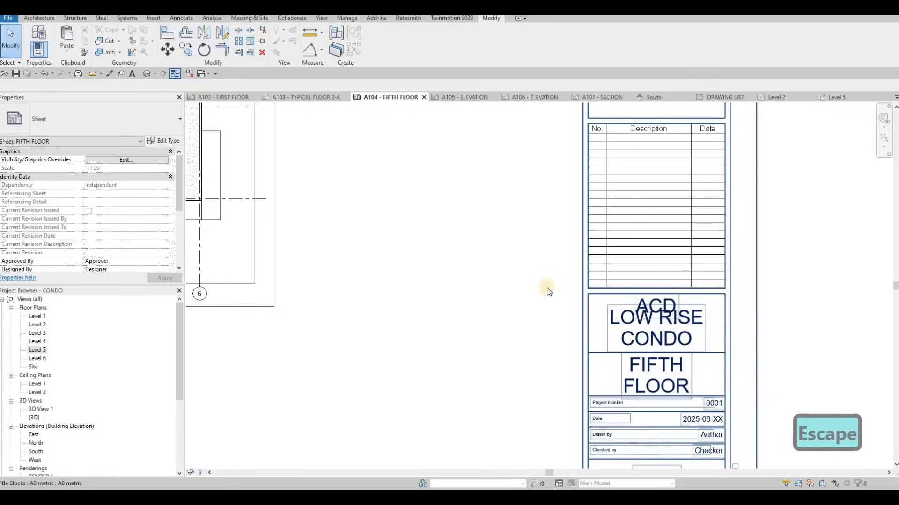
pyautogui.click(548, 291)
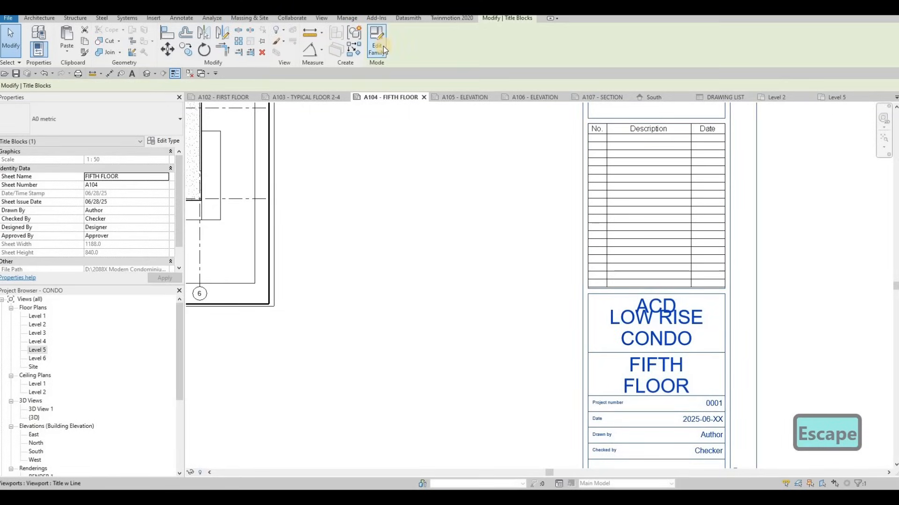
pyautogui.scroll(3, 770, 371)
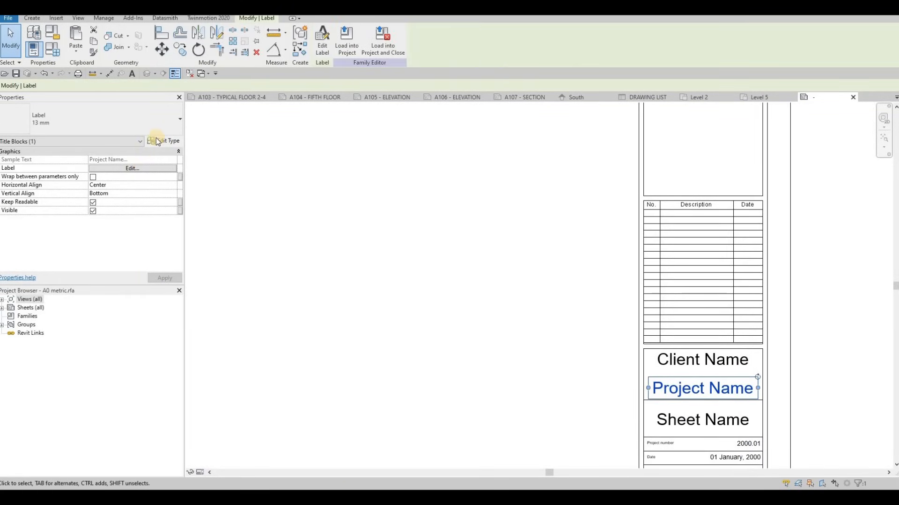
pyautogui.click(148, 125)
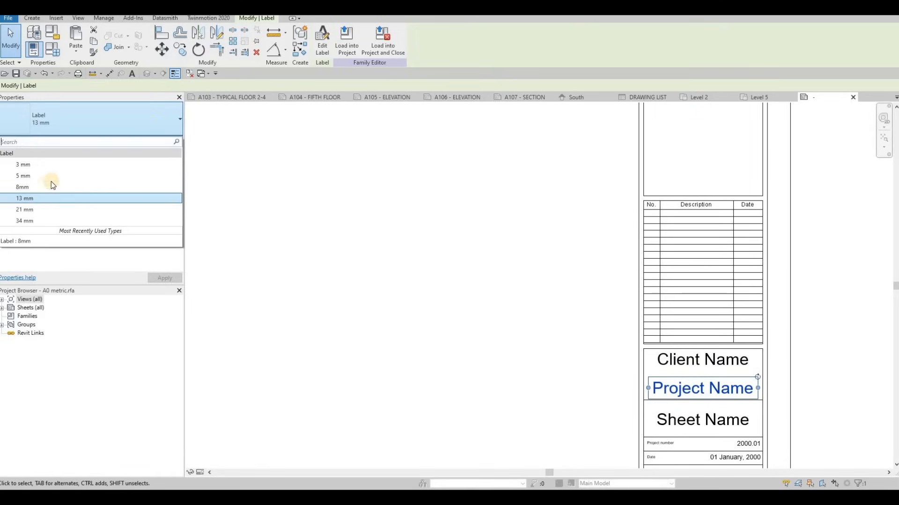
pyautogui.click(174, 186)
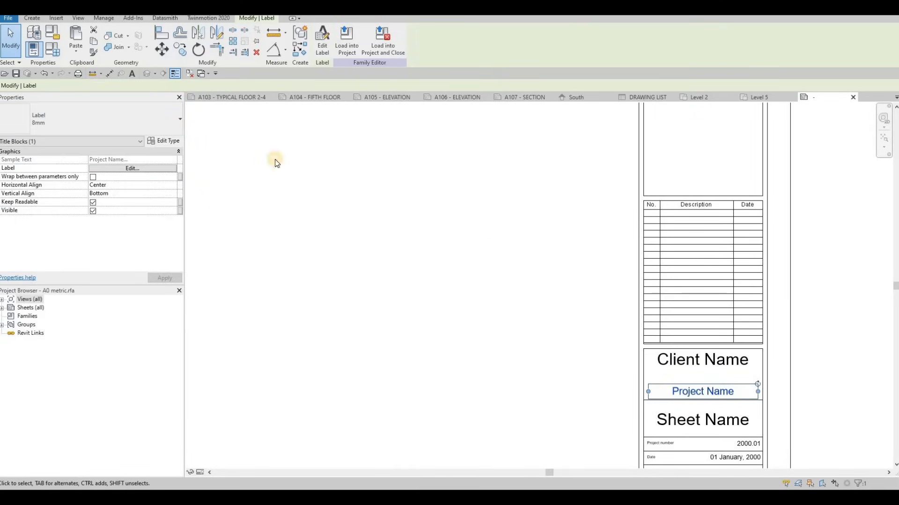
# Load the title block into the project and close it without saving, overwriting the existing version and its parameter values.
pyautogui.click(382, 52)
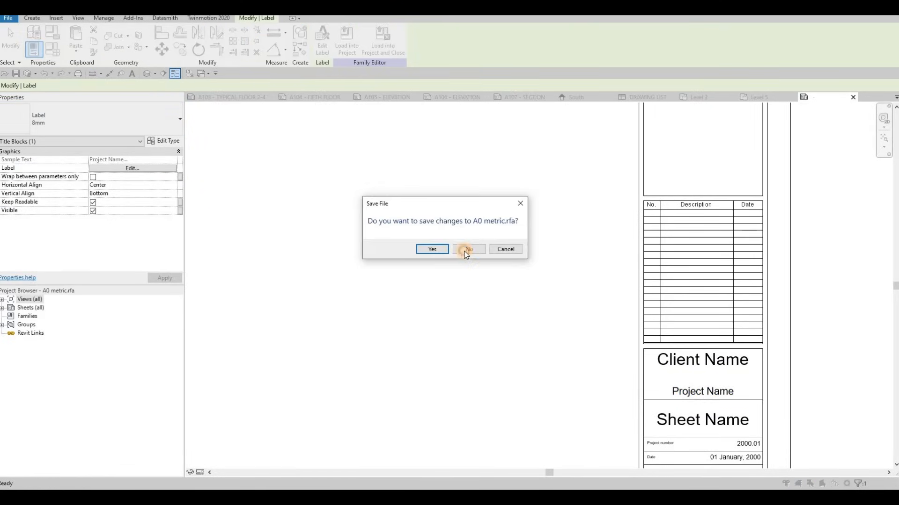
pyautogui.click(471, 248)
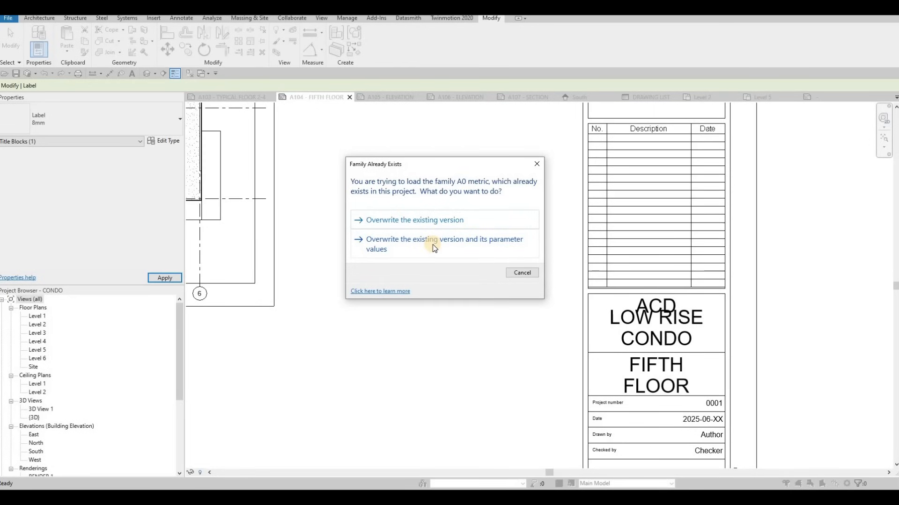
pyautogui.click(433, 244)
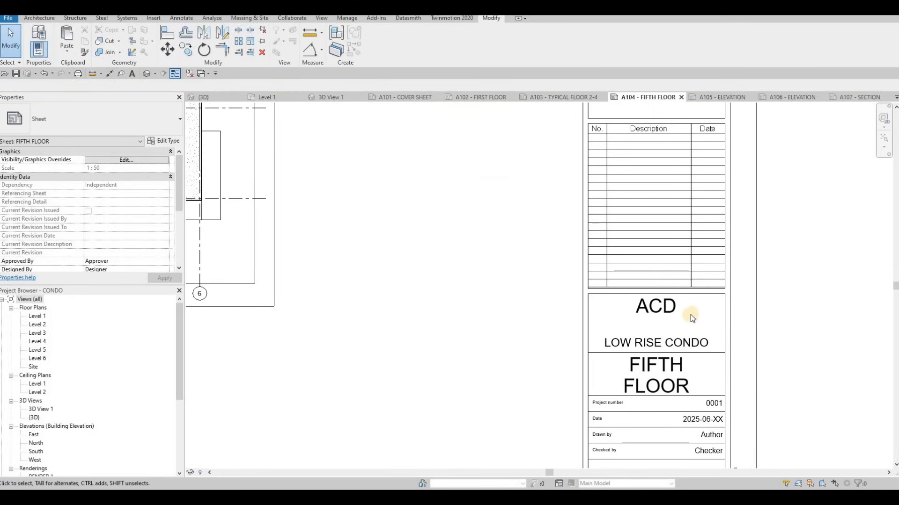
# Examine the project name's fit in the title blocks on sheets A104 and A103.
pyautogui.scroll(-2, 791, 273)
pyautogui.press('Escape')
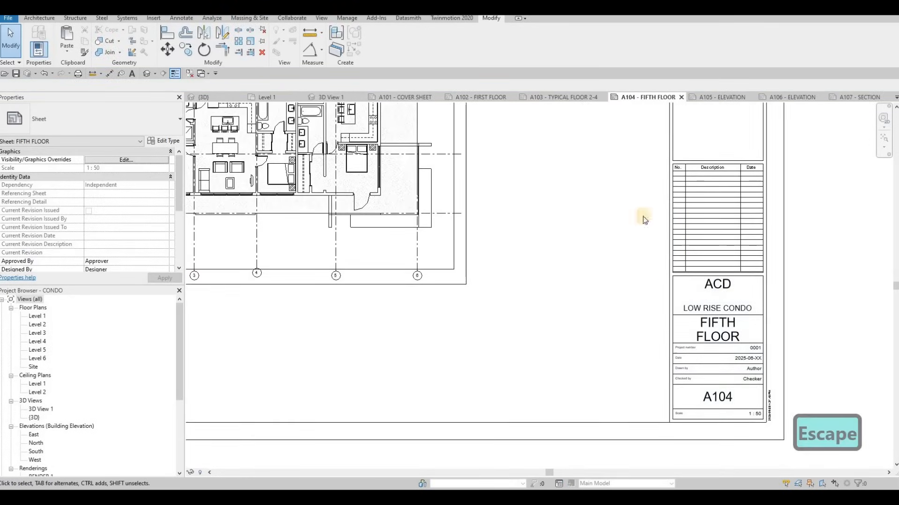
pyautogui.click(564, 98)
pyautogui.moveTo(678, 294); pyautogui.dragTo(415, 282, button='middle')
pyautogui.scroll(-1, 663, 280)
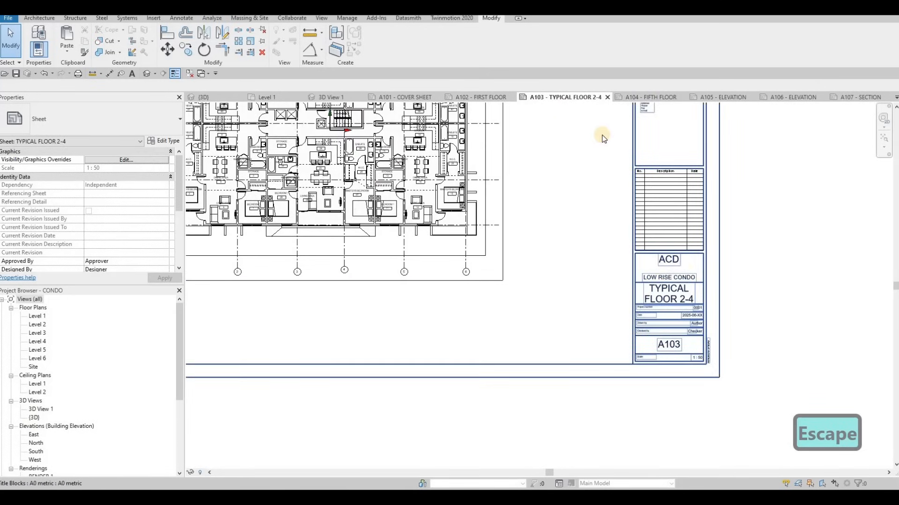
pyautogui.click(636, 98)
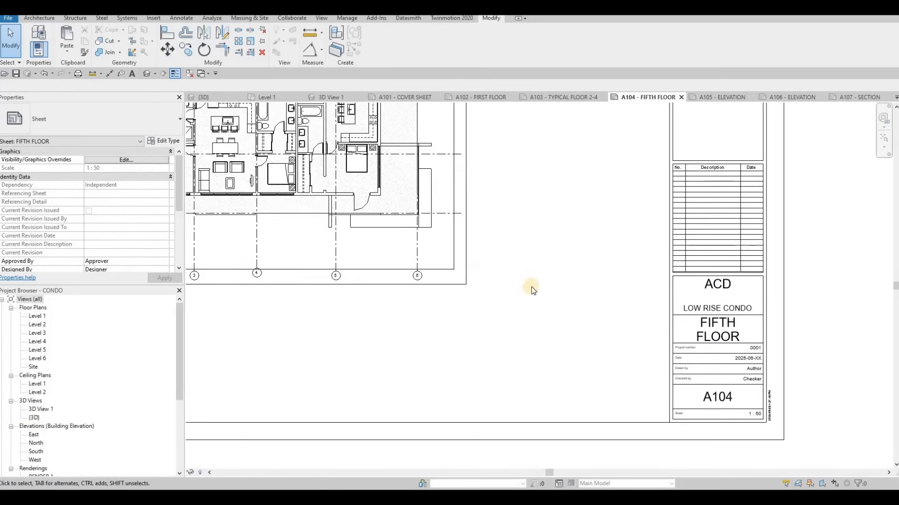
pyautogui.scroll(-3, 586, 258)
pyautogui.press('Escape')
# Try placing the East elevation on sheet A105 - ELEVATION, and undo the placement.
pyautogui.click(710, 98)
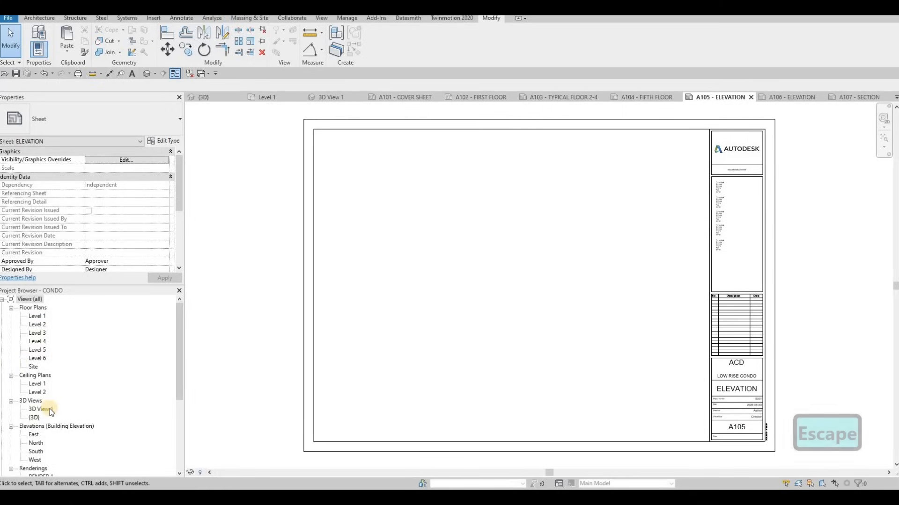
pyautogui.scroll(-1, 37, 421)
pyautogui.moveTo(34, 417); pyautogui.dragTo(495, 200)
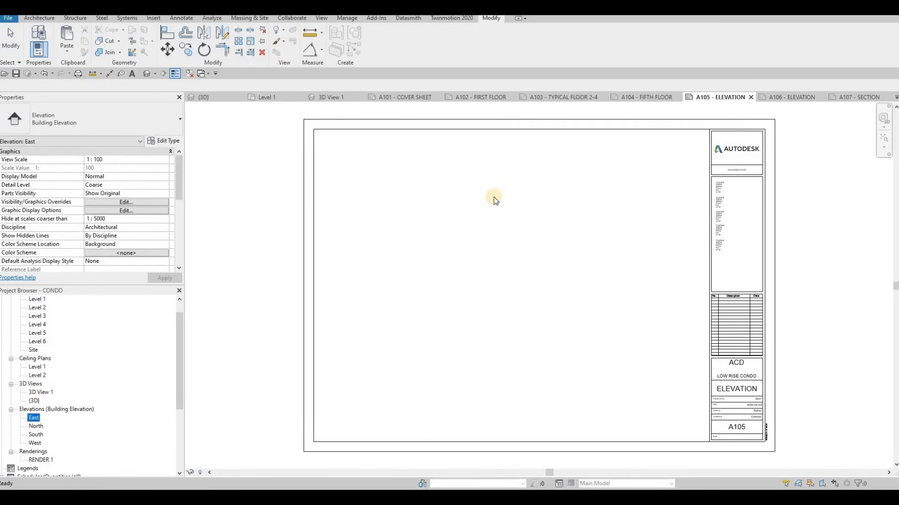
pyautogui.click(489, 208)
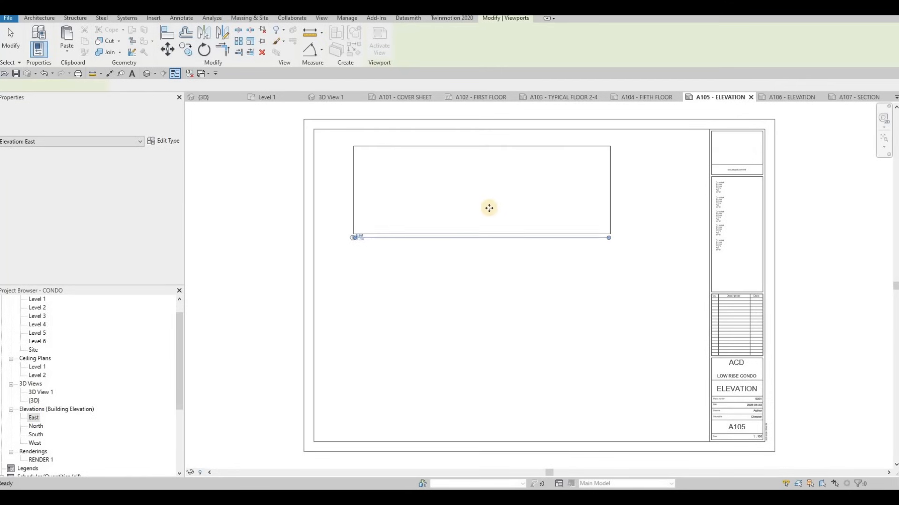
pyautogui.hotkey('ctrl', 'z')
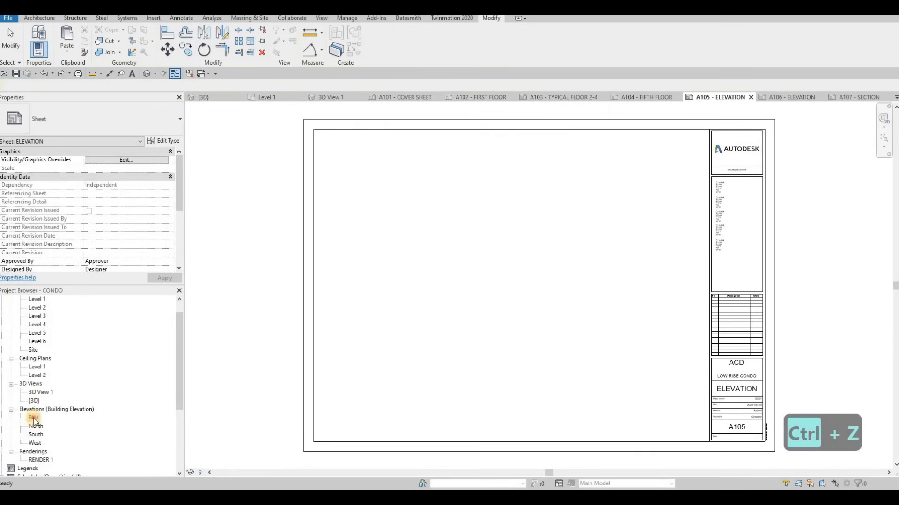
# Open the East elevation and set its view scale to 1:50.
pyautogui.click(205, 472)
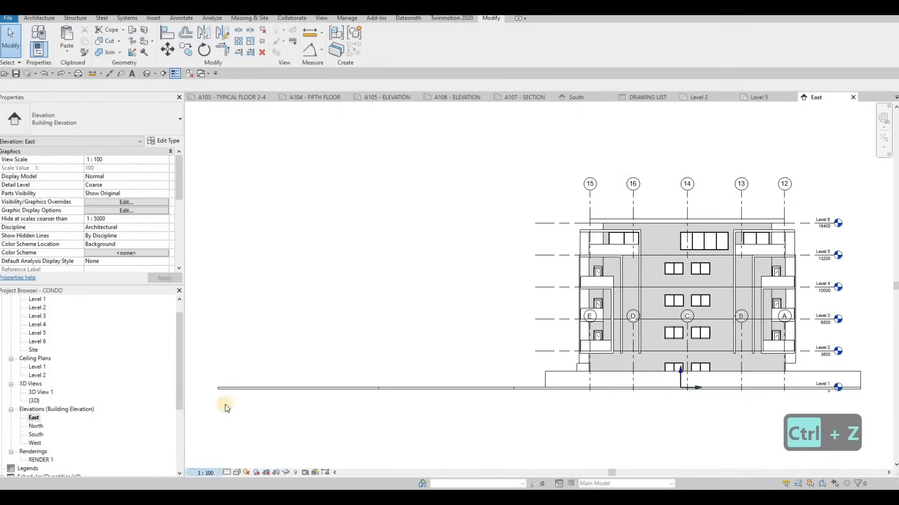
pyautogui.click(215, 400)
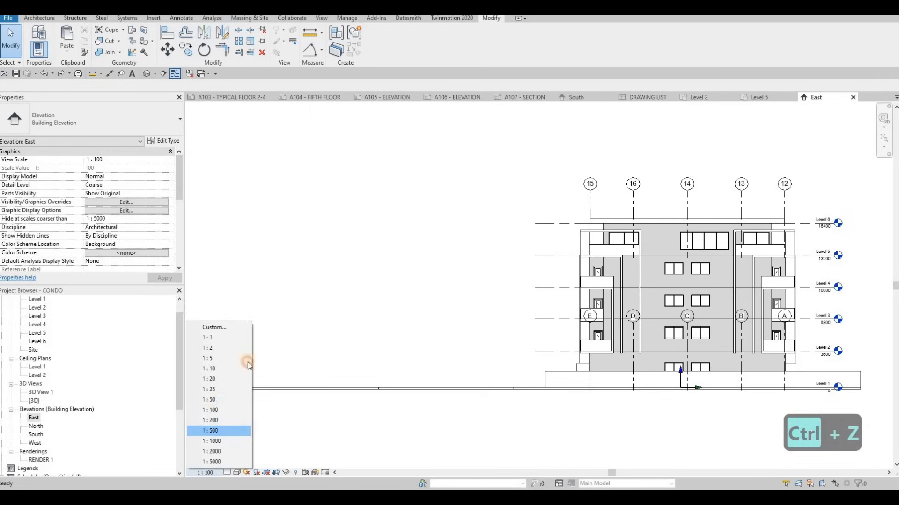
# Try the 1:50 East elevation on sheet A105 - ELEVATION, and undo its placement.
pyautogui.click(436, 97)
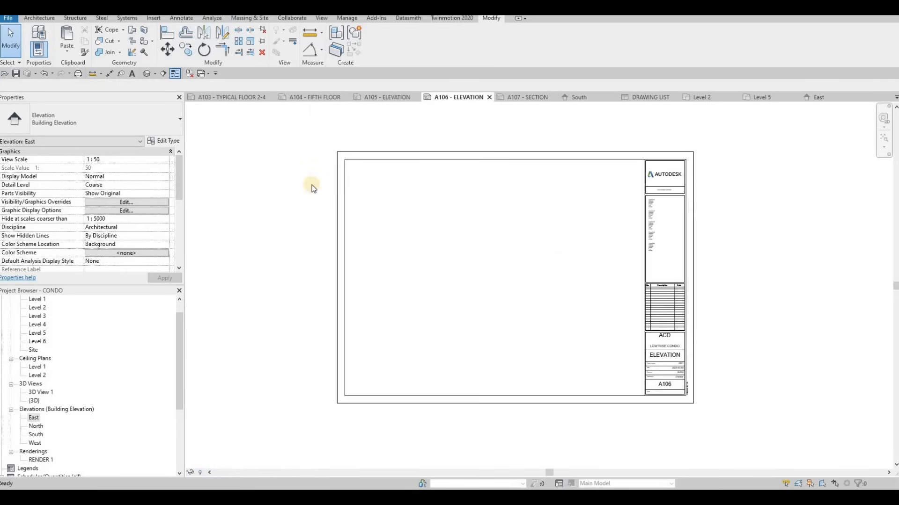
pyautogui.click(398, 97)
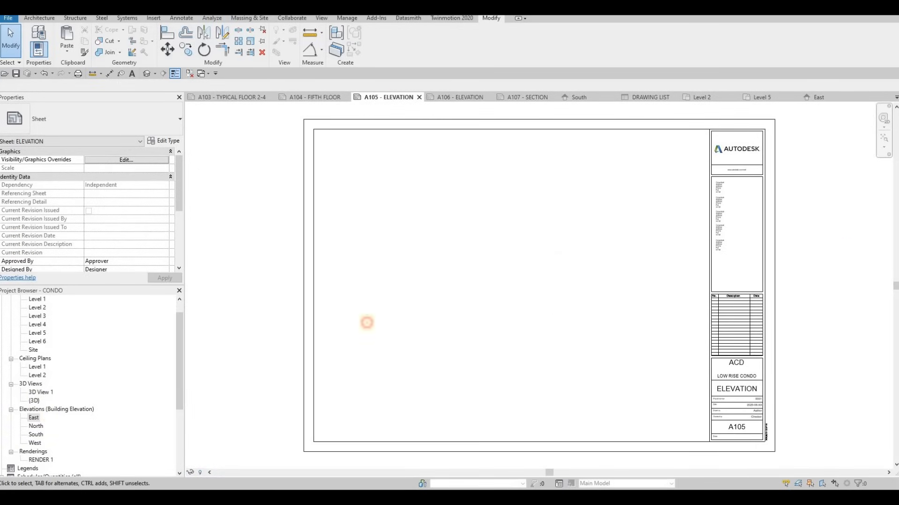
pyautogui.moveTo(472, 255); pyautogui.dragTo(482, 233)
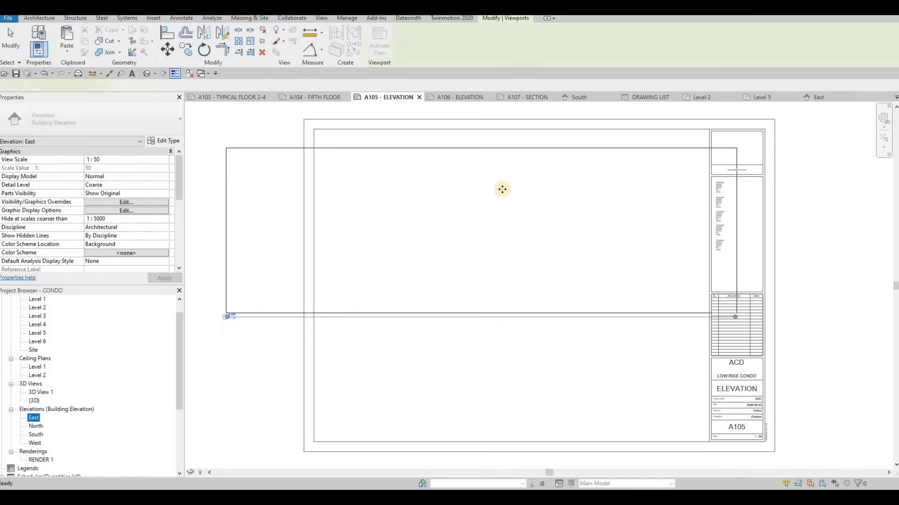
pyautogui.click(501, 188)
pyautogui.hotkey('ctrl', 'z')
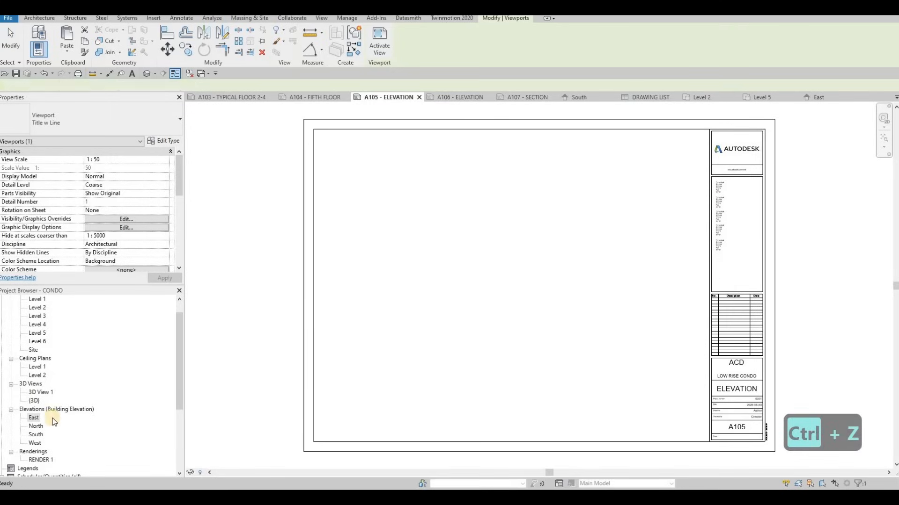
# Open the East elevation and set its detail level to Fine and its visual style to Consistent Colors.
pyautogui.doubleClick(35, 419)
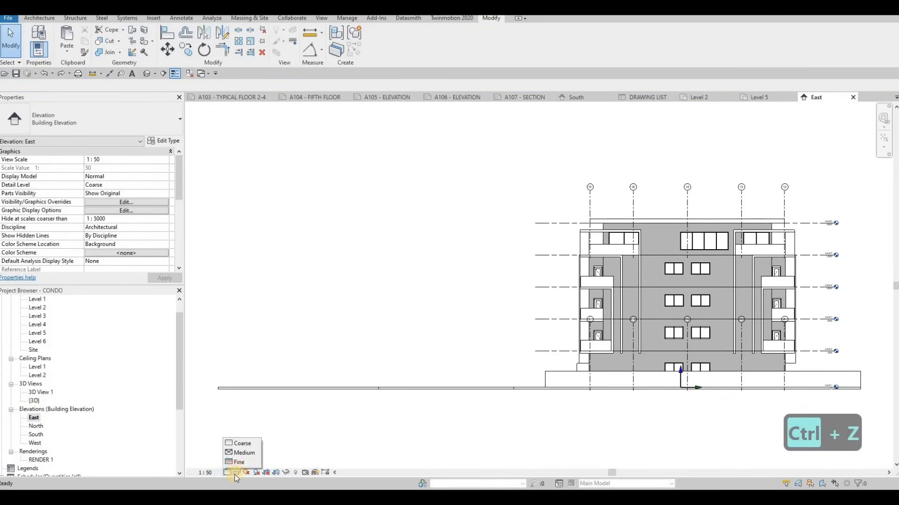
pyautogui.click(239, 461)
pyautogui.click(237, 474)
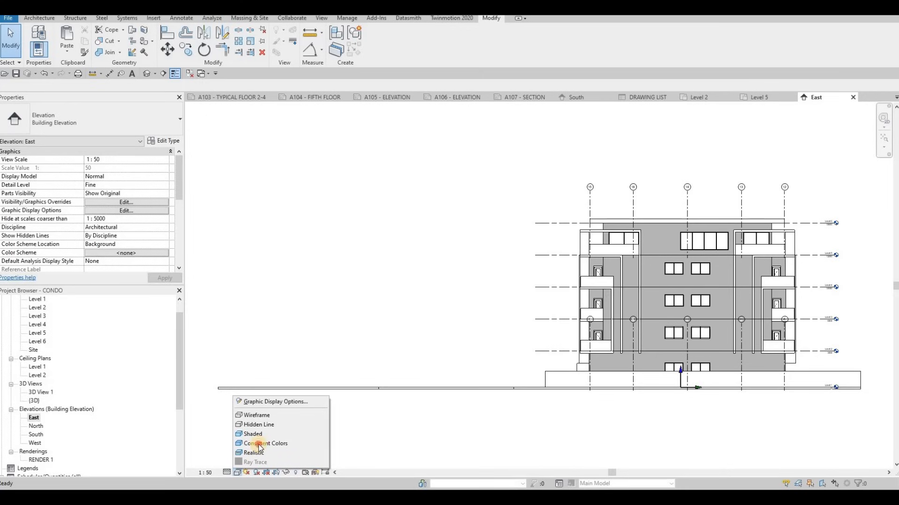
pyautogui.click(259, 444)
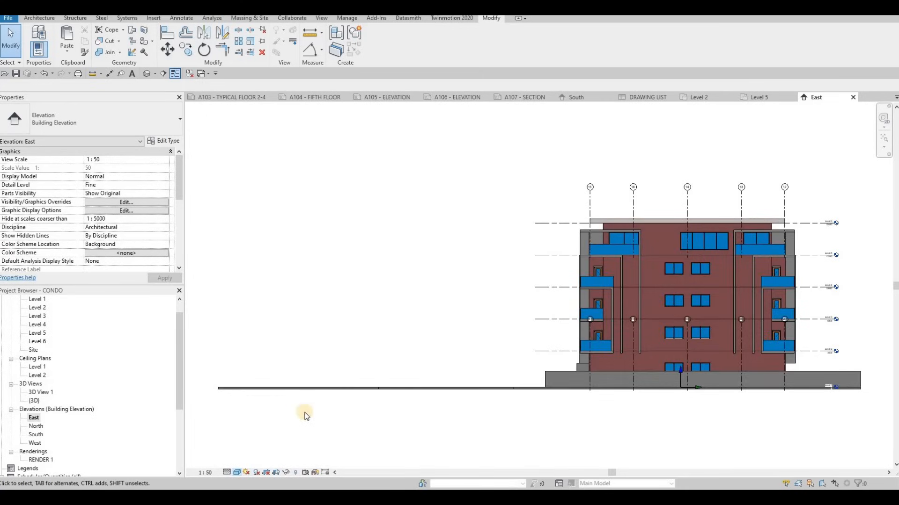
# Enable Crop View, Crop Region Visible and Annotation Crop for the East elevation.
pyautogui.scroll(-3, 194, 241)
pyautogui.scroll(-5, 89, 210)
pyautogui.click(89, 177)
pyautogui.click(89, 185)
pyautogui.click(89, 194)
pyautogui.click(155, 279)
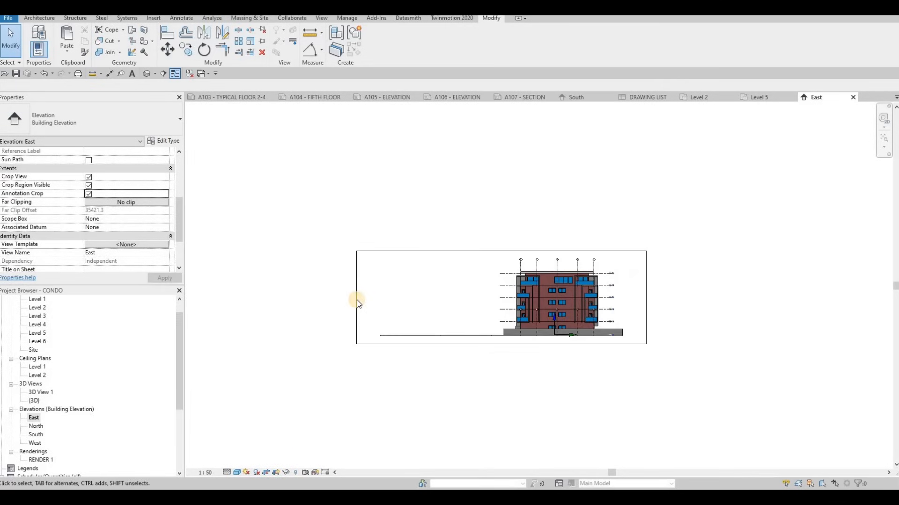
# Tighten the East elevation's crop region horizontally around the building and its level markers.
pyautogui.click(357, 301)
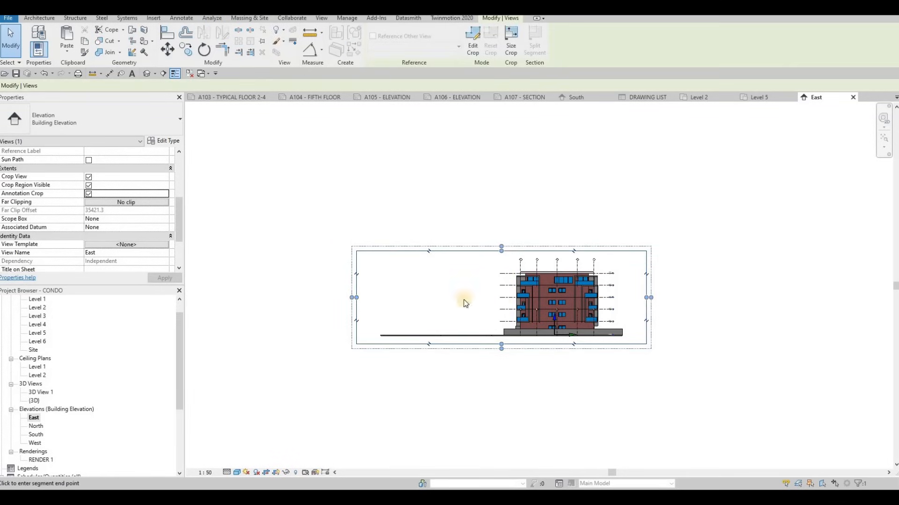
pyautogui.moveTo(465, 303); pyautogui.dragTo(503, 297)
pyautogui.moveTo(627, 298); pyautogui.dragTo(621, 298)
pyautogui.scroll(3, 565, 341)
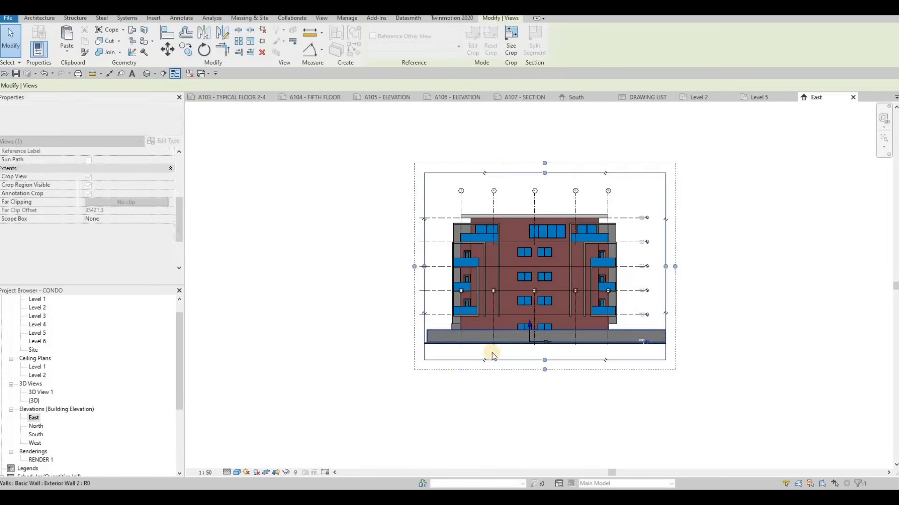
pyautogui.press('Escape')
pyautogui.press('Escape')
# Turn on shadows in the East elevation.
pyautogui.click(257, 472)
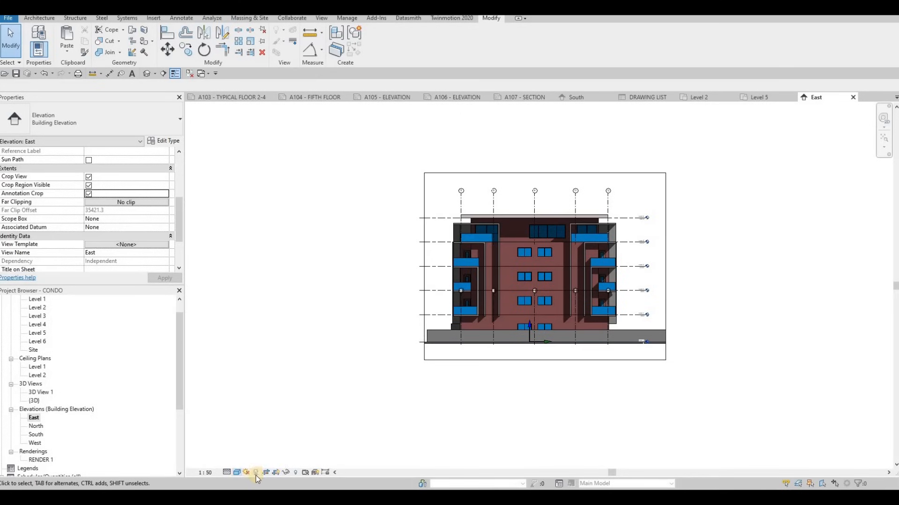
pyautogui.scroll(4, 494, 360)
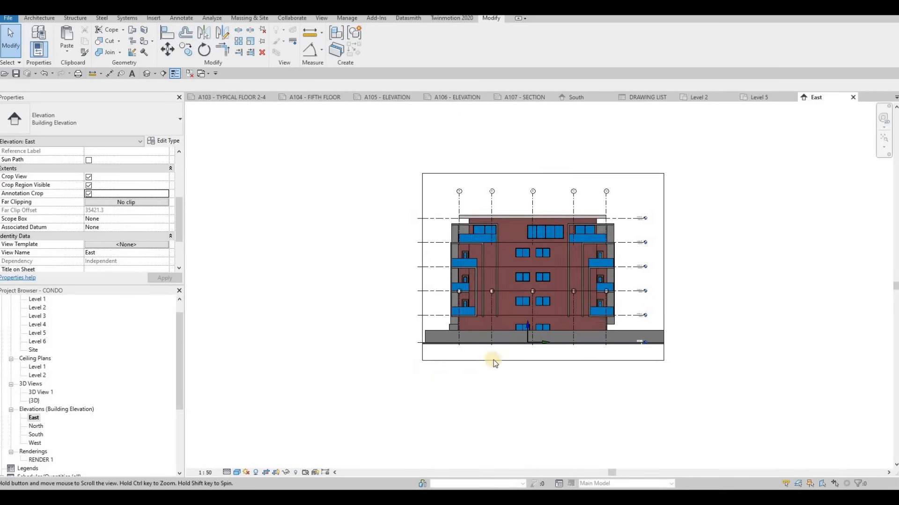
pyautogui.scroll(-2, 453, 402)
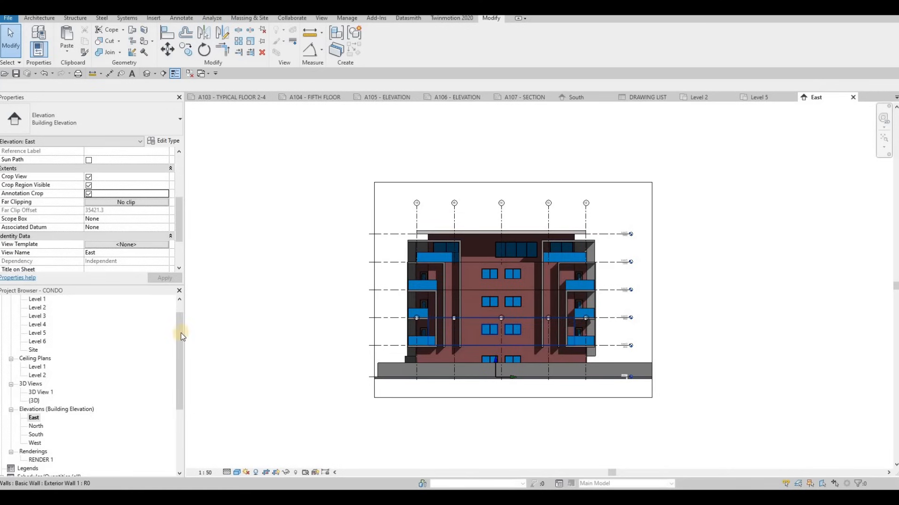
# Open the North elevation and set its view scale to 1:50 and detail level to Fine.
pyautogui.doubleClick(34, 427)
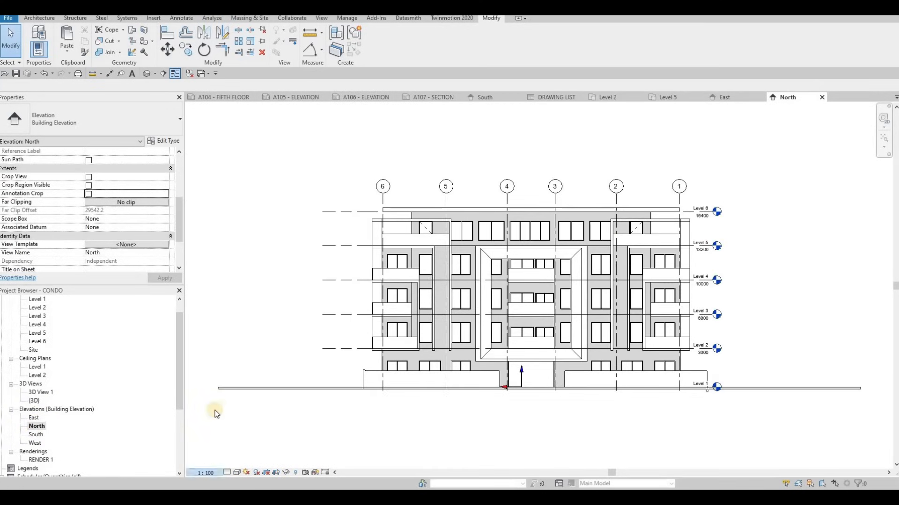
pyautogui.click(206, 472)
pyautogui.click(206, 405)
pyautogui.click(236, 472)
pyautogui.click(239, 461)
# Display the North elevation in Consistent Colors with shadows turned on.
pyautogui.click(237, 473)
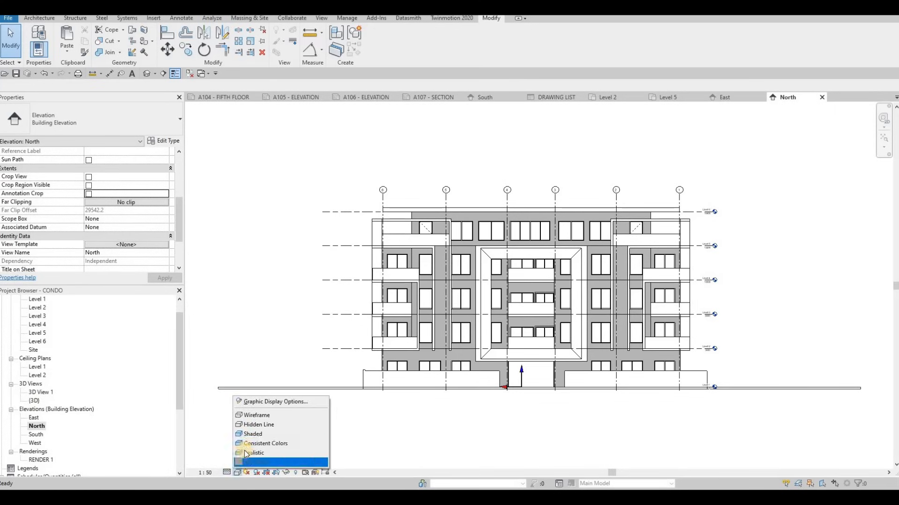
pyautogui.click(242, 453)
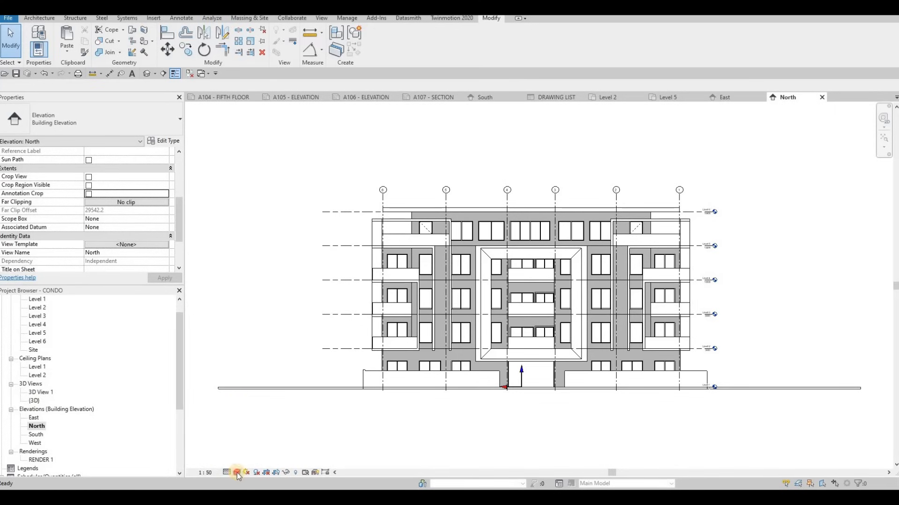
pyautogui.click(237, 473)
pyautogui.press('Return')
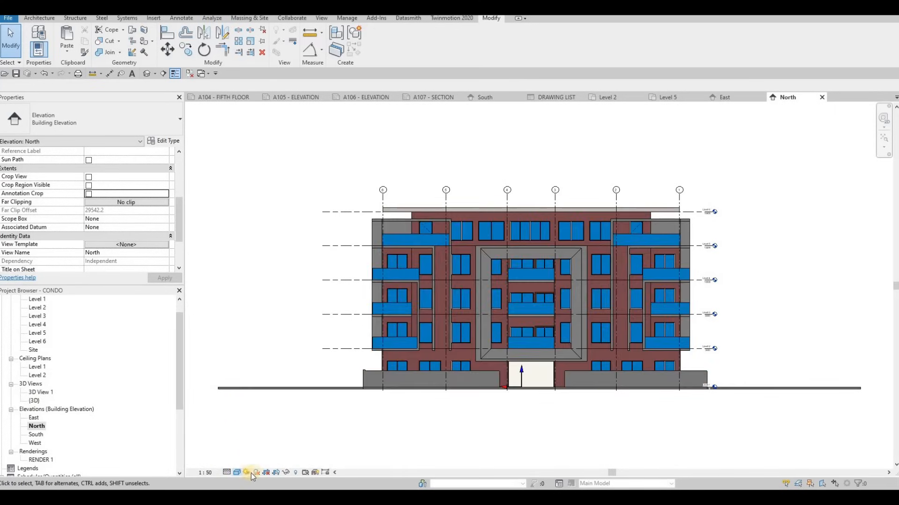
pyautogui.click(257, 473)
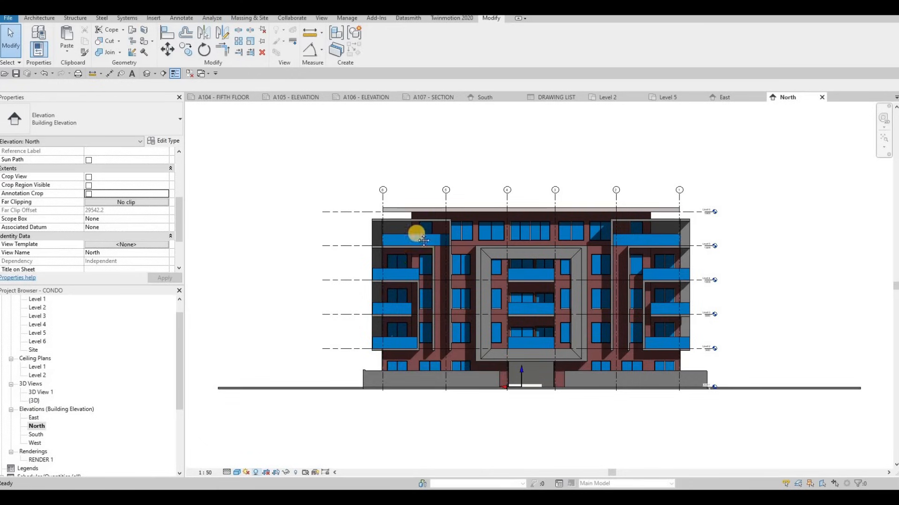
# Enable Crop View, Crop Region Visible and Annotation Crop for the North elevation, and tighten its crop region horizontally around the building.
pyautogui.moveTo(419, 319); pyautogui.dragTo(411, 312, button='middle')
pyautogui.scroll(-2, 410, 312)
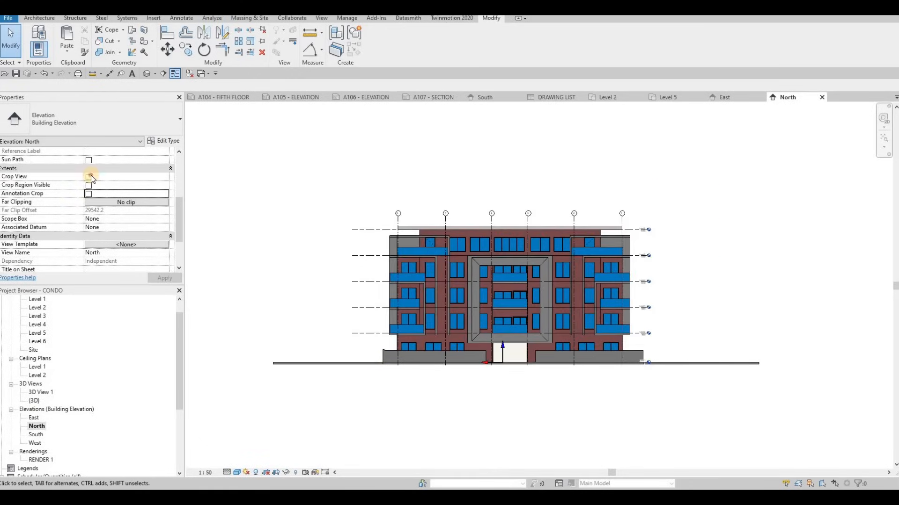
pyautogui.click(88, 177)
pyautogui.click(88, 186)
pyautogui.click(165, 279)
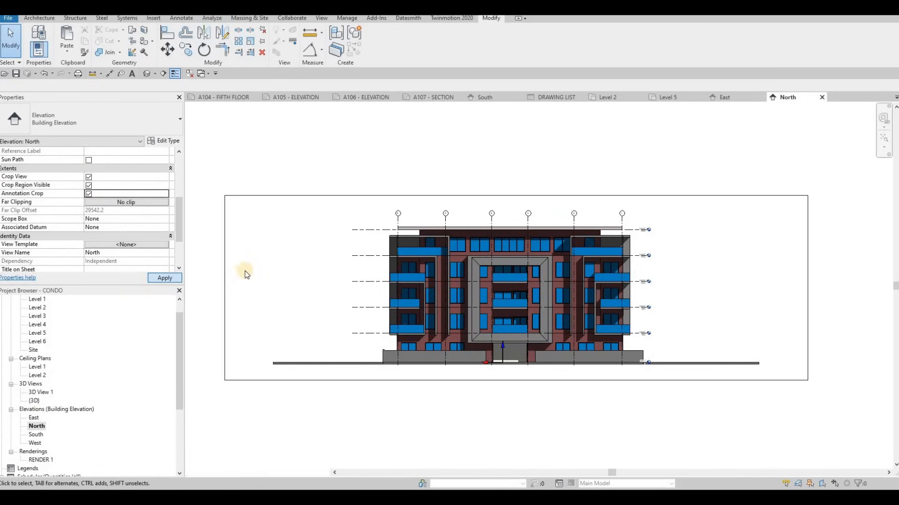
pyautogui.click(236, 286)
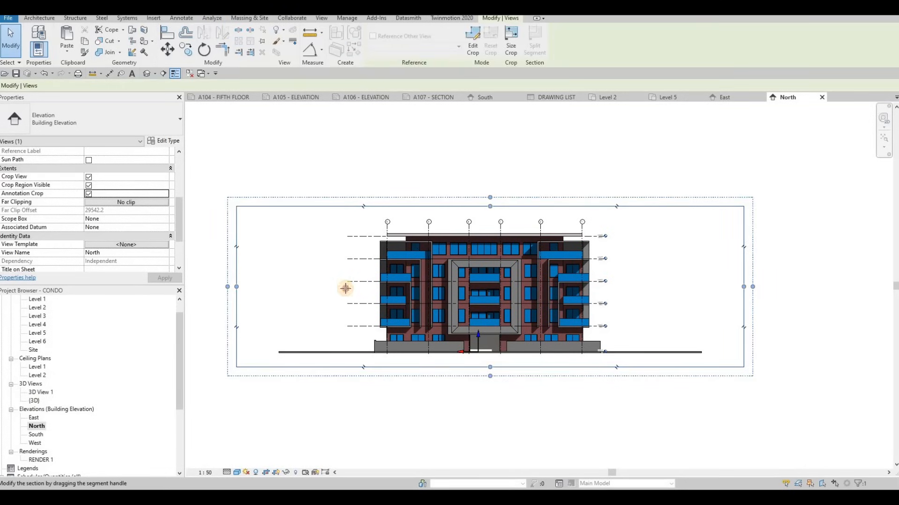
pyautogui.moveTo(281, 294); pyautogui.dragTo(345, 290)
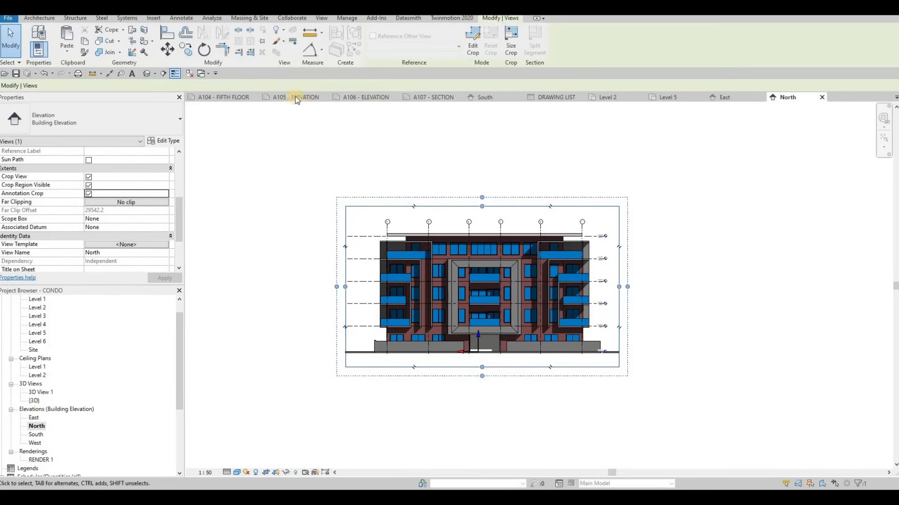
# Paste the copied thin-line rectangle onto sheet A105 - ELEVATION and resize it to about 855 by 375 mm.
pyautogui.click(277, 97)
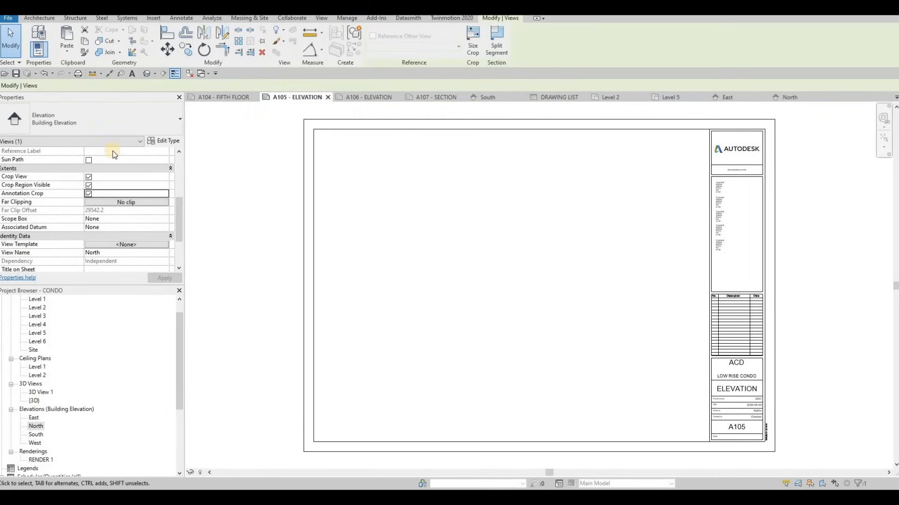
pyautogui.click(67, 50)
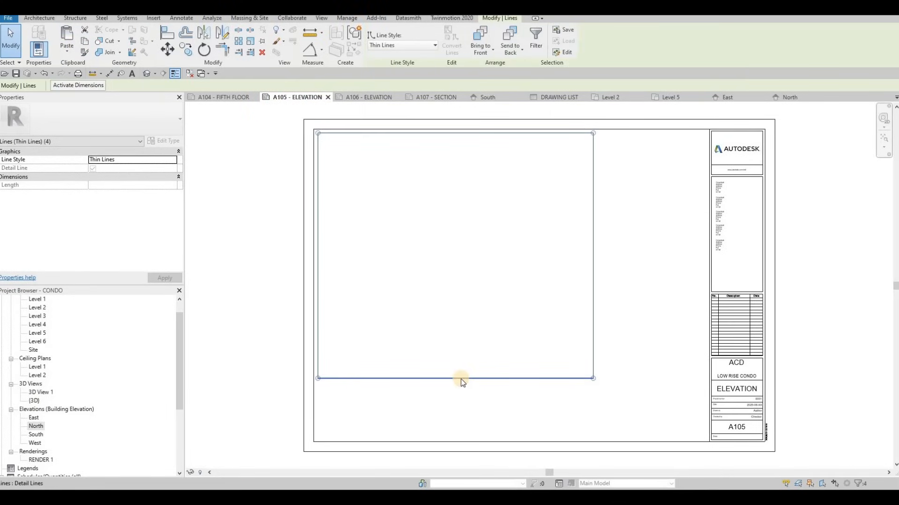
pyautogui.press('Escape')
pyautogui.moveTo(459, 378); pyautogui.dragTo(473, 280)
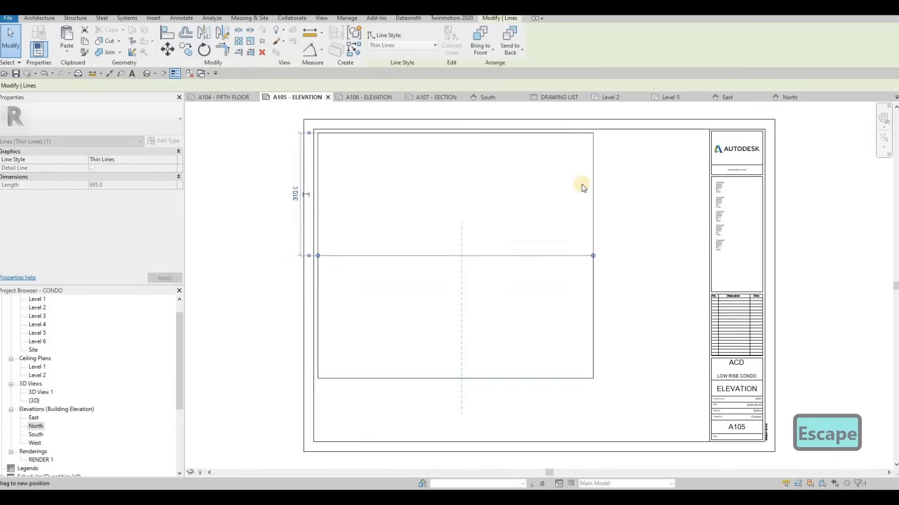
pyautogui.moveTo(592, 156); pyautogui.dragTo(656, 154)
pyautogui.press('Escape')
pyautogui.press('Escape')
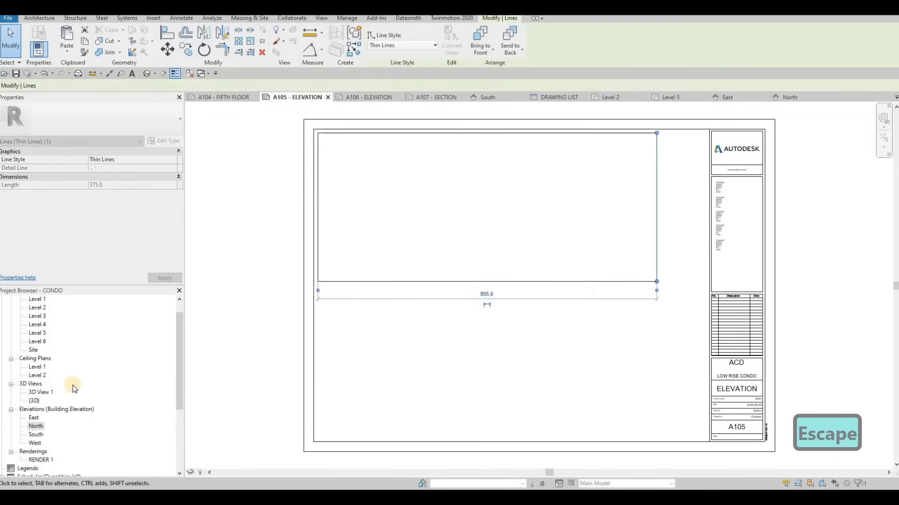
# Place the East elevation on sheet A105 - ELEVATION over the rectangle.
pyautogui.scroll(1, 48, 403)
pyautogui.scroll(-1, 32, 426)
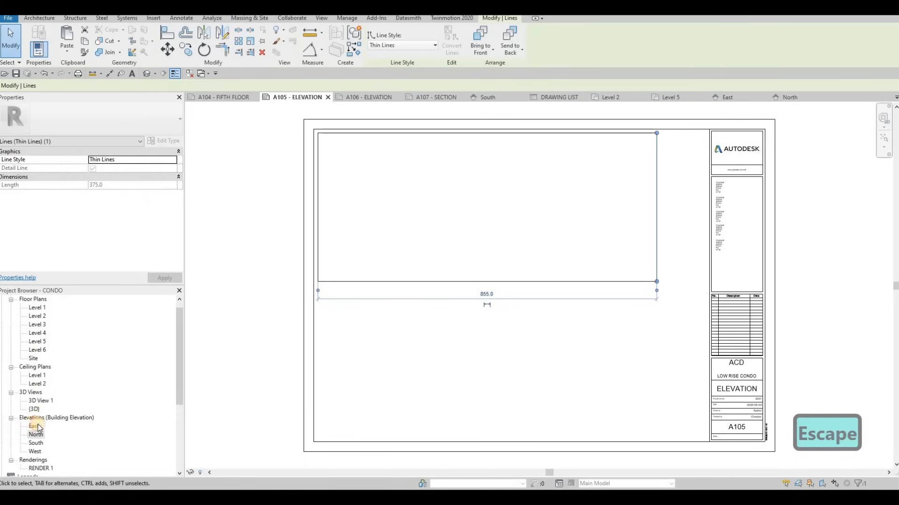
pyautogui.click(33, 427)
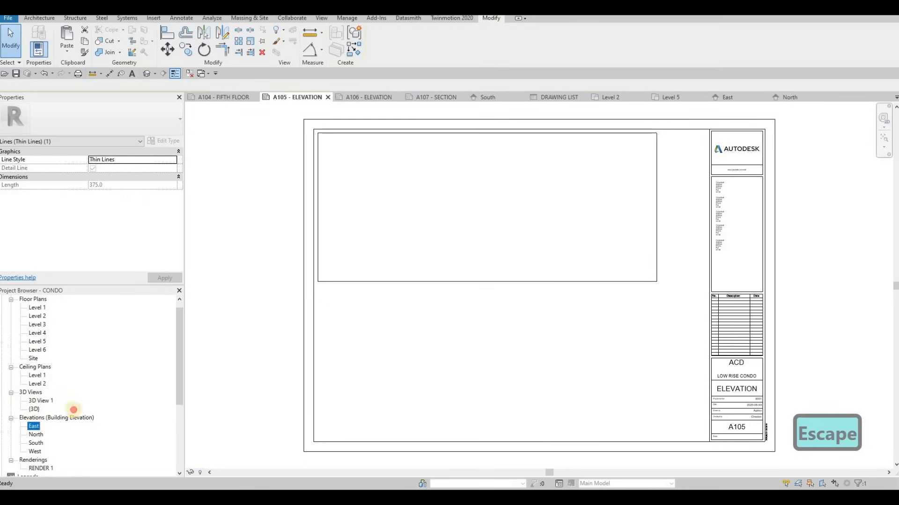
pyautogui.click(467, 231)
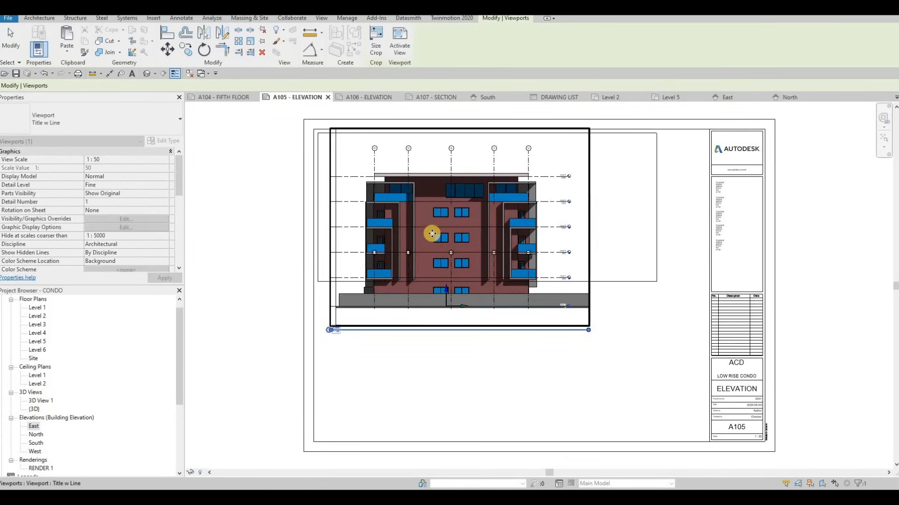
pyautogui.press('Escape')
pyautogui.press('Escape')
# Activate the East viewport on the sheet and pull its crop region's top and bottom edges closer to the building.
pyautogui.doubleClick(437, 206)
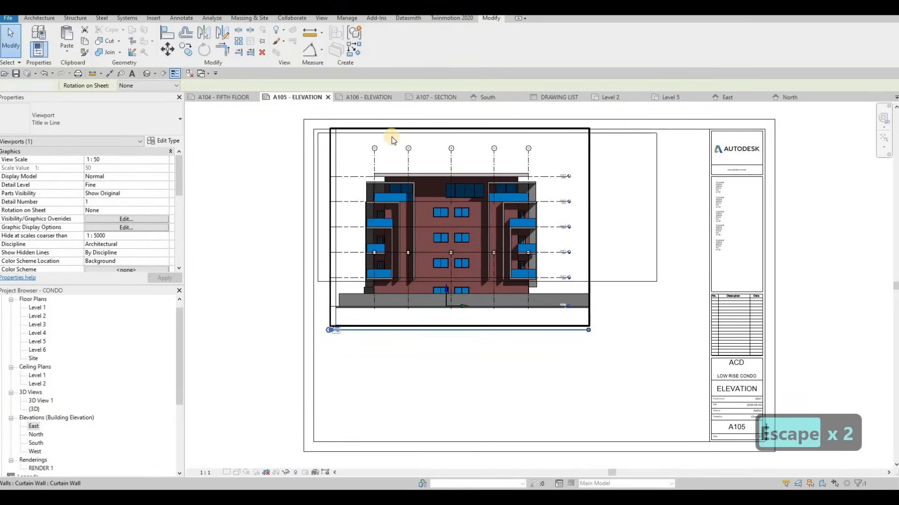
pyautogui.click(335, 140)
pyautogui.click(463, 130)
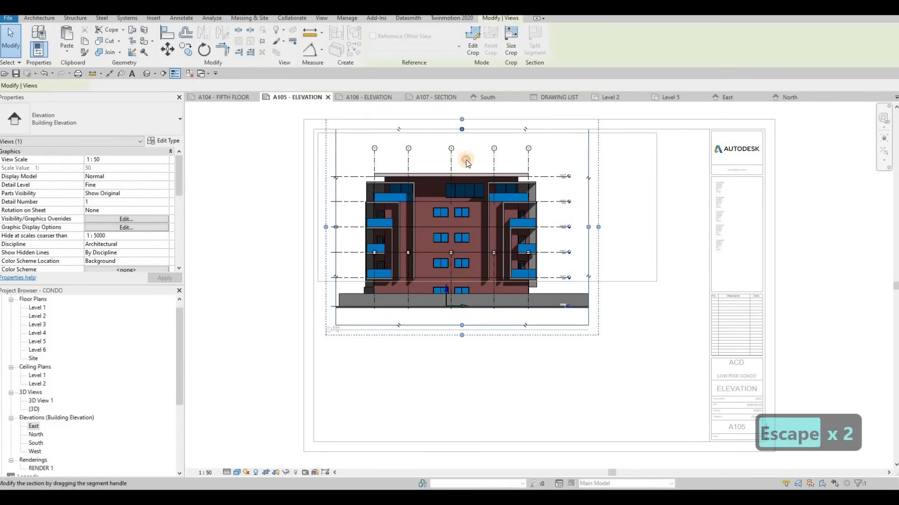
pyautogui.click(470, 161)
pyautogui.moveTo(461, 325)
pyautogui.mouseDown()
pyautogui.moveTo(467, 297)
pyautogui.moveTo(470, 321)
pyautogui.mouseUp()
pyautogui.press('Escape')
pyautogui.doubleClick(439, 158)
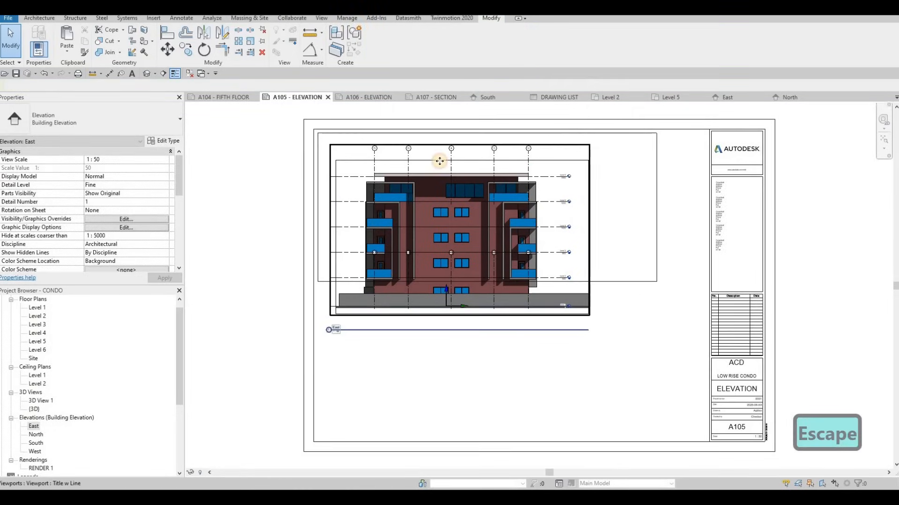
# Reactivate the East viewport and lower its crop region's top edge slightly nearer the roof.
pyautogui.click(439, 155)
pyautogui.doubleClick(434, 154)
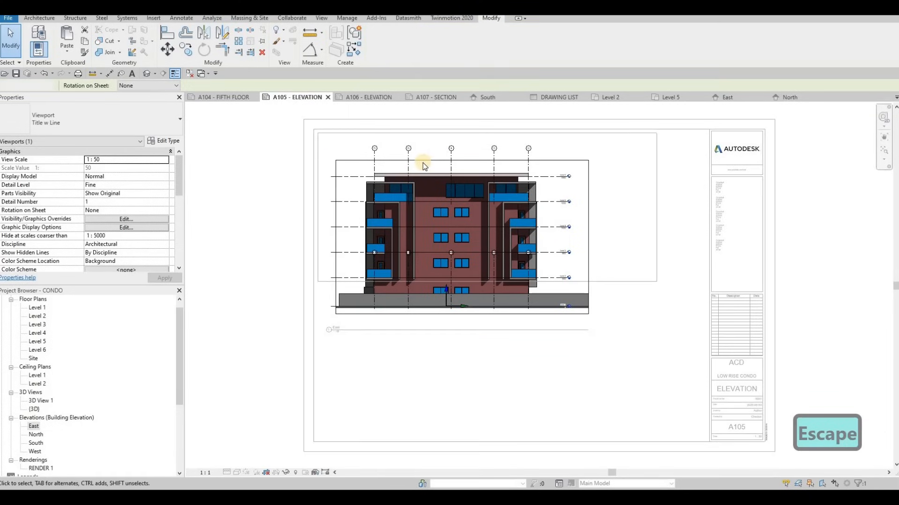
pyautogui.click(422, 161)
pyautogui.moveTo(461, 161); pyautogui.dragTo(461, 167)
pyautogui.click(266, 231)
pyautogui.press('Escape')
# Move the East viewport up within the rectangle and extend the rectangle's bottom edge to the crop boundary, about 413.5 mm tall.
pyautogui.press('Escape')
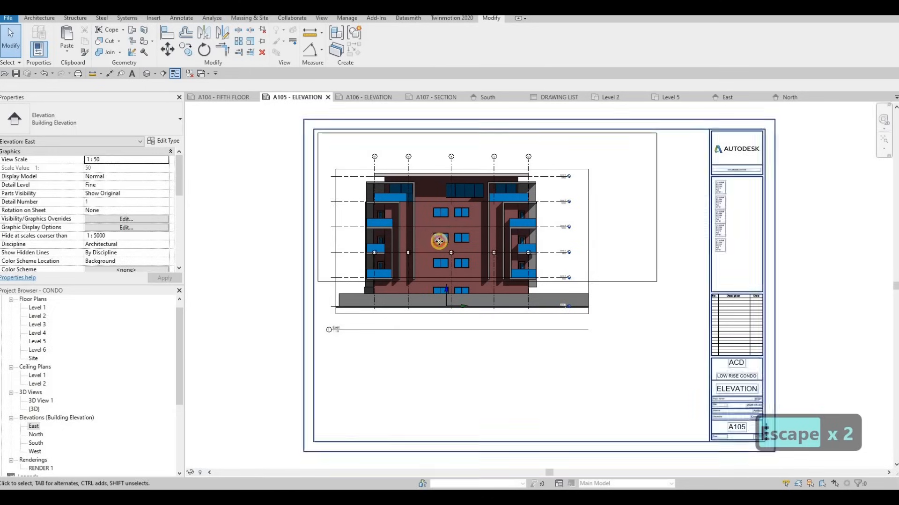
pyautogui.press('Escape')
pyautogui.click(431, 223)
pyautogui.moveTo(431, 223); pyautogui.dragTo(426, 205)
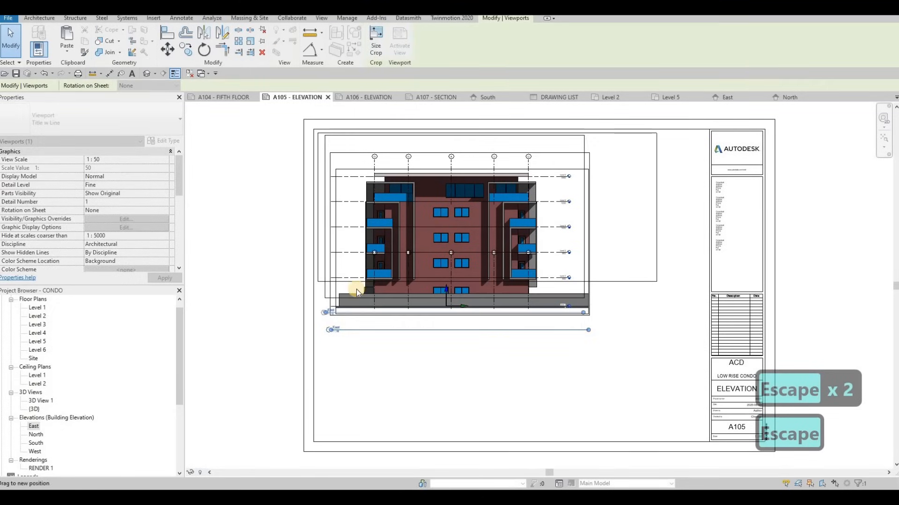
pyautogui.press('Escape')
pyautogui.click(332, 297)
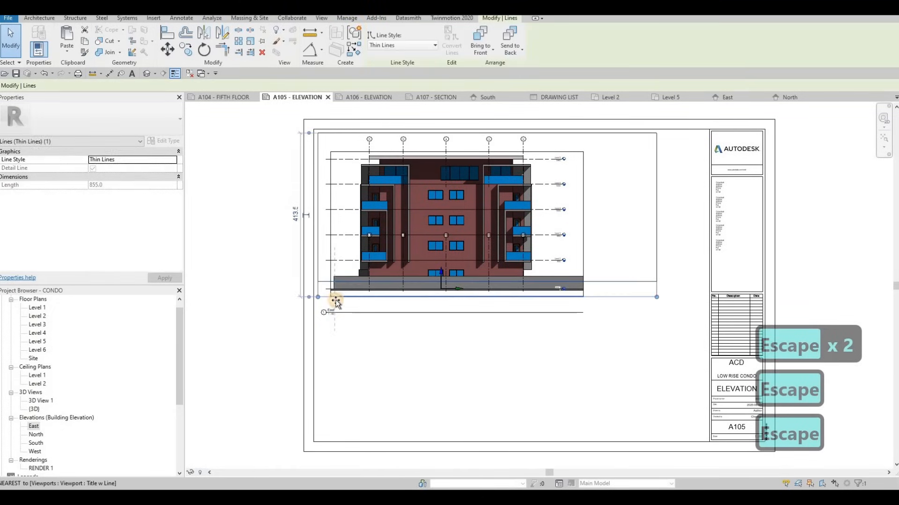
pyautogui.press('Escape')
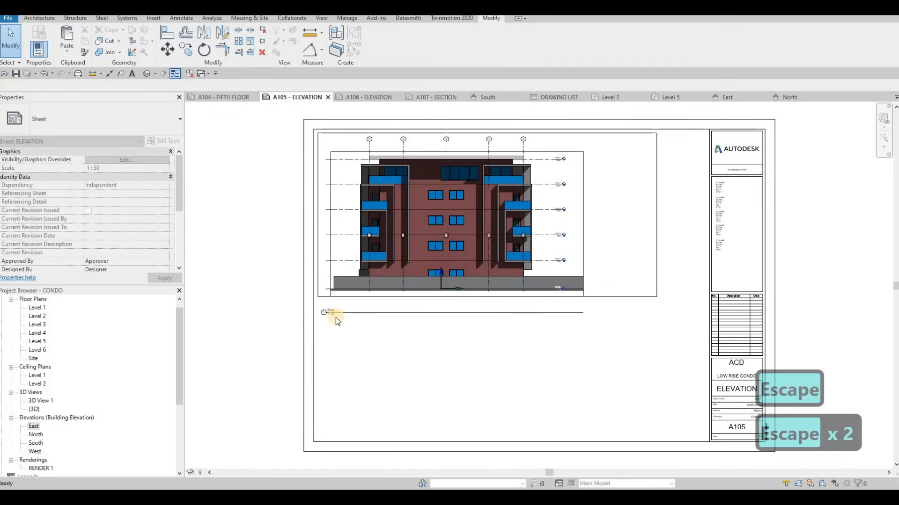
# Move the East view title up to just beneath the elevation and shorten its title line.
pyautogui.click(343, 314)
pyautogui.scroll(2, 338, 315)
pyautogui.moveTo(339, 320); pyautogui.dragTo(378, 279)
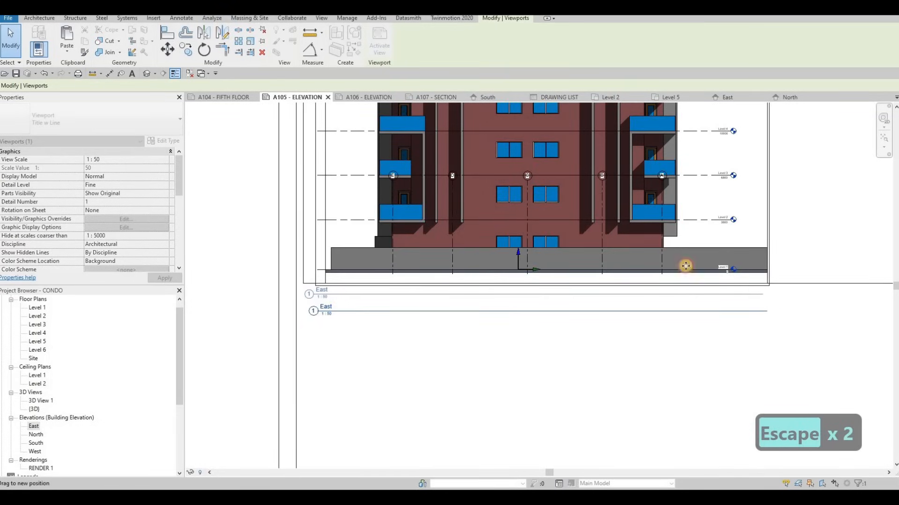
pyautogui.moveTo(763, 295); pyautogui.dragTo(344, 305)
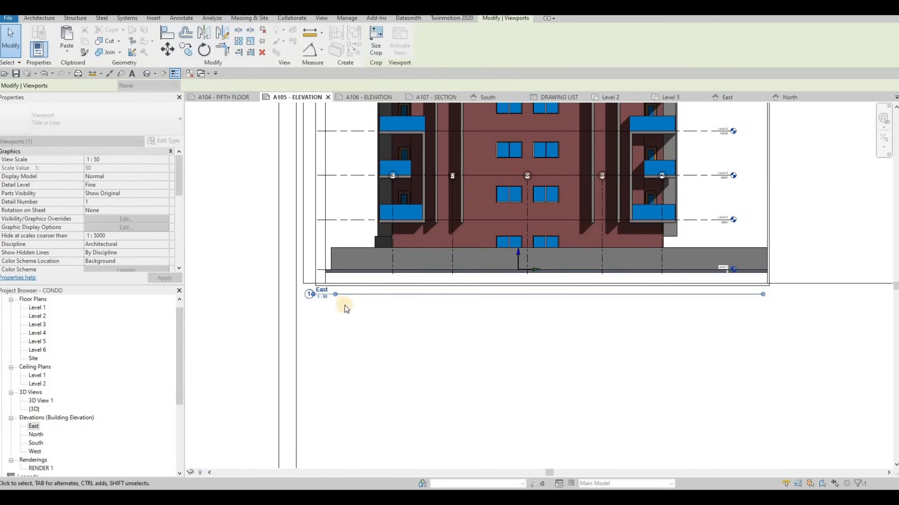
# Copy the rectangle around the East elevation straight down to start a second frame beneath the East view title.
pyautogui.press('Escape')
pyautogui.press('Escape')
pyautogui.press('Escape')
pyautogui.scroll(-5, 326, 225)
pyautogui.press('Tab')
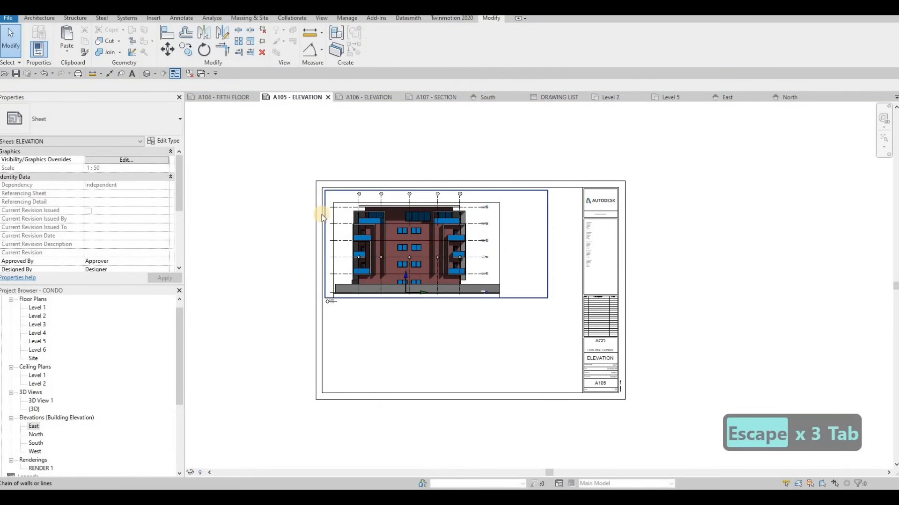
pyautogui.click(322, 214)
pyautogui.press('c')
pyautogui.press('o')
pyautogui.click(324, 189)
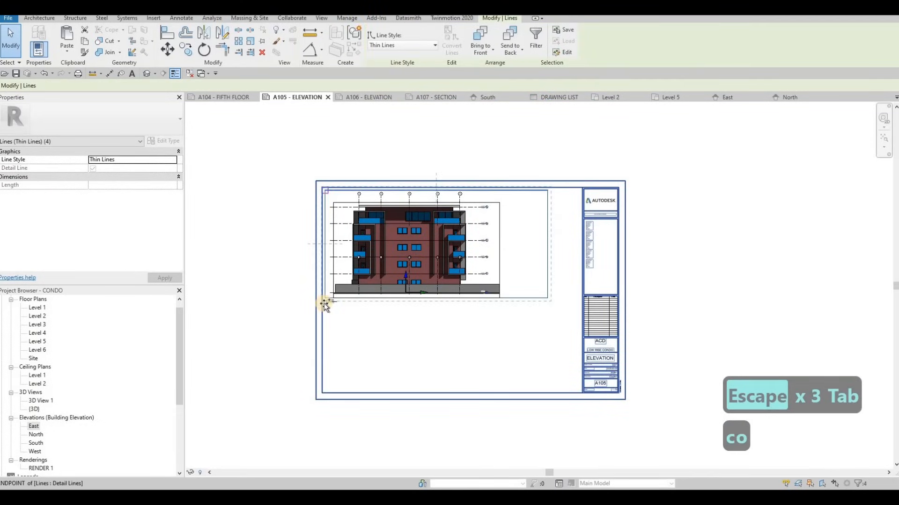
pyautogui.click(325, 305)
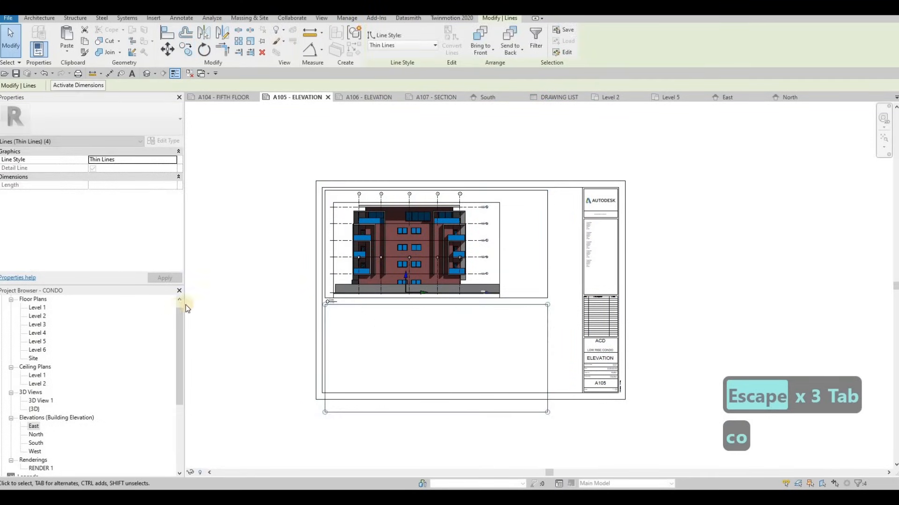
pyautogui.press('Escape')
pyautogui.press('Escape')
# Place the North elevation on the sheet inside the lower rectangle.
pyautogui.click(36, 435)
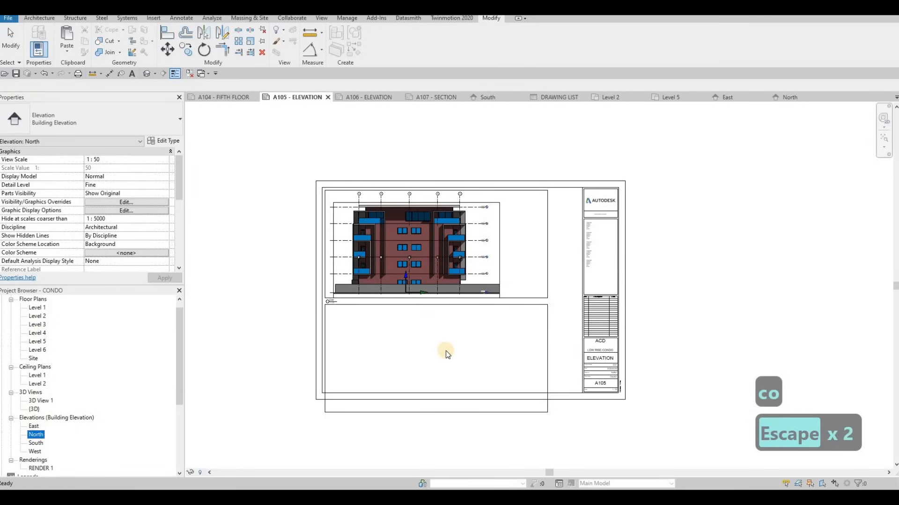
pyautogui.click(435, 367)
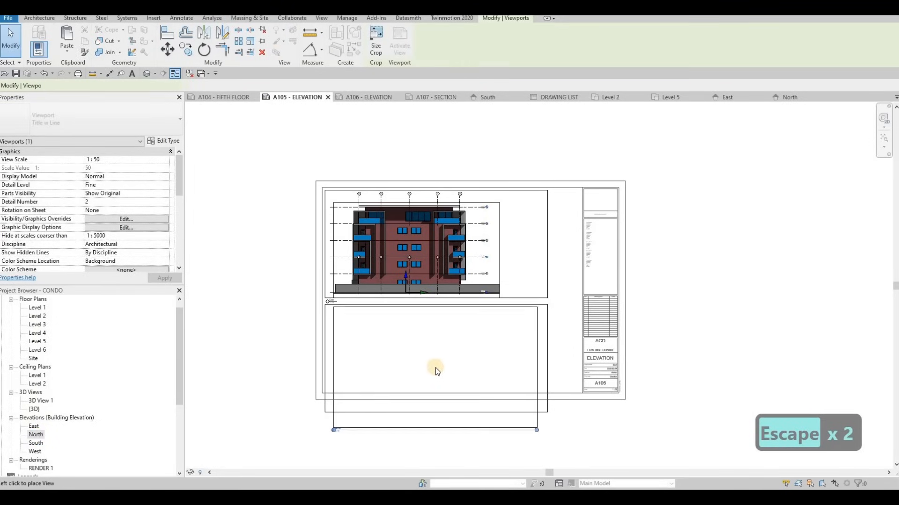
pyautogui.press('Escape')
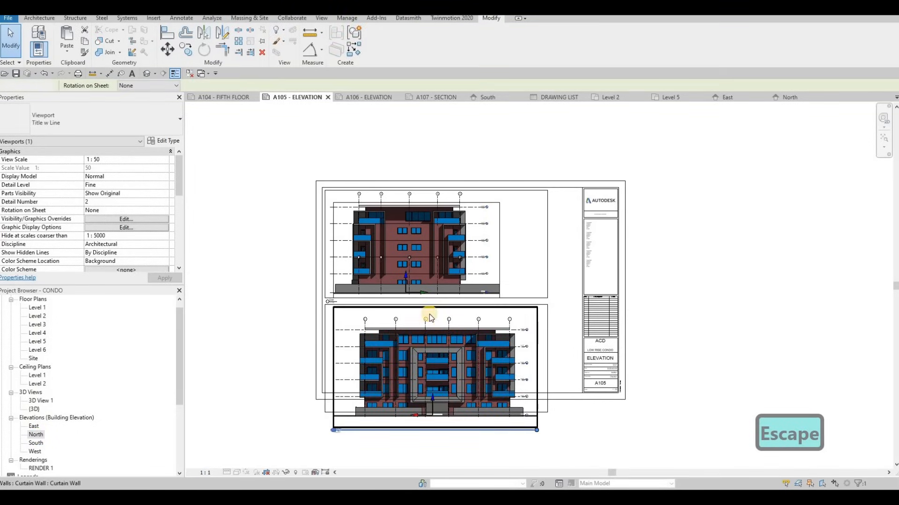
# Activate the North viewport and pull its crop region's top edge down to the roof and bottom edge up near the ground.
pyautogui.doubleClick(440, 310)
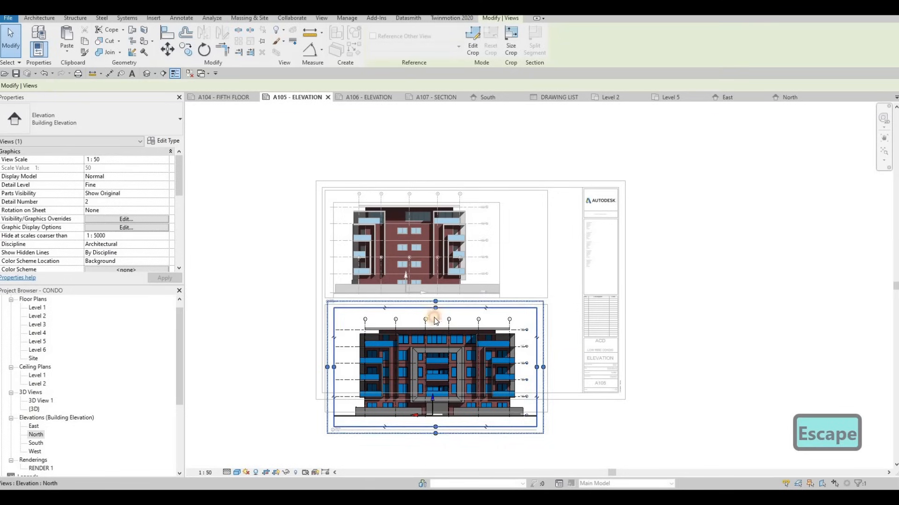
pyautogui.moveTo(437, 311); pyautogui.dragTo(436, 330)
pyautogui.moveTo(437, 427); pyautogui.dragTo(435, 420)
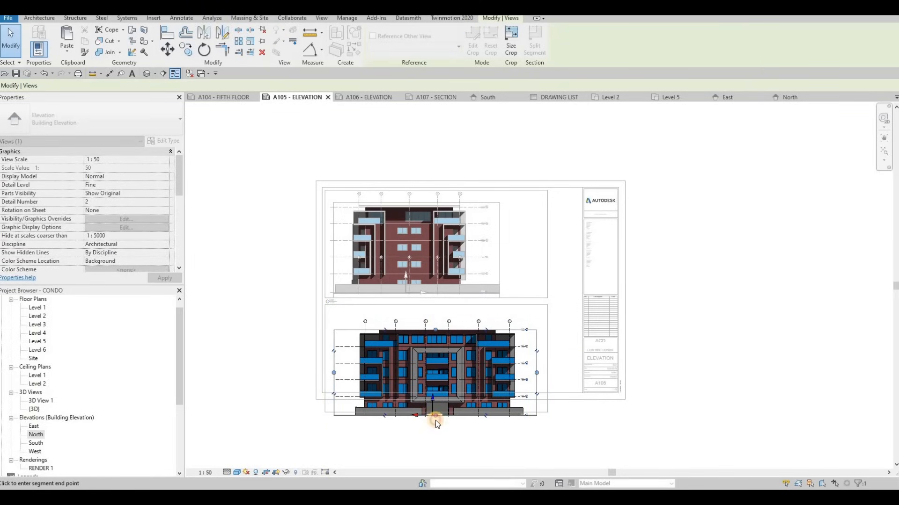
pyautogui.press('Escape')
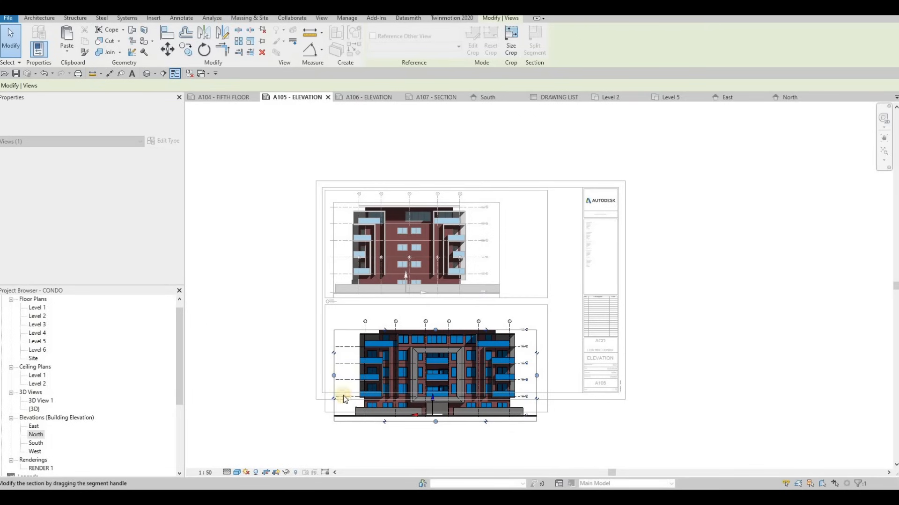
pyautogui.doubleClick(249, 393)
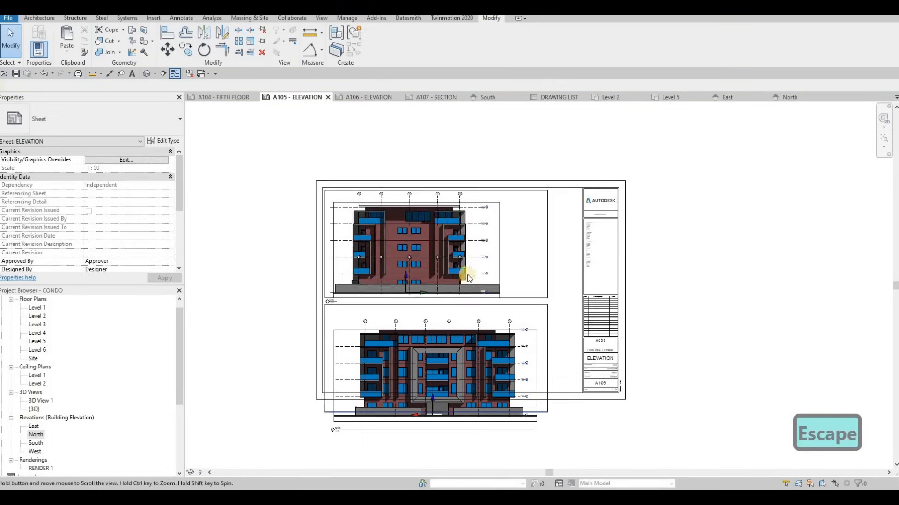
# Move the North viewport up so it fits within the lower rectangle.
pyautogui.moveTo(438, 345); pyautogui.dragTo(464, 297, button='middle')
pyautogui.scroll(2, 465, 296)
pyautogui.click(445, 258)
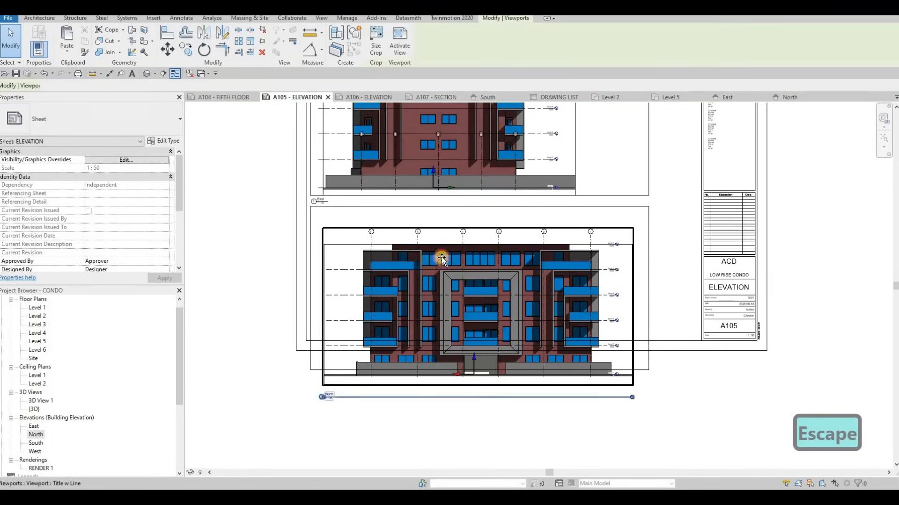
pyautogui.moveTo(445, 257); pyautogui.dragTo(441, 236)
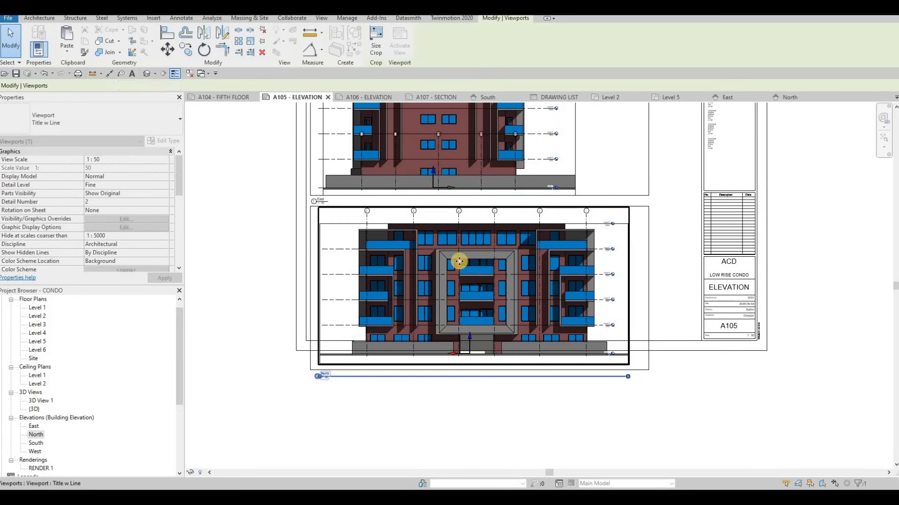
pyautogui.press('Escape')
# Activate the East viewport and lower its grid bubbles closer to the roof.
pyautogui.scroll(-2, 486, 331)
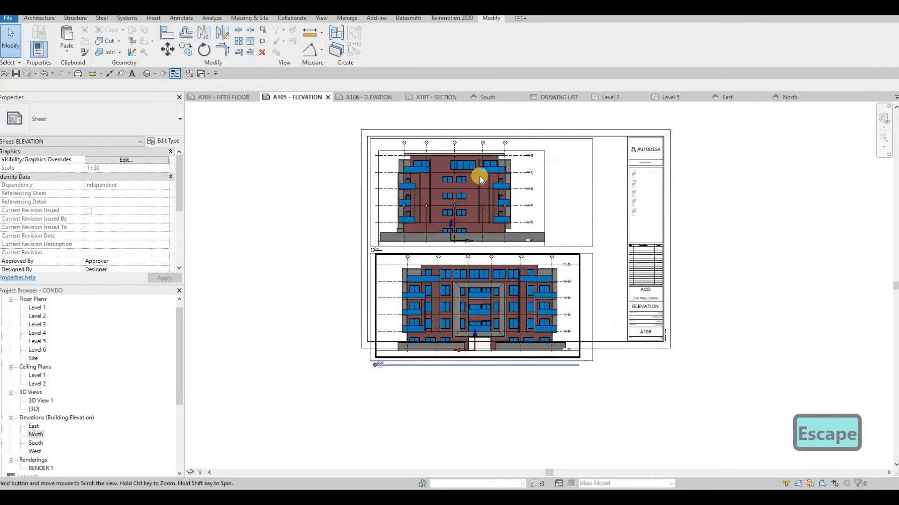
pyautogui.press('Escape')
pyautogui.scroll(2, 416, 162)
pyautogui.doubleClick(372, 168)
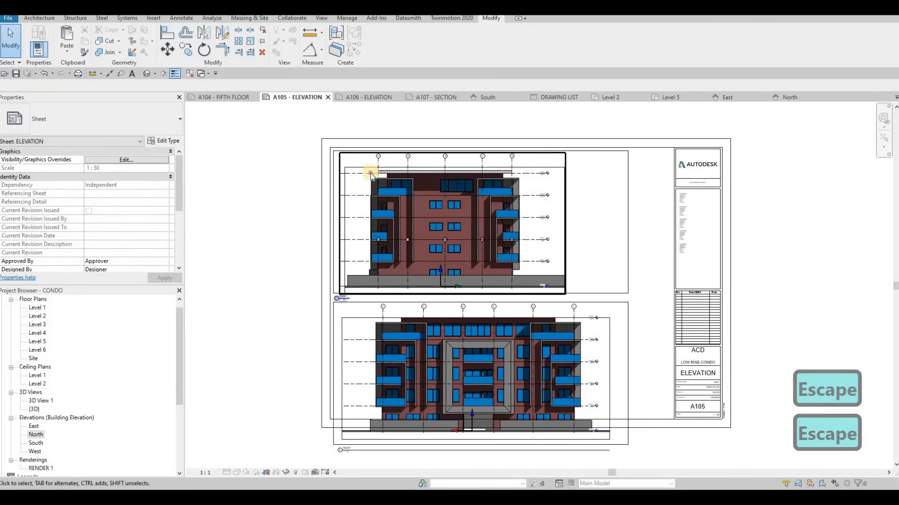
pyautogui.scroll(4, 372, 168)
pyautogui.click(372, 165)
pyautogui.moveTo(372, 165); pyautogui.dragTo(375, 191)
pyautogui.press('Escape')
pyautogui.scroll(-6, 316, 224)
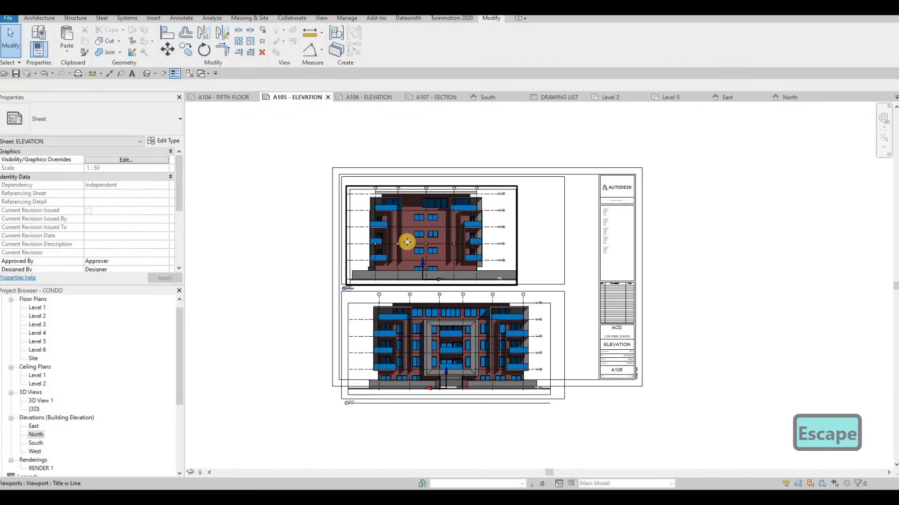
# Nudge the East viewport up within the upper rectangle.
pyautogui.click(407, 243)
pyautogui.press('Up')
pyautogui.press('Up')
pyautogui.press('Up')
pyautogui.press('Up')
pyautogui.press('Up')
pyautogui.press('Up')
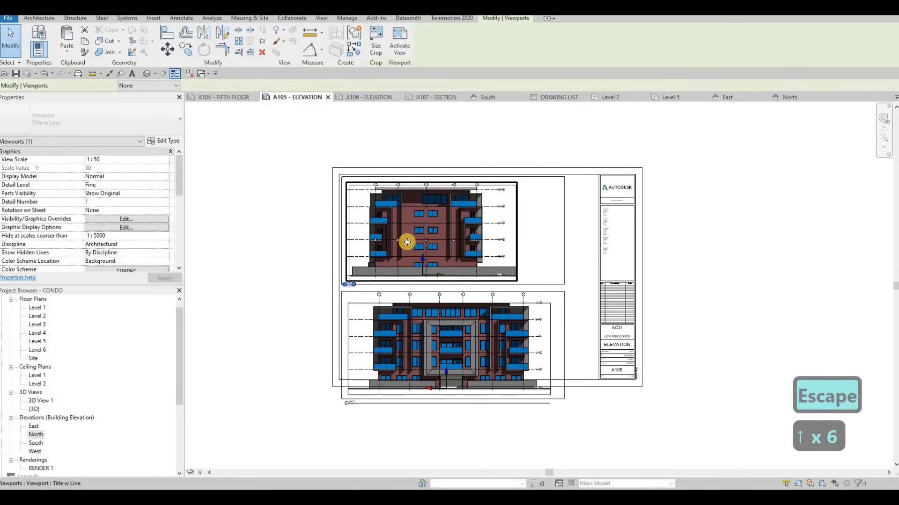
pyautogui.press('Escape')
# Raise the upper rectangle's bottom edge to the East crop boundary and the lower rectangle's top edge to just beneath the East title.
pyautogui.scroll(5, 367, 305)
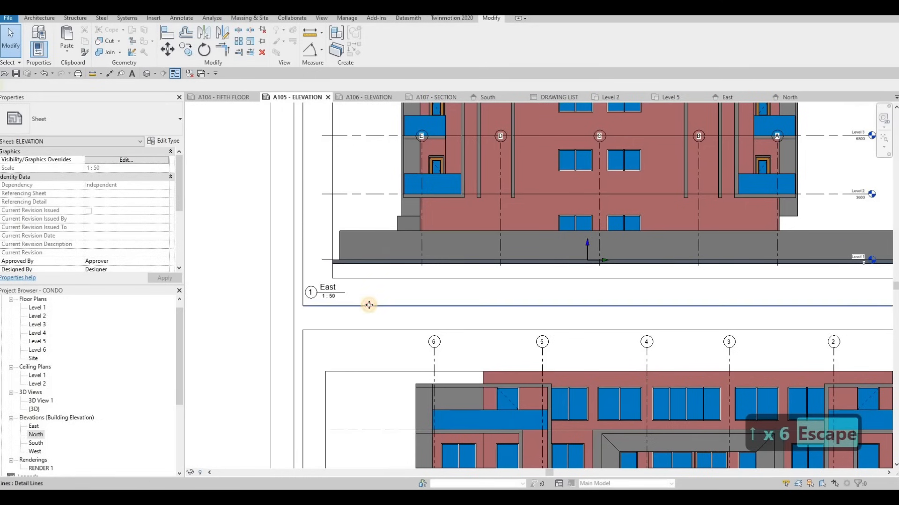
pyautogui.click(369, 282)
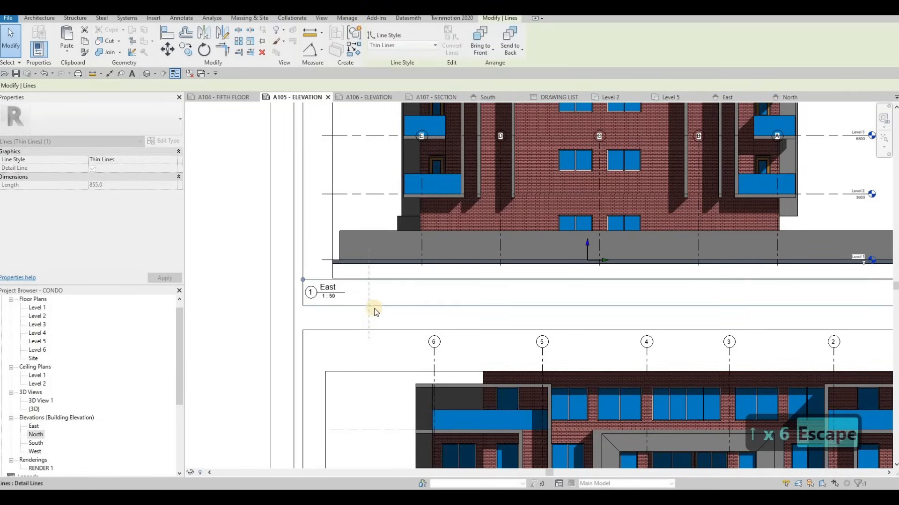
pyautogui.scroll(-3, 369, 299)
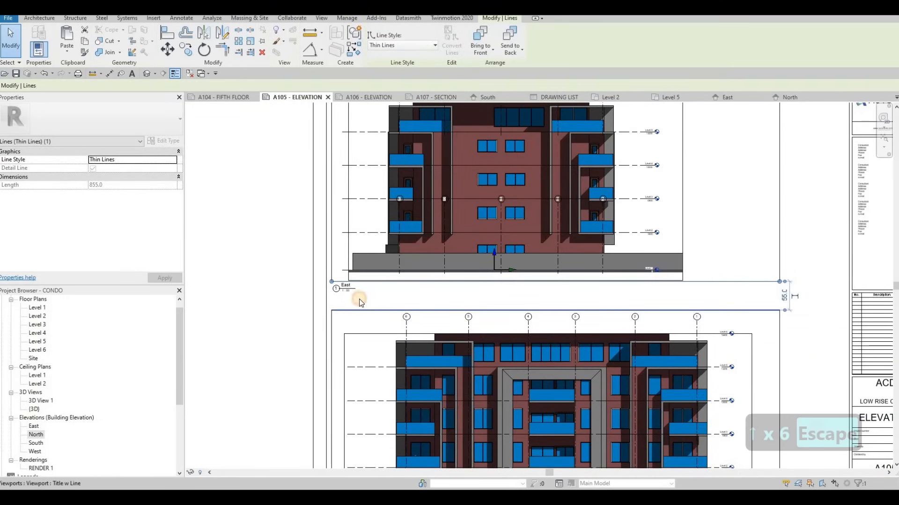
pyautogui.moveTo(359, 309); pyautogui.dragTo(361, 293, button='middle')
pyautogui.click(362, 294)
pyautogui.press('Escape')
pyautogui.click(364, 295)
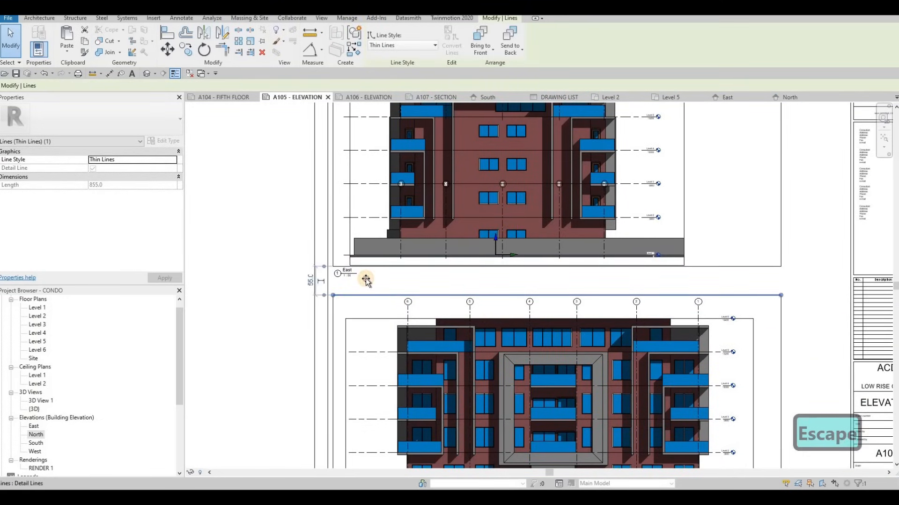
pyautogui.press('Escape')
# Activate the North viewport and lower its grid bubbles closer to the roof.
pyautogui.click(408, 310)
pyautogui.doubleClick(408, 310)
pyautogui.click(404, 314)
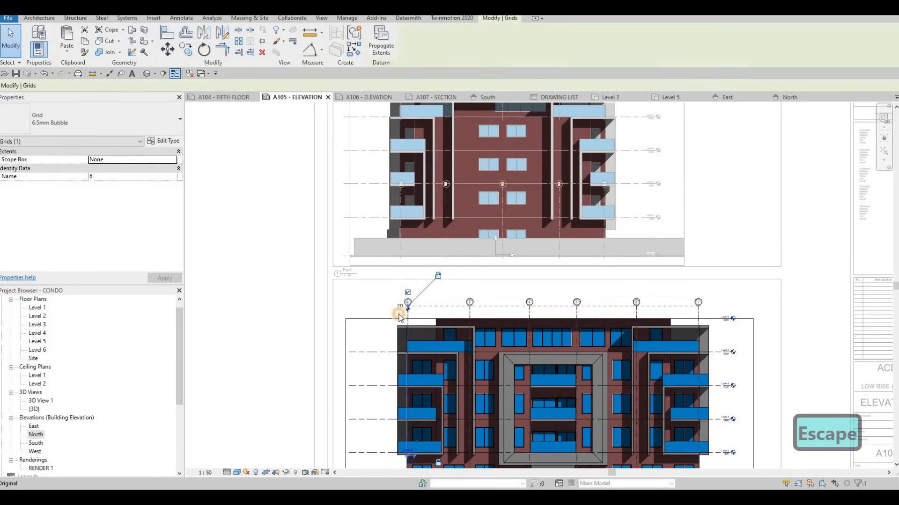
pyautogui.press('Escape')
pyautogui.doubleClick(437, 337)
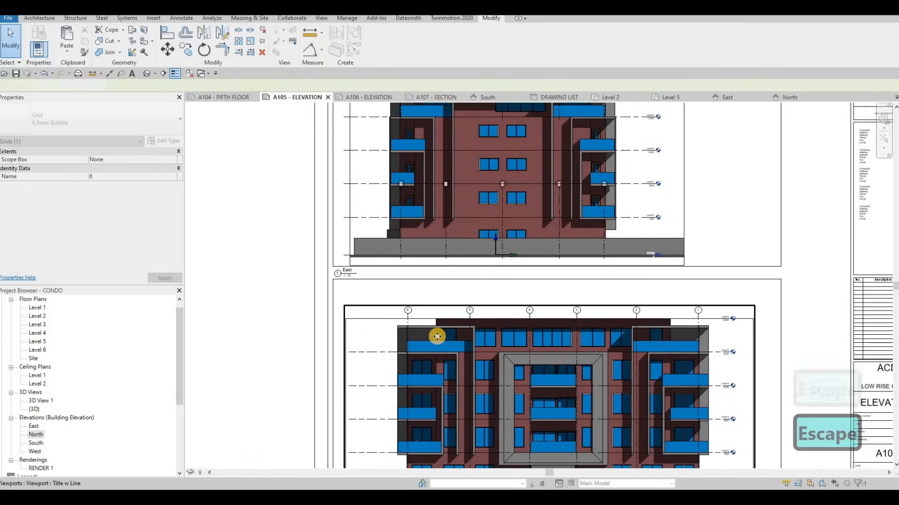
# Nudge the North viewport up and slightly left towards the top edge of the lower rectangle.
pyautogui.press('Up')
pyautogui.press('Up')
pyautogui.press('Up')
pyautogui.press('Up')
pyautogui.press('Up')
pyautogui.press('Up')
pyautogui.press('Up')
pyautogui.press('Up')
pyautogui.press('Up')
pyautogui.press('Up')
pyautogui.press('Up')
pyautogui.press('Up')
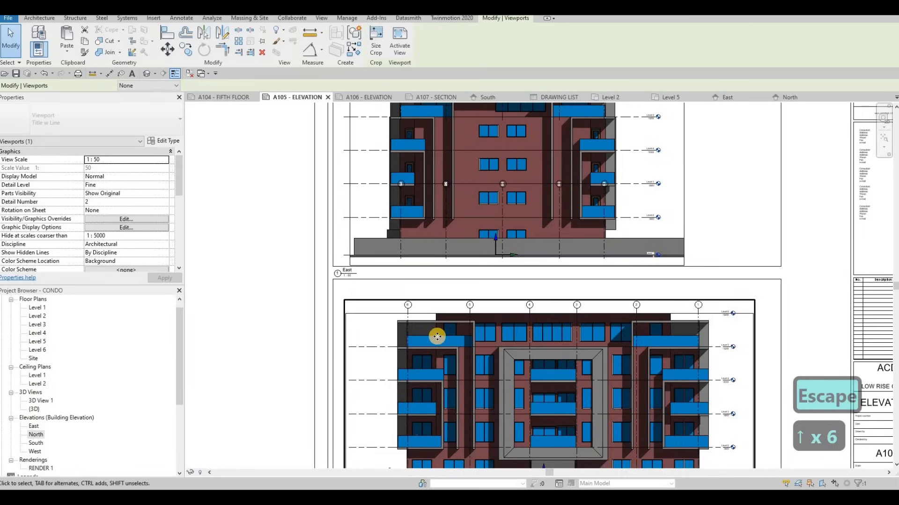
pyautogui.press('Up')
pyautogui.press('Up')
pyautogui.press('Up')
pyautogui.press('Up')
pyautogui.press('Up')
pyautogui.press('Up')
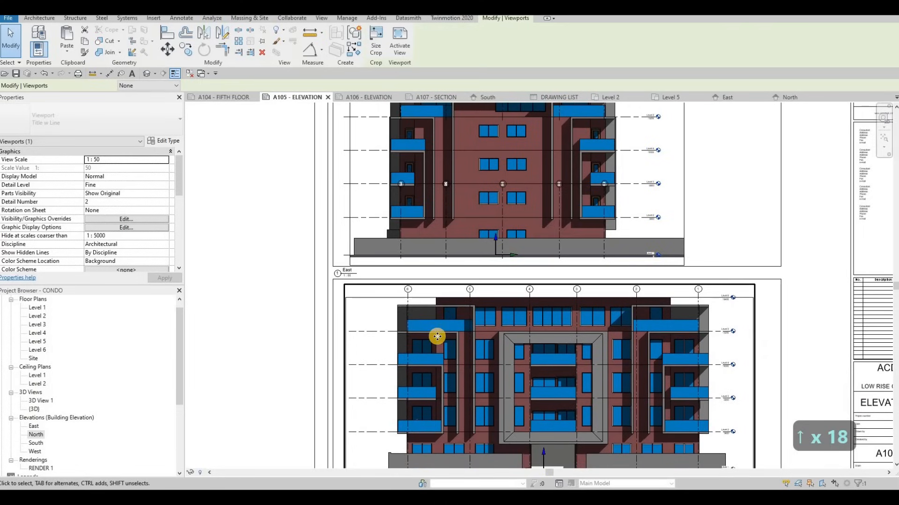
pyautogui.press('Left')
pyautogui.press('Left')
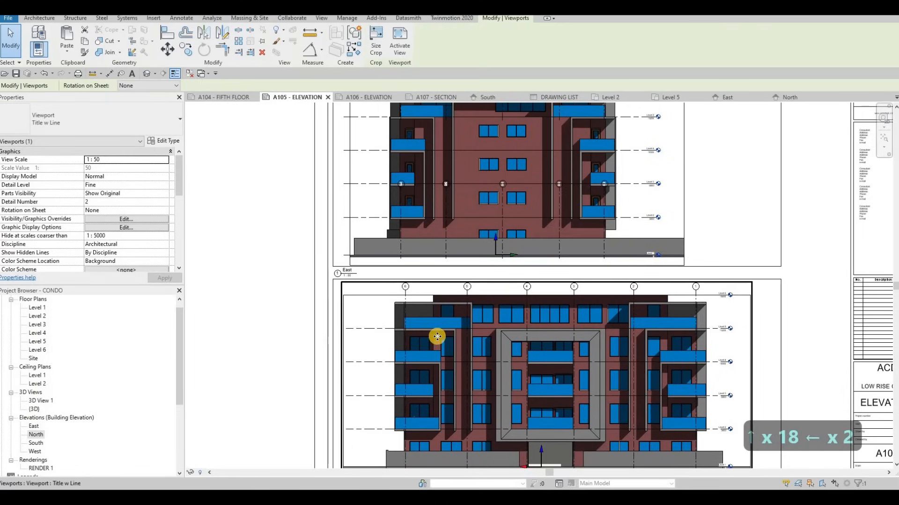
pyautogui.press('Up')
pyautogui.press('Down')
pyautogui.press('Escape')
pyautogui.scroll(-4, 457, 366)
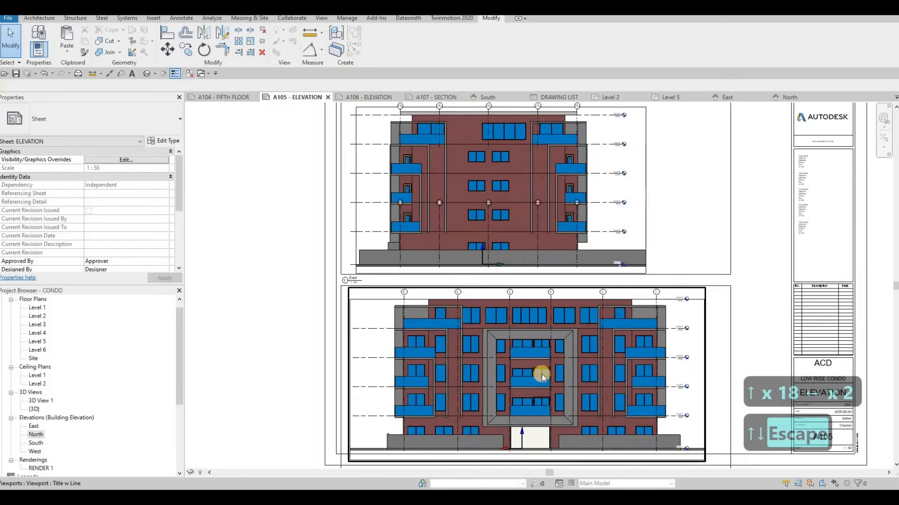
# Nudge the upper rectangle's bottom edge and the East view title up together, closer to the ground line.
pyautogui.moveTo(470, 364); pyautogui.dragTo(472, 295, button='middle')
pyautogui.moveTo(371, 324); pyautogui.dragTo(363, 338, button='middle')
pyautogui.press('Escape')
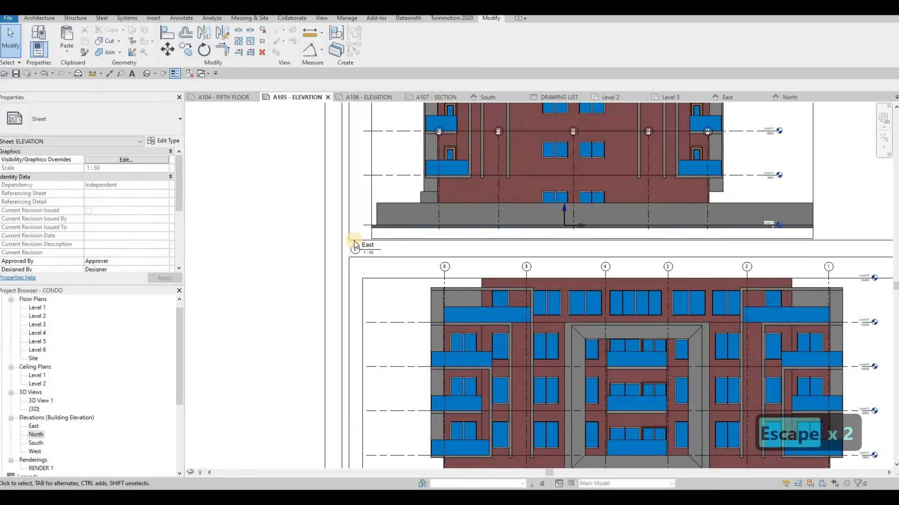
pyautogui.scroll(3, 352, 241)
pyautogui.click(352, 241)
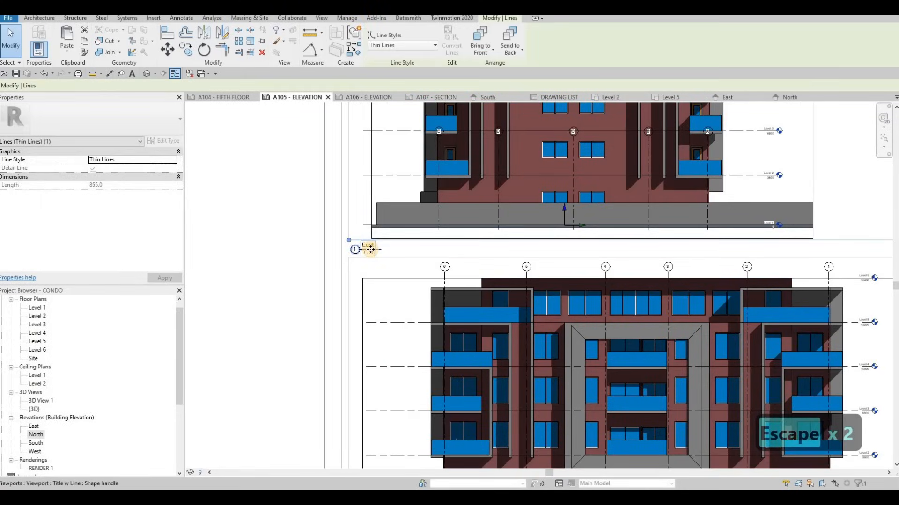
pyautogui.keyDown('ctrl'); pyautogui.click(370, 249); pyautogui.keyUp('ctrl')
pyautogui.press('Up')
pyautogui.press('Up')
pyautogui.press('Up')
pyautogui.press('Up')
pyautogui.press('Up')
pyautogui.press('Up')
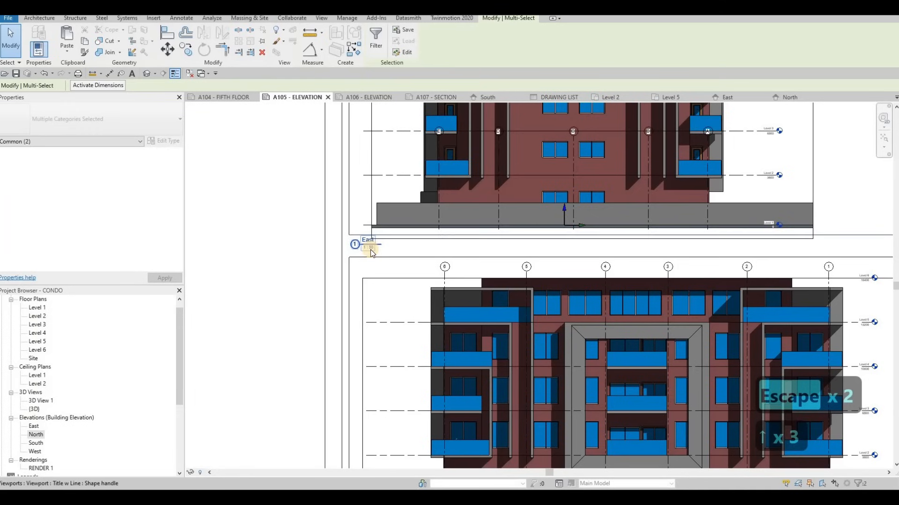
pyautogui.press('Down')
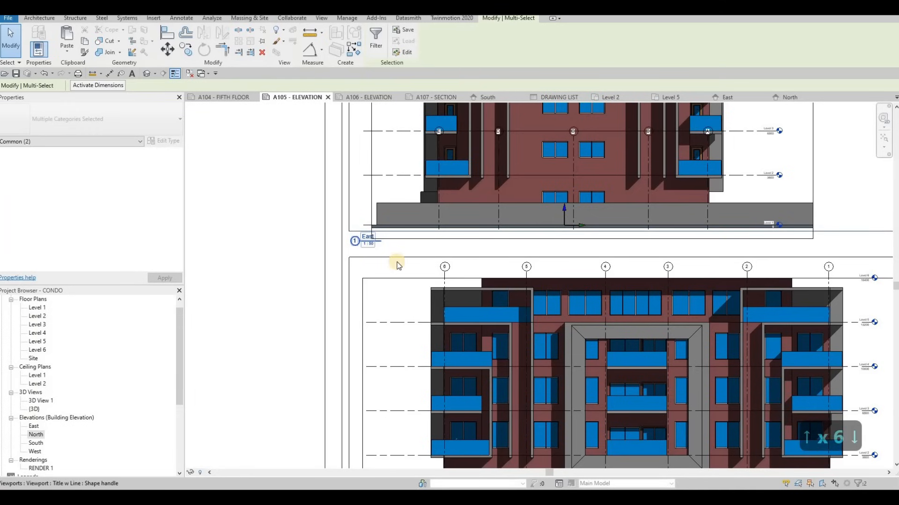
pyautogui.press('Escape')
pyautogui.press('Escape')
# Activate the East viewport and raise its crop region's bottom edge to the upper rectangle's bottom line.
pyautogui.click(428, 236)
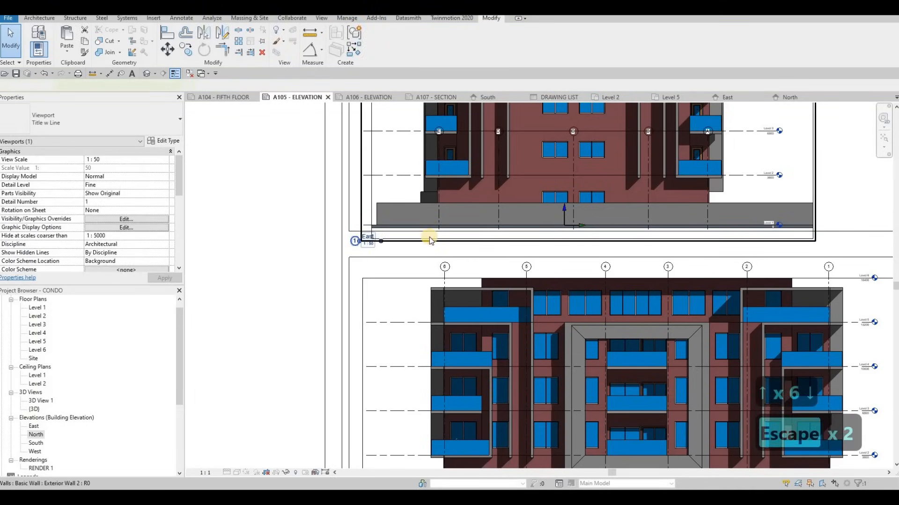
pyautogui.doubleClick(430, 240)
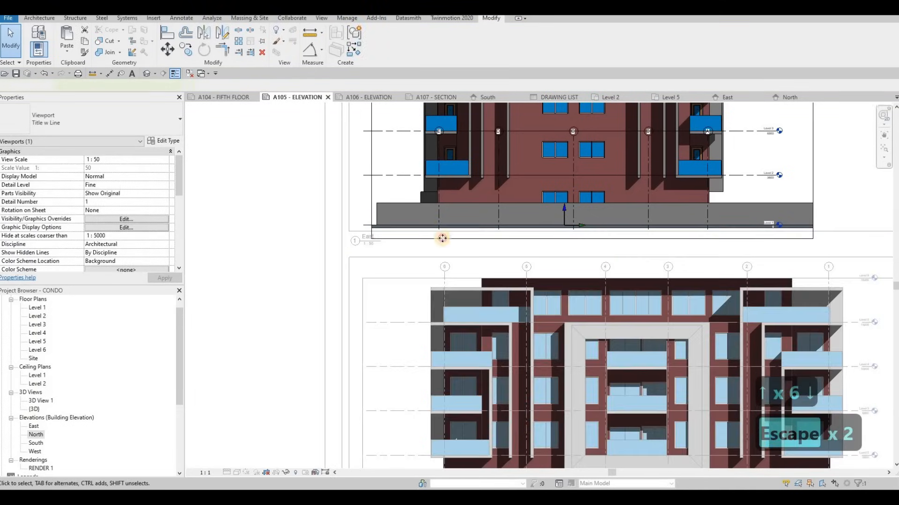
pyautogui.click(592, 232)
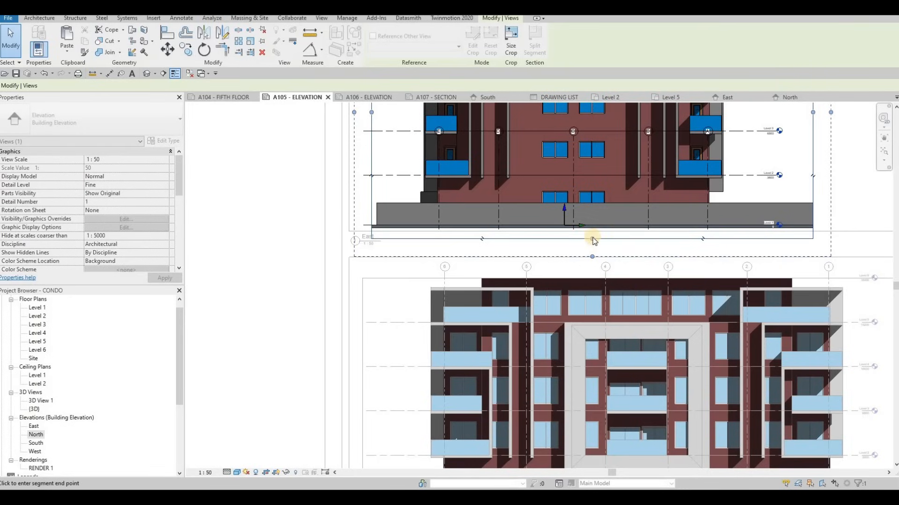
pyautogui.click(593, 231)
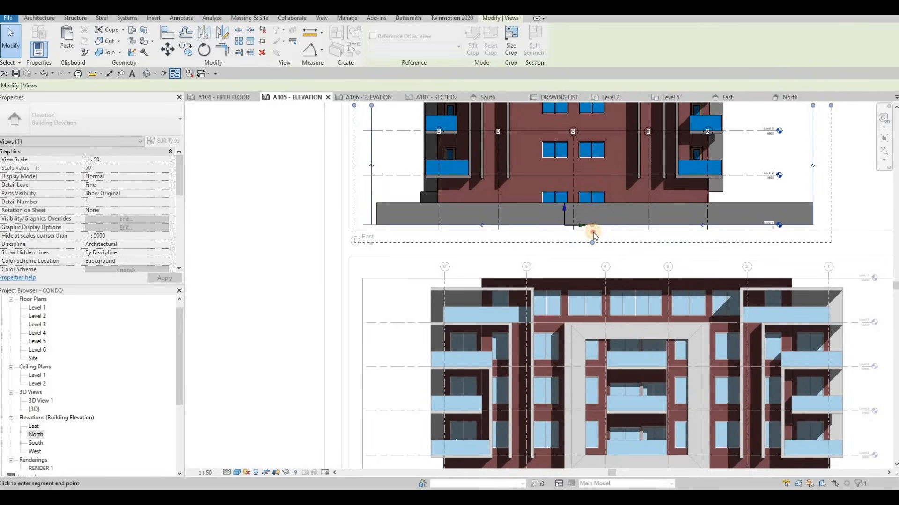
pyautogui.click(340, 229)
pyautogui.press('Escape')
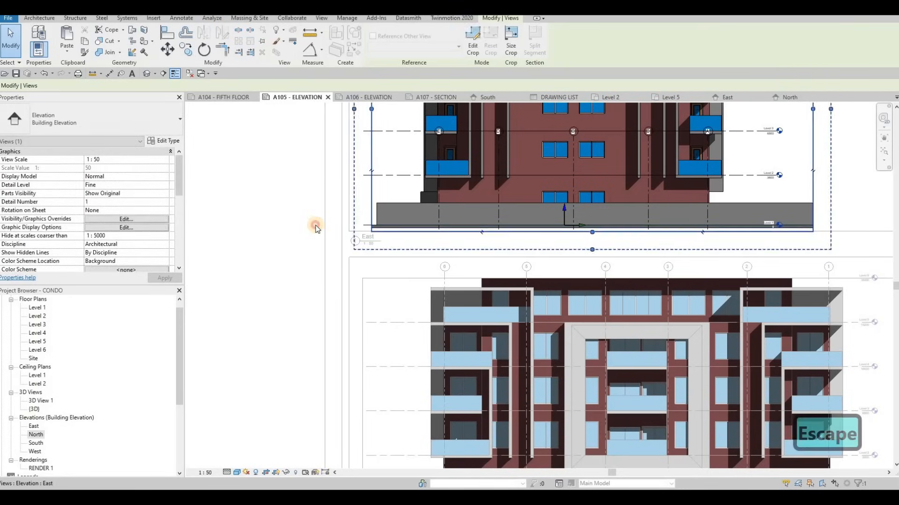
# Deactivate the East view, and nudge the lower rectangle's top edge and the North viewport up together, closer to the East title.
pyautogui.press('Escape')
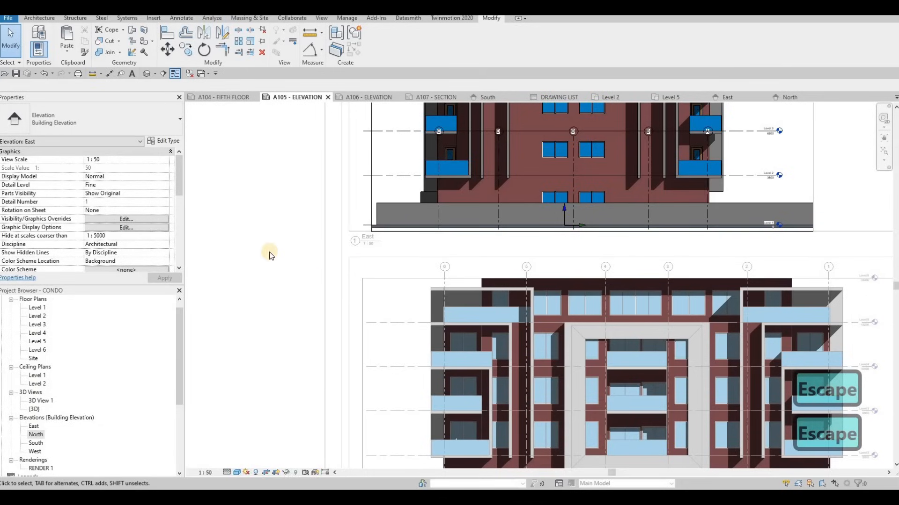
pyautogui.keyDown('ctrl'); pyautogui.click(416, 280); pyautogui.keyUp('ctrl')
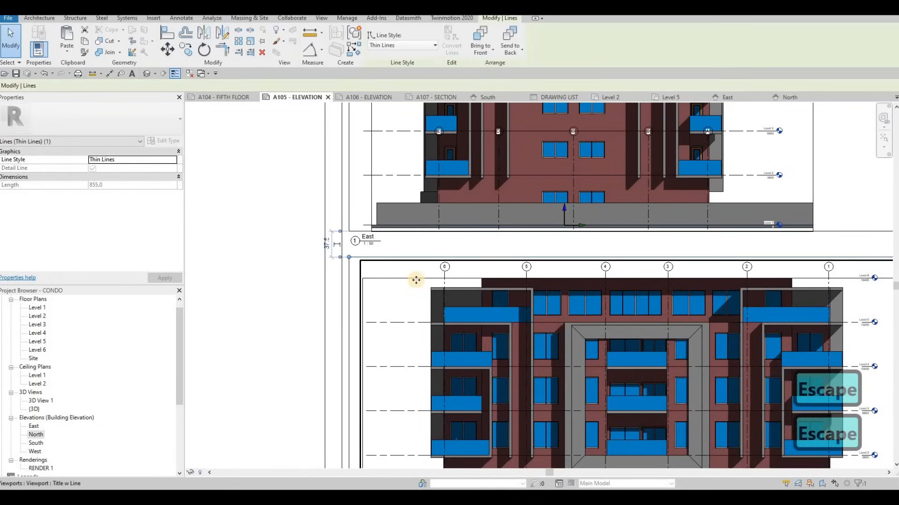
pyautogui.press('Up')
pyautogui.press('Up')
pyautogui.press('Up')
pyautogui.press('Up')
pyautogui.press('Up')
pyautogui.press('Up')
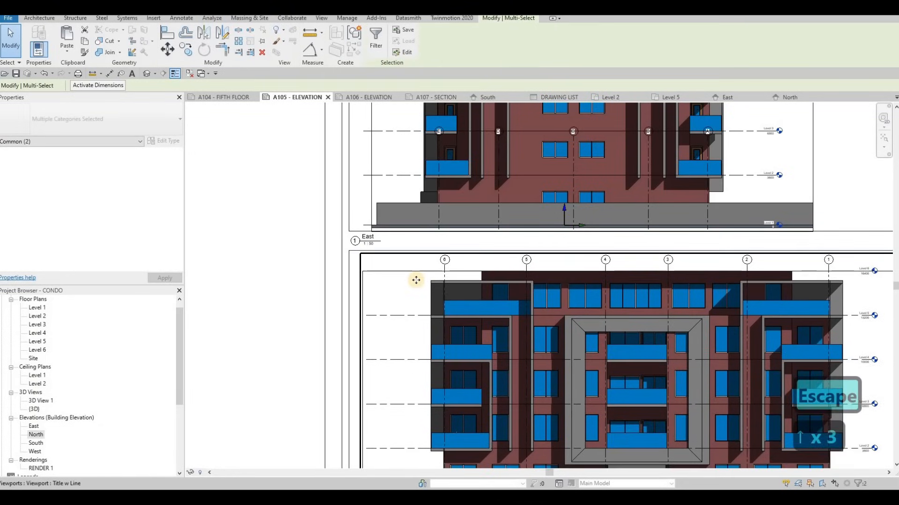
pyautogui.press('Down')
pyautogui.press('Escape')
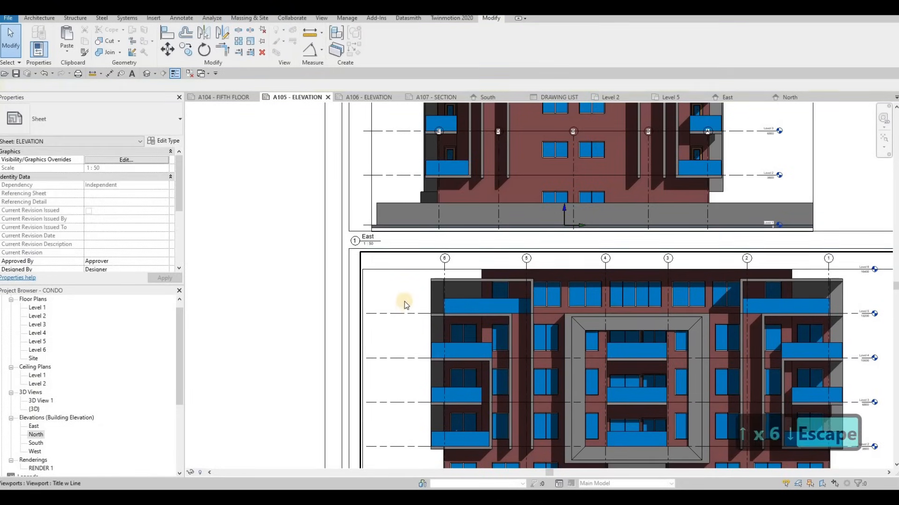
# Activate the North viewport, raise its crop region's bottom edge to the ground line and lower the annotation crop's top edge slightly.
pyautogui.scroll(-3, 397, 275)
pyautogui.scroll(2, 434, 370)
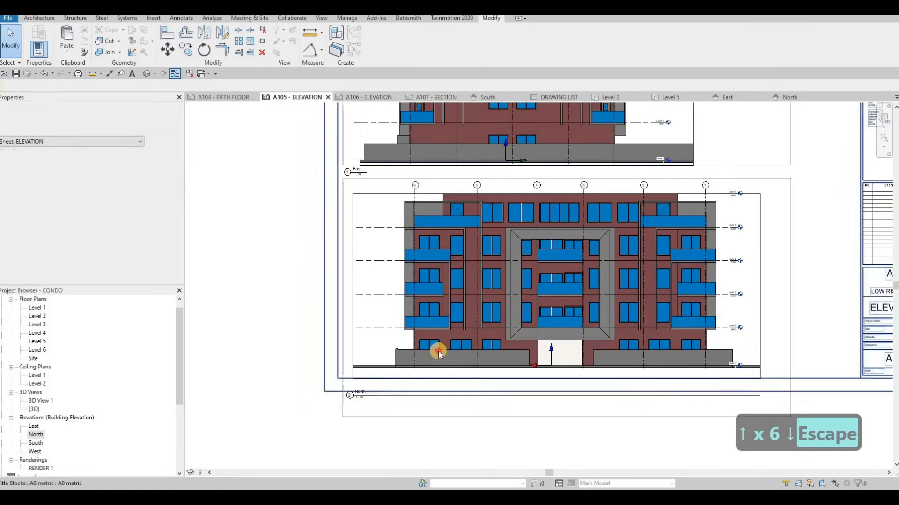
pyautogui.click(430, 383)
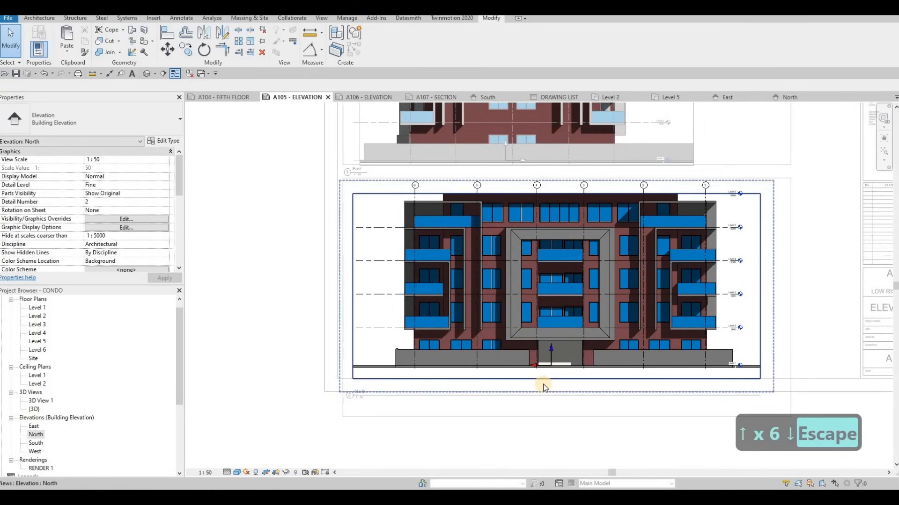
pyautogui.moveTo(556, 372); pyautogui.dragTo(556, 370)
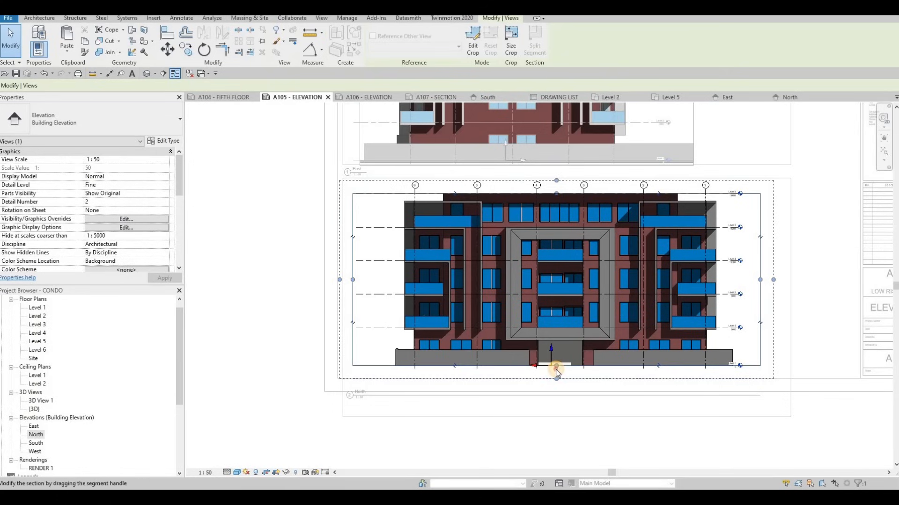
pyautogui.click(556, 369)
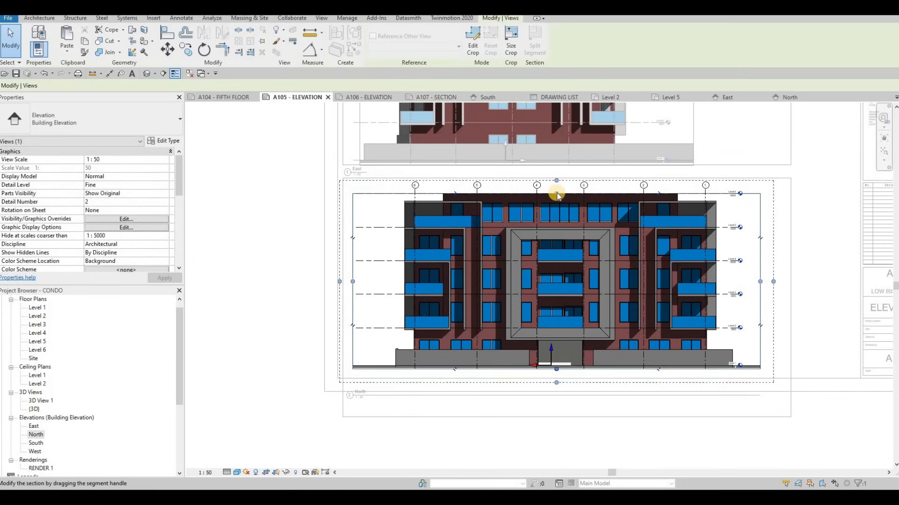
pyautogui.moveTo(555, 187); pyautogui.dragTo(538, 191)
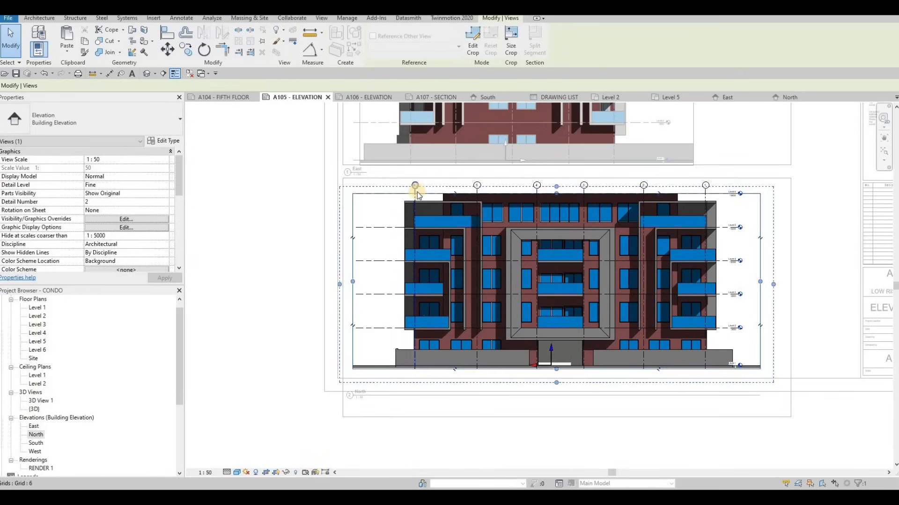
# Shorten the North elevation's grid lines at grid 6 so the row of bubbles sits slightly closer to the roof.
pyautogui.scroll(3, 414, 197)
pyautogui.click(414, 199)
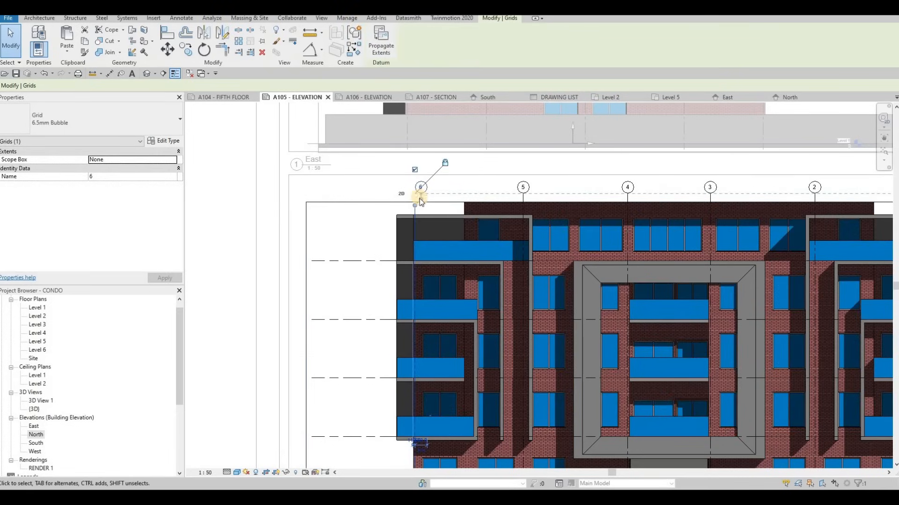
pyautogui.hotkey('ctrl', 'z')
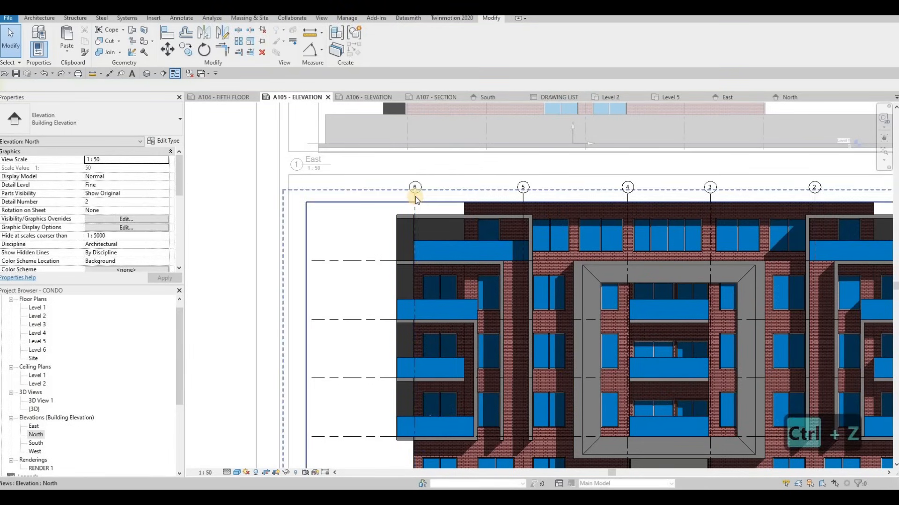
pyautogui.click(417, 197)
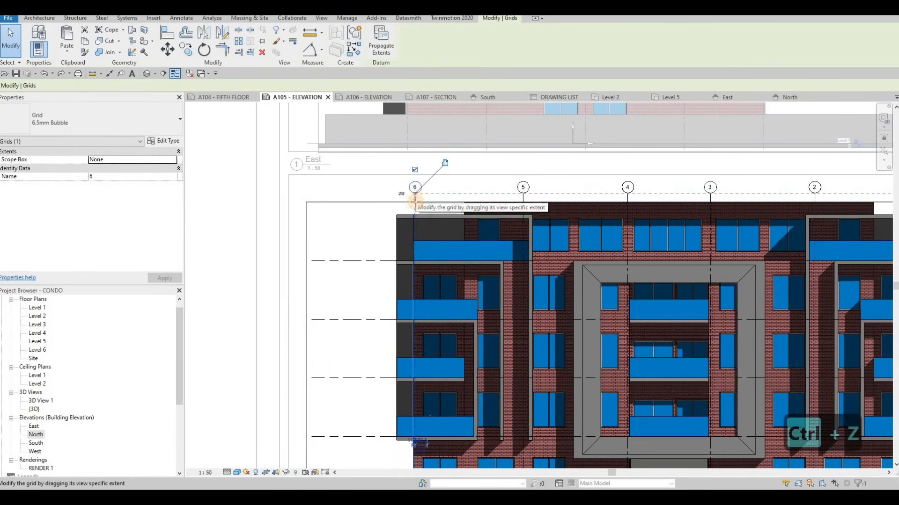
pyautogui.press('Escape')
pyautogui.press('Escape')
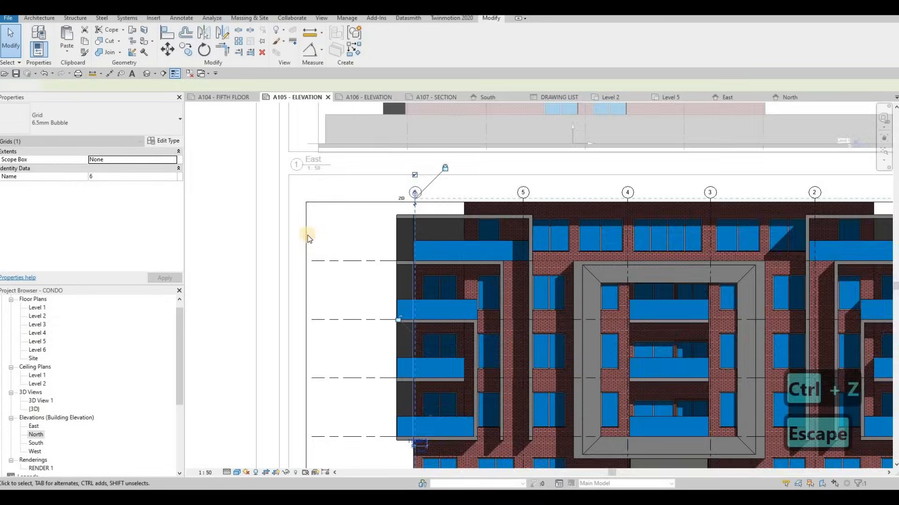
# Deactivate the North view and nudge its viewport up slightly within the lower rectangle.
pyautogui.click(418, 236)
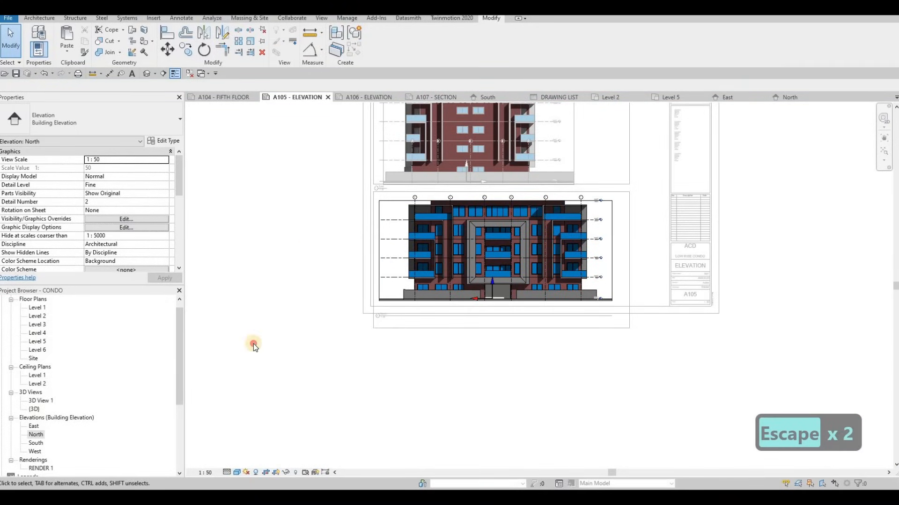
pyautogui.click(440, 268)
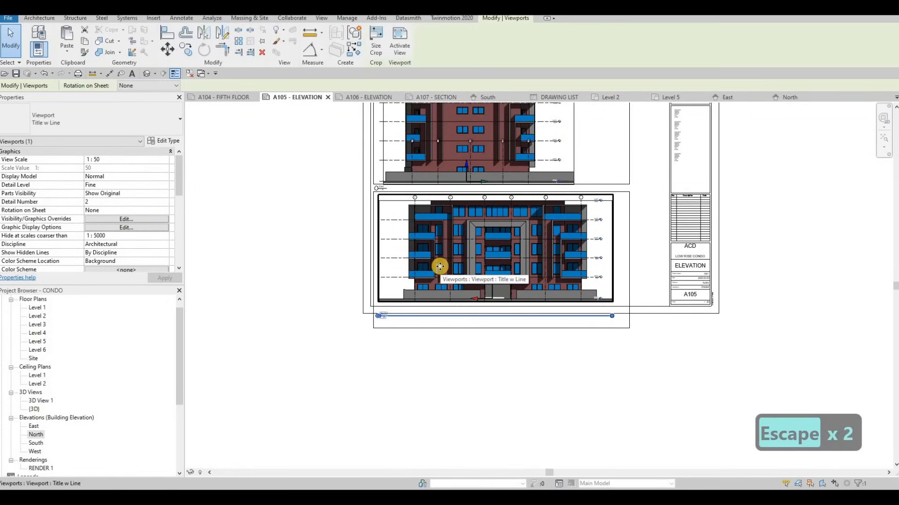
pyautogui.click(461, 355)
pyautogui.scroll(2, 461, 355)
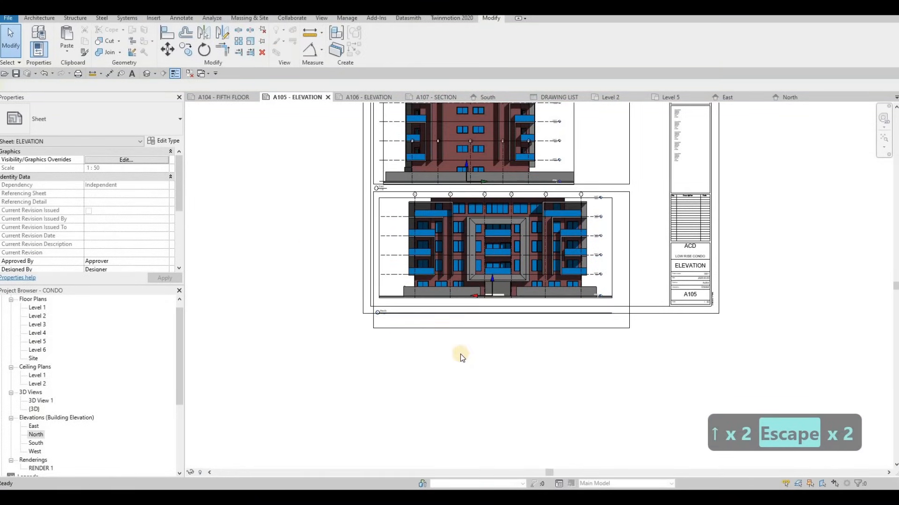
# Raise the lower rectangle's bottom edge to sit just below the North elevation's ground line.
pyautogui.click(459, 313)
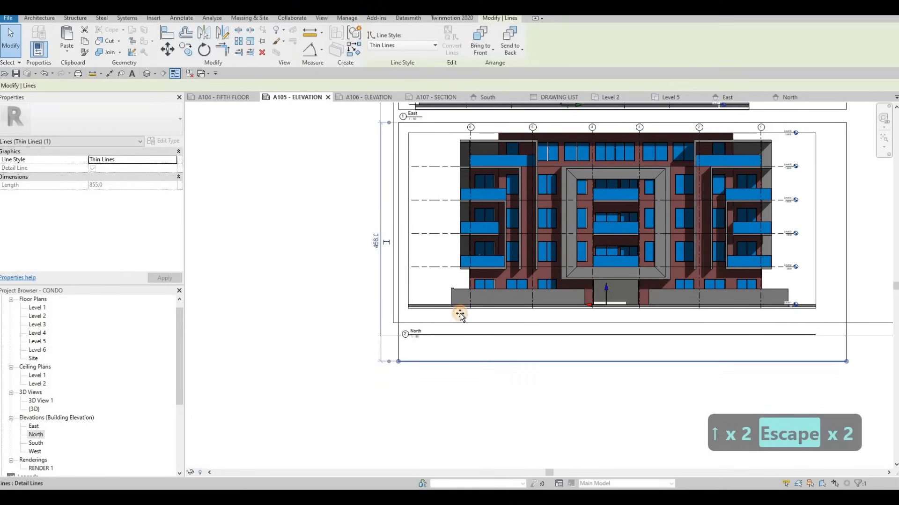
pyautogui.moveTo(460, 313); pyautogui.dragTo(460, 313)
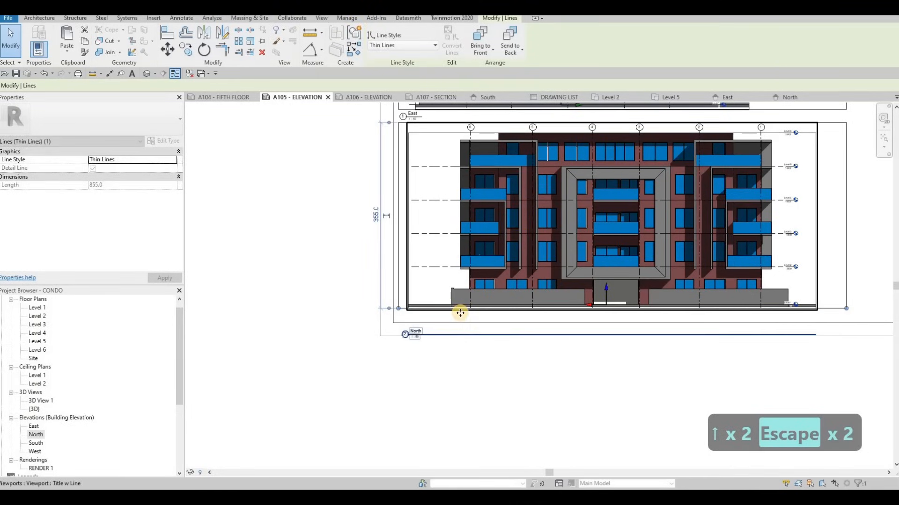
pyautogui.press('Down')
pyautogui.press('Left')
pyautogui.press('Escape')
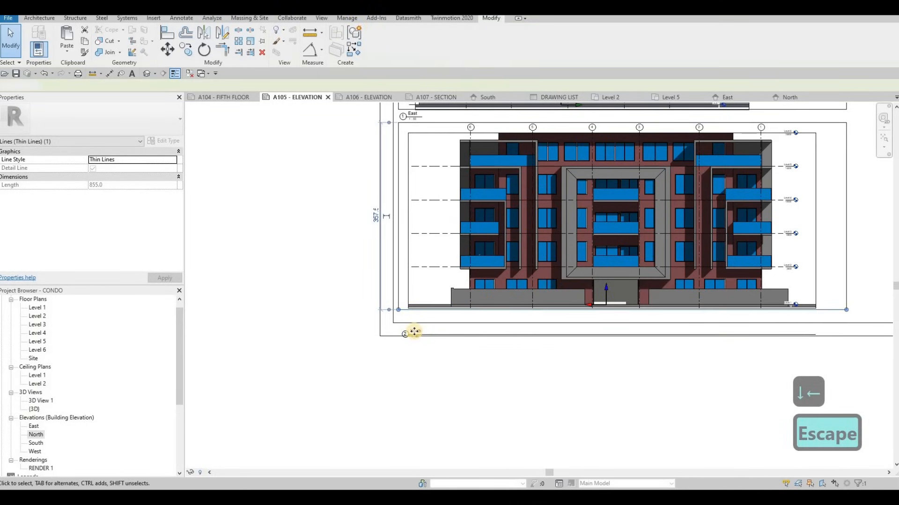
# Move the North view title up to just beneath the lower rectangle, inside the sheet border.
pyautogui.click(414, 333)
pyautogui.scroll(2, 412, 328)
pyautogui.moveTo(412, 305); pyautogui.dragTo(414, 304)
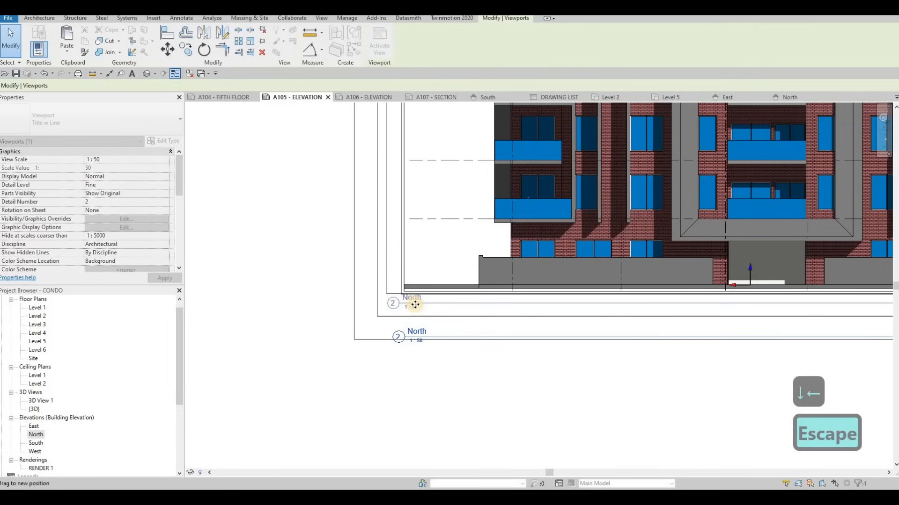
pyautogui.scroll(-5, 596, 306)
pyautogui.press('Escape')
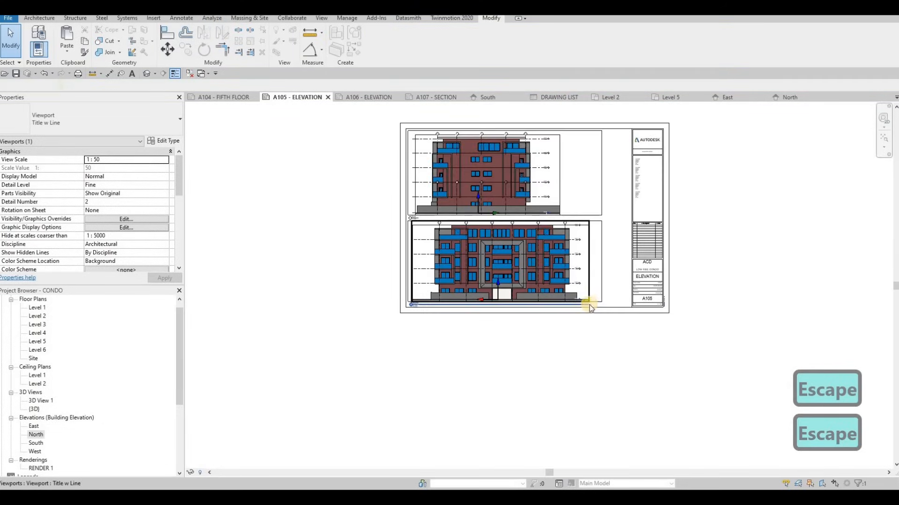
# Shorten the North view title's line to about the width of its title text.
pyautogui.click(589, 304)
pyautogui.moveTo(420, 322); pyautogui.dragTo(428, 294)
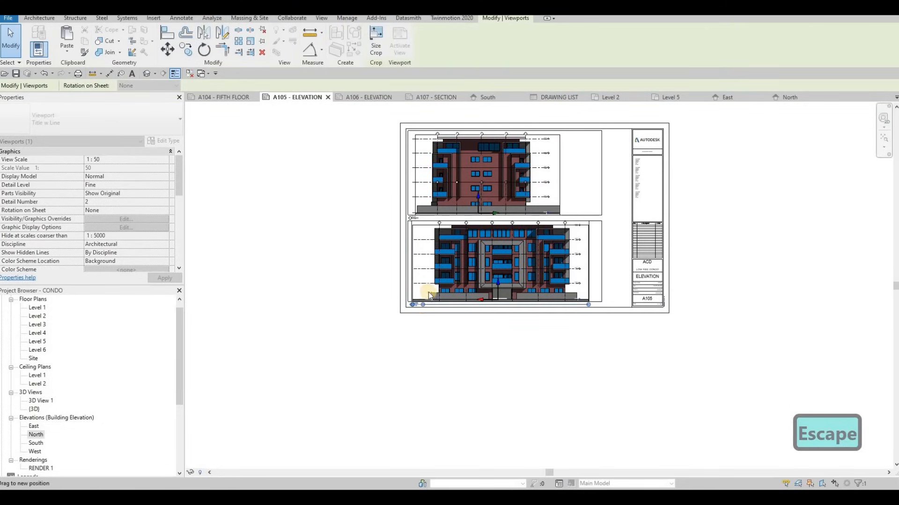
pyautogui.press('Escape')
pyautogui.scroll(3, 469, 251)
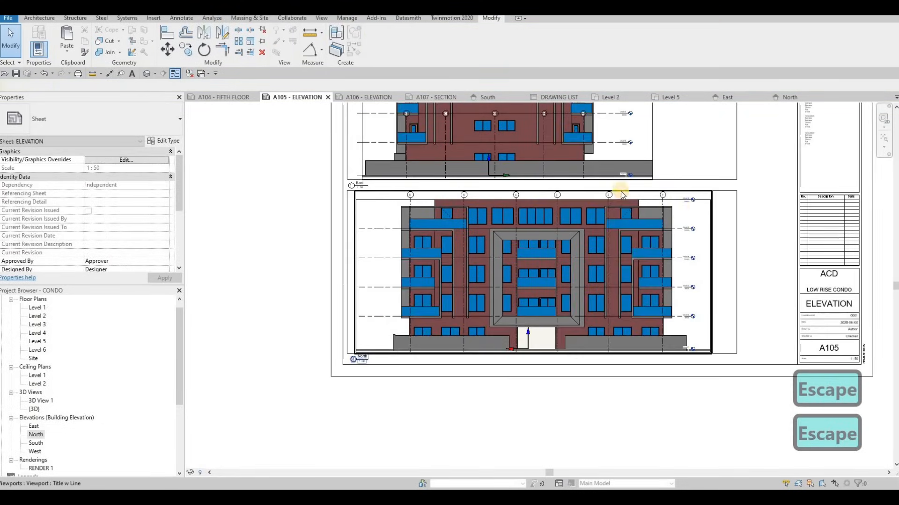
pyautogui.scroll(-3, 620, 192)
pyautogui.press('Escape')
pyautogui.press('Escape')
pyautogui.press('Tab')
pyautogui.press('Tab')
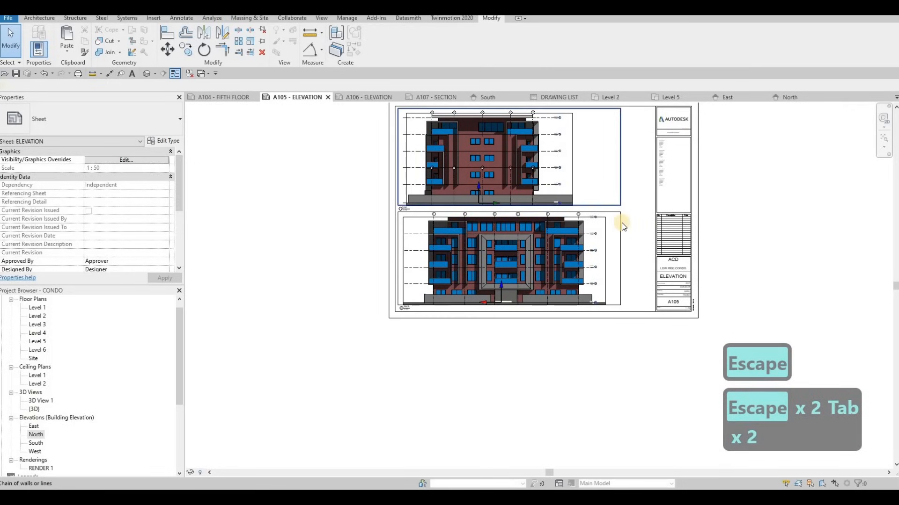
pyautogui.click(622, 223)
pyautogui.press('Tab')
pyautogui.keyDown('ctrl'); pyautogui.click(603, 212); pyautogui.keyUp('ctrl')
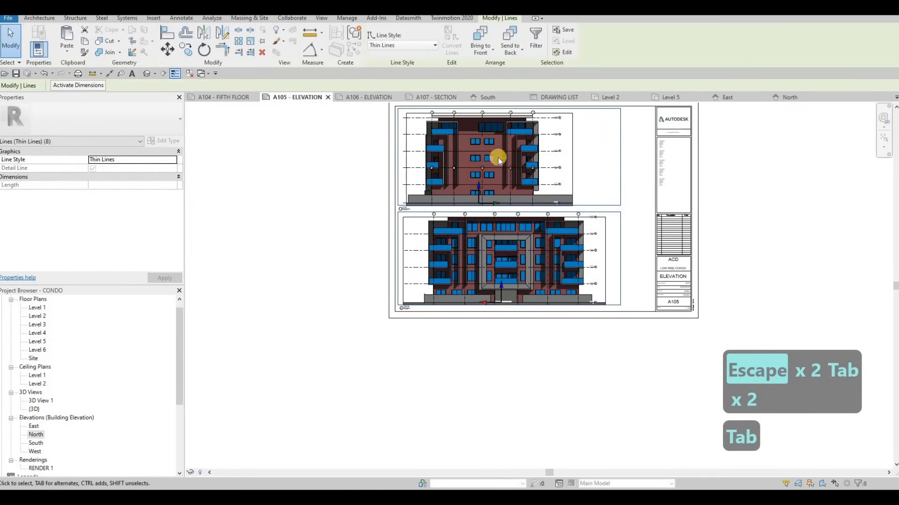
pyautogui.press('Escape')
pyautogui.press('Escape')
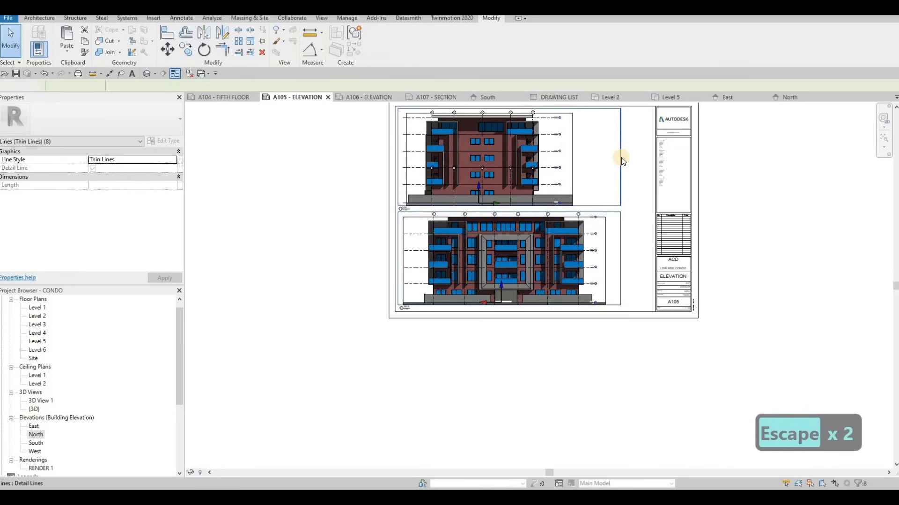
# Copy both frame rectangles from sheet A105 and paste them in the same place on sheet A106.
pyautogui.scroll(1, 622, 157)
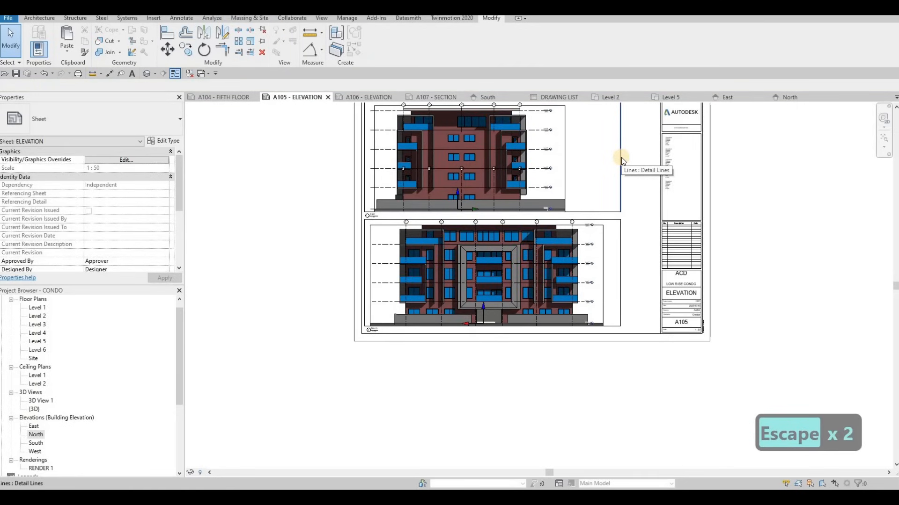
pyautogui.press('Tab')
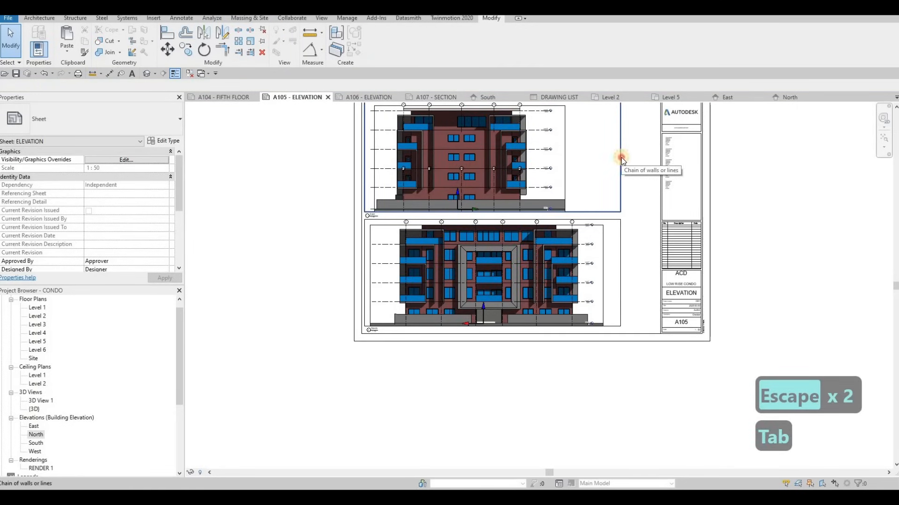
pyautogui.click(621, 157)
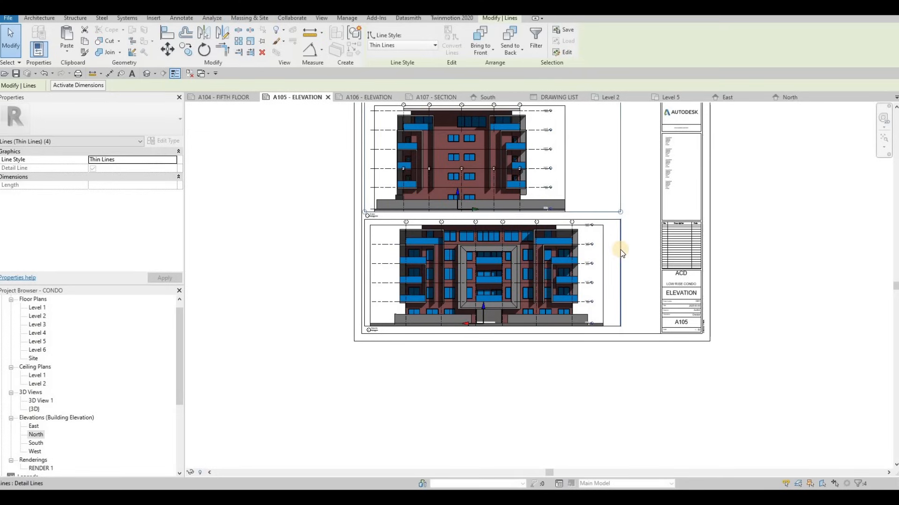
pyautogui.press('Tab')
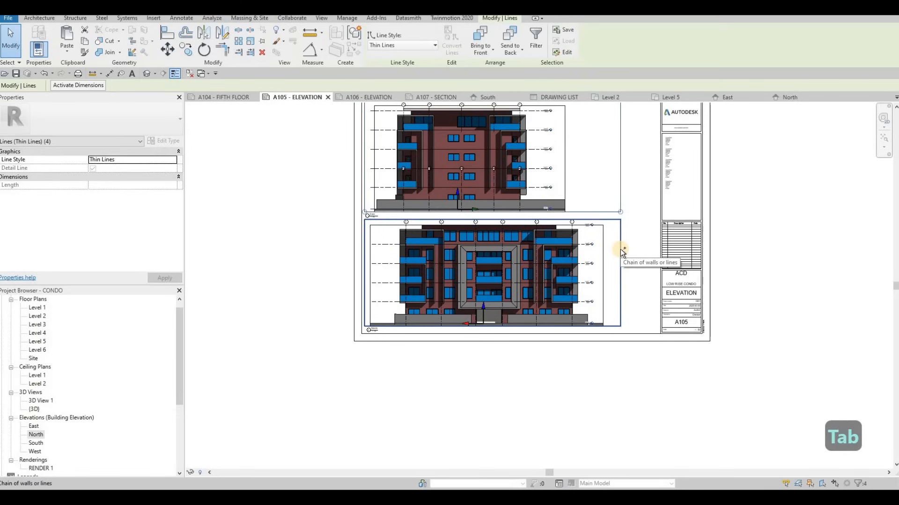
pyautogui.click(388, 220)
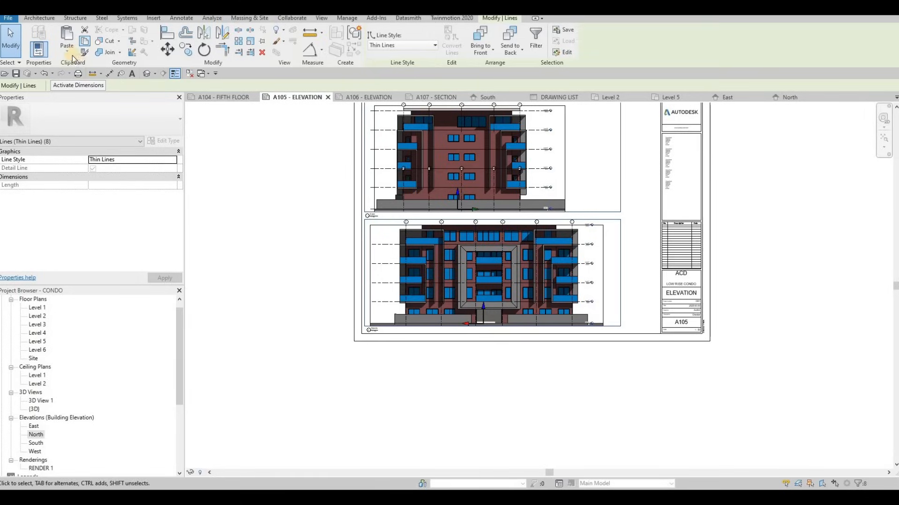
pyautogui.click(380, 98)
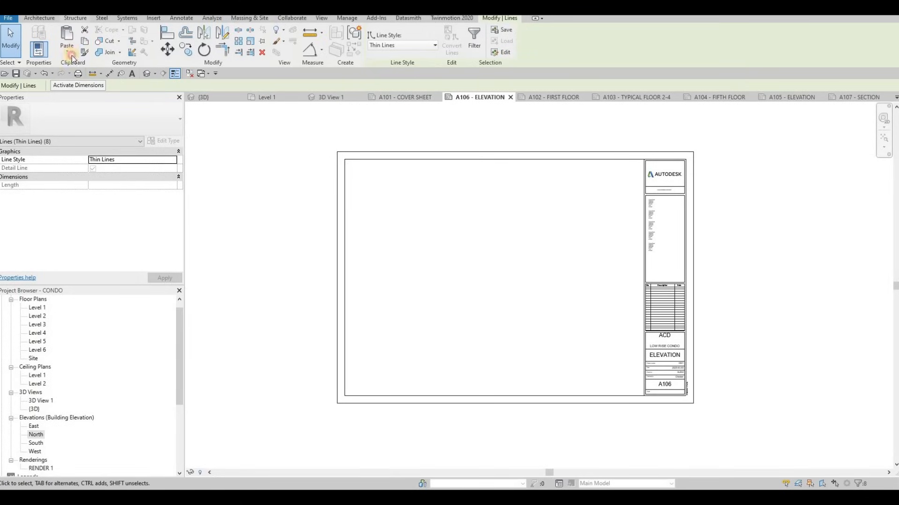
pyautogui.click(106, 125)
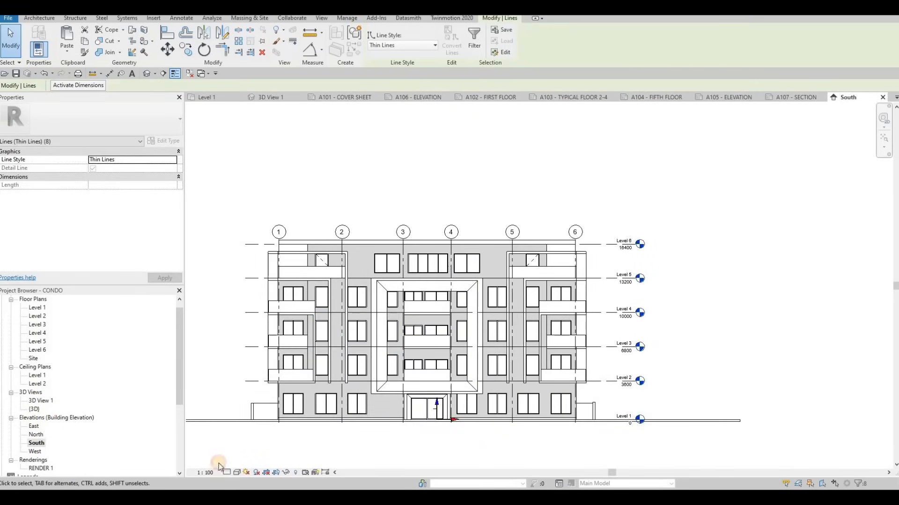
# Set the South elevation to 1:50 scale, Fine detail level and Consistent Colors visual style, with shadows on.
pyautogui.click(212, 472)
pyautogui.click(222, 400)
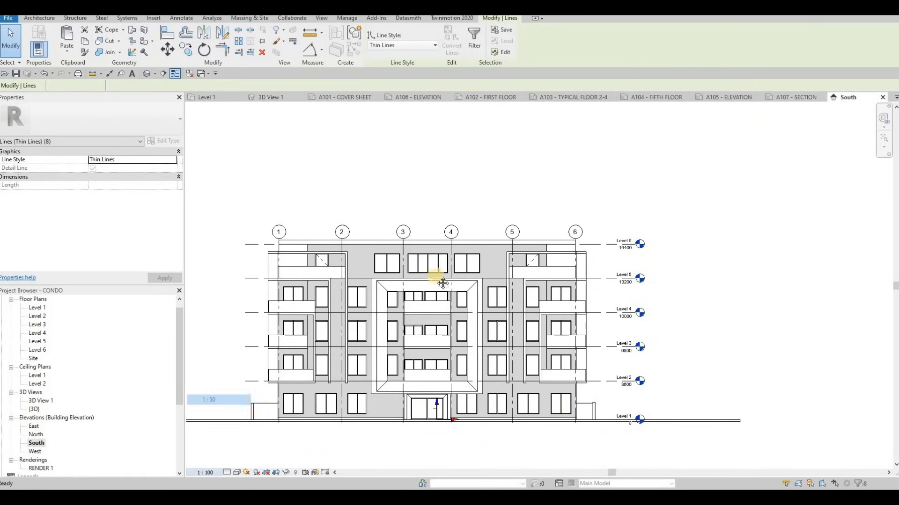
pyautogui.press('Escape')
pyautogui.click(227, 472)
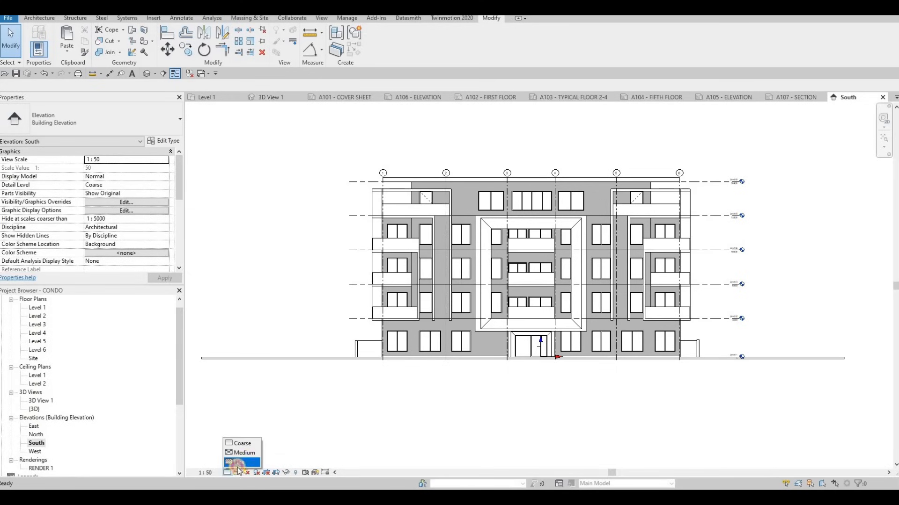
pyautogui.click(238, 463)
pyautogui.click(237, 473)
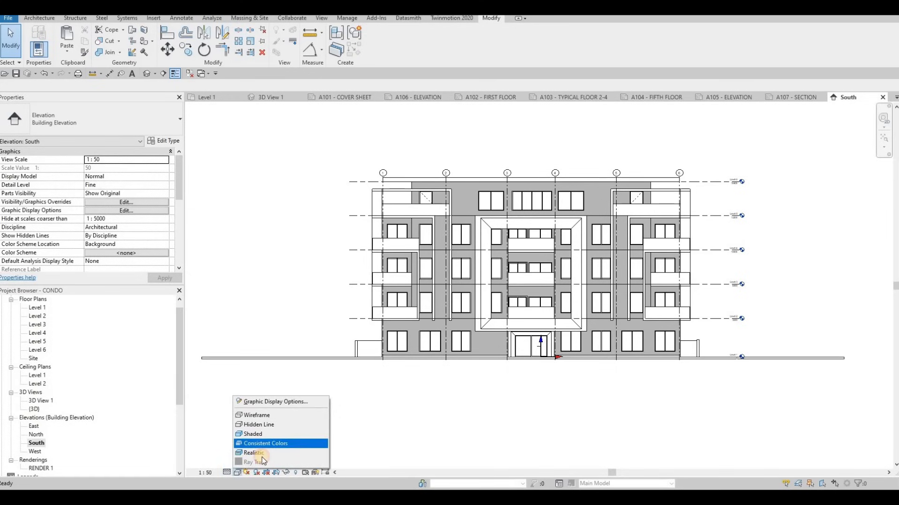
pyautogui.click(254, 453)
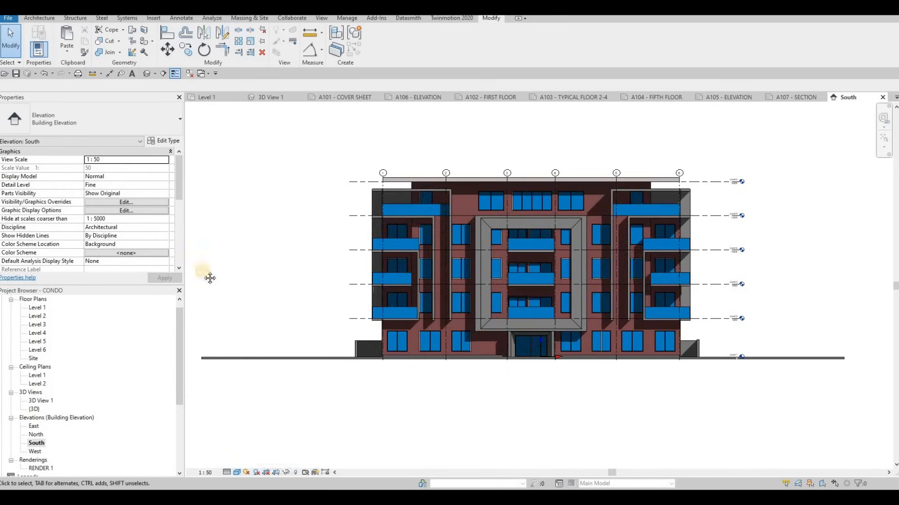
# Turn on Crop View, Crop Region Visible and Annotation Crop for the South elevation.
pyautogui.scroll(-3, 89, 220)
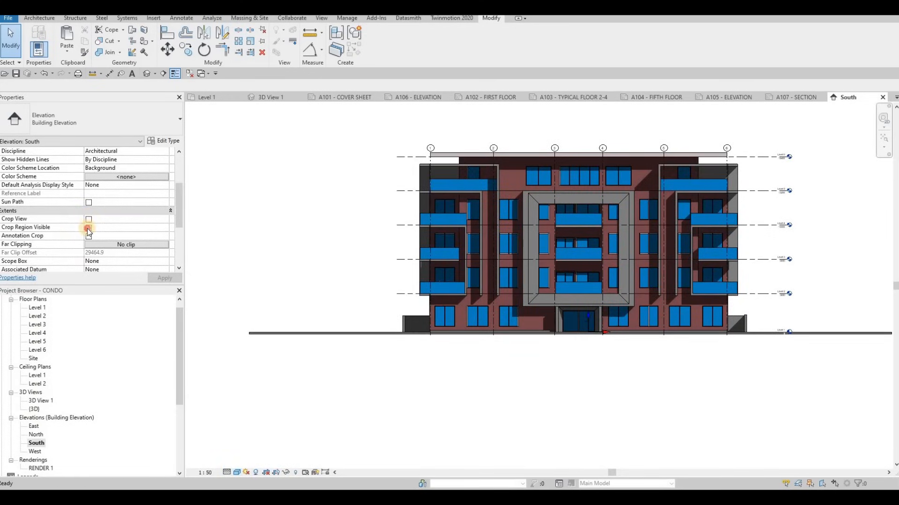
pyautogui.click(88, 228)
pyautogui.click(87, 237)
pyautogui.click(165, 279)
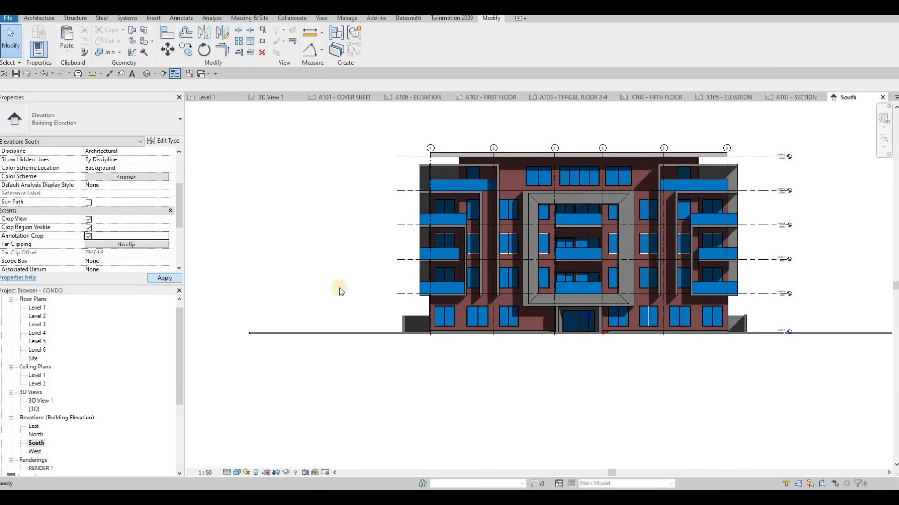
# Pull in both sides of the South crop region to the building's left end wall and the level markers.
pyautogui.scroll(-2, 320, 294)
pyautogui.click(263, 263)
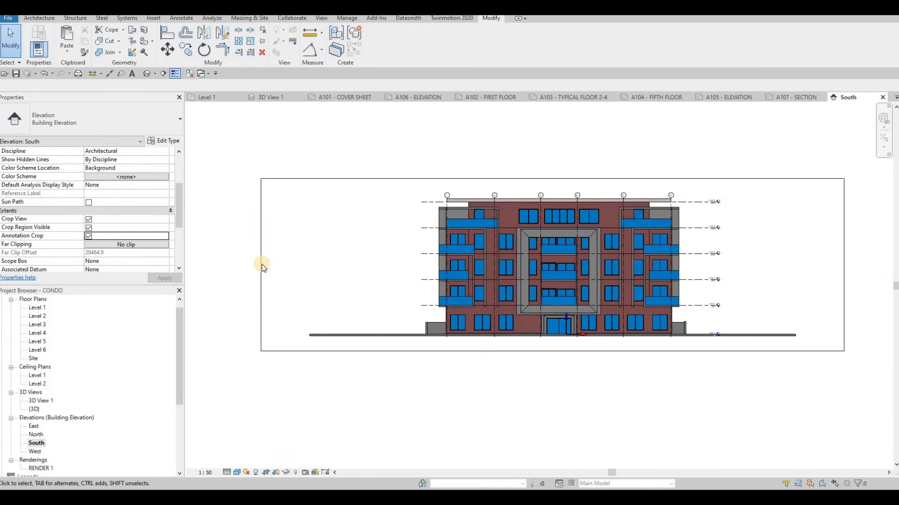
pyautogui.moveTo(426, 266); pyautogui.dragTo(426, 265)
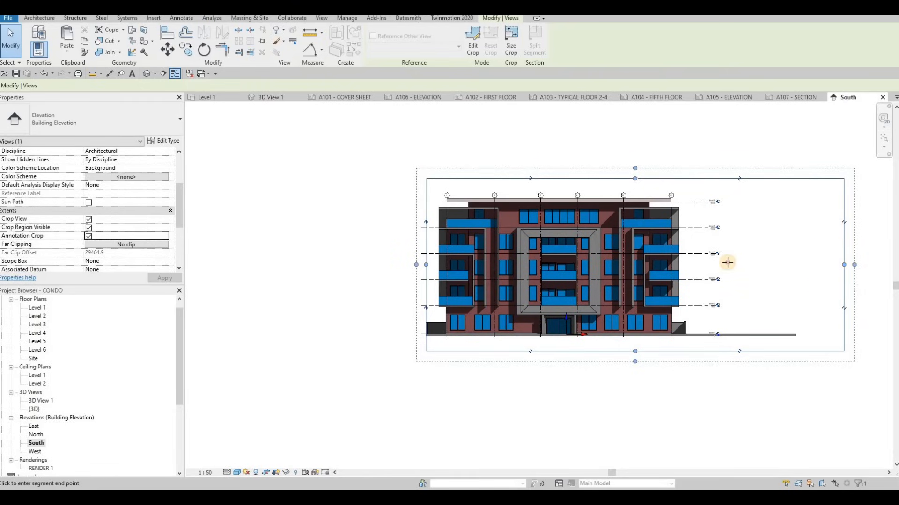
pyautogui.moveTo(778, 269); pyautogui.dragTo(716, 265)
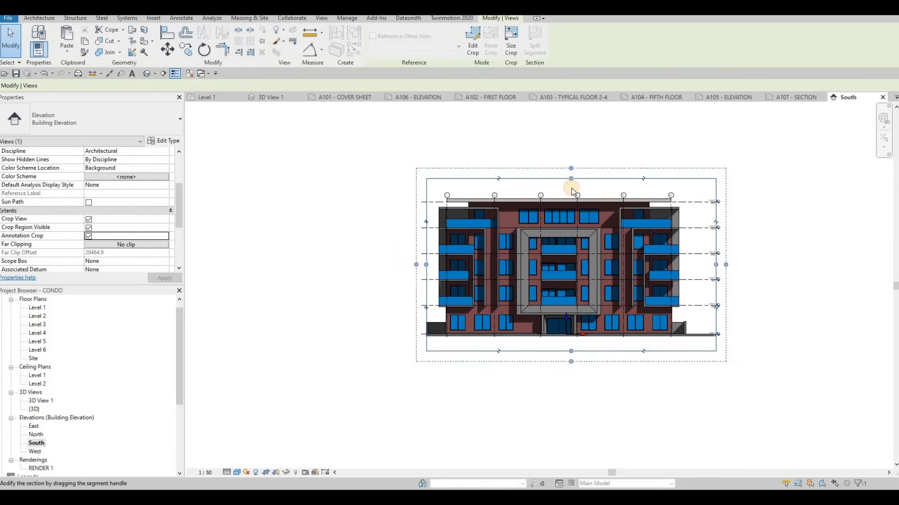
# Tighten the South crop region's top edge to just above the grid bubbles and its bottom edge to just below the ground line.
pyautogui.click(574, 192)
pyautogui.moveTo(571, 194); pyautogui.dragTo(570, 195)
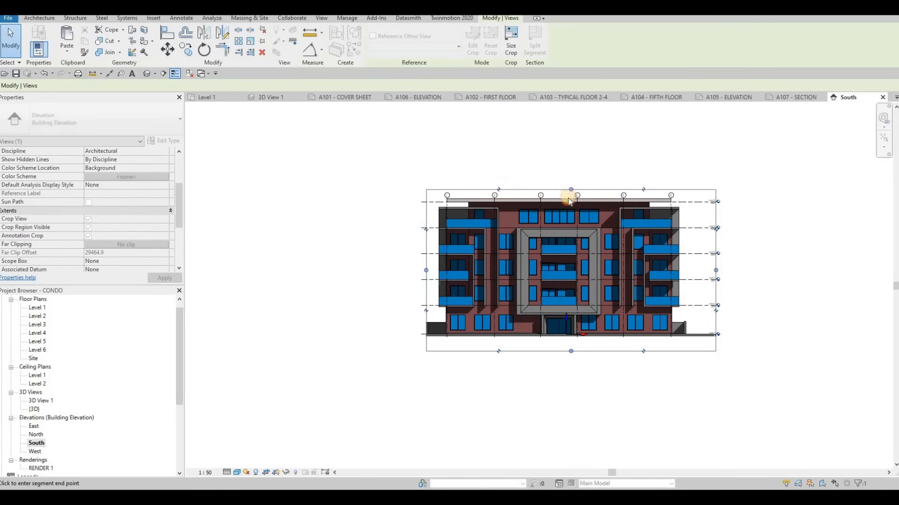
pyautogui.scroll(4, 566, 342)
pyautogui.moveTo(575, 364); pyautogui.dragTo(576, 389, button='middle')
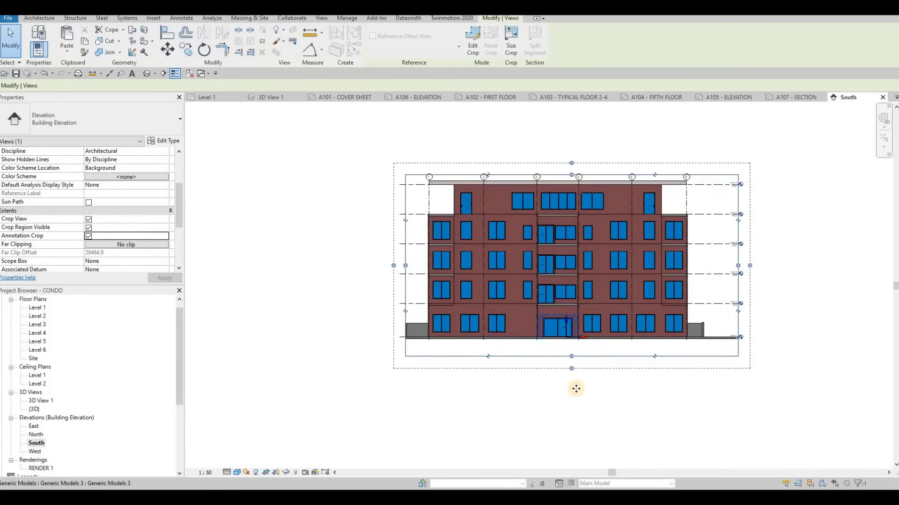
pyautogui.moveTo(575, 387); pyautogui.dragTo(576, 358)
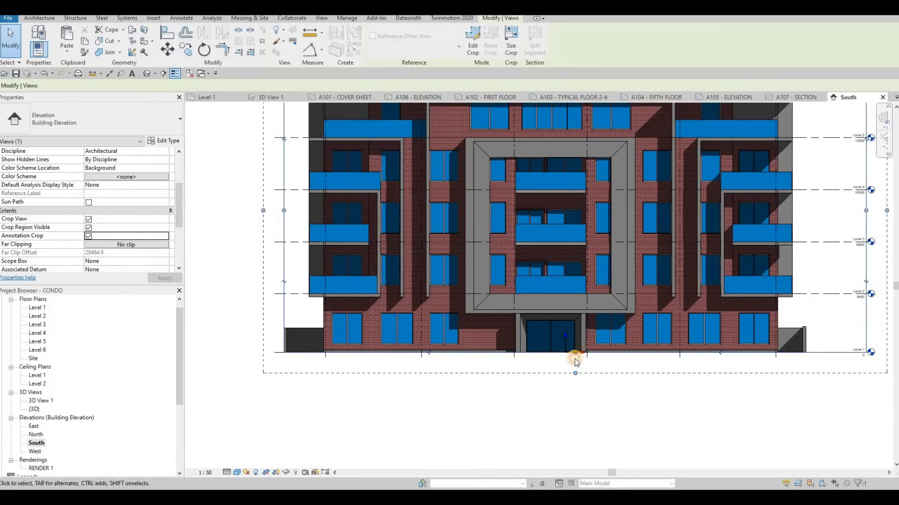
pyautogui.click(576, 361)
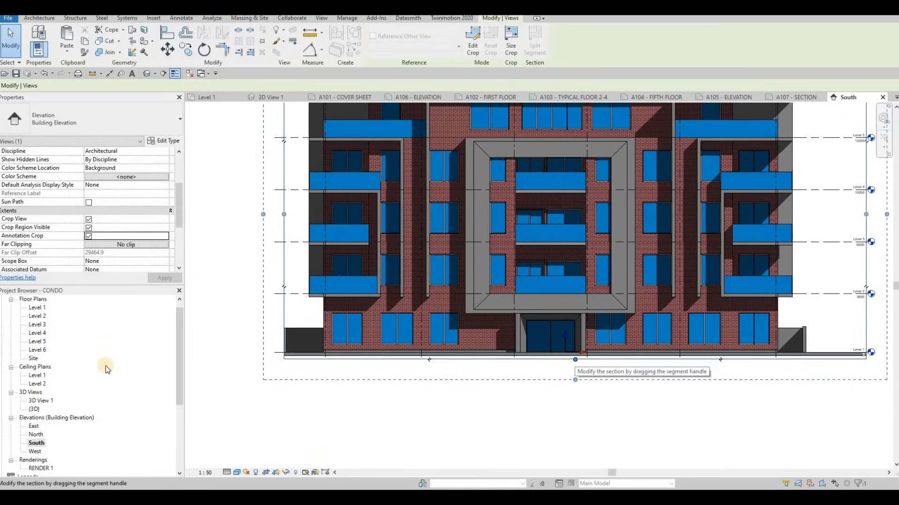
pyautogui.press('Escape')
pyautogui.press('Escape')
# Open the West elevation and set it to 1:50 scale, Fine detail level and Consistent Colors visual style, with shadows on.
pyautogui.doubleClick(37, 451)
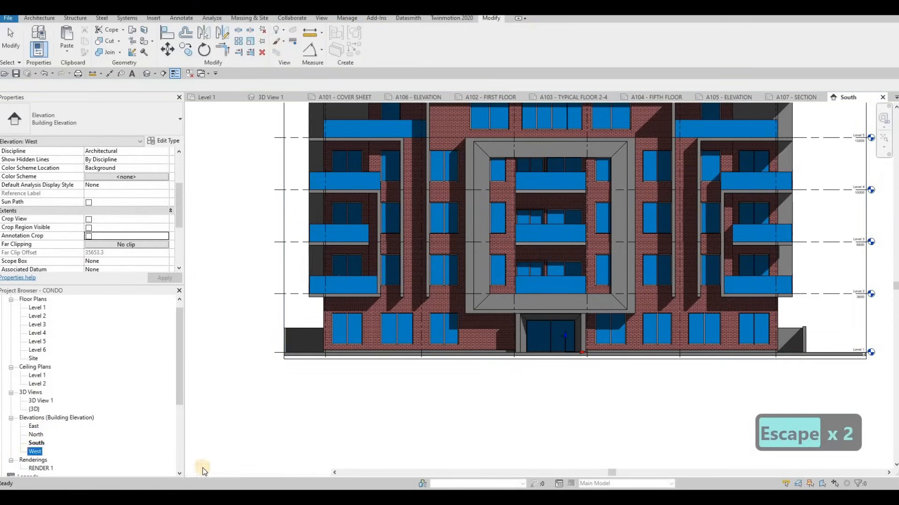
pyautogui.click(203, 472)
pyautogui.click(210, 400)
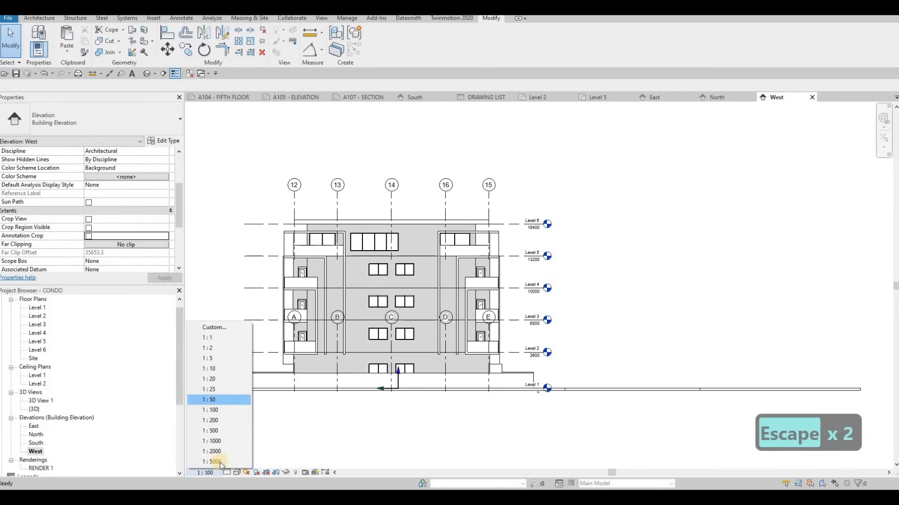
pyautogui.click(236, 473)
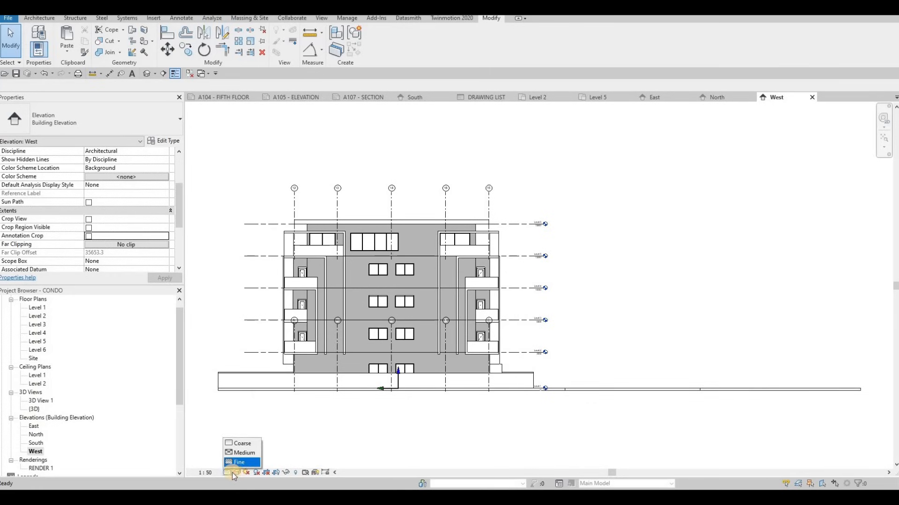
pyautogui.click(239, 462)
pyautogui.click(237, 473)
pyautogui.click(259, 447)
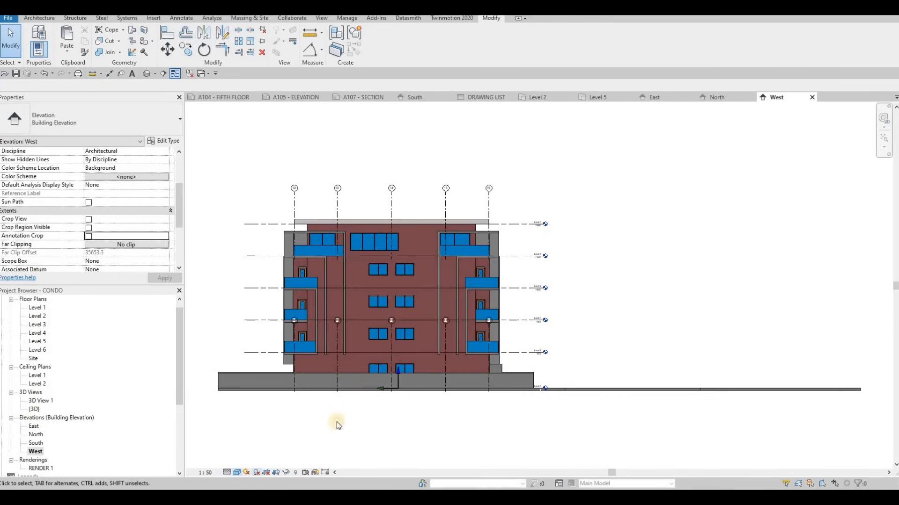
pyautogui.click(256, 472)
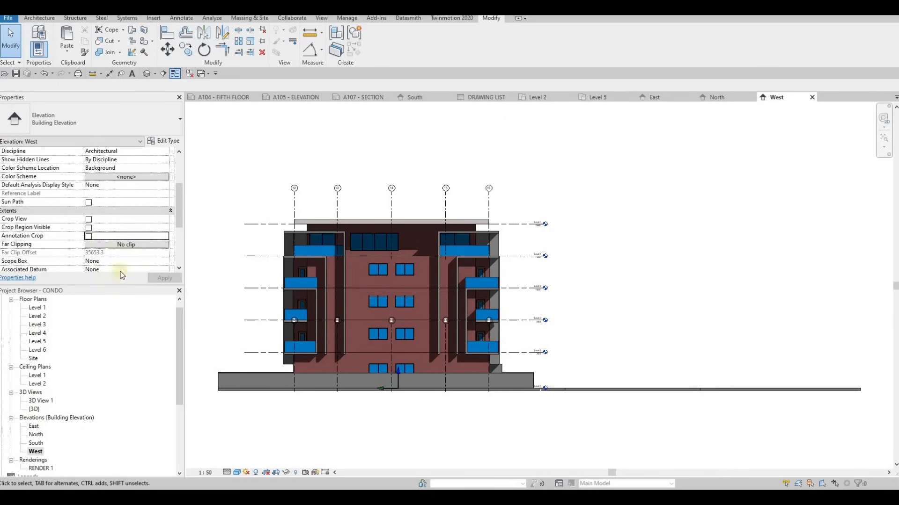
# Turn on Crop View, Crop Region Visible and Annotation Crop for the West elevation.
pyautogui.click(89, 220)
pyautogui.click(88, 228)
pyautogui.click(156, 280)
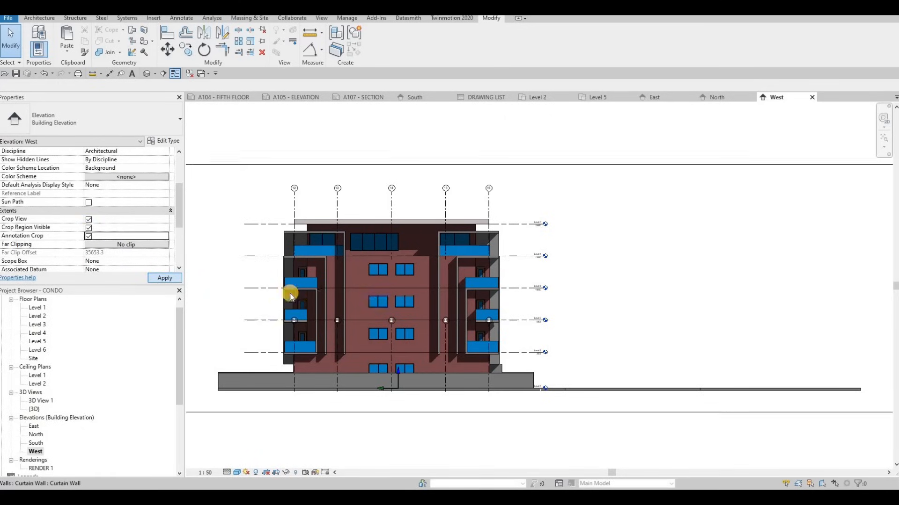
# Pull in both sides of the West crop region to just outside the level lines' ends.
pyautogui.scroll(-2, 281, 290)
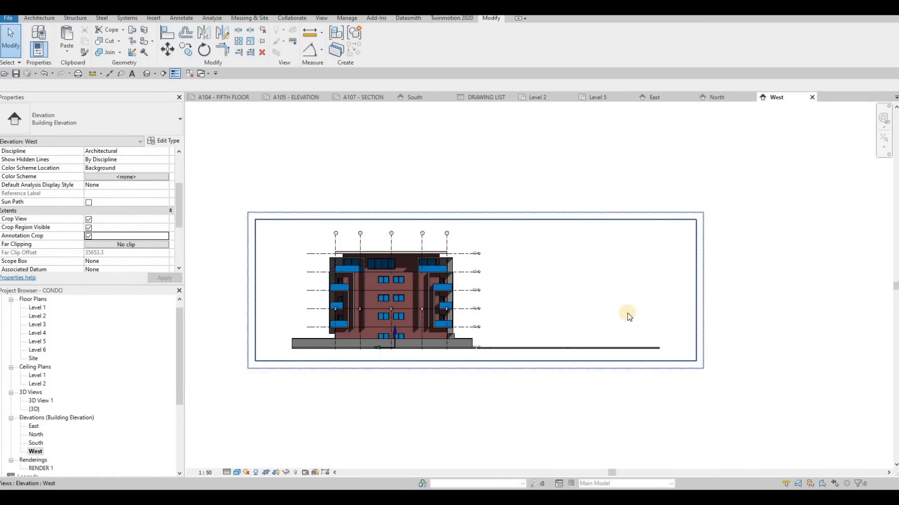
pyautogui.click(696, 291)
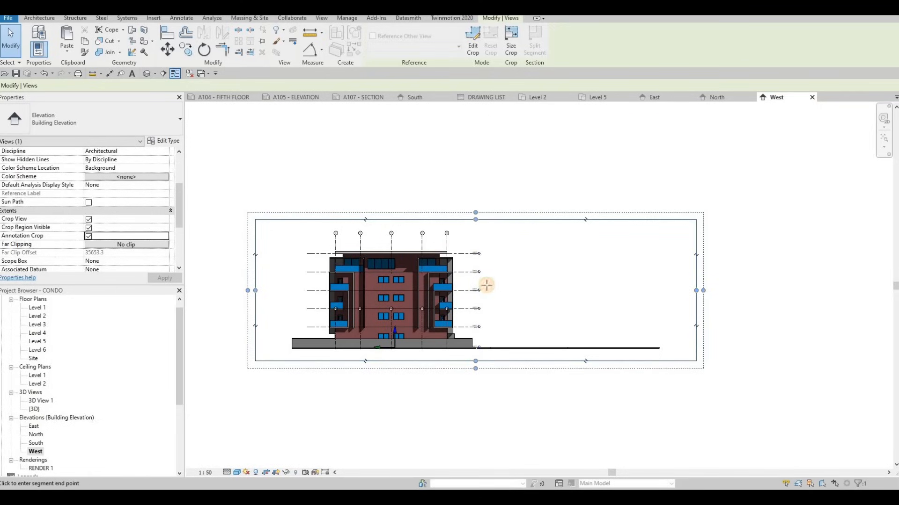
pyautogui.moveTo(485, 285); pyautogui.dragTo(484, 287)
pyautogui.moveTo(257, 291); pyautogui.dragTo(298, 292)
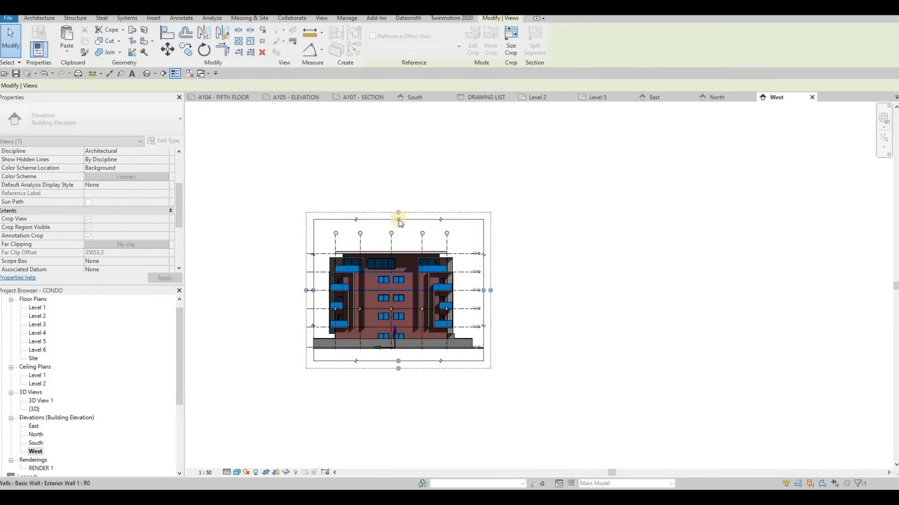
# Undo the first grid adjustment and lower the aligned bubbles of grids 12 to 16 to just above the roof.
pyautogui.scroll(3, 393, 243)
pyautogui.click(392, 242)
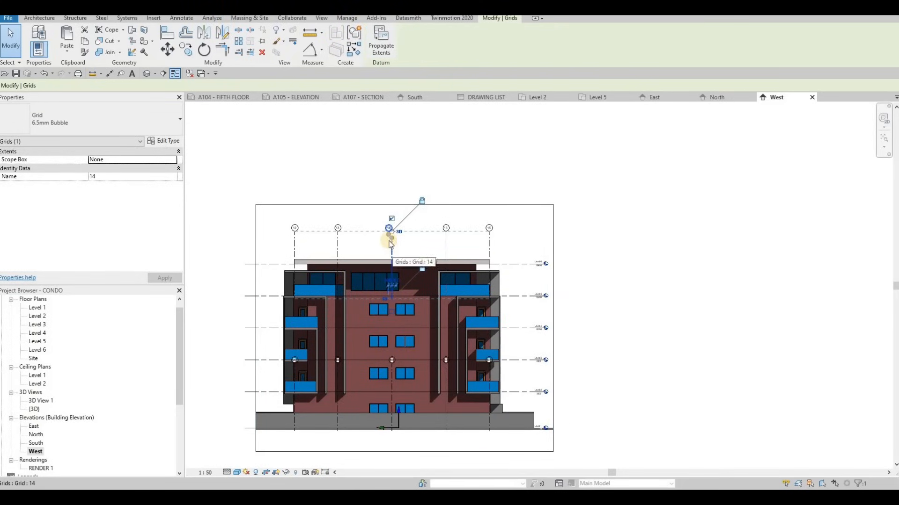
pyautogui.hotkey('ctrl', 'z')
pyautogui.scroll(2, 390, 240)
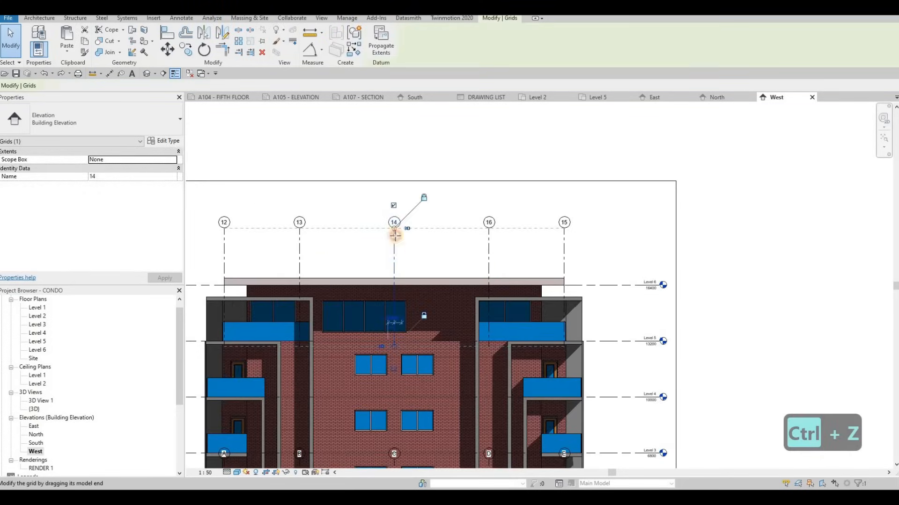
pyautogui.moveTo(396, 267); pyautogui.dragTo(395, 267)
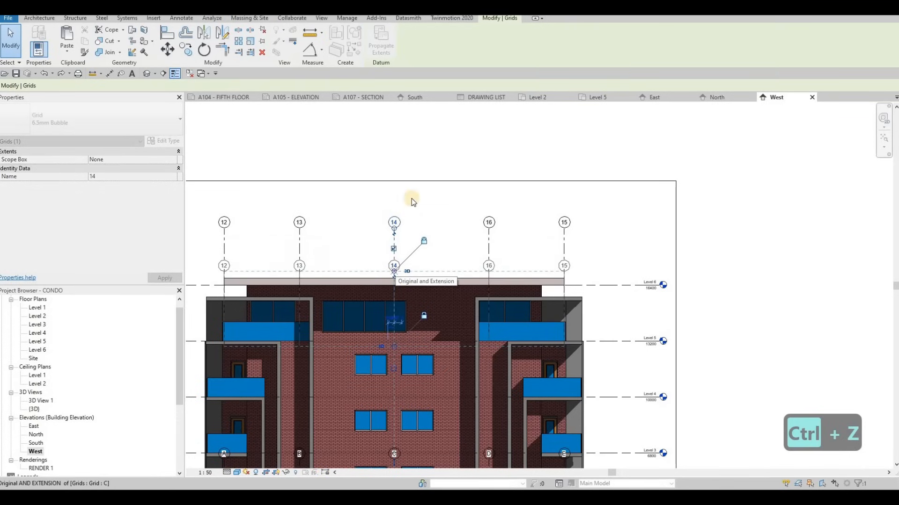
# Tighten the West crop region's top edge to just above the grid bubbles and raise its bottom edge to just below the ground line.
pyautogui.click(416, 180)
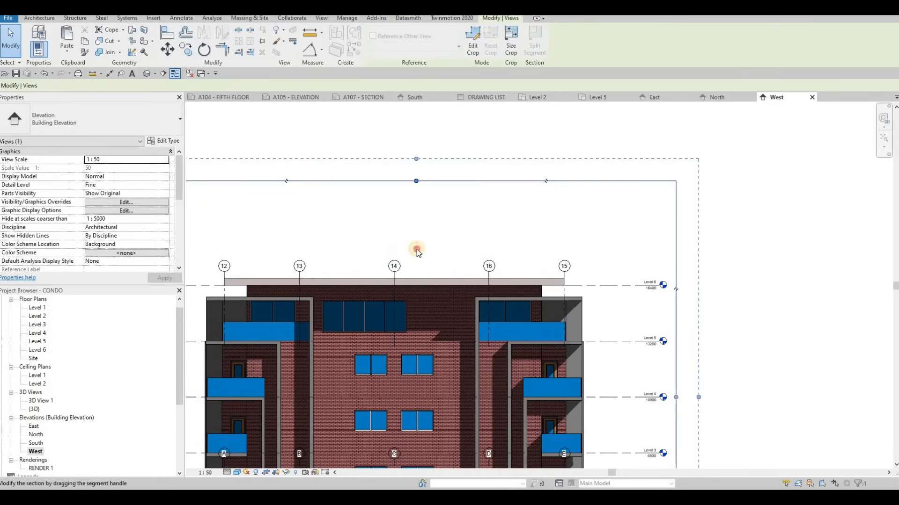
pyautogui.moveTo(416, 238); pyautogui.dragTo(416, 257)
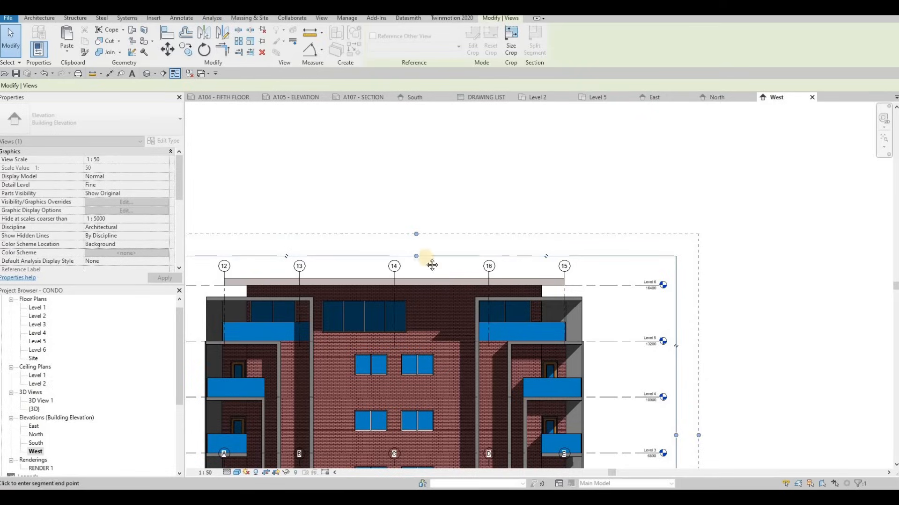
pyautogui.moveTo(426, 341); pyautogui.dragTo(465, 220, button='middle')
pyautogui.scroll(-1, 463, 224)
pyautogui.moveTo(458, 417); pyautogui.dragTo(458, 391)
pyautogui.press('Escape')
pyautogui.press('Escape')
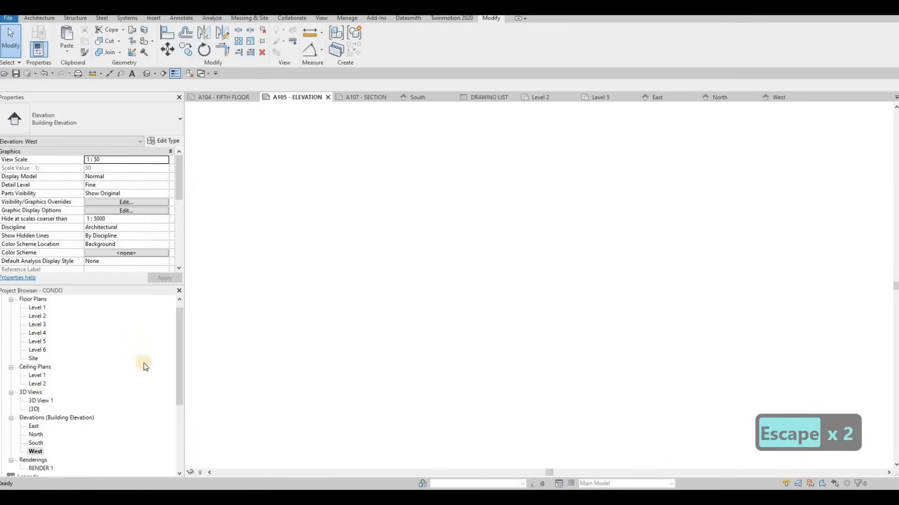
# Open sheet A106 and place the South elevation inside the upper rectangle.
pyautogui.click(340, 98)
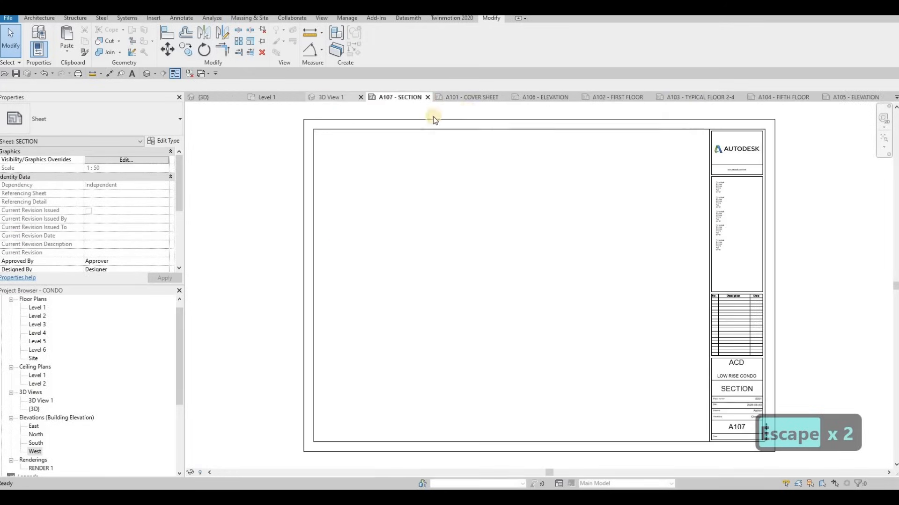
pyautogui.click(549, 100)
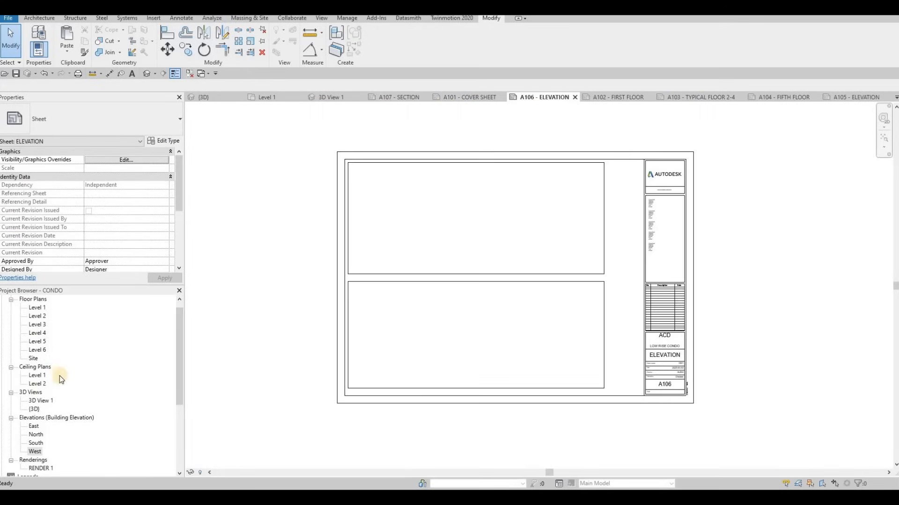
pyautogui.moveTo(36, 445); pyautogui.dragTo(479, 260)
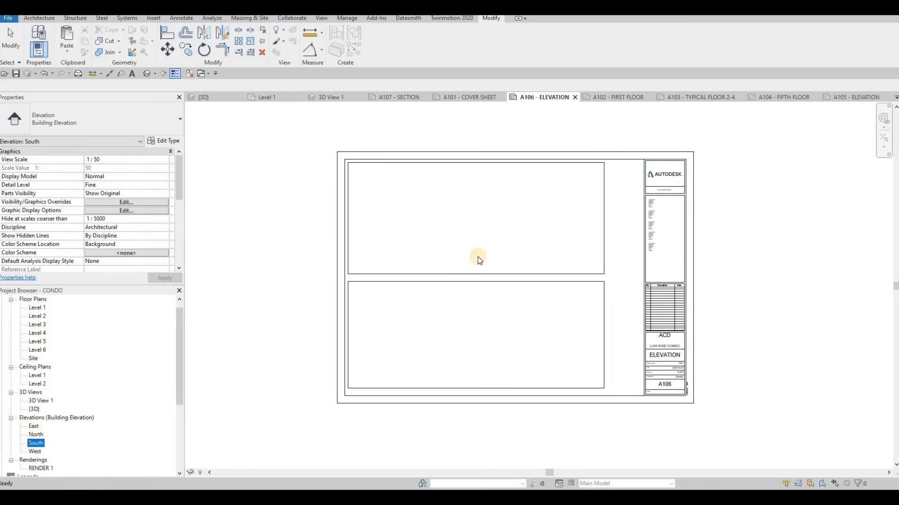
pyautogui.click(461, 227)
# Place the West elevation on sheet A106 over the lower rectangle.
pyautogui.moveTo(35, 451); pyautogui.dragTo(438, 368)
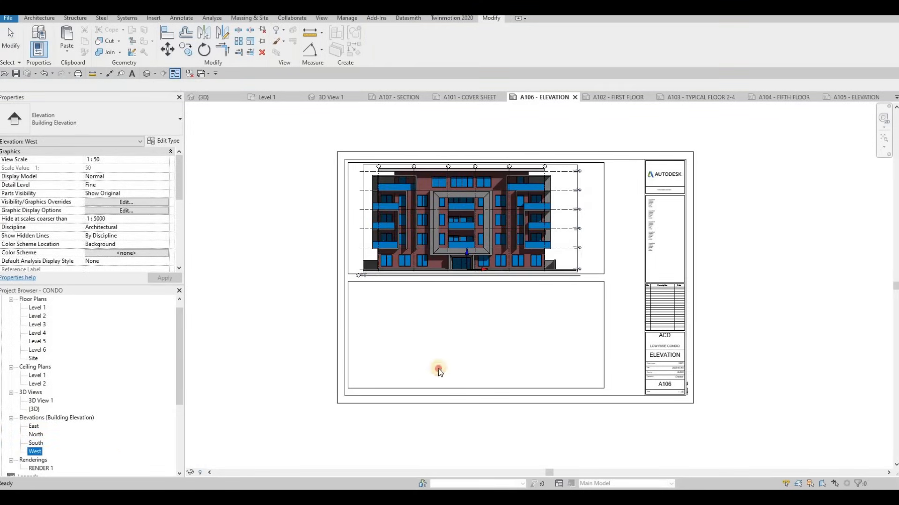
pyautogui.click(463, 335)
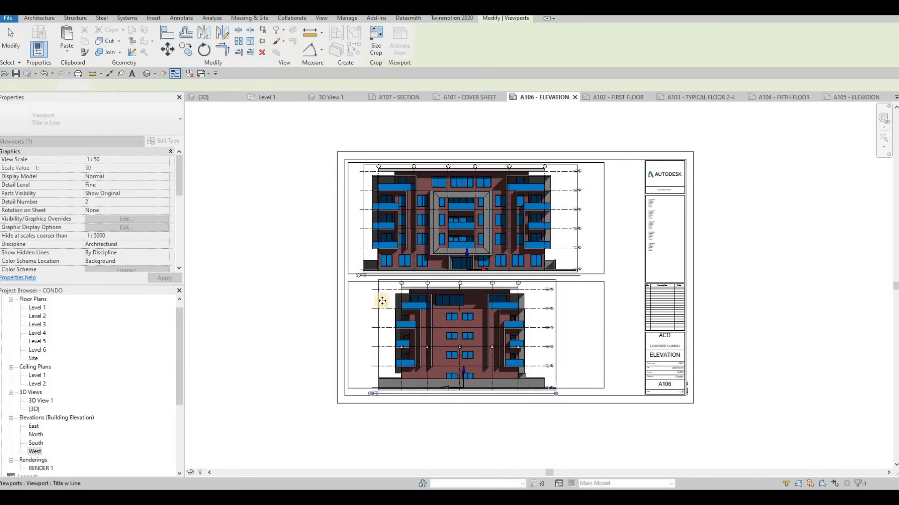
pyautogui.scroll(1, 355, 300)
pyautogui.press('Escape')
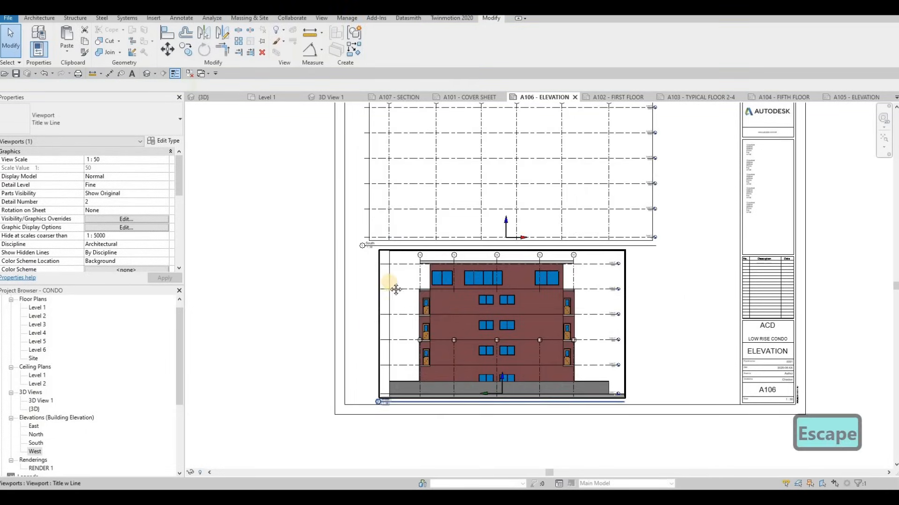
# Move the South view title down and left into the gap between the two rectangles on A106.
pyautogui.scroll(5, 401, 307)
pyautogui.moveTo(417, 309); pyautogui.dragTo(378, 322)
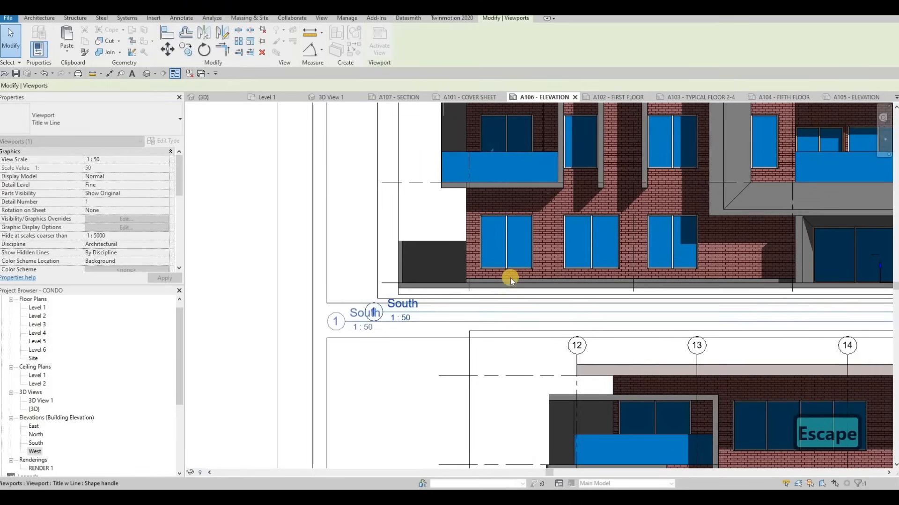
# Nudge the top line of the lower rectangle on A106 slightly upward toward the South view title.
pyautogui.scroll(-4, 676, 308)
pyautogui.moveTo(810, 321); pyautogui.dragTo(459, 369)
pyautogui.press('Escape')
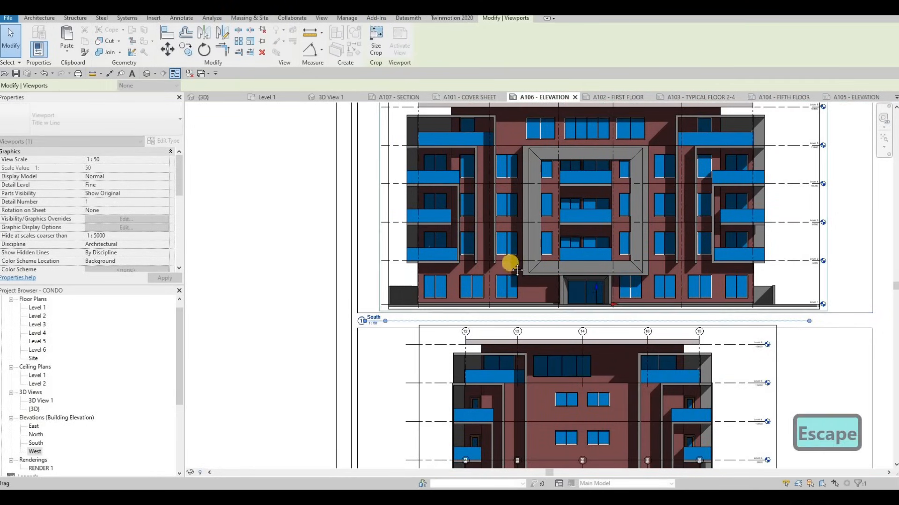
pyautogui.scroll(-2, 461, 335)
pyautogui.press('Escape')
pyautogui.moveTo(450, 426); pyautogui.dragTo(479, 307, button='middle')
pyautogui.scroll(2, 468, 328)
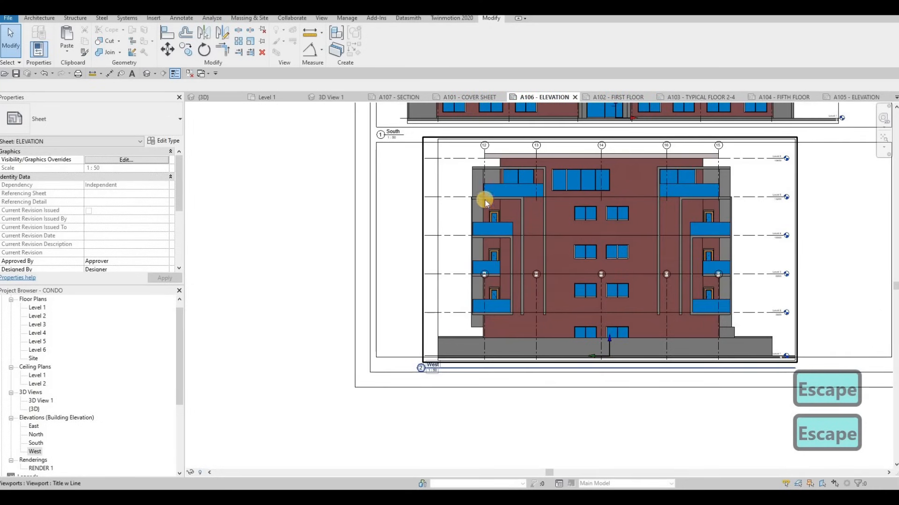
pyautogui.moveTo(443, 207); pyautogui.dragTo(429, 226, button='middle')
pyautogui.press('Escape')
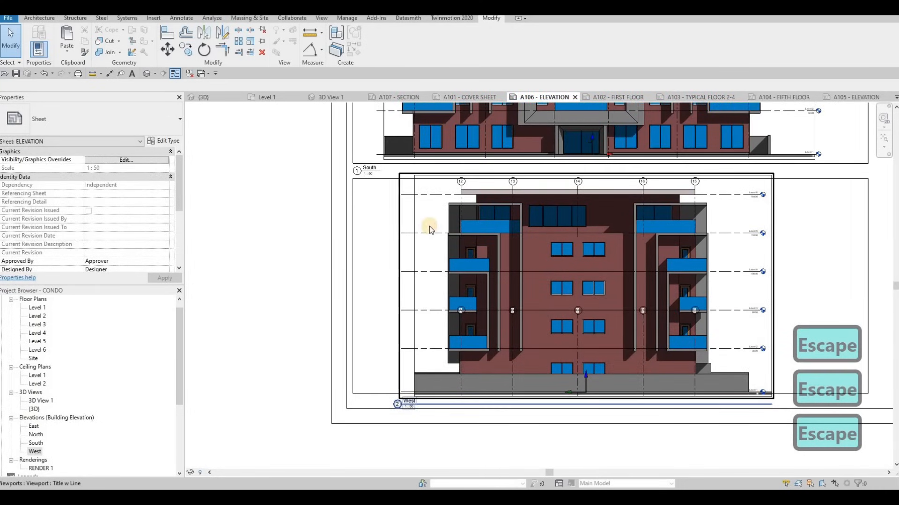
pyautogui.click(429, 226)
pyautogui.click(387, 178)
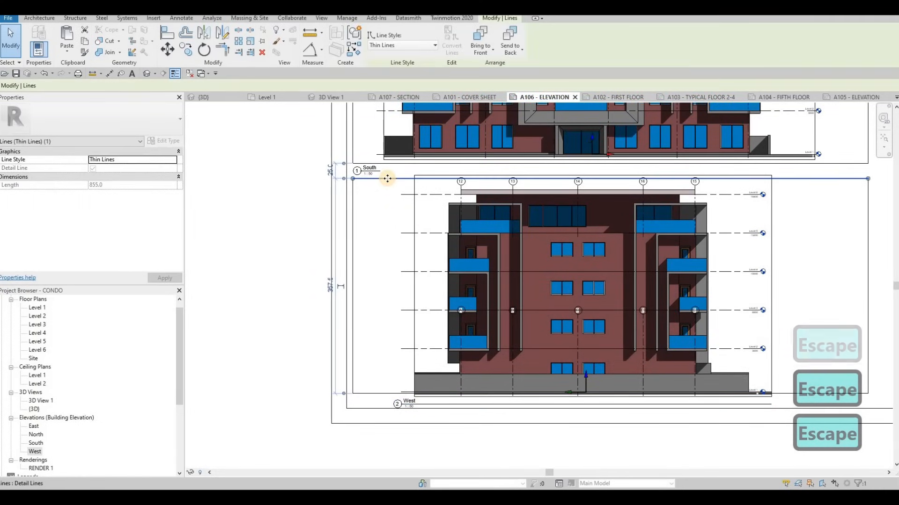
pyautogui.press('Up')
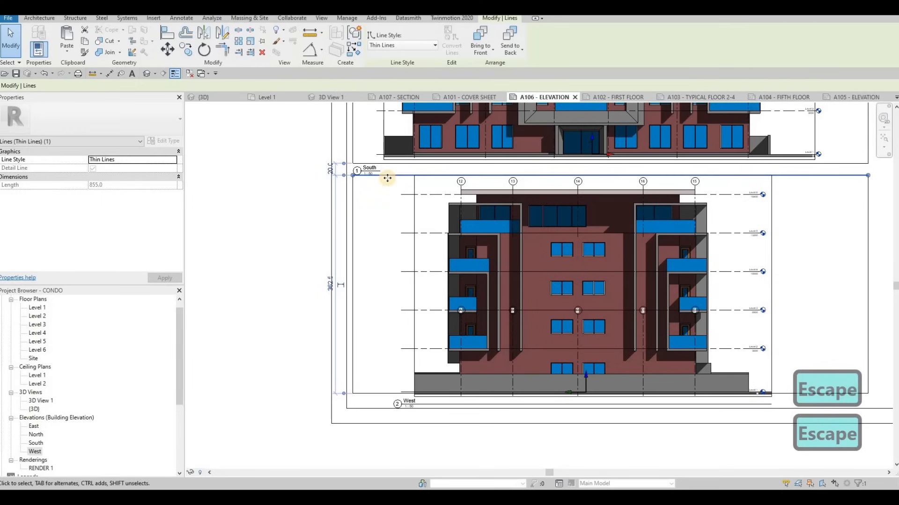
pyautogui.press('Escape')
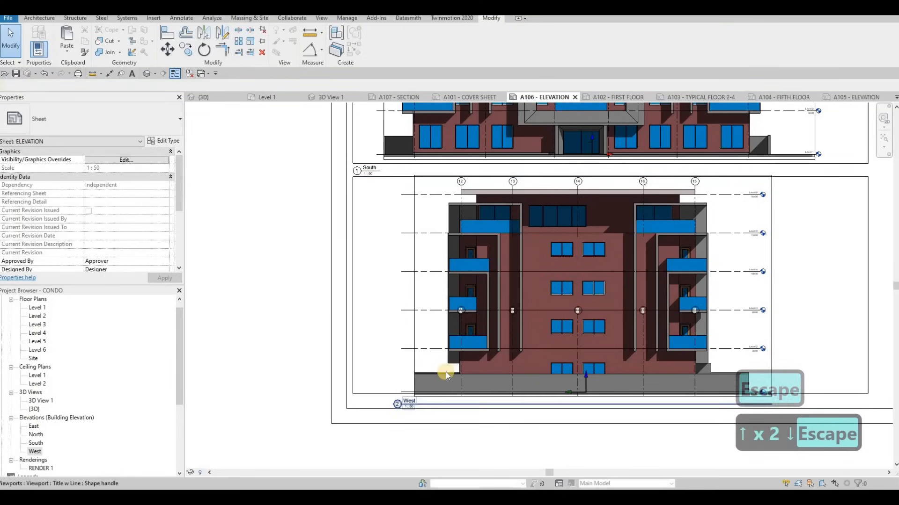
# Move the West view title to just below the lower rectangle's left end on A106 and save the project.
pyautogui.click(430, 404)
pyautogui.moveTo(431, 404); pyautogui.dragTo(407, 398)
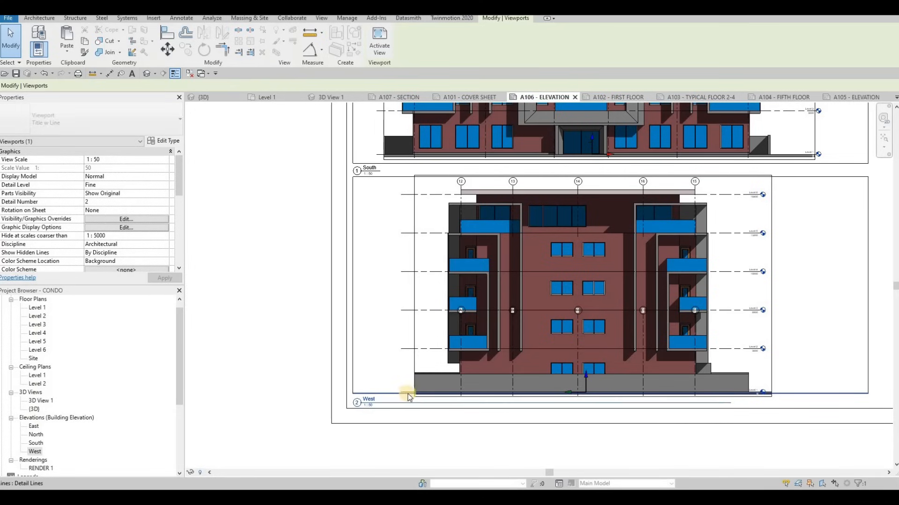
pyautogui.press('shift')
pyautogui.press('shift')
pyautogui.press('Escape')
pyautogui.click(712, 407)
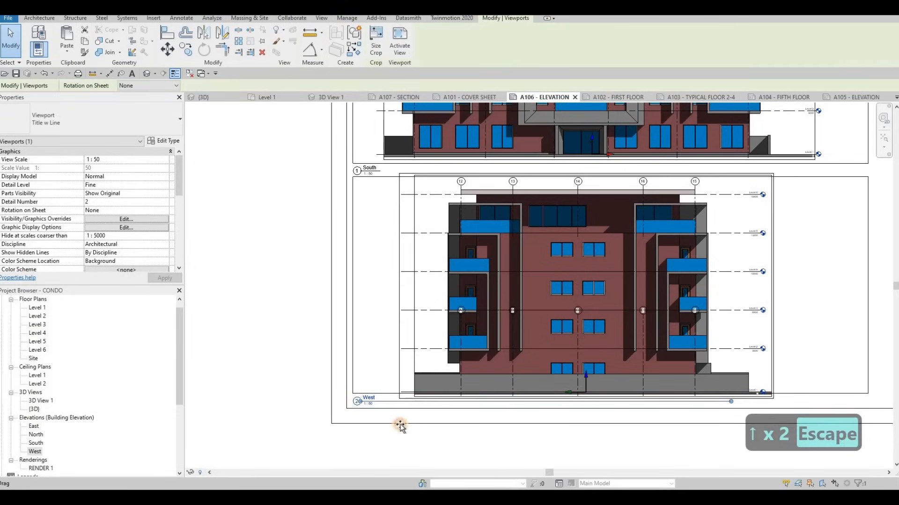
pyautogui.press('Escape')
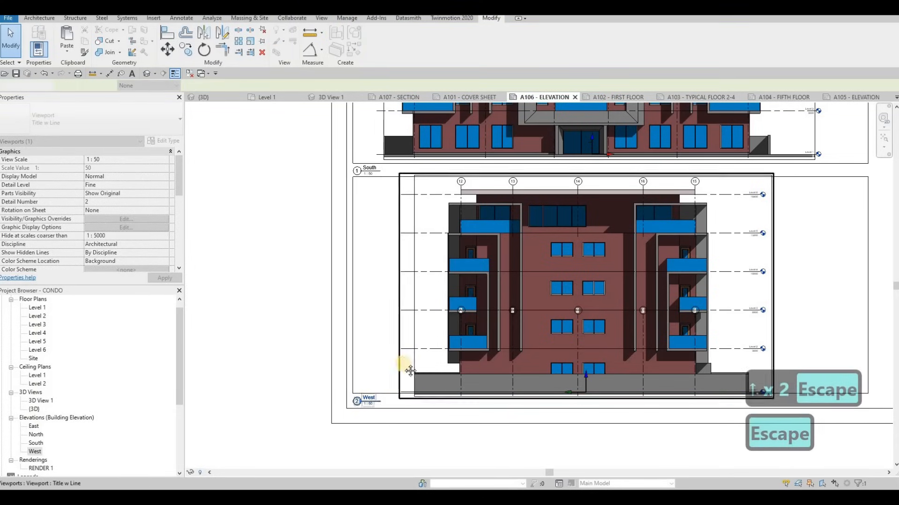
pyautogui.scroll(-3, 512, 229)
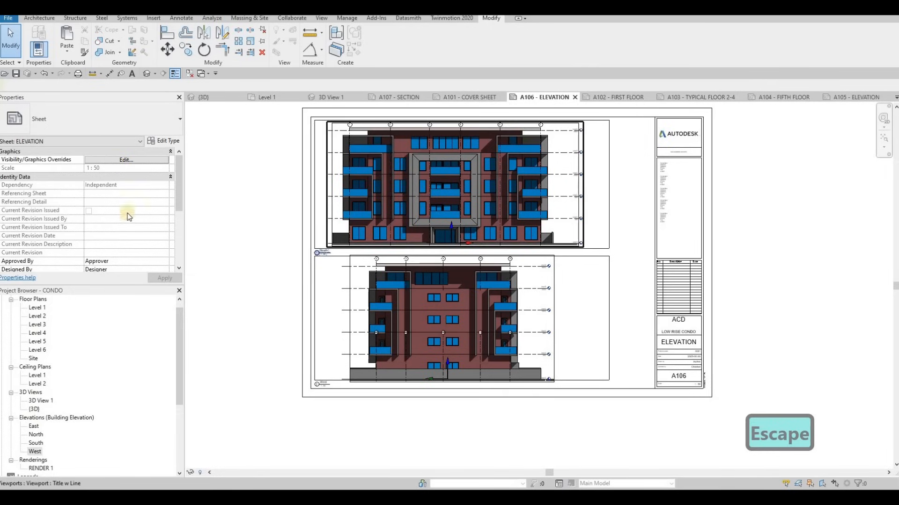
pyautogui.click(16, 74)
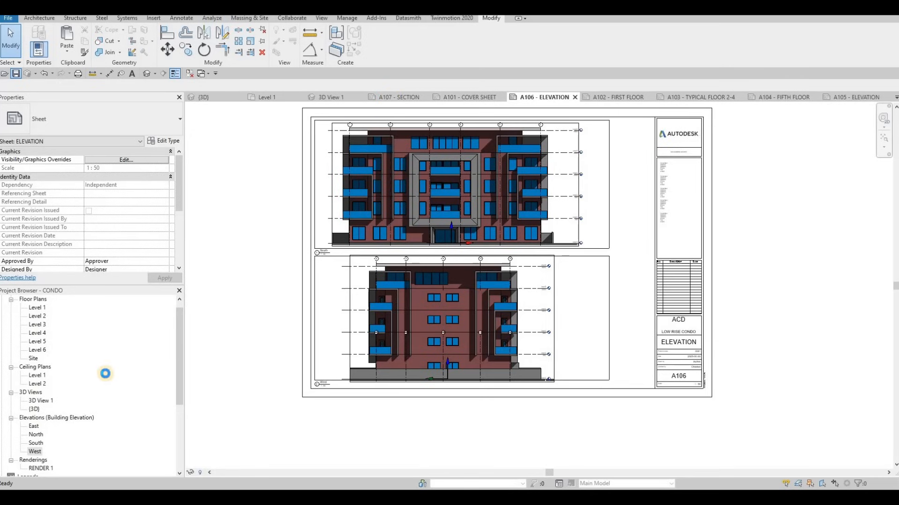
# Open sheet A107 and paste the two copied framing rectangles at their original position.
pyautogui.click(395, 99)
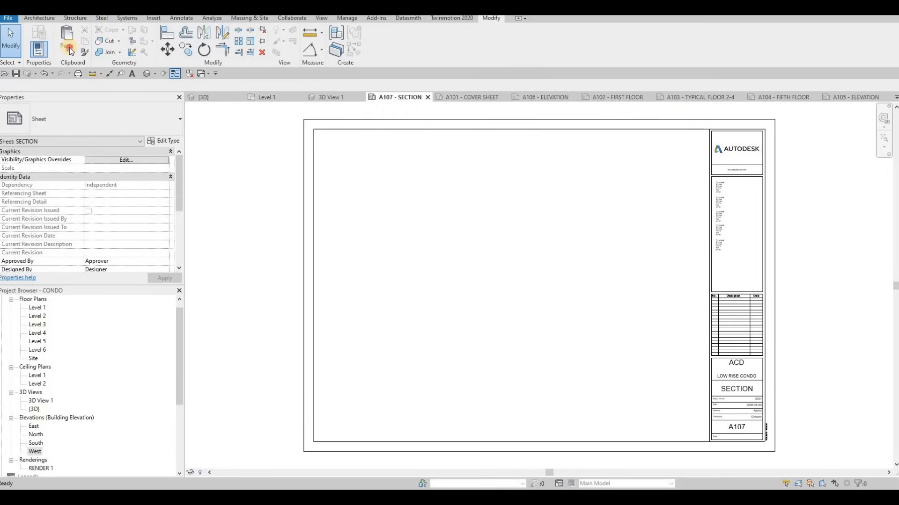
pyautogui.click(66, 51)
pyautogui.click(94, 128)
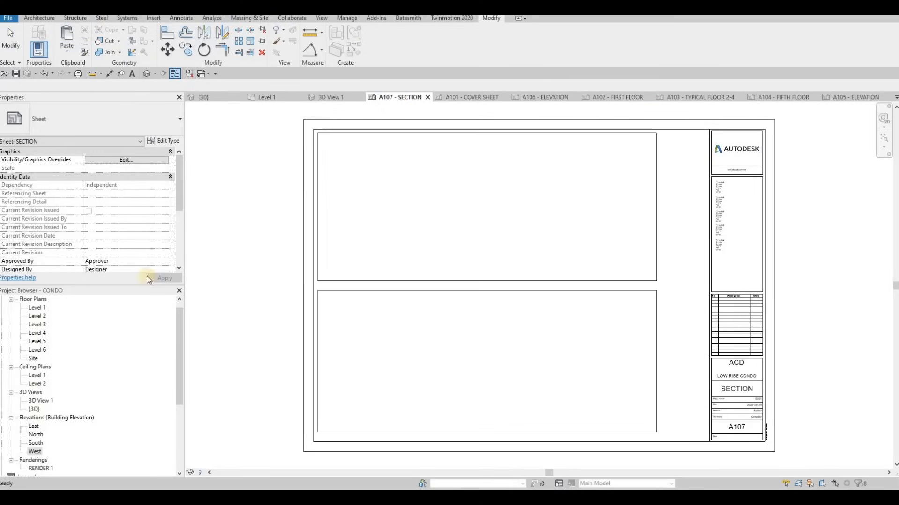
# On the Level 1 plan, draw a horizontal building section across the full building width just above grid C.
pyautogui.doubleClick(36, 308)
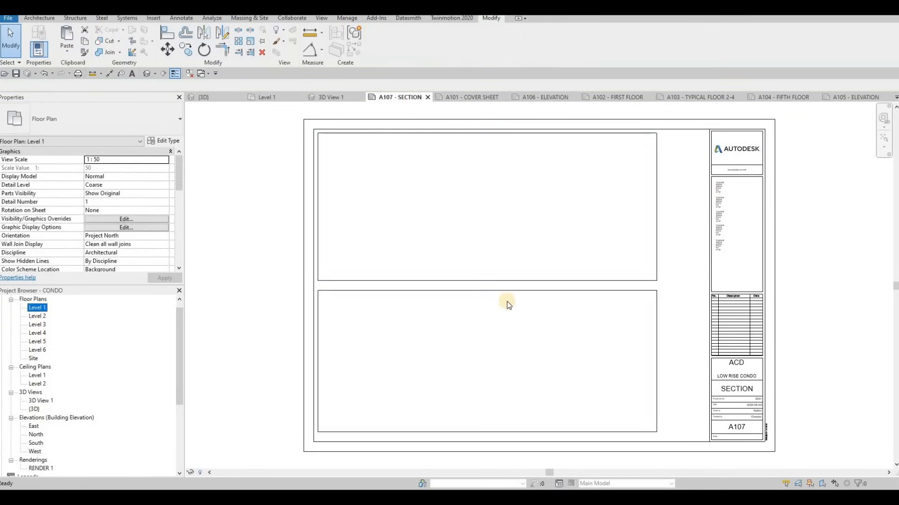
pyautogui.click(163, 74)
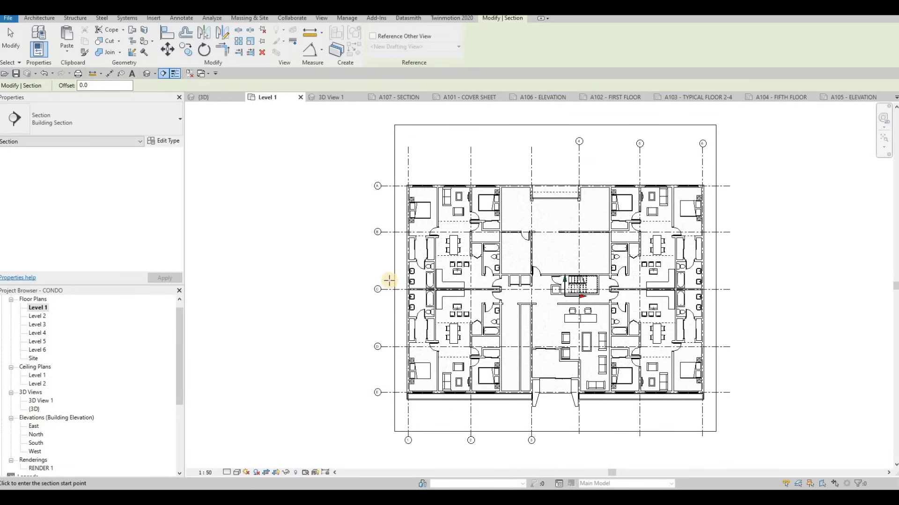
pyautogui.click(724, 279)
pyautogui.press('Escape')
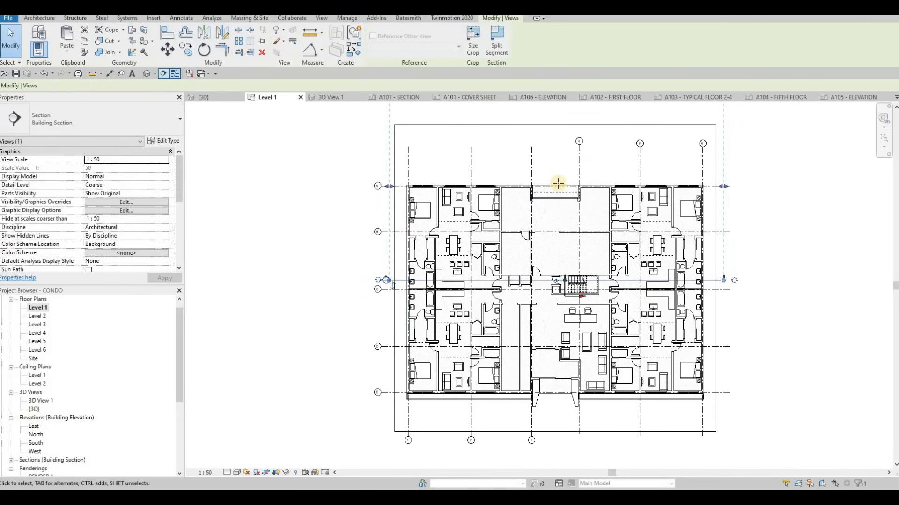
pyautogui.click(554, 165)
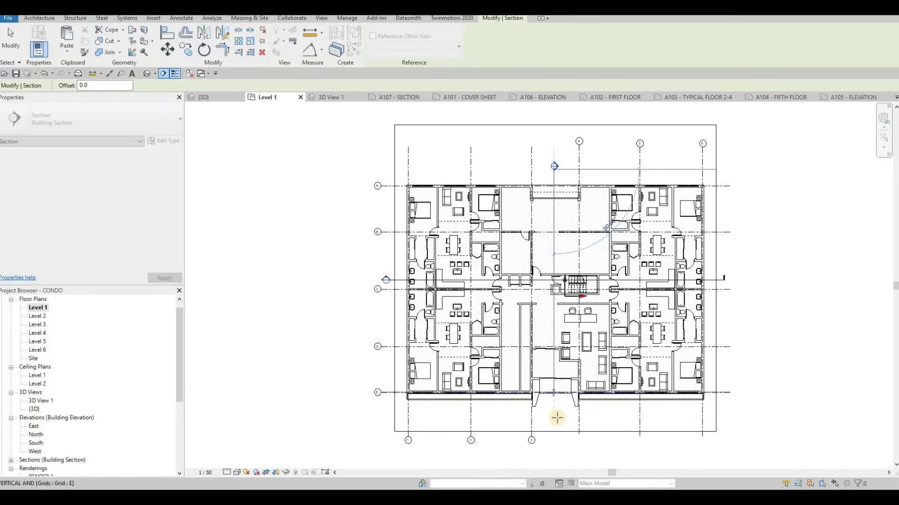
pyautogui.press('Escape')
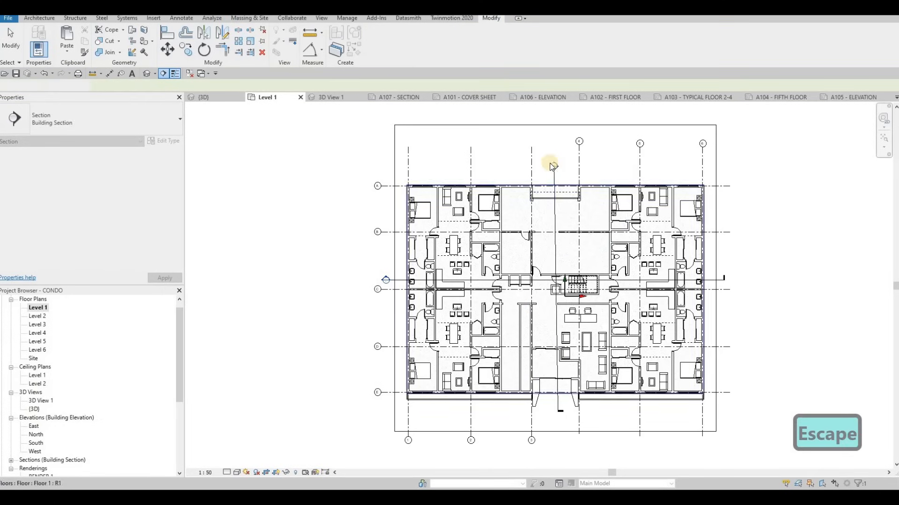
pyautogui.scroll(4, 549, 168)
pyautogui.moveTo(411, 242); pyautogui.dragTo(564, 196, button='middle')
pyautogui.moveTo(674, 150); pyautogui.dragTo(571, 161, button='middle')
pyautogui.press('Escape')
pyautogui.click(592, 155)
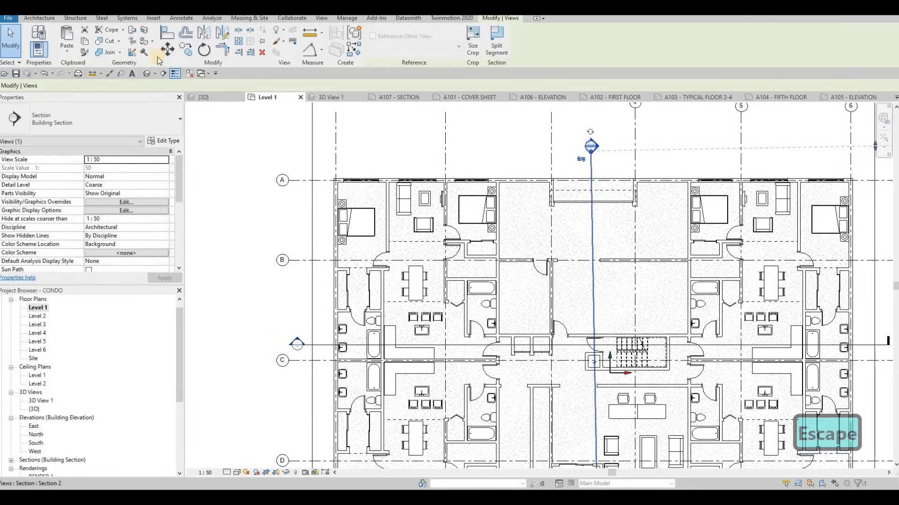
pyautogui.press('Delete')
pyautogui.click(482, 280)
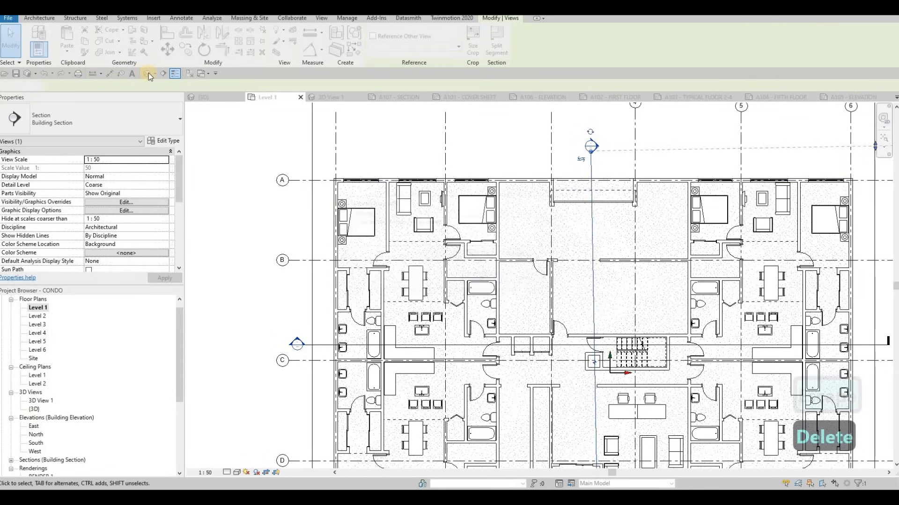
# Draw a straight vertical building section from above grid A down to just beyond the entrance below grid E.
pyautogui.click(598, 205)
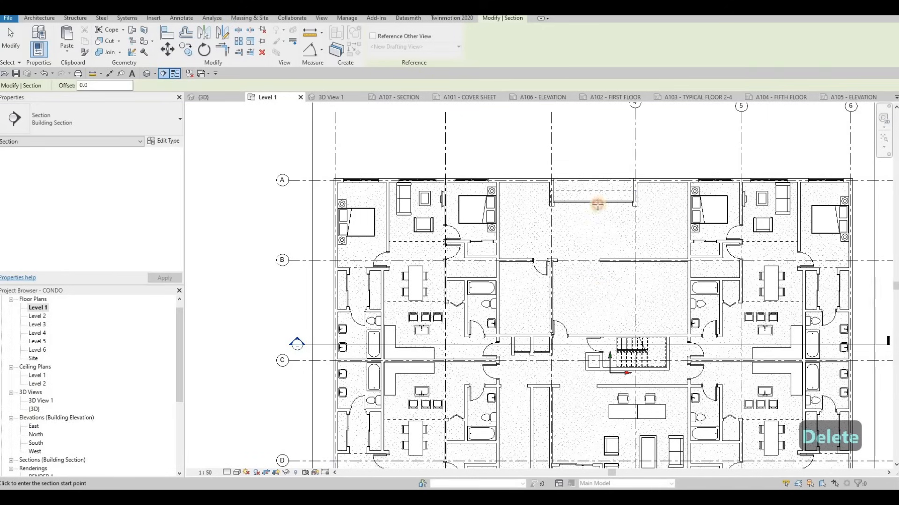
pyautogui.click(594, 164)
pyautogui.moveTo(598, 464); pyautogui.dragTo(594, 333, button='middle')
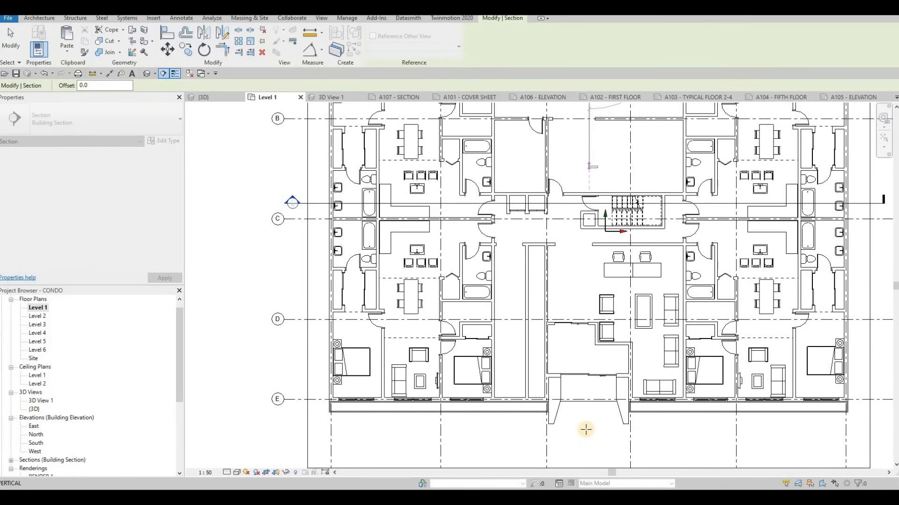
pyautogui.click(589, 426)
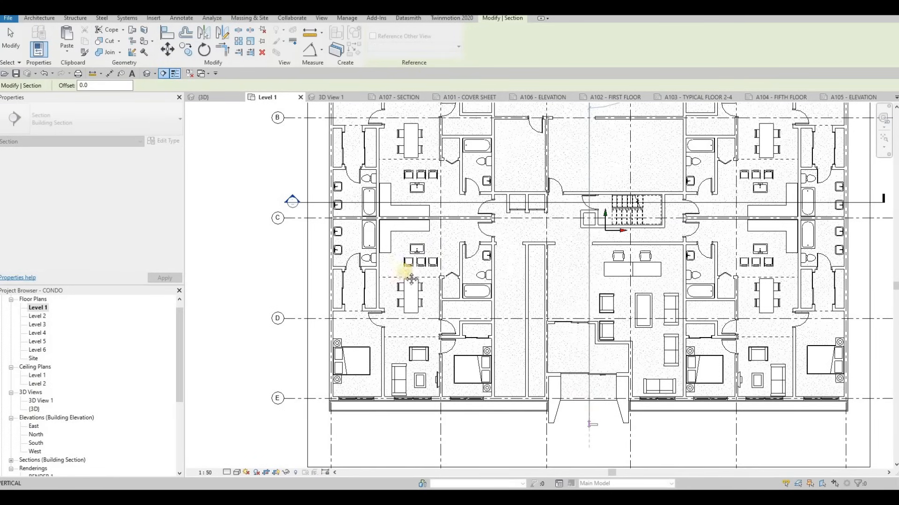
pyautogui.press('Escape')
pyautogui.scroll(-3, 531, 190)
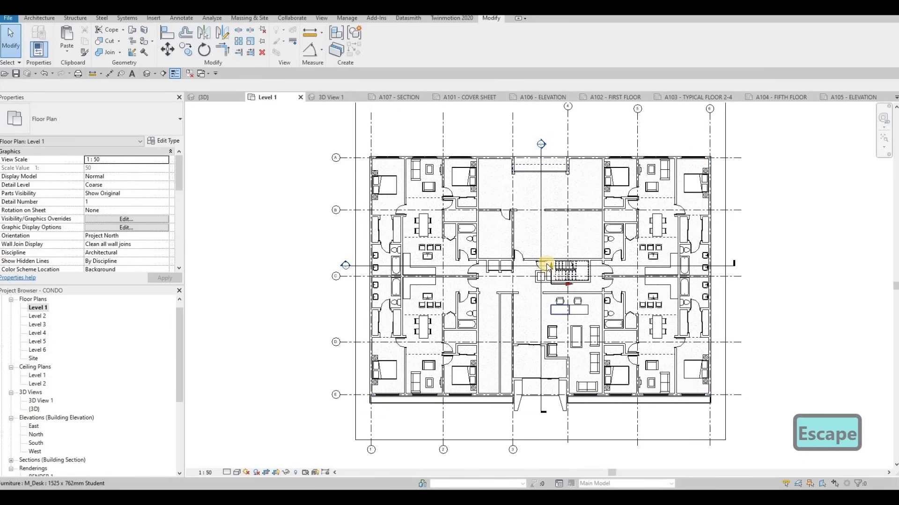
# Shift the vertical section line right into the stair and shorten its view depth to the right exterior wall.
pyautogui.moveTo(542, 189); pyautogui.dragTo(522, 193, button='middle')
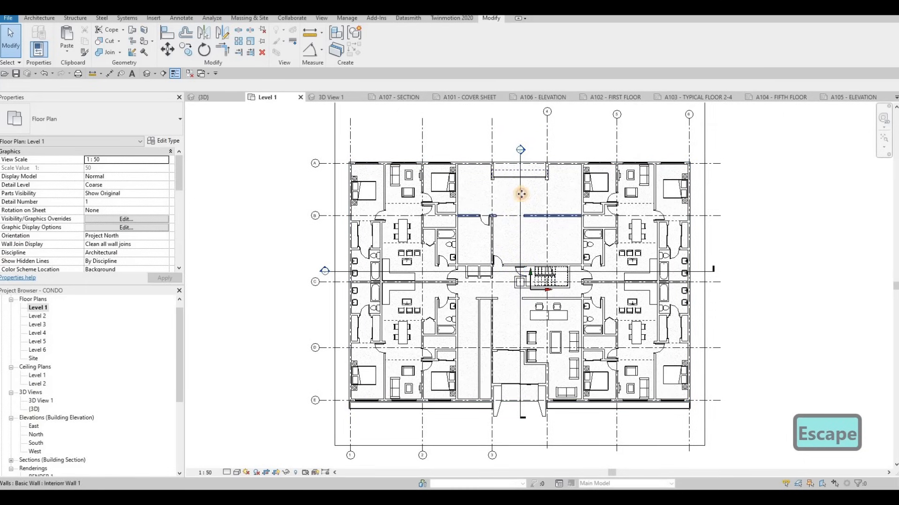
pyautogui.click(541, 197)
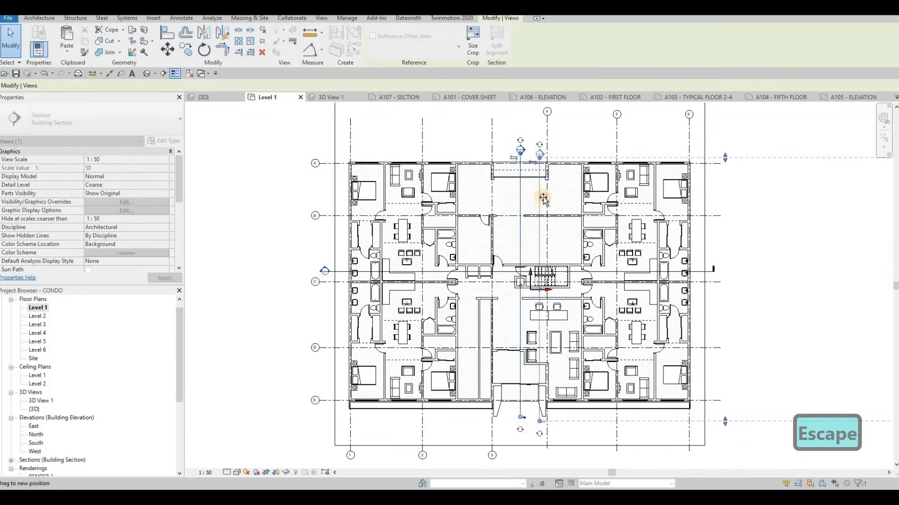
pyautogui.moveTo(541, 197); pyautogui.dragTo(537, 197)
pyautogui.scroll(-4, 526, 197)
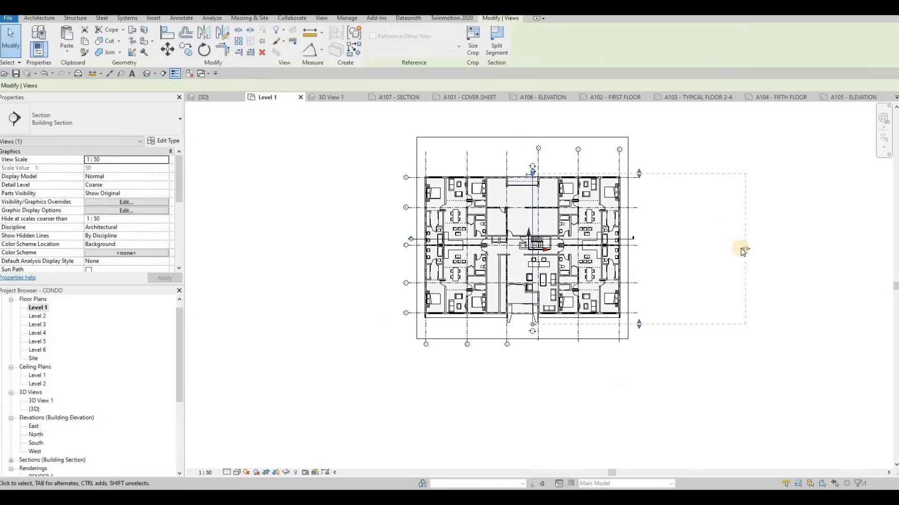
pyautogui.moveTo(655, 245); pyautogui.dragTo(618, 240)
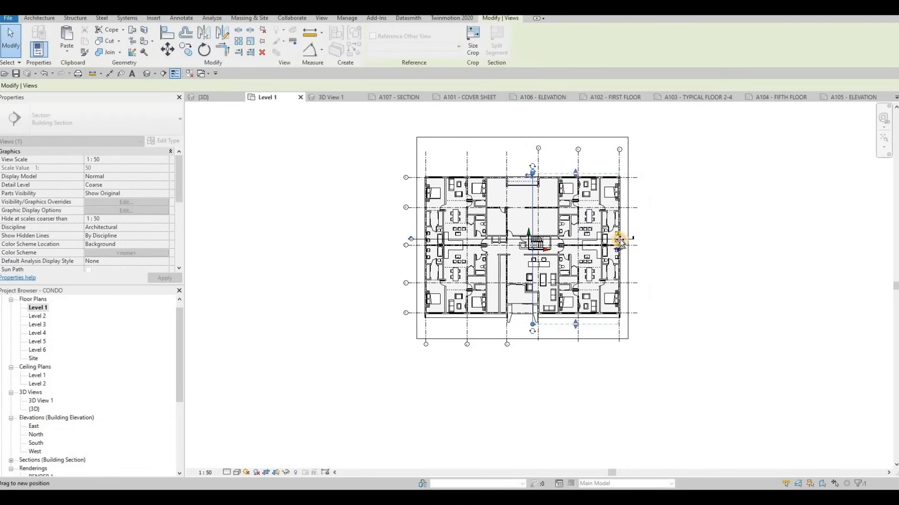
pyautogui.press('Escape')
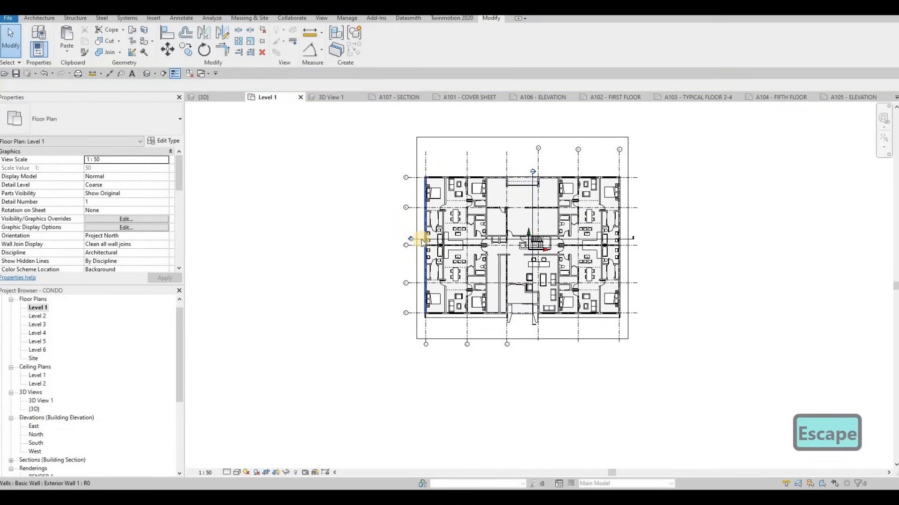
# Reduce the horizontal section's view depth to just beyond the exterior wall at grid A.
pyautogui.click(518, 152)
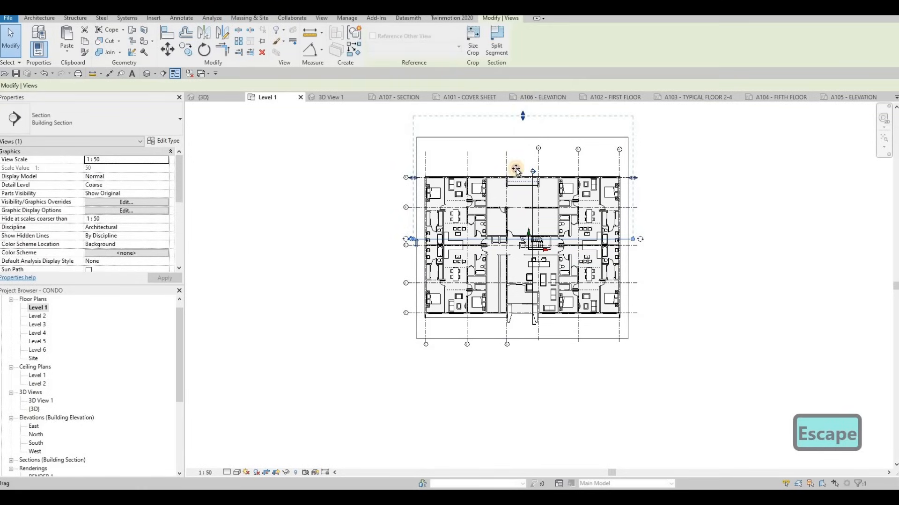
pyautogui.moveTo(516, 171); pyautogui.dragTo(516, 172)
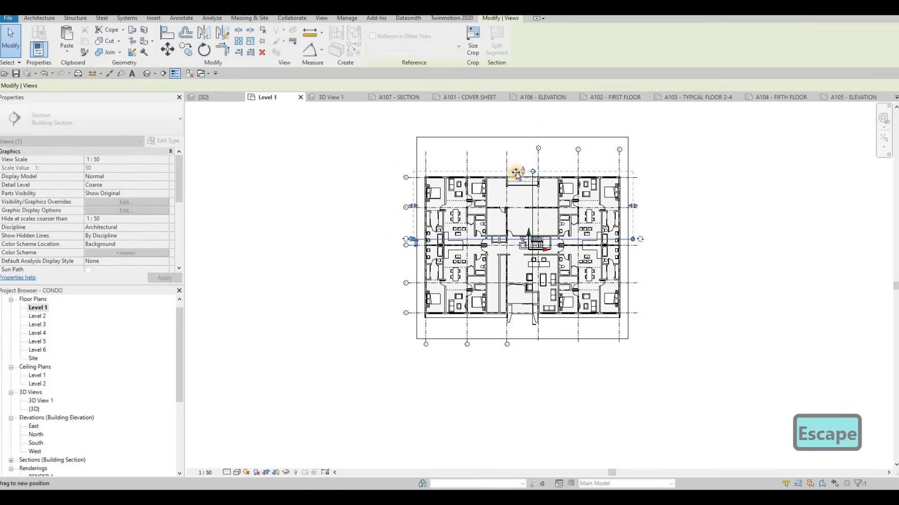
pyautogui.press('Escape')
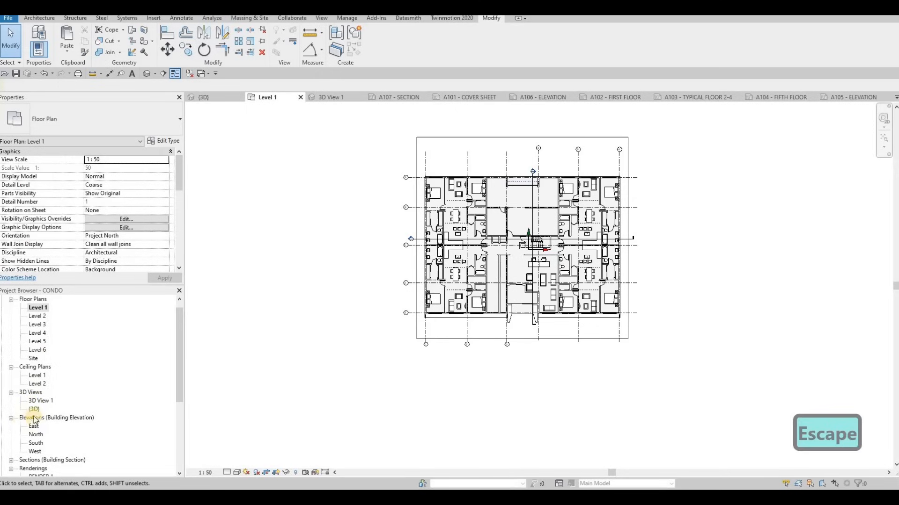
# Open Section 1 and set its crop region's top edge just above the grid bubbles and bottom edge just below Level 1.
pyautogui.scroll(-1, 521, 168)
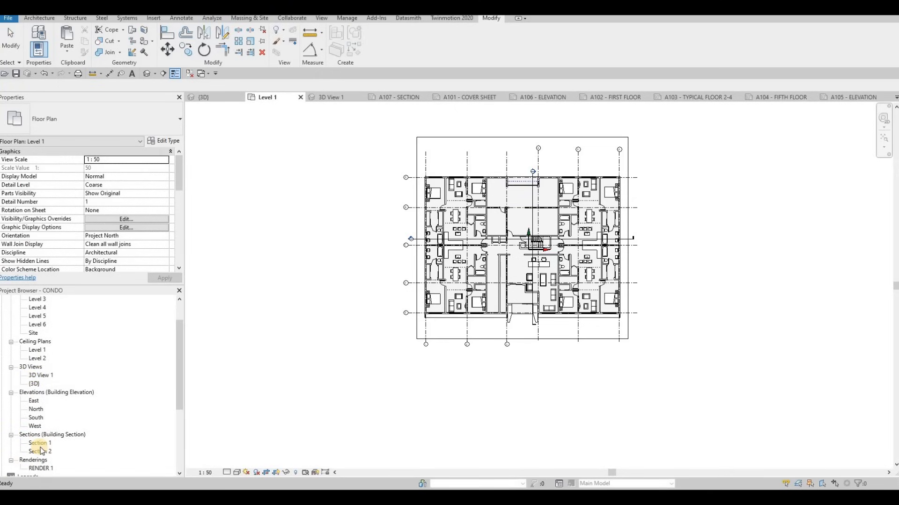
pyautogui.doubleClick(40, 445)
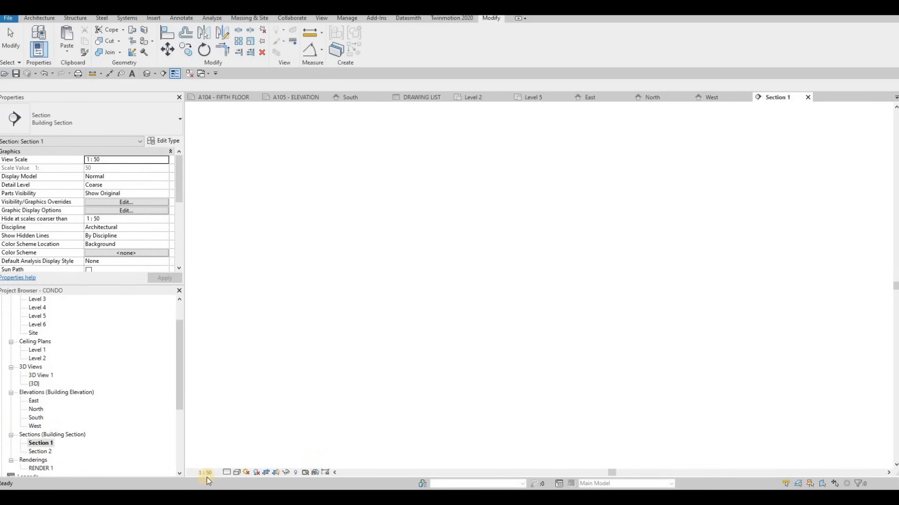
pyautogui.click(539, 137)
pyautogui.moveTo(535, 138); pyautogui.dragTo(535, 143)
pyautogui.moveTo(534, 432); pyautogui.dragTo(536, 431)
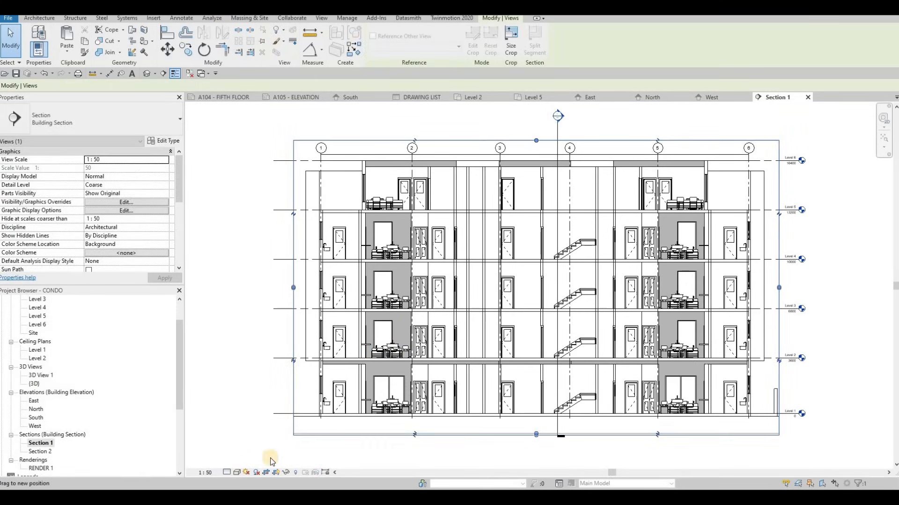
# Turn on shadows in Section 1 and Section 2, and set Section 2's detail level to Fine.
pyautogui.click(256, 473)
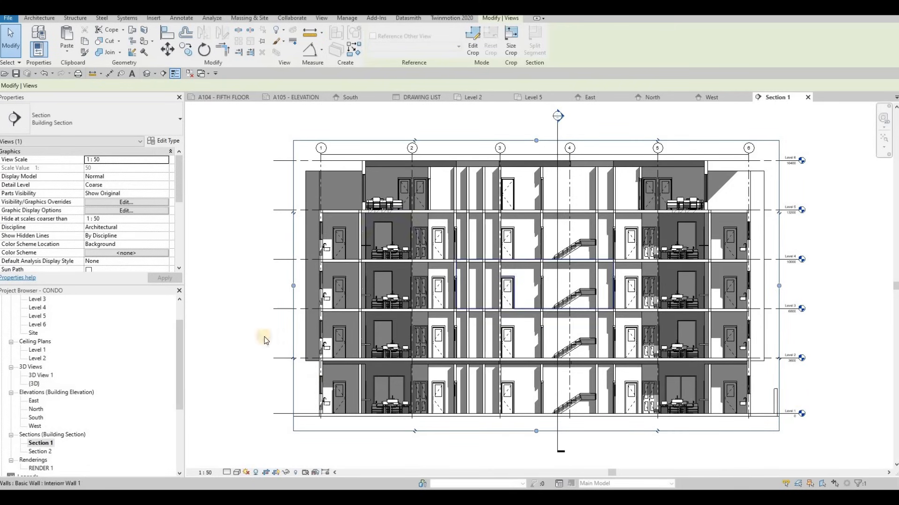
pyautogui.doubleClick(41, 451)
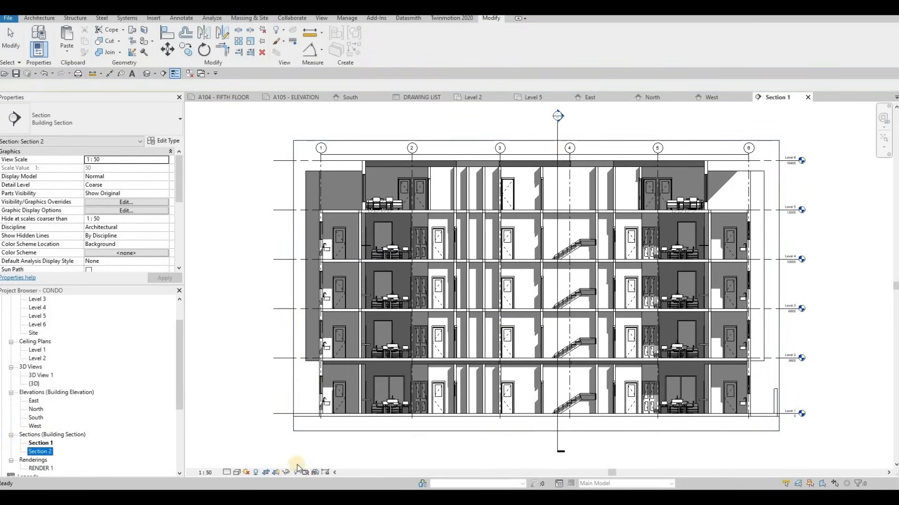
pyautogui.click(229, 473)
pyautogui.click(235, 462)
pyautogui.click(256, 474)
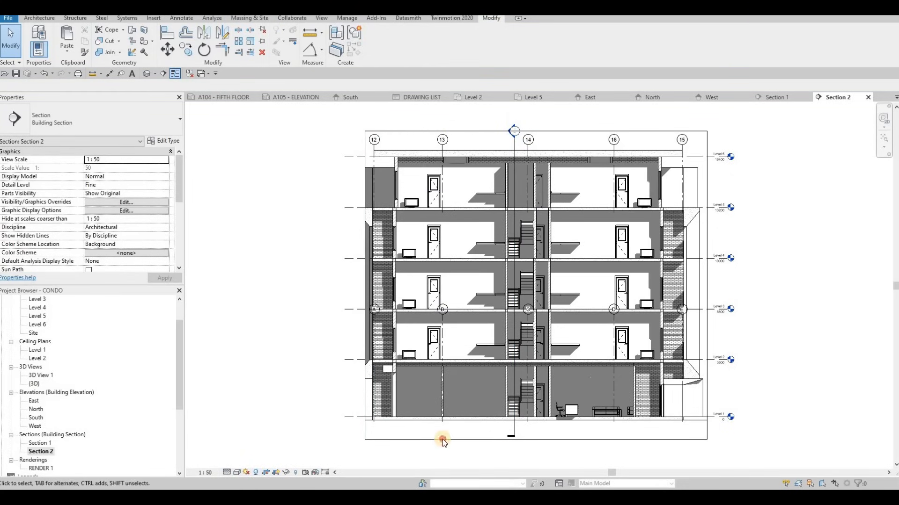
# Raise the bottom edge of Section 2's crop region closer to Level 1.
pyautogui.click(531, 439)
pyautogui.moveTo(537, 424); pyautogui.dragTo(537, 424)
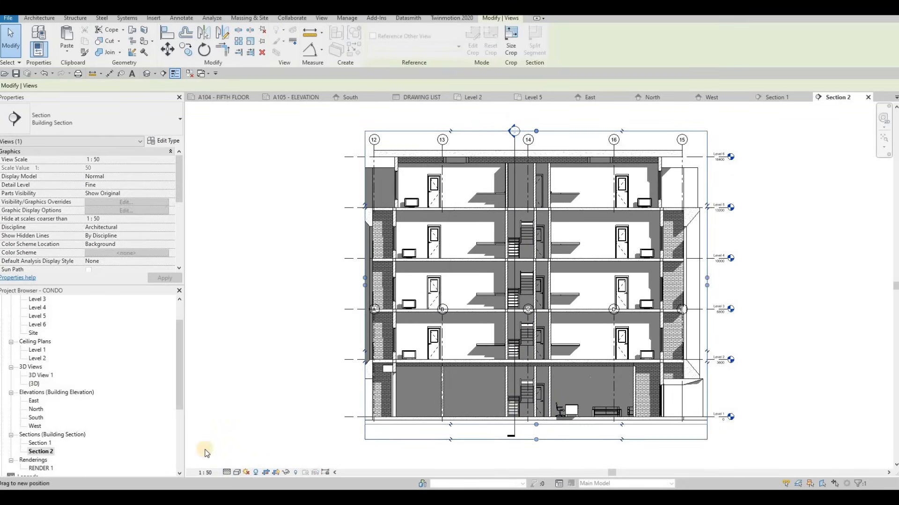
# Set Section 1's detail level to Fine and raise its crop region's bottom edge closer to Level 1.
pyautogui.doubleClick(41, 443)
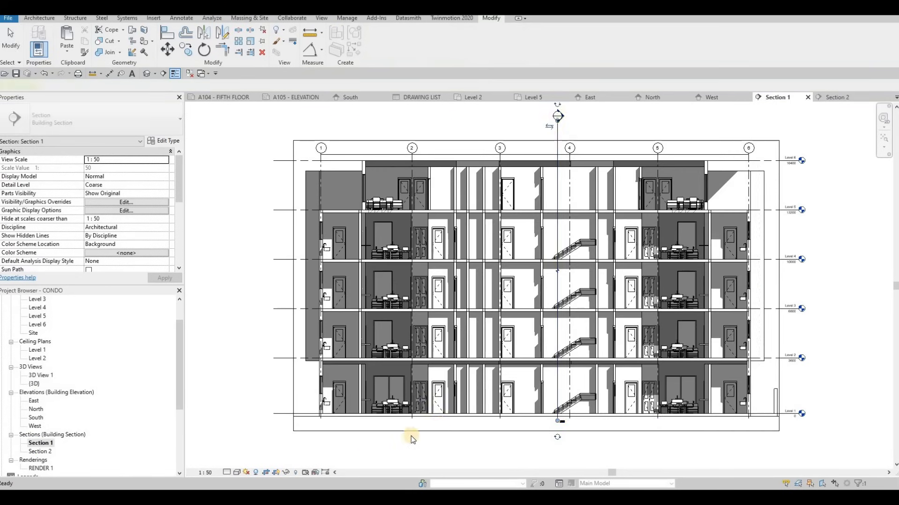
pyautogui.click(226, 473)
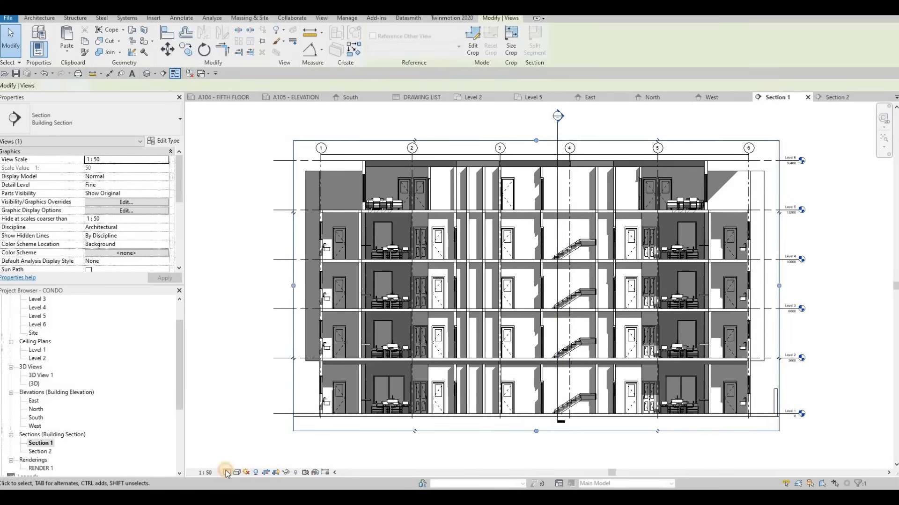
pyautogui.click(241, 459)
pyautogui.click(479, 432)
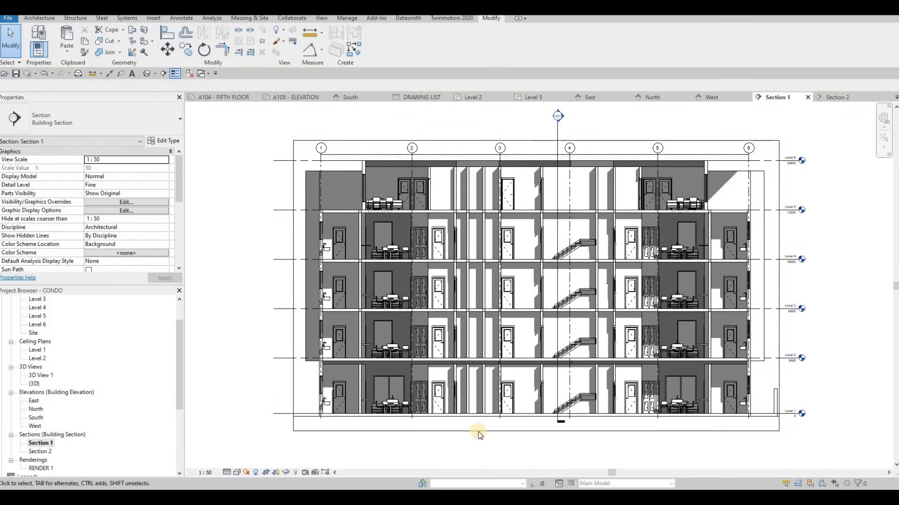
pyautogui.click(538, 431)
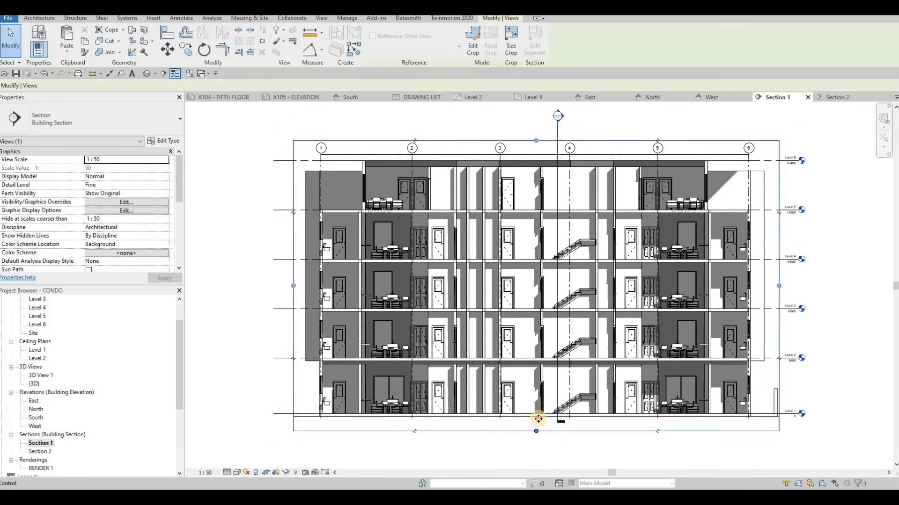
pyautogui.moveTo(538, 421); pyautogui.dragTo(540, 180)
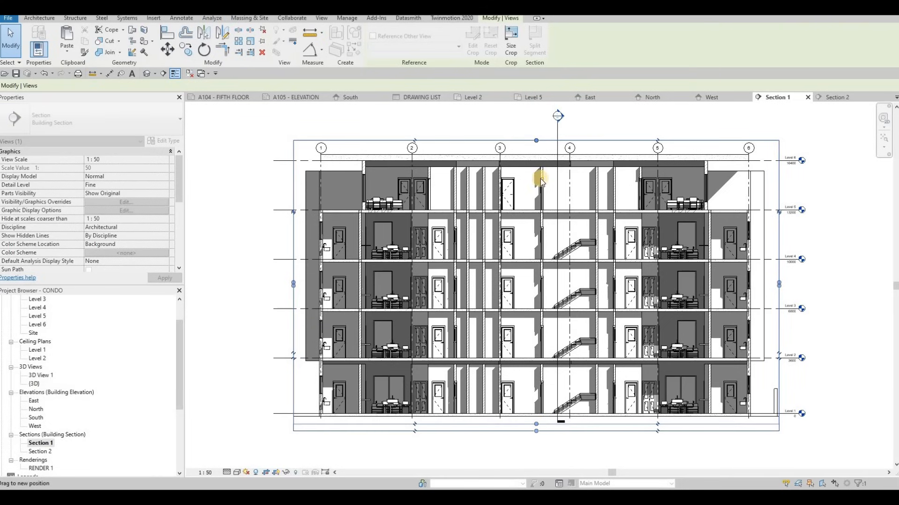
# Lower the head of the vertical section line in Section 1 to just above the crop region's top edge.
pyautogui.click(557, 134)
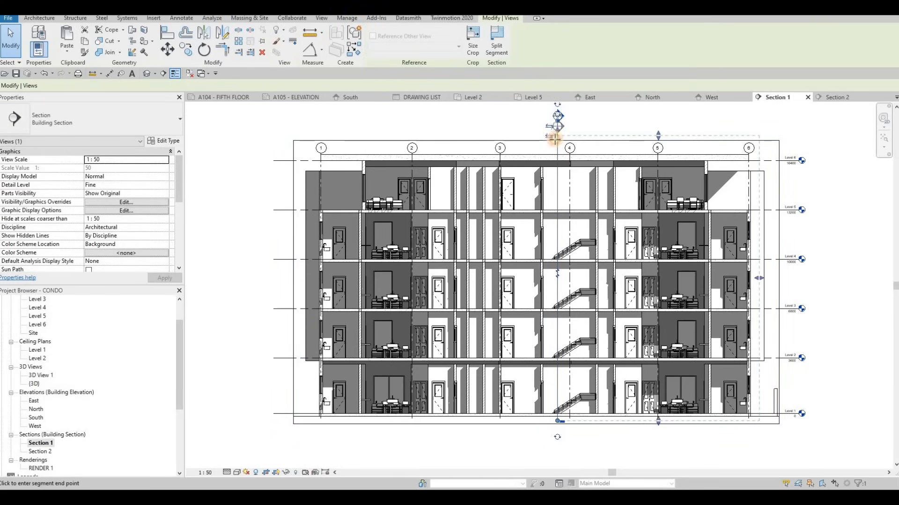
pyautogui.press('Escape')
pyautogui.press('Escape')
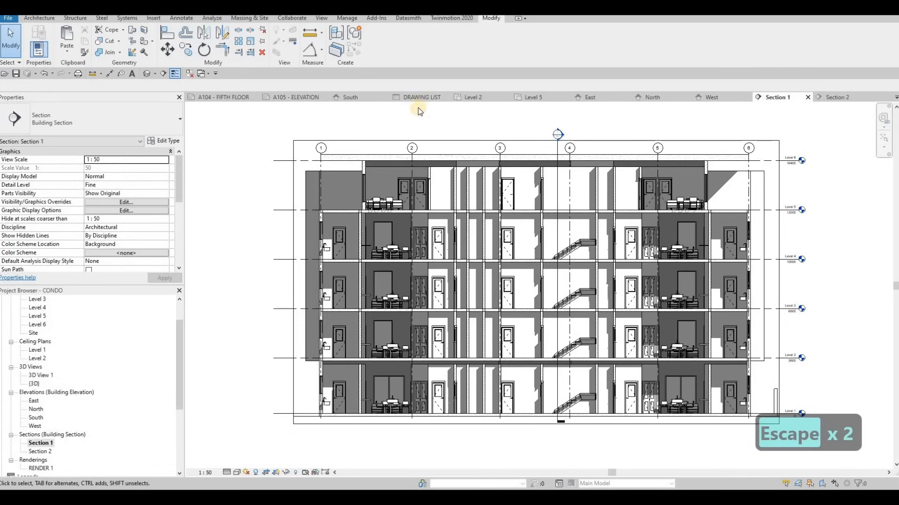
# Place Section 1 in the upper frame and Section 2 in the lower frame of sheet A107.
pyautogui.scroll(-5, 44, 447)
pyautogui.doubleClick(40, 442)
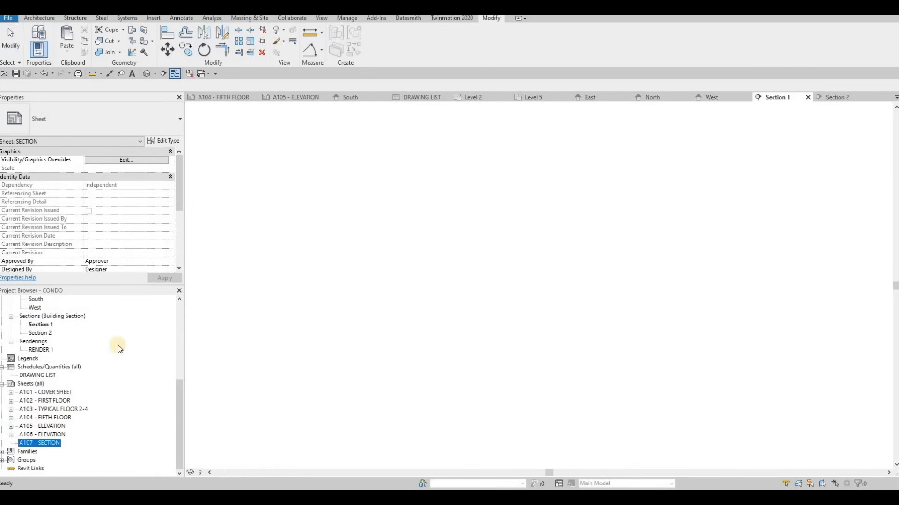
pyautogui.moveTo(86, 320); pyautogui.dragTo(471, 223)
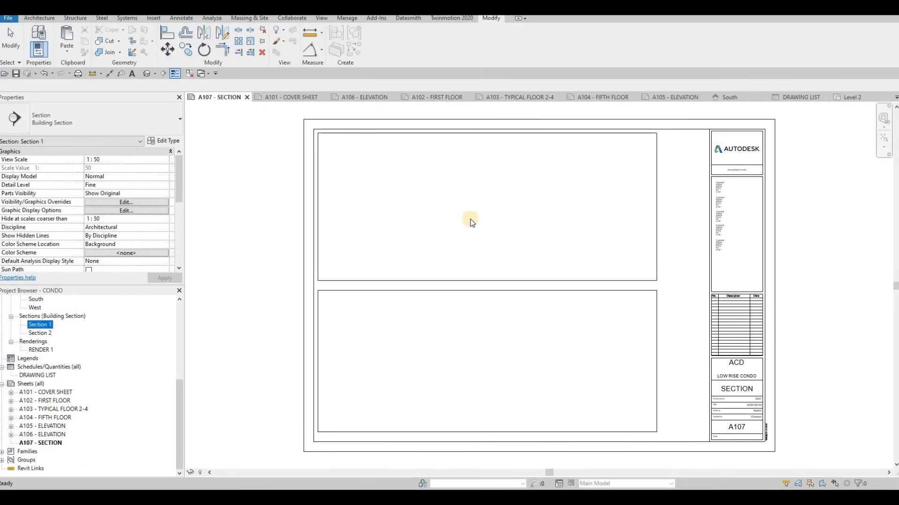
pyautogui.click(480, 213)
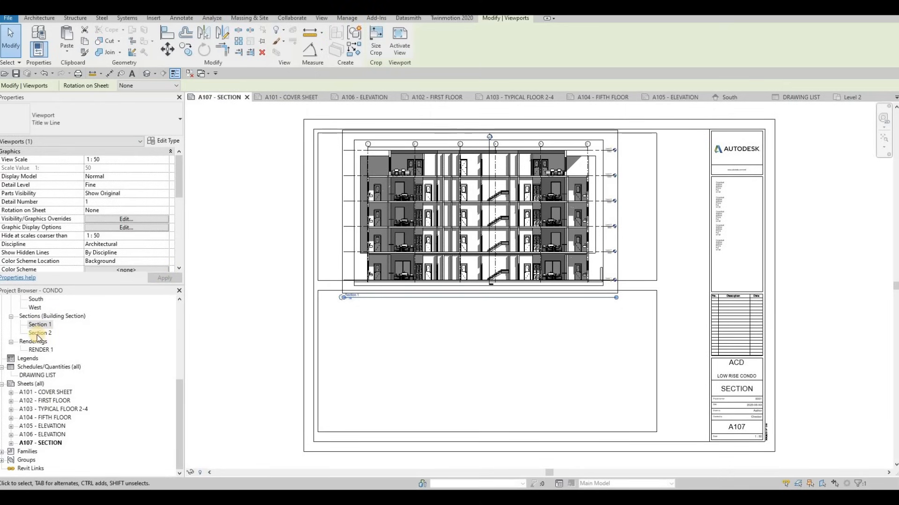
pyautogui.moveTo(40, 333); pyautogui.dragTo(459, 369)
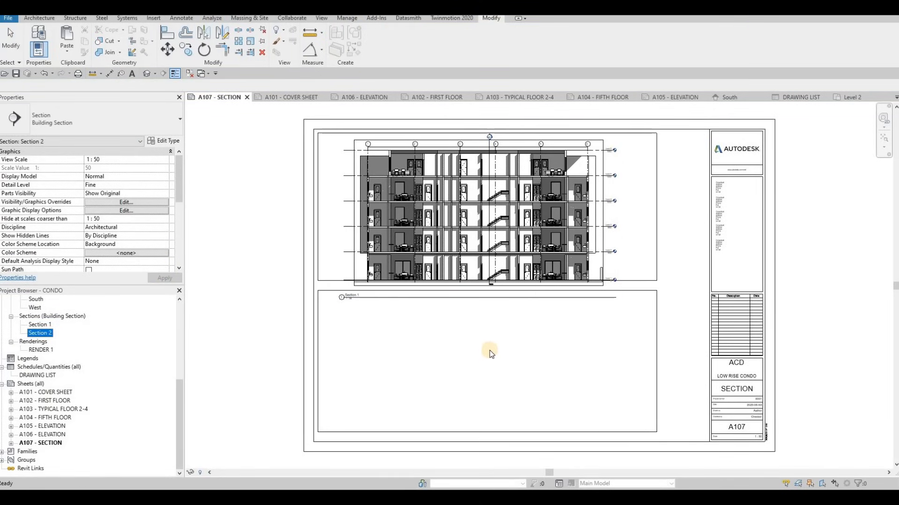
pyautogui.click(475, 290)
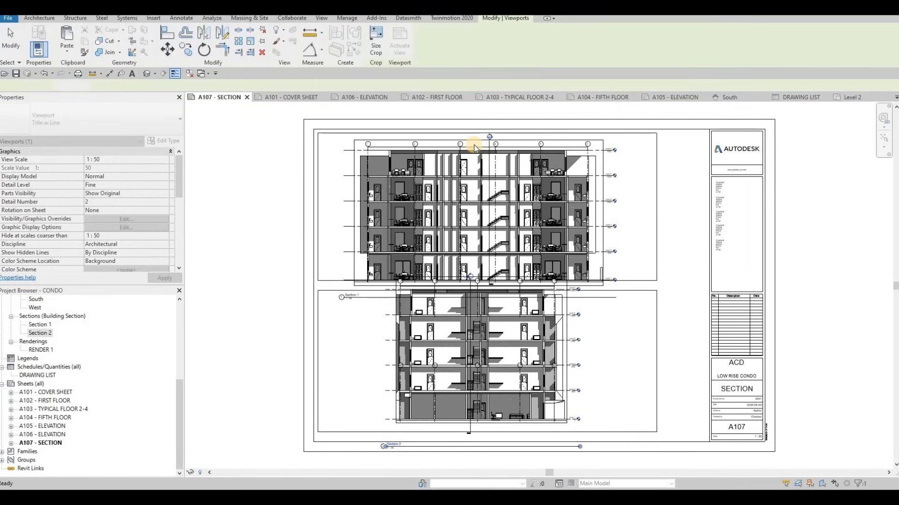
# Activate the Section 1 viewport, lower its section line head to beside the grid bubbles inside the crop region, and deactivate it.
pyautogui.scroll(6, 492, 175)
pyautogui.press('Escape')
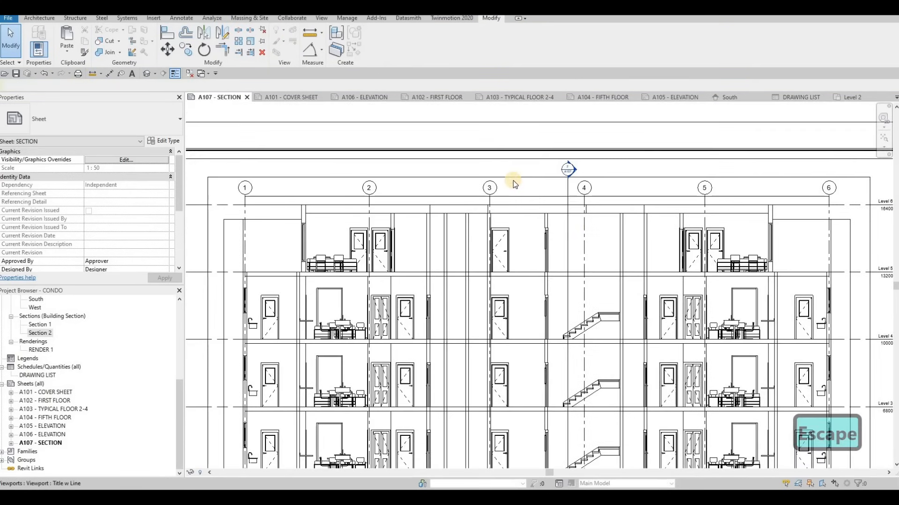
pyautogui.doubleClick(513, 180)
pyautogui.click(567, 183)
pyautogui.click(568, 190)
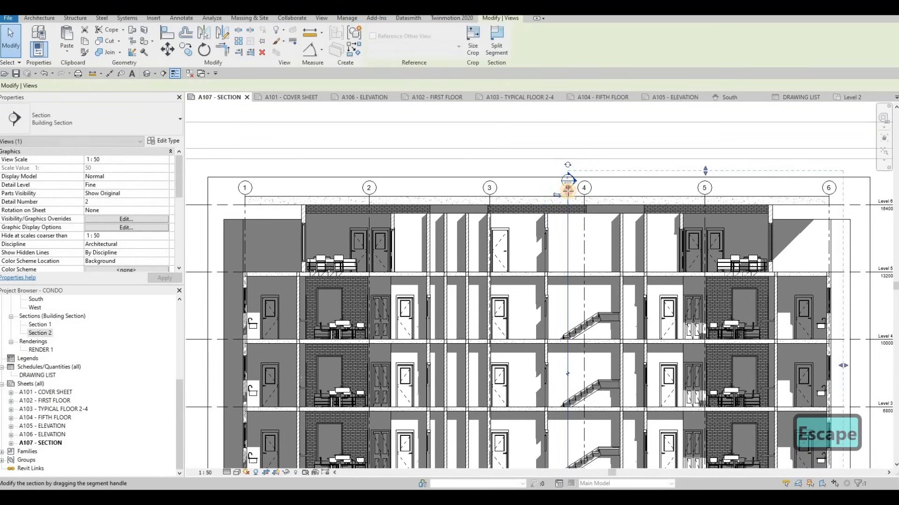
pyautogui.press('Escape')
pyautogui.scroll(-3, 515, 199)
pyautogui.doubleClick(341, 229)
pyautogui.press('Escape')
# Nudge the Section 1 viewport up five increments and left one so it fits inside the upper frame.
pyautogui.click(486, 238)
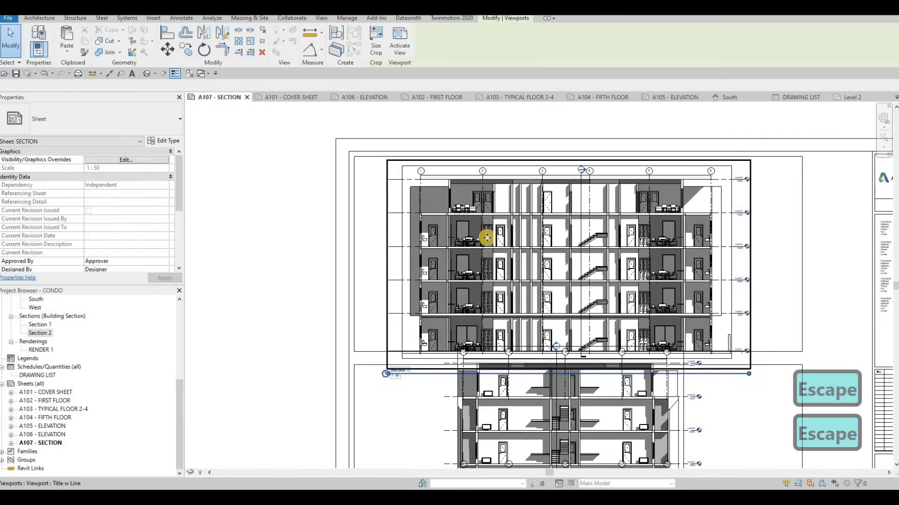
pyautogui.press('Up')
pyautogui.press('Up')
pyautogui.press('Up')
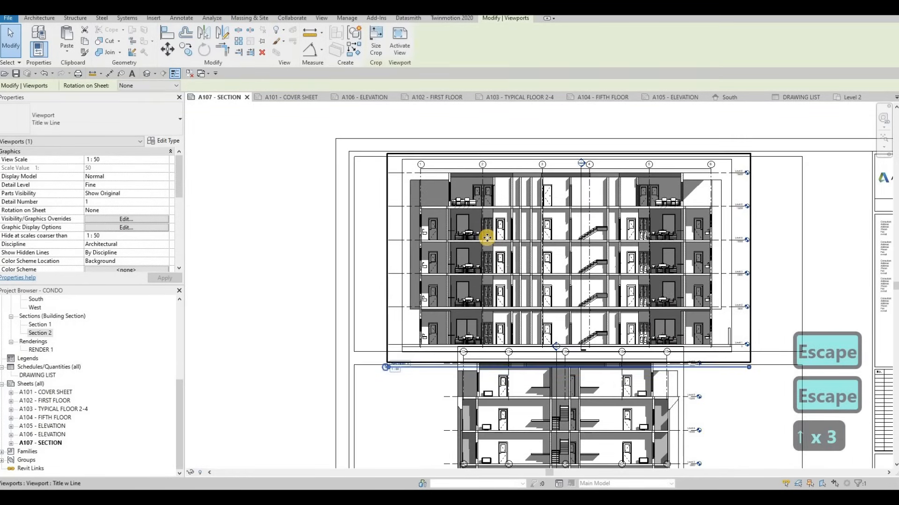
pyautogui.press('Up')
pyautogui.press('Up')
pyautogui.press('Left')
pyautogui.press('Escape')
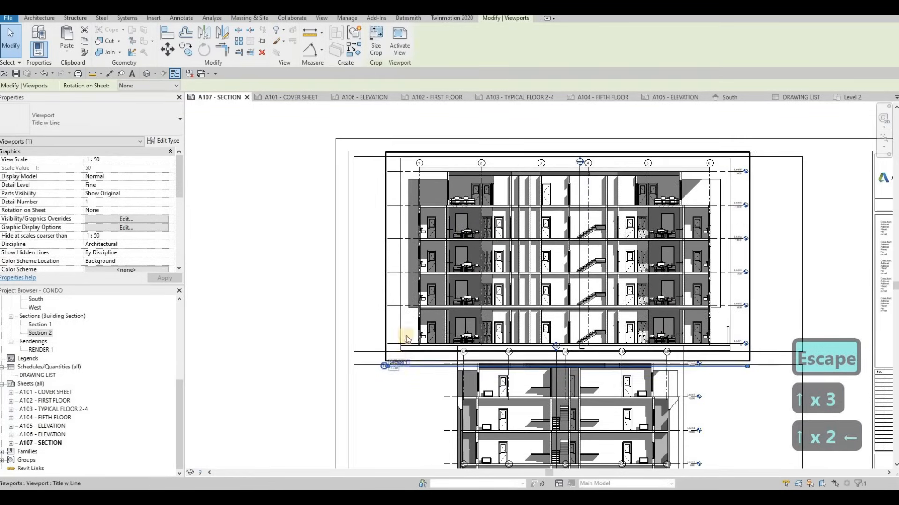
pyautogui.press('Escape')
# Move the Section 1 title to just below the upper frame's left corner and shorten its line to about the title text.
pyautogui.click(402, 364)
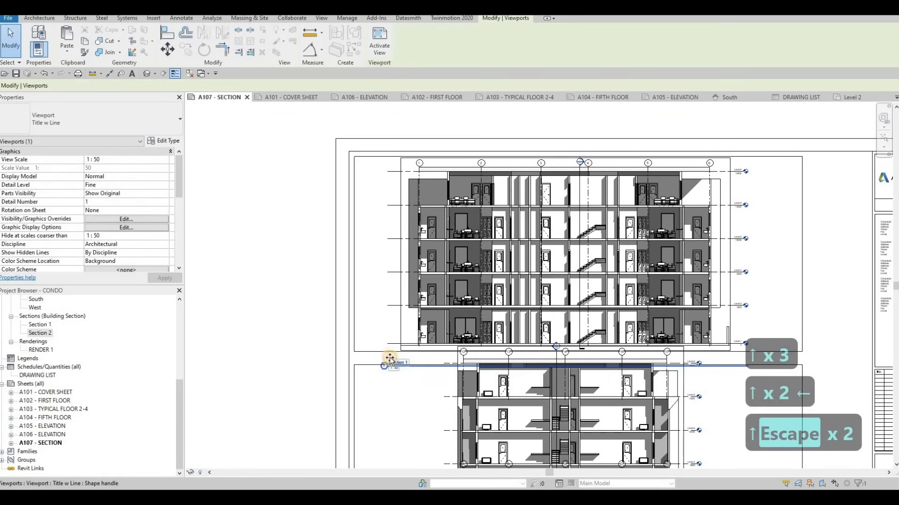
pyautogui.moveTo(390, 358); pyautogui.dragTo(389, 357)
pyautogui.click(721, 359)
pyautogui.moveTo(644, 361); pyautogui.dragTo(387, 365)
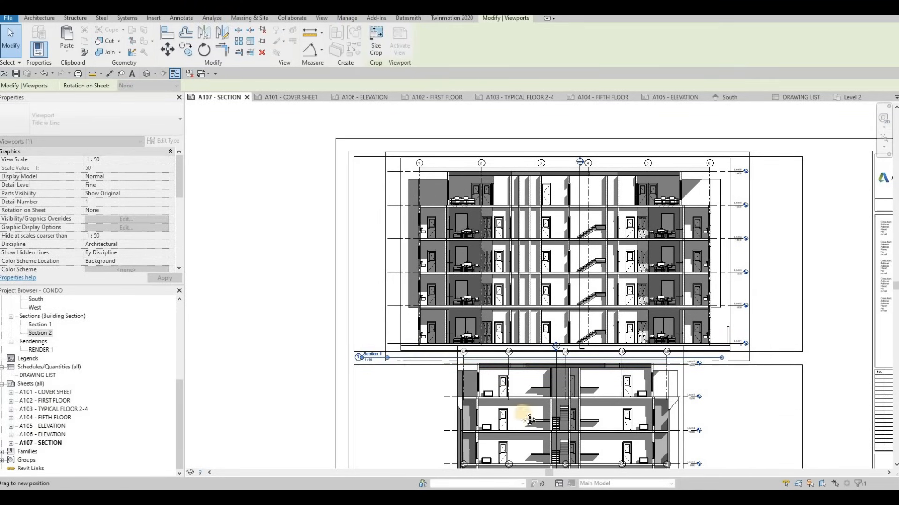
pyautogui.scroll(-3, 538, 323)
pyautogui.press('Escape')
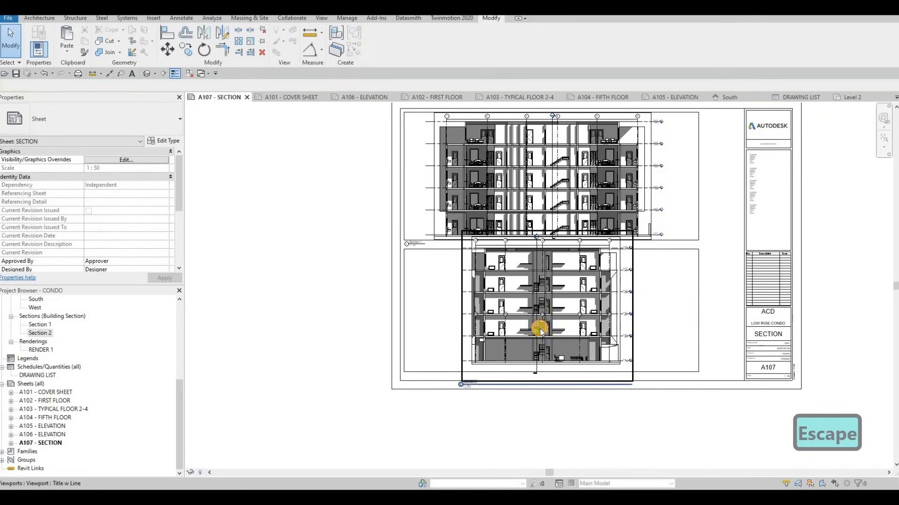
# Activate the Section 2 viewport and lower its section line head to beside the grid bubbles inside the crop region.
pyautogui.doubleClick(541, 328)
pyautogui.click(540, 236)
pyautogui.scroll(4, 532, 259)
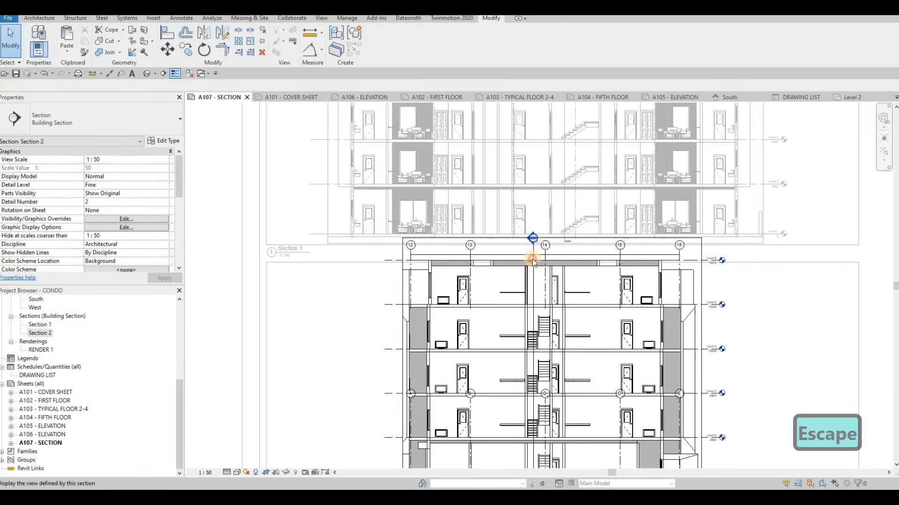
pyautogui.click(532, 259)
pyautogui.scroll(2, 533, 257)
pyautogui.moveTo(532, 255); pyautogui.dragTo(533, 257)
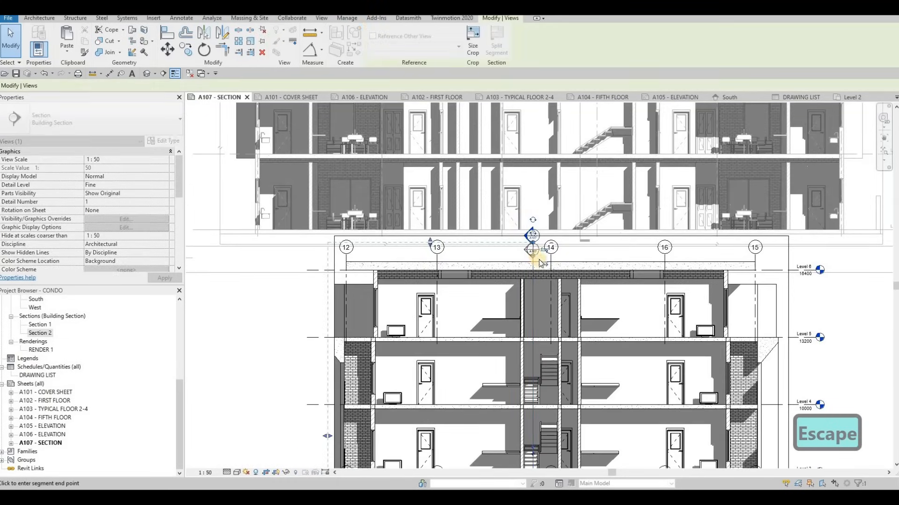
pyautogui.press('Escape')
pyautogui.scroll(-2, 539, 262)
# Raise the tail of the section line in Section 2 to just below Level 1, inside the crop region.
pyautogui.moveTo(512, 467); pyautogui.dragTo(523, 408, button='middle')
pyautogui.scroll(-2, 523, 411)
pyautogui.press('Escape')
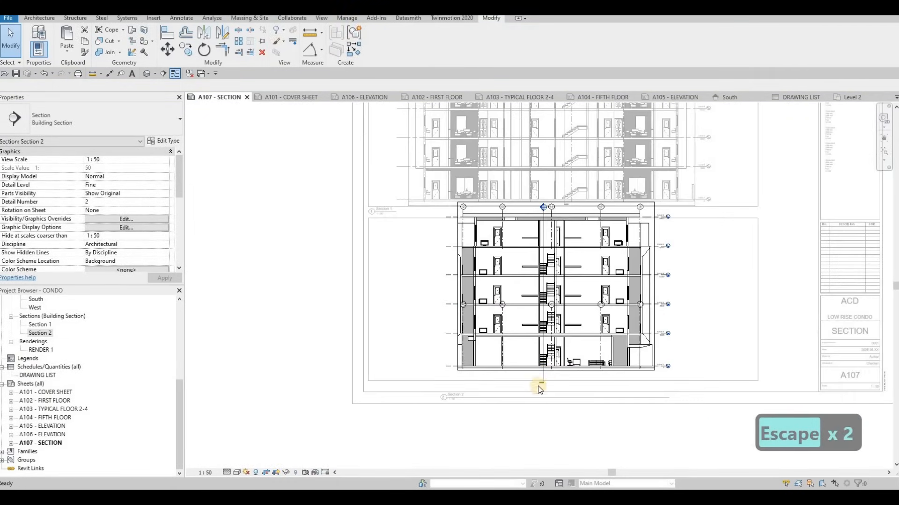
pyautogui.click(543, 377)
pyautogui.press('Escape')
pyautogui.click(541, 379)
pyautogui.press('Escape')
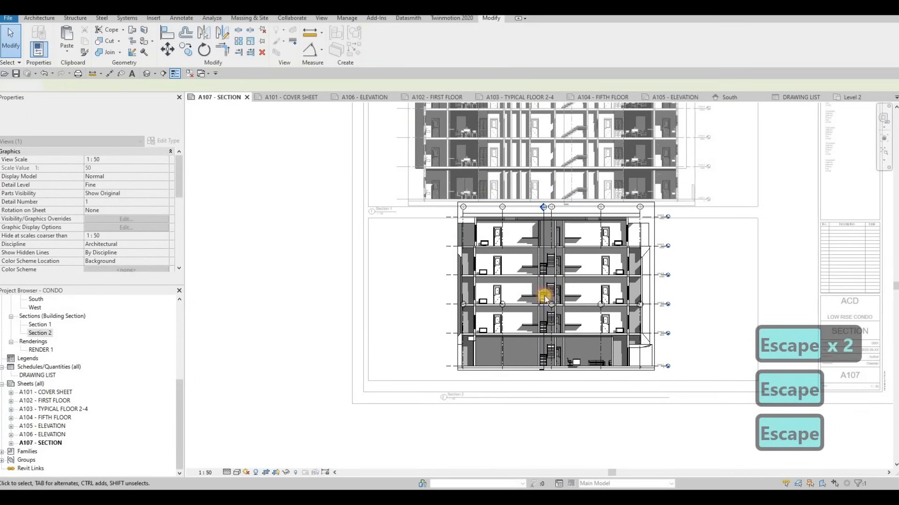
# Move the Section 2 viewport down and left into the lower frame, fine-tuning with one nudge right and two up.
pyautogui.click(543, 299)
pyautogui.moveTo(542, 299); pyautogui.dragTo(535, 306)
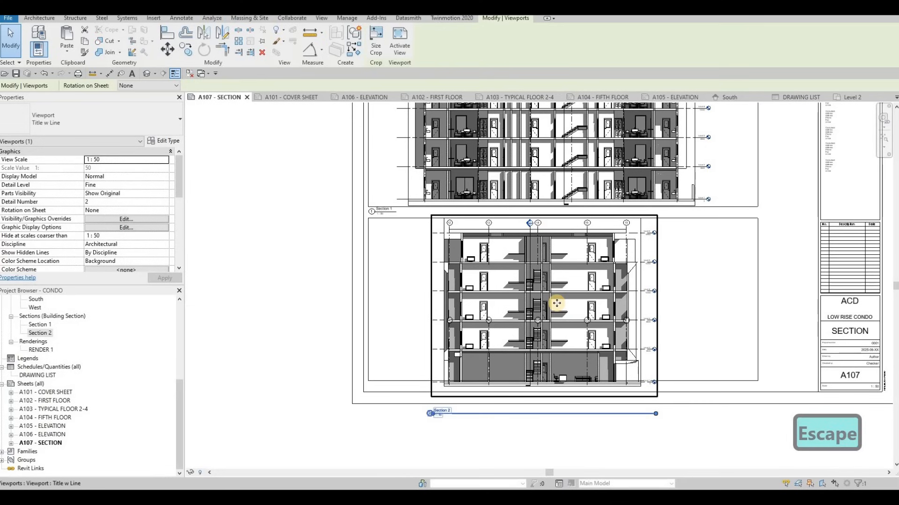
pyautogui.press('Right')
pyautogui.press('Up')
pyautogui.press('Up')
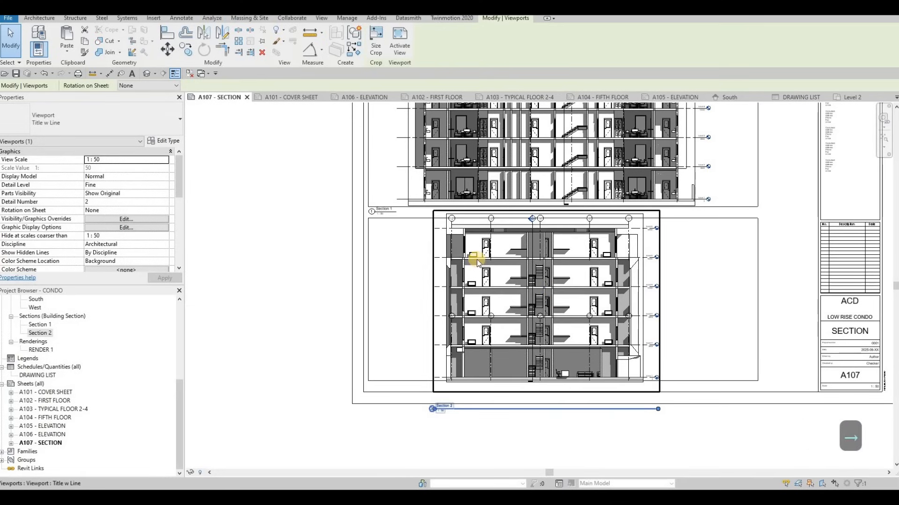
pyautogui.press('Escape')
# Nudge the lower frame's top line up to 20 mm below the upper frame.
pyautogui.click(415, 220)
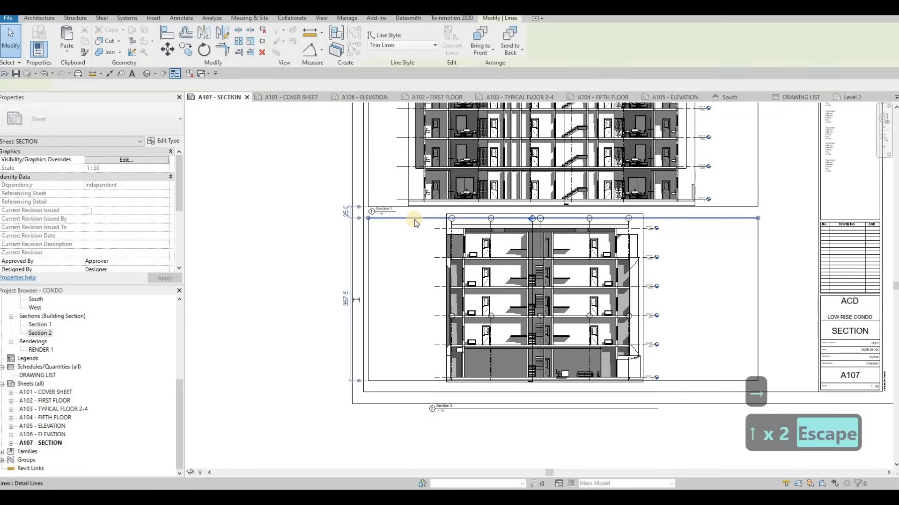
pyautogui.press('Up')
pyautogui.press('Up')
pyautogui.press('Down')
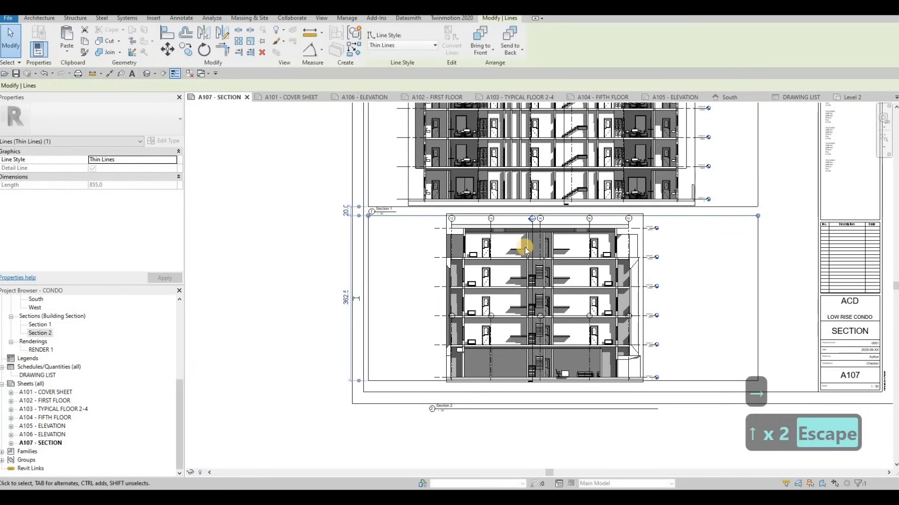
pyautogui.press('Escape')
pyautogui.press('Escape')
# Nudge the Section 2 viewport down one increment to align with the lower frame's top line.
pyautogui.click(524, 247)
pyautogui.press('Down')
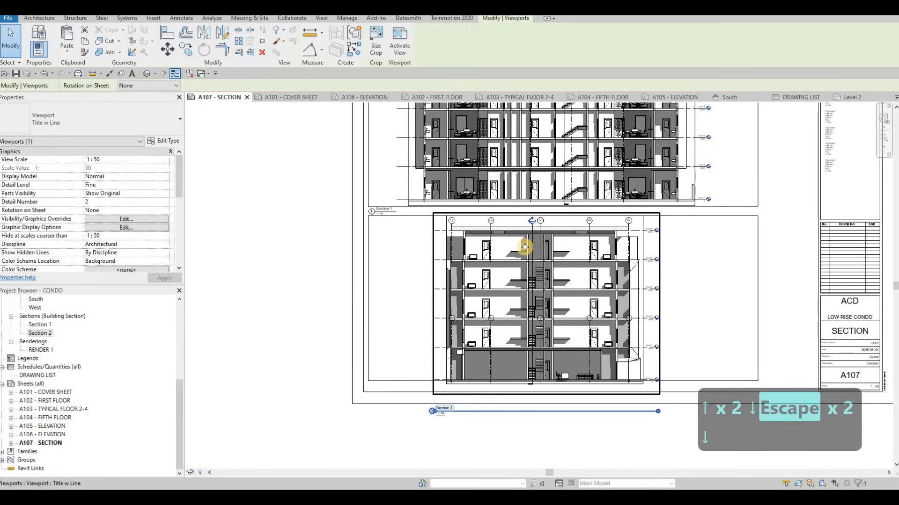
pyautogui.press('Escape')
pyautogui.press('Escape')
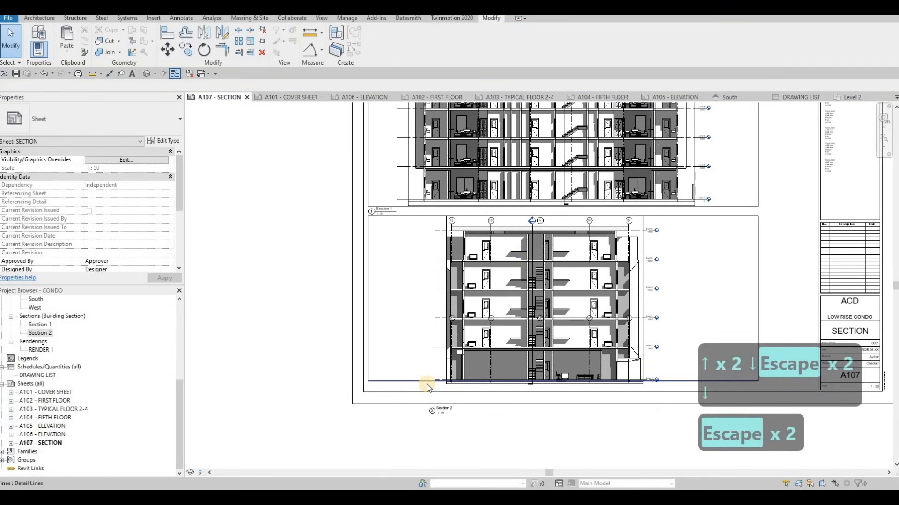
# Nudge the lower frame's bottom line down two increments to make the frame 372.5 mm high.
pyautogui.click(426, 384)
pyautogui.press('Down')
pyautogui.press('Down')
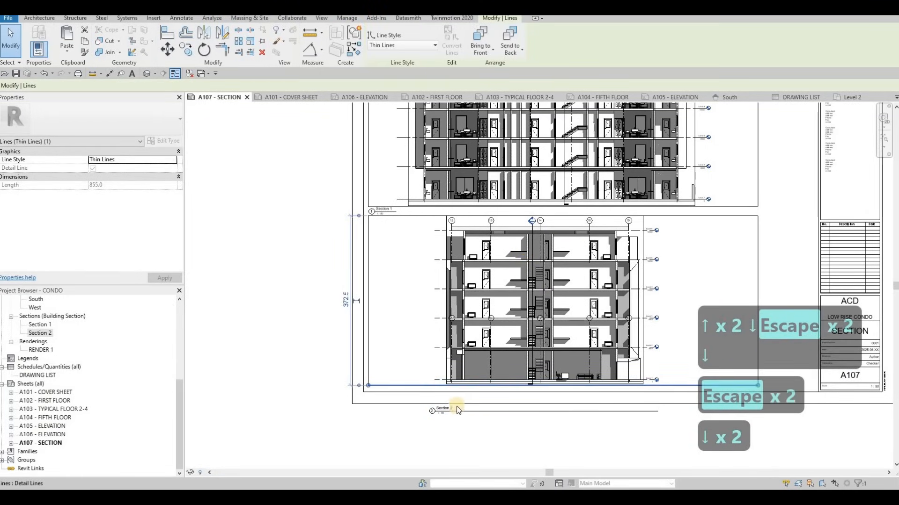
# Move the Section 2 view title just below the lower frame's left corner and shorten its title line to fit the text.
pyautogui.press('Escape')
pyautogui.scroll(2, 429, 412)
pyautogui.moveTo(457, 412); pyautogui.dragTo(366, 375)
pyautogui.scroll(-2, 367, 374)
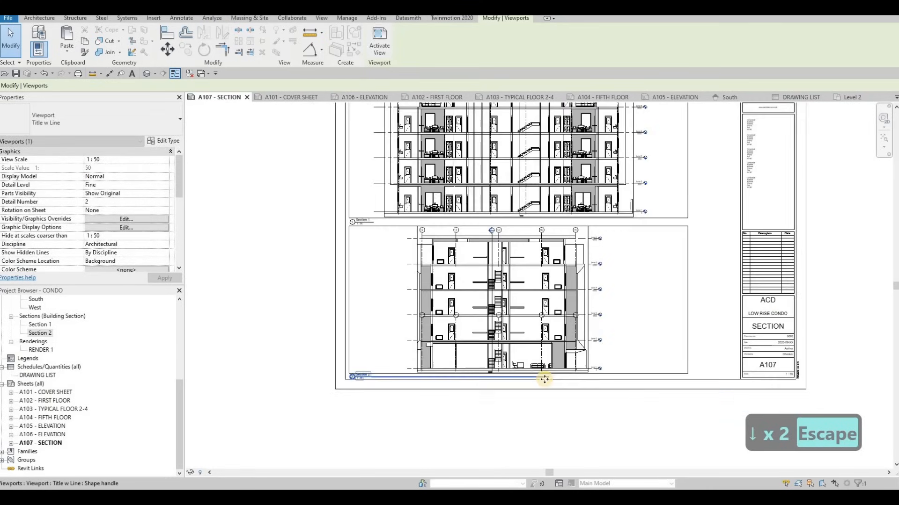
pyautogui.press('Escape')
pyautogui.click(400, 379)
pyautogui.moveTo(373, 383); pyautogui.dragTo(374, 378)
pyautogui.scroll(5, 379, 375)
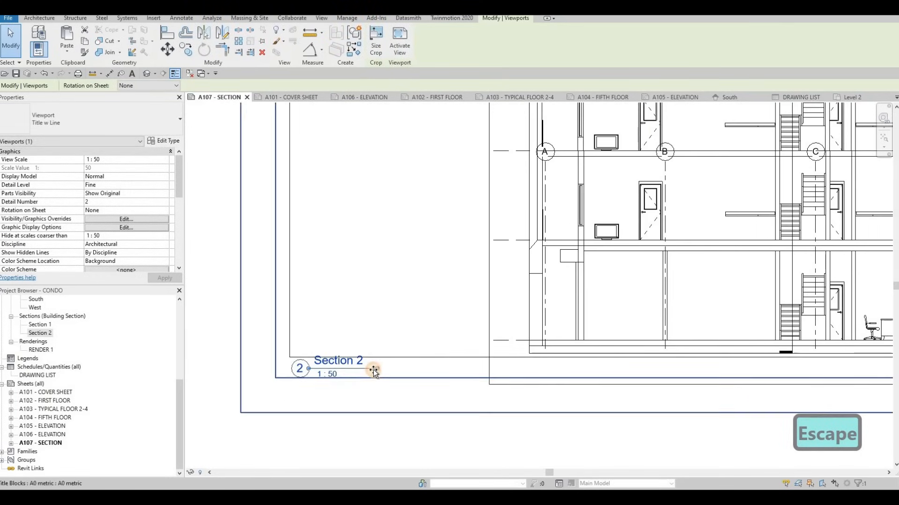
# Nudge the lower frame's bottom line up two increments on sheet A107.
pyautogui.click(417, 359)
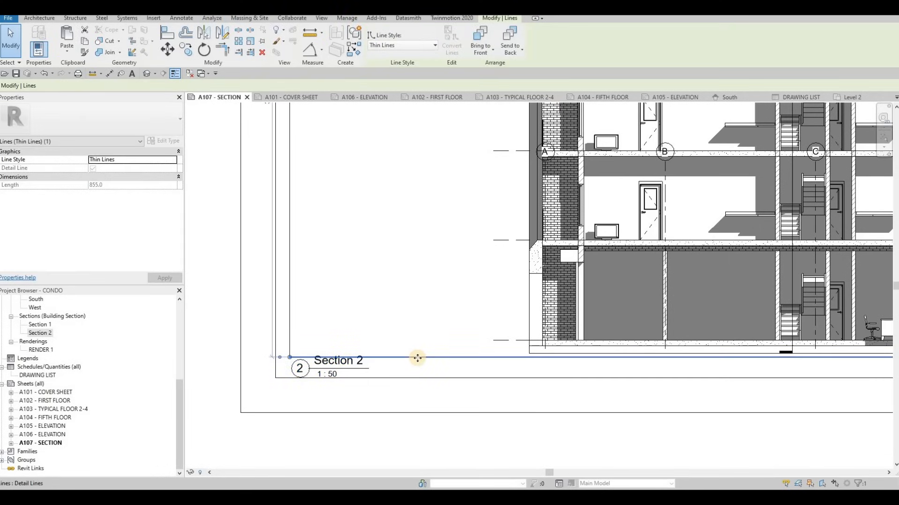
pyautogui.press('Escape')
pyautogui.press('Escape')
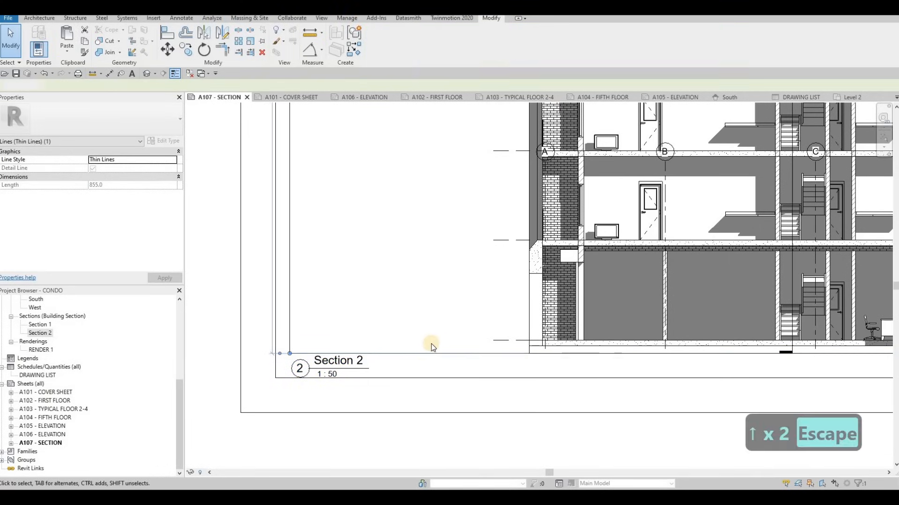
pyautogui.scroll(-6, 431, 343)
pyautogui.press('Escape')
pyautogui.scroll(-6, 597, 347)
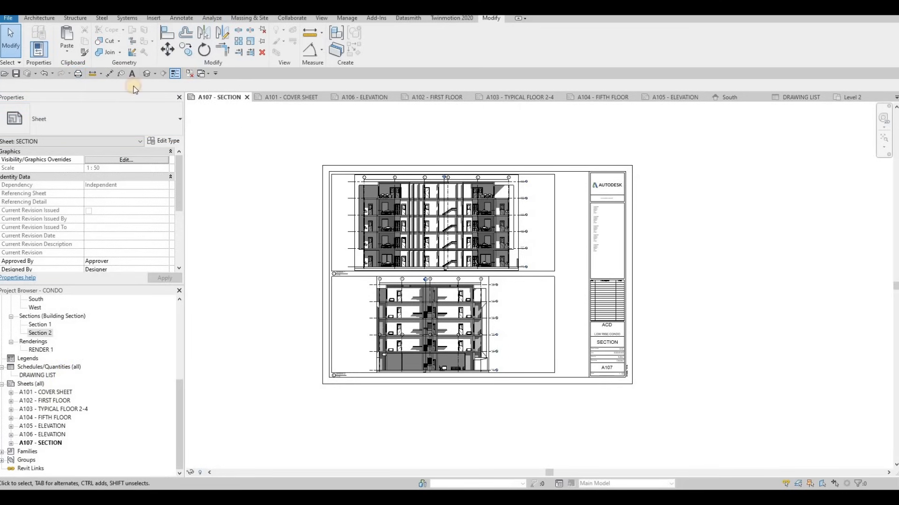
# Save the project and set up printing of selected sheets, combined into a single CONDO.pdf on the Desktop.
pyautogui.click(18, 74)
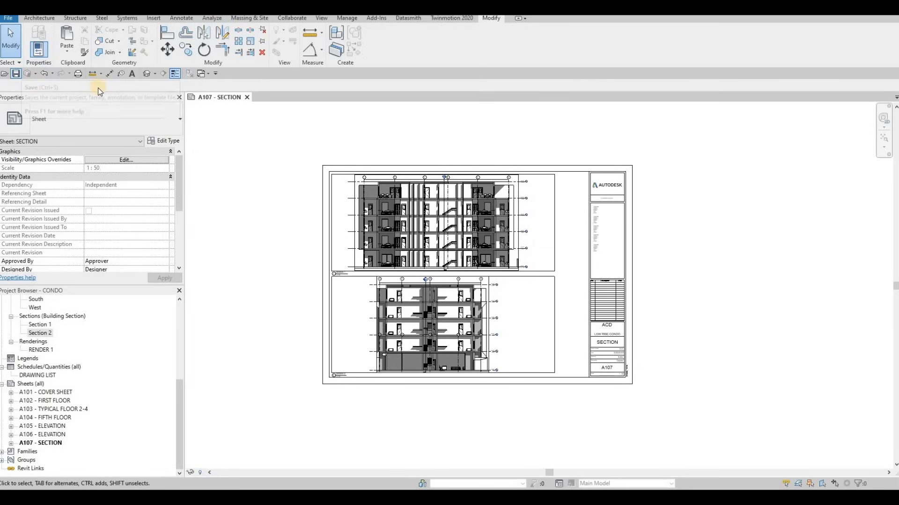
pyautogui.click(78, 74)
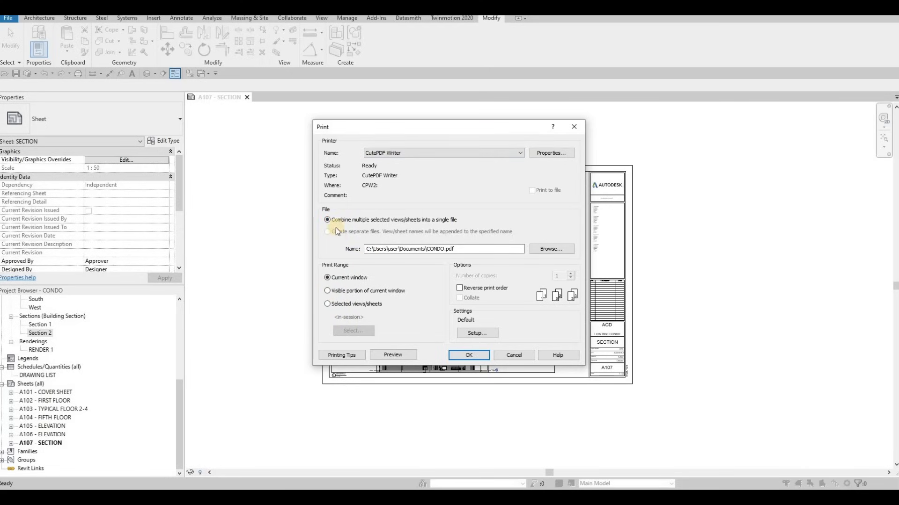
pyautogui.click(327, 305)
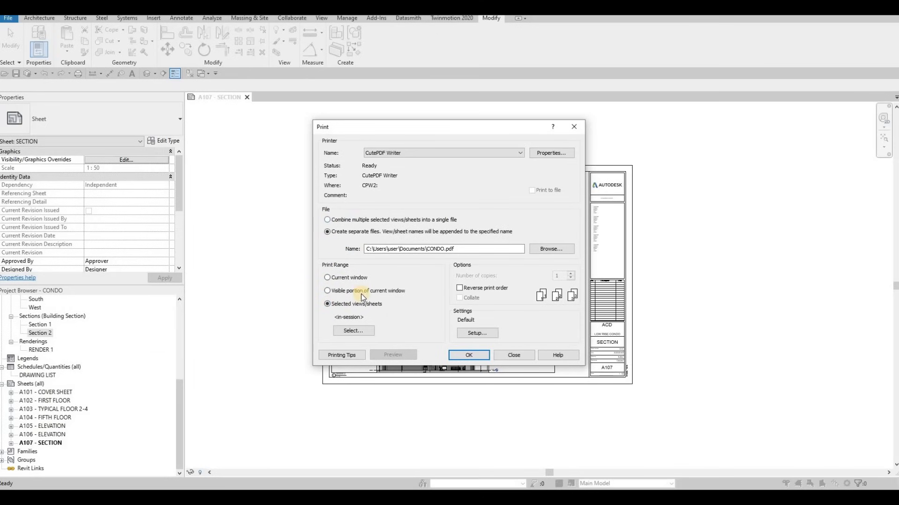
pyautogui.click(545, 249)
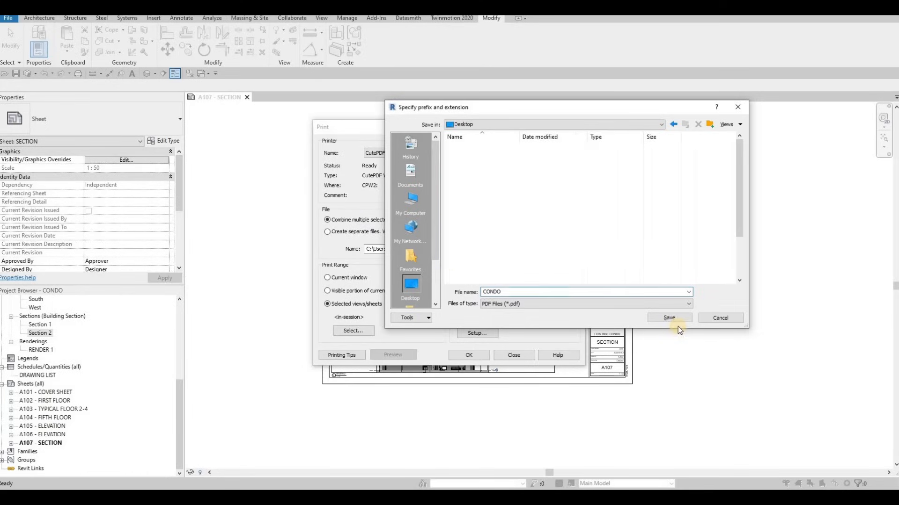
pyautogui.click(673, 319)
# Limit the print selection to sheets only, include all of them and save the selection as a set named FULL SET.
pyautogui.click(354, 330)
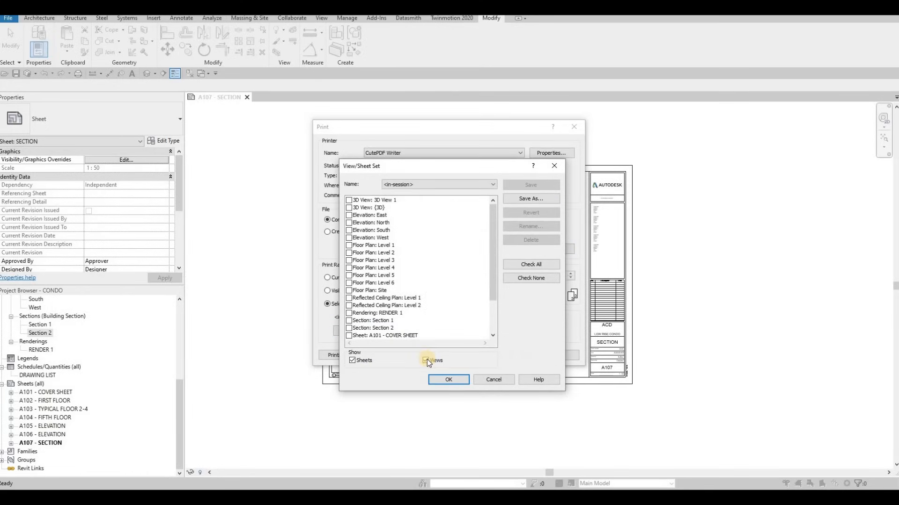
pyautogui.click(427, 360)
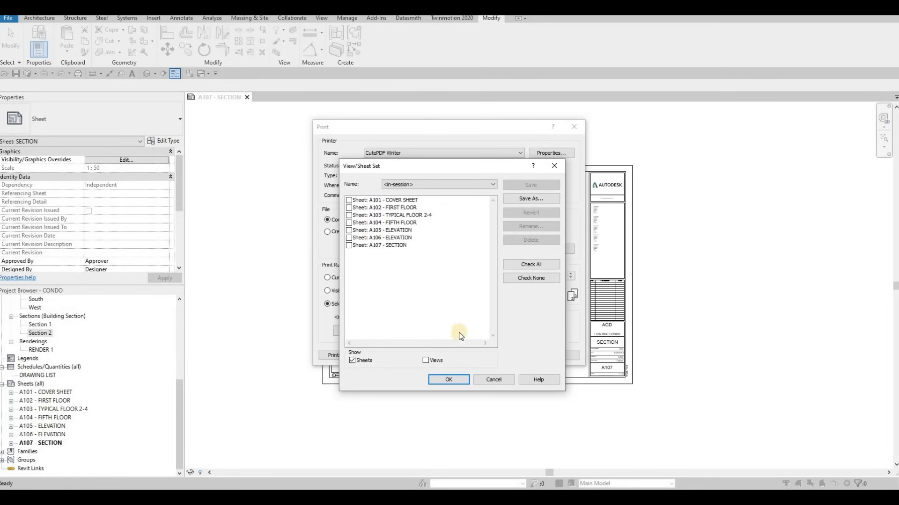
pyautogui.click(534, 264)
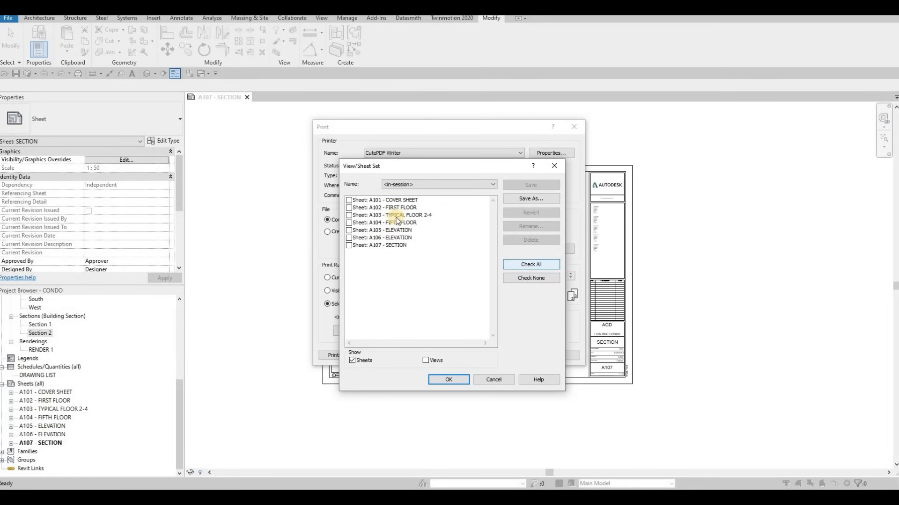
pyautogui.click(527, 198)
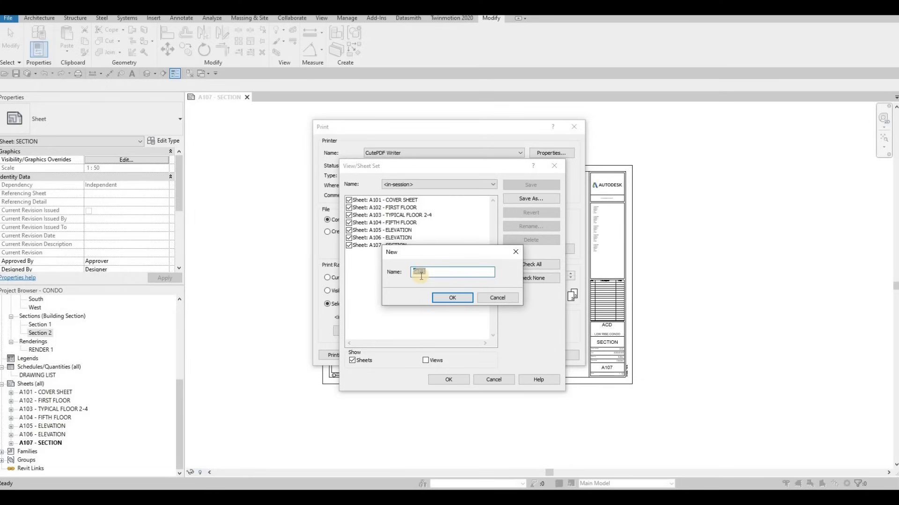
pyautogui.write('FULLSET')
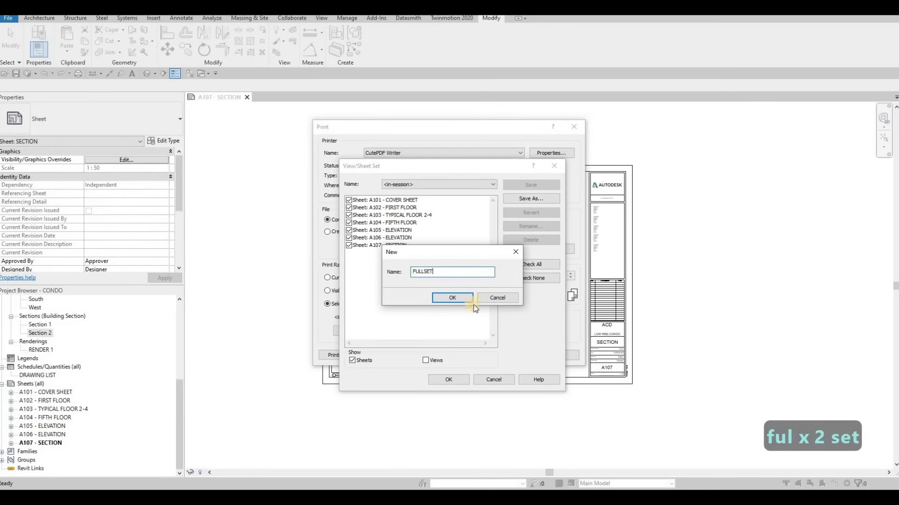
pyautogui.click(423, 273)
pyautogui.click(445, 297)
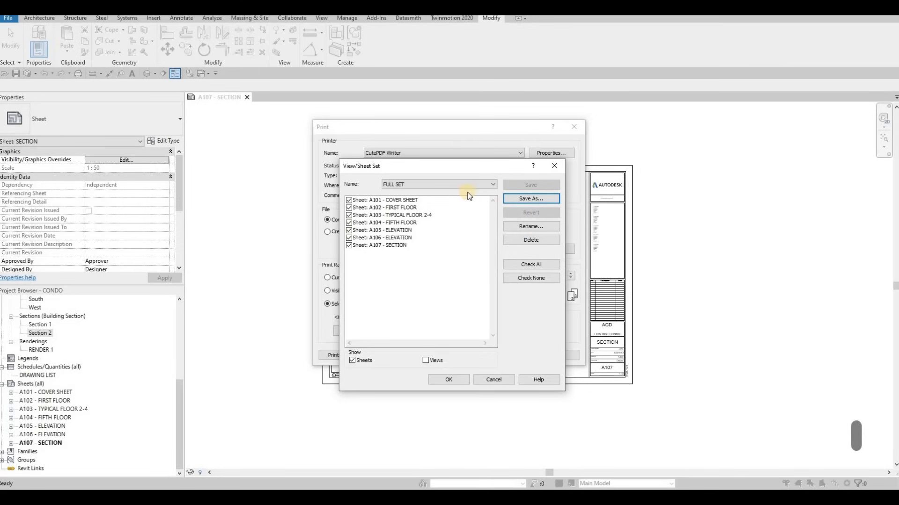
# Save another sheet set named CORRECTION 1 and exclude sheets A101, A104, A105 and A106 from it.
pyautogui.press('Return')
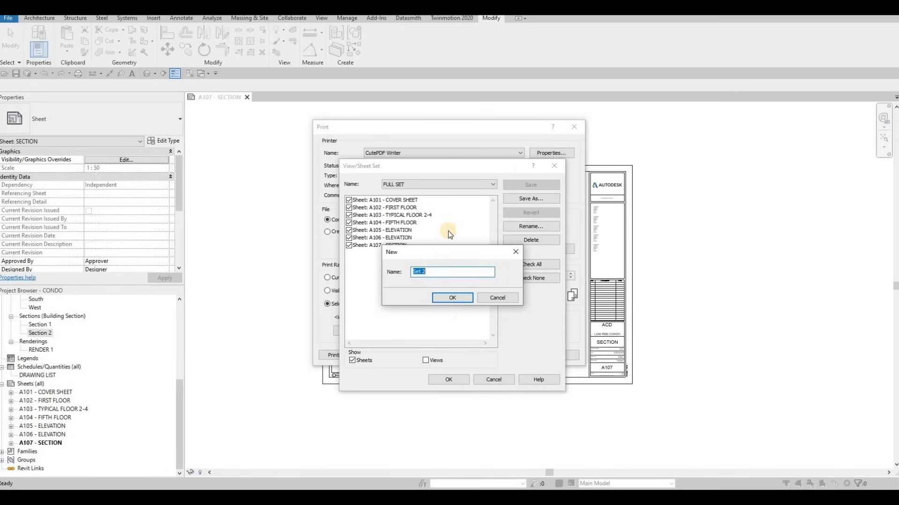
pyautogui.write('CORRECTION 1')
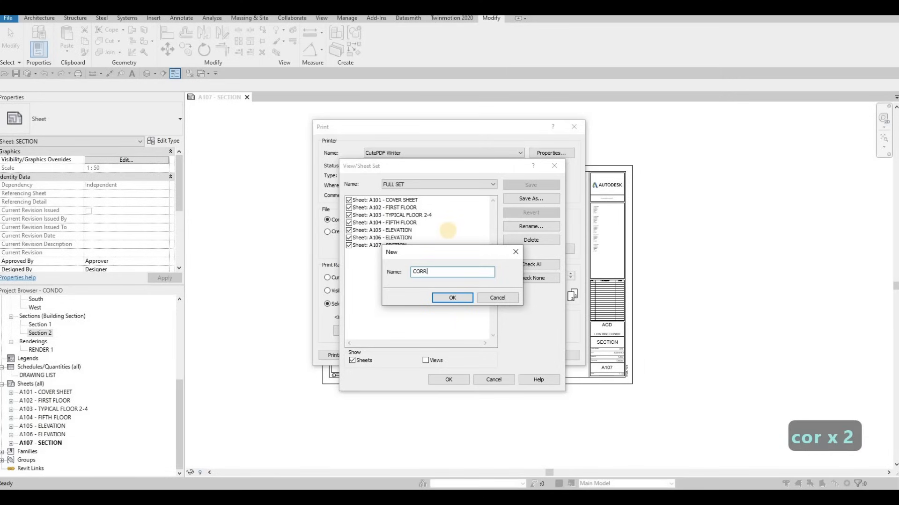
pyautogui.click(454, 298)
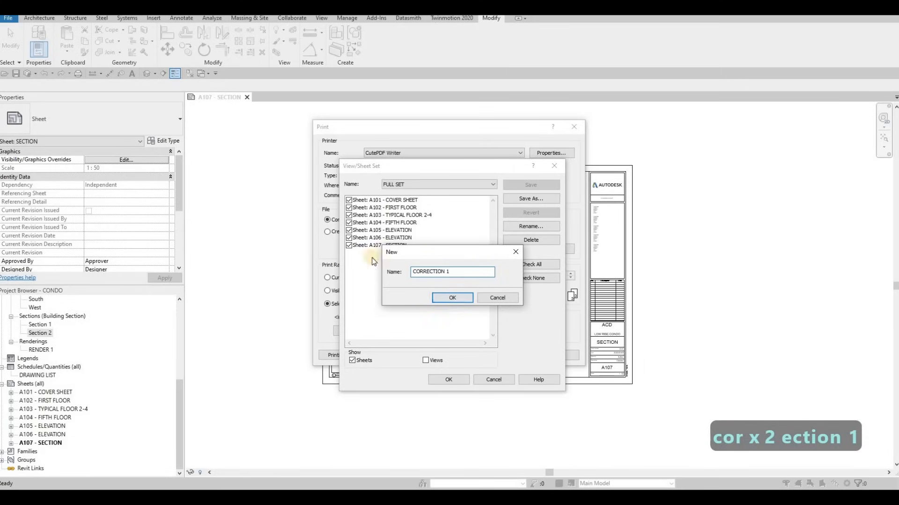
pyautogui.click(349, 200)
pyautogui.click(348, 223)
pyautogui.click(349, 238)
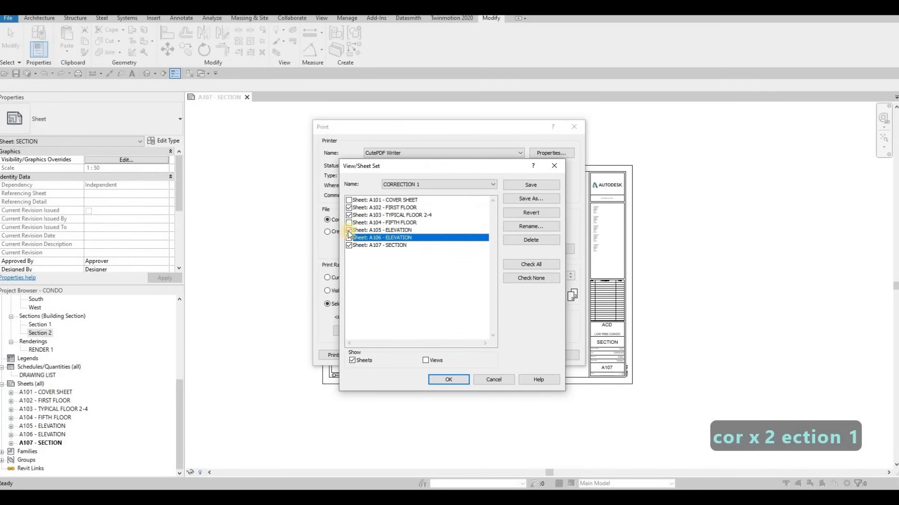
pyautogui.click(349, 230)
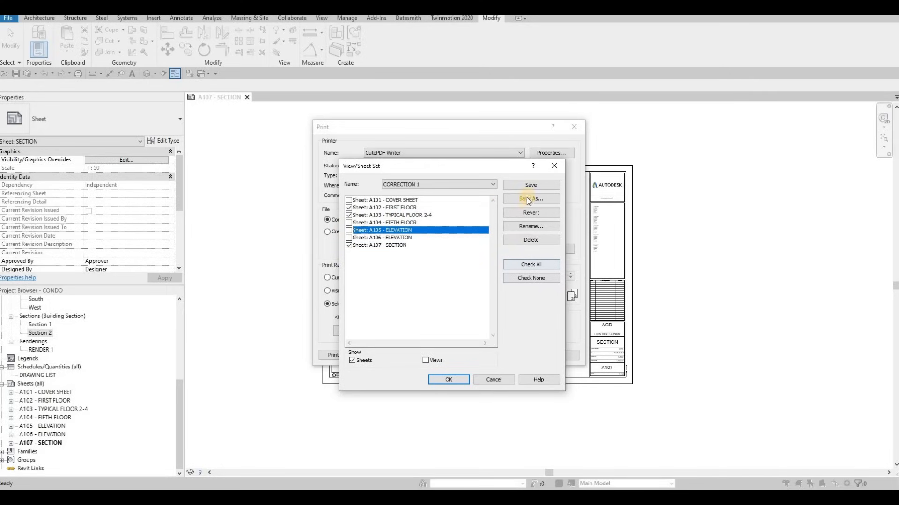
# Choose FULL SET as the sheet set to print, listing sheets only, and print it to CONDO.pdf.
pyautogui.click(414, 188)
pyautogui.click(401, 208)
pyautogui.click(425, 360)
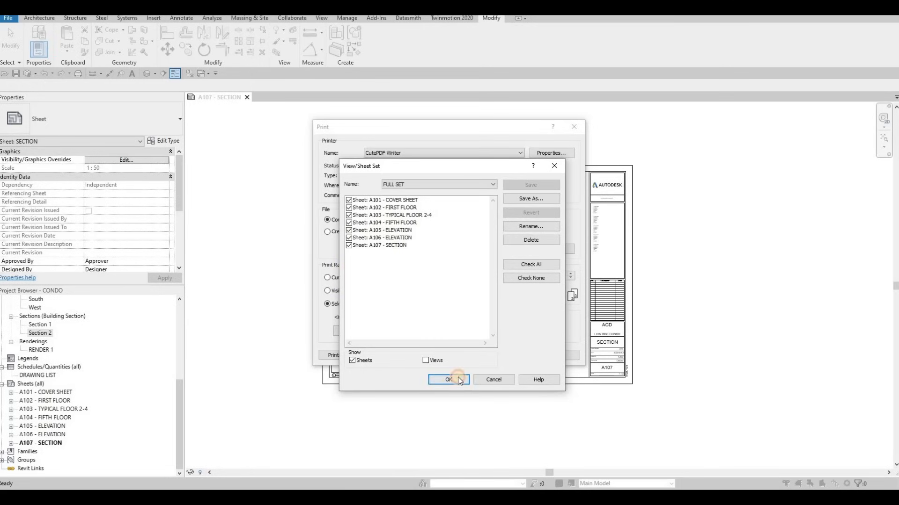
pyautogui.press('Return')
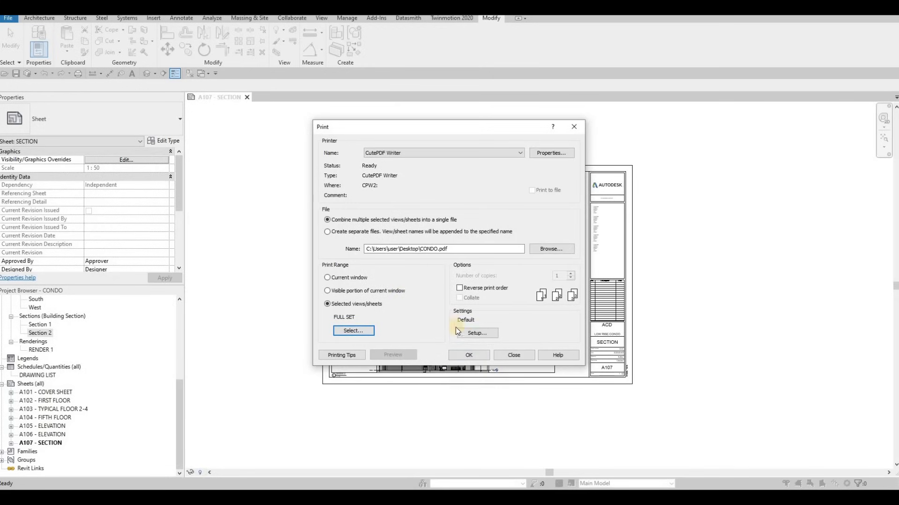
pyautogui.click(477, 357)
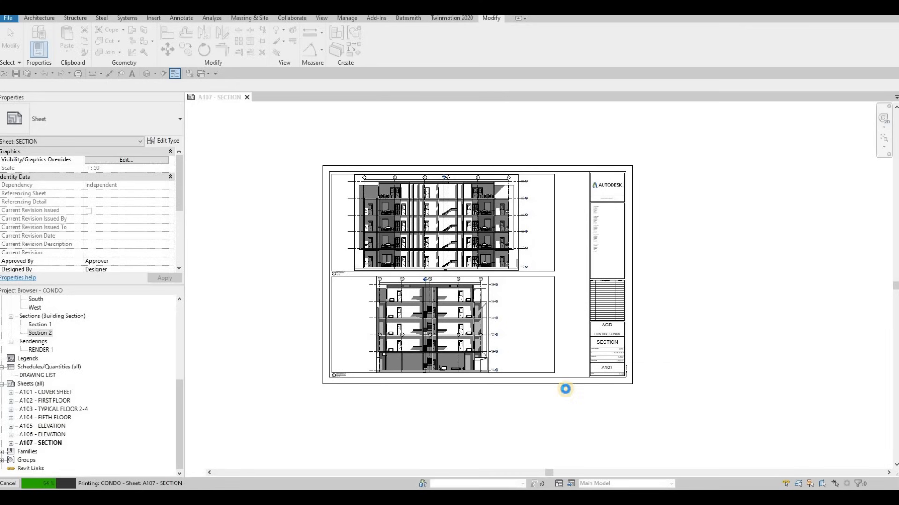
# Examine the printed CONDO.pdf in Acrobat from cover sheet A101, including its drawing list, through section sheet A107, and return to Revit.
pyautogui.press('F1')
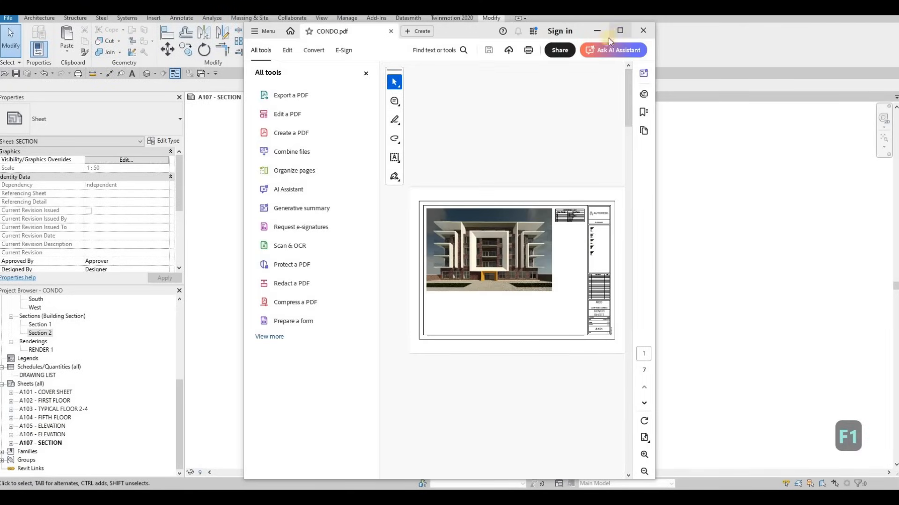
pyautogui.click(616, 32)
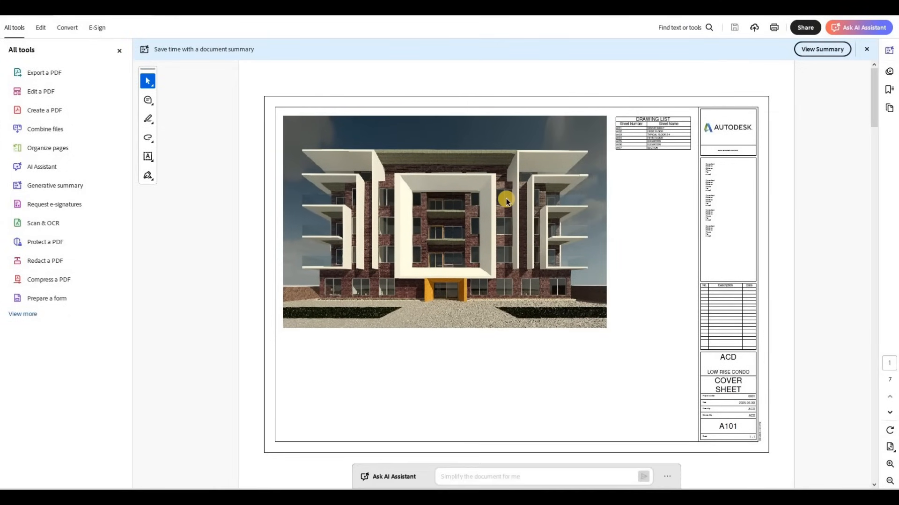
pyautogui.scroll(-1, 506, 192)
pyautogui.scroll(1, 542, 176)
pyautogui.keyDown('ctrl'); pyautogui.scroll(5, 668, 139); pyautogui.keyUp('ctrl')
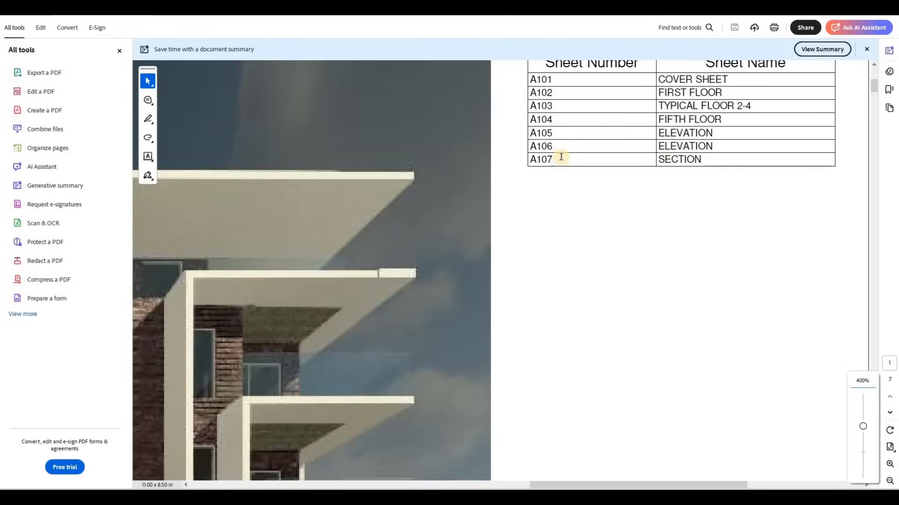
pyautogui.keyDown('ctrl'); pyautogui.scroll(-5, 576, 151); pyautogui.keyUp('ctrl')
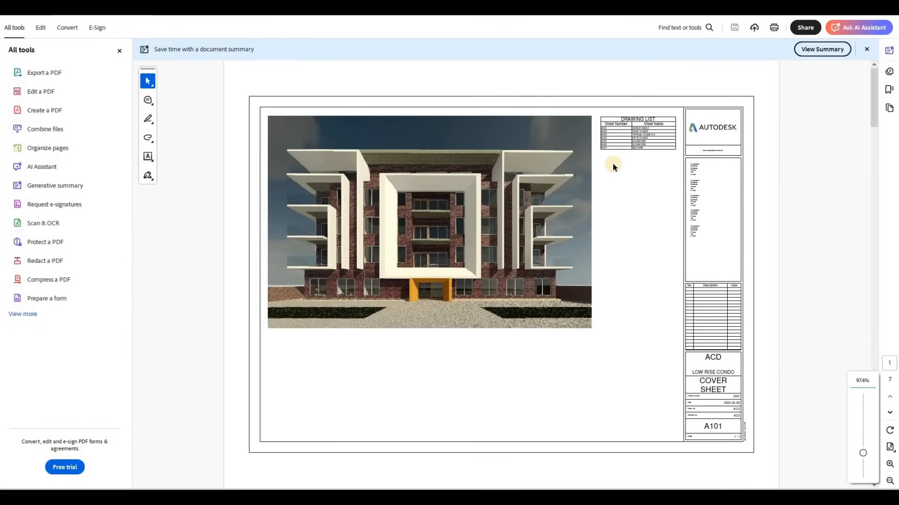
pyautogui.scroll(-2, 611, 166)
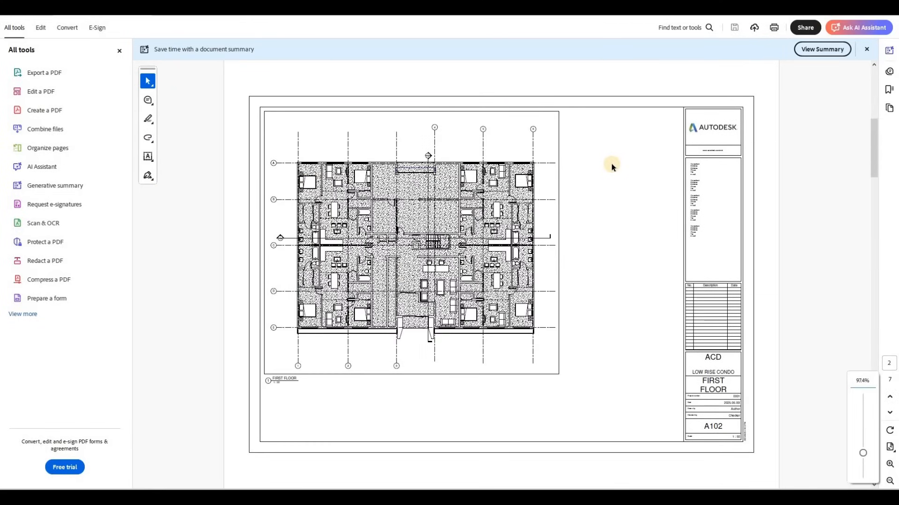
pyautogui.scroll(-2, 611, 165)
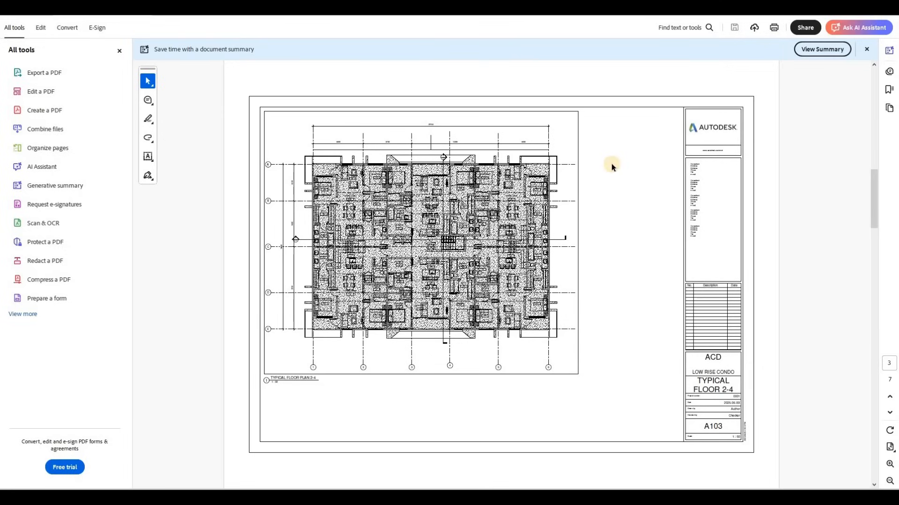
pyautogui.scroll(-2, 612, 164)
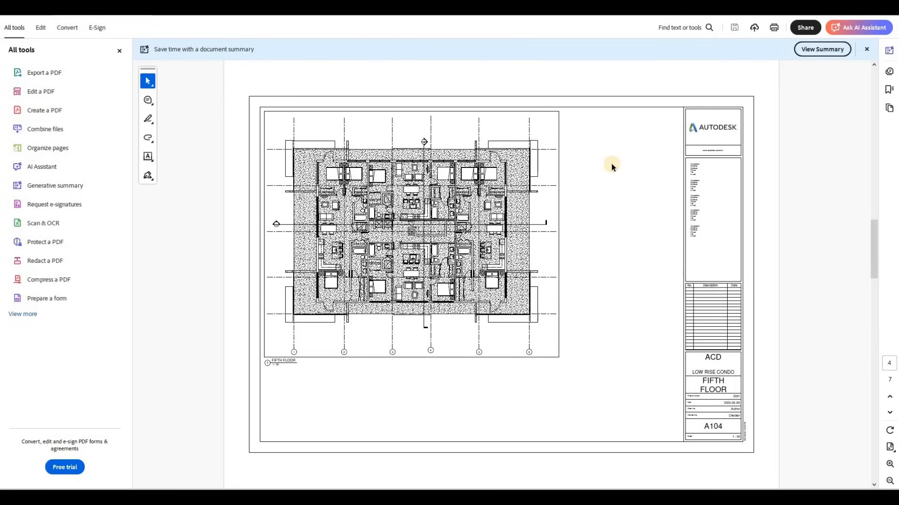
pyautogui.scroll(-2, 611, 164)
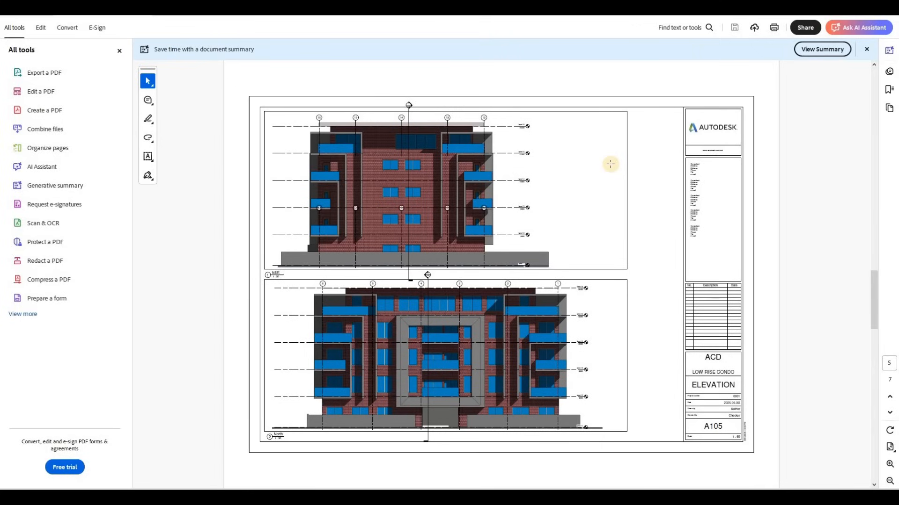
pyautogui.scroll(-2, 611, 164)
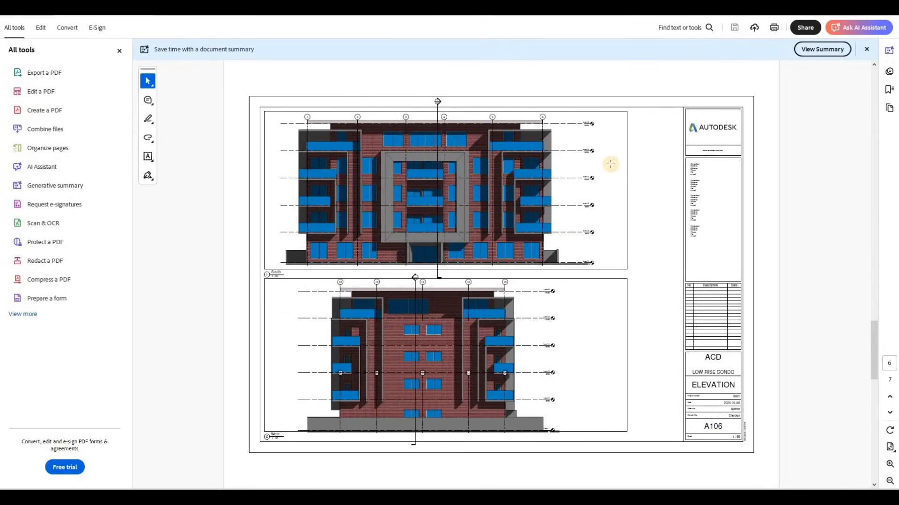
pyautogui.scroll(-2, 611, 164)
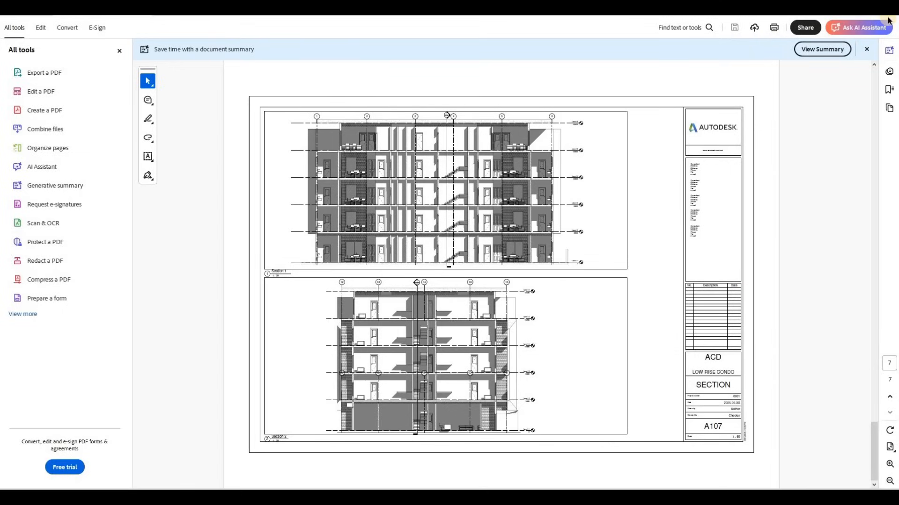
pyautogui.hotkey('alt', 'Tab')
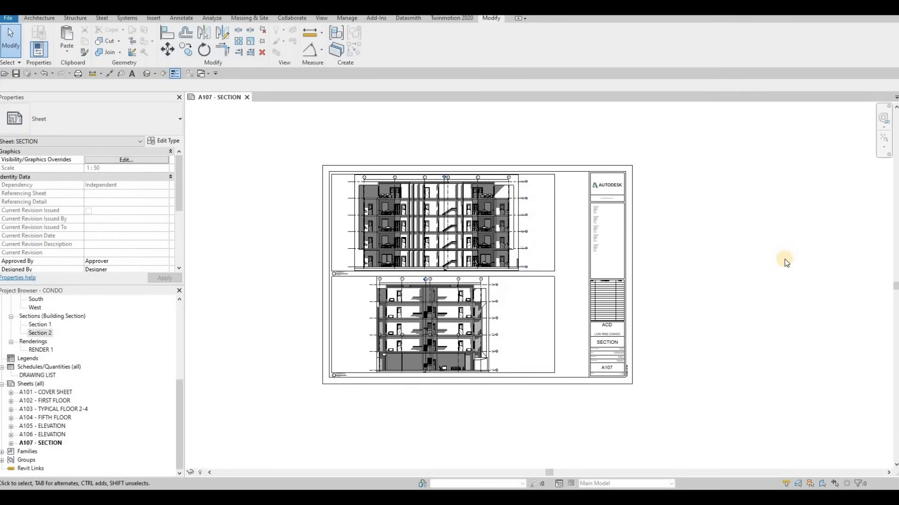
pyautogui.press('F1')
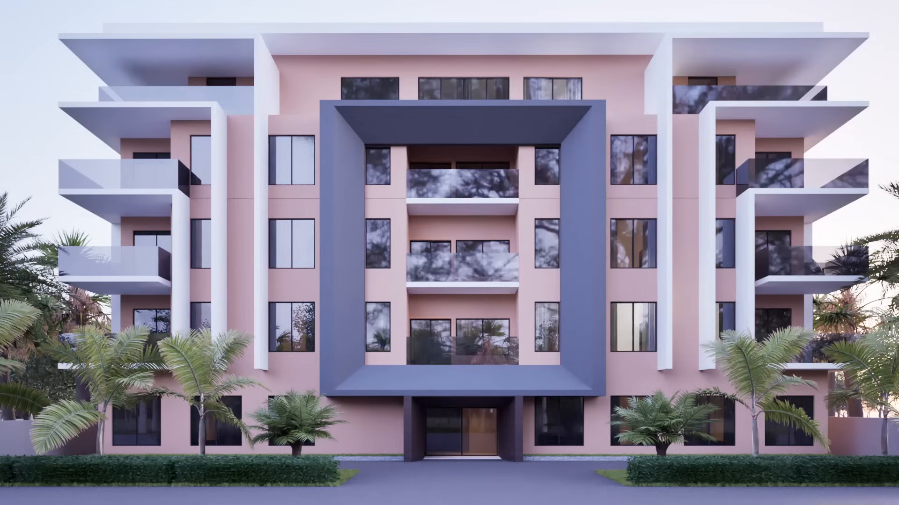